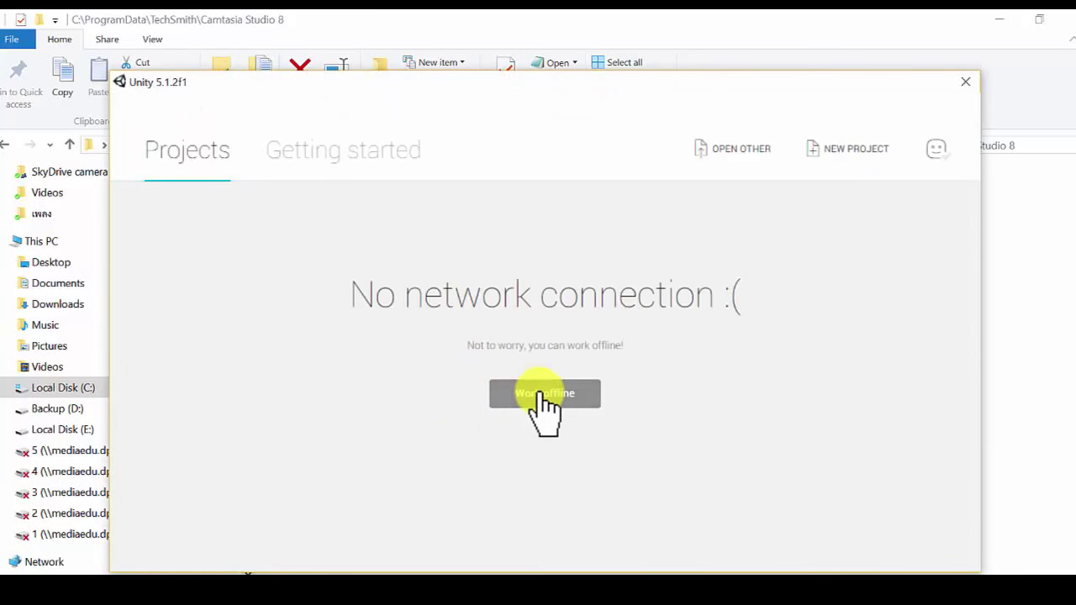
Continue offline in the Unity launcher to reach the New Unity Project form.
left_click(542, 395)
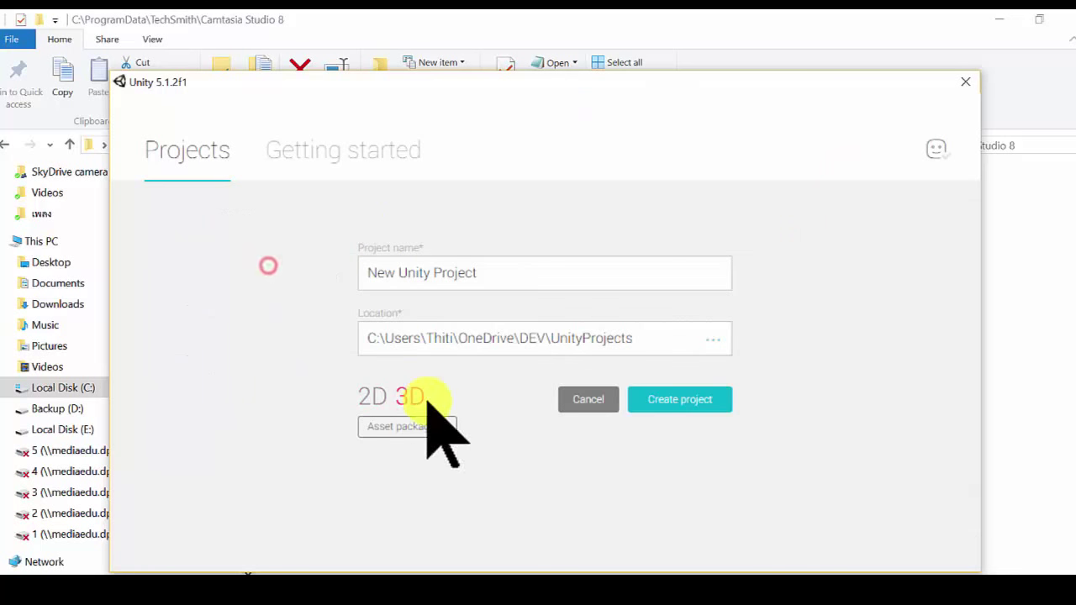
Make it a 3D project named AdventureCreatorTraining and show the asset packages list.
left_click(410, 395)
left_click_drag(509, 272, 370, 273)
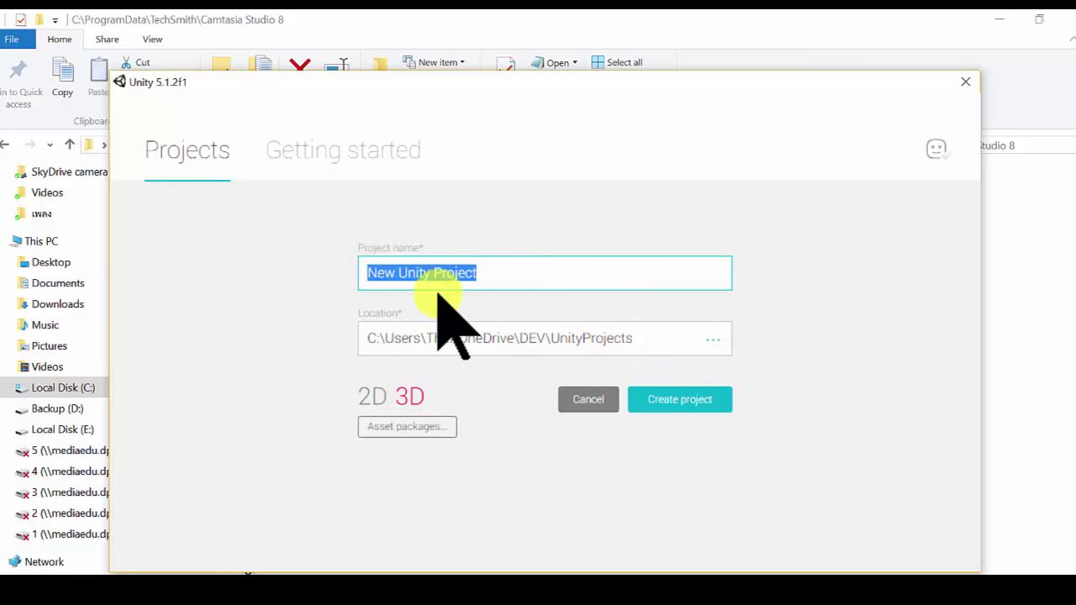
left_click(334, 184)
type("AdventureCreatorTraining")
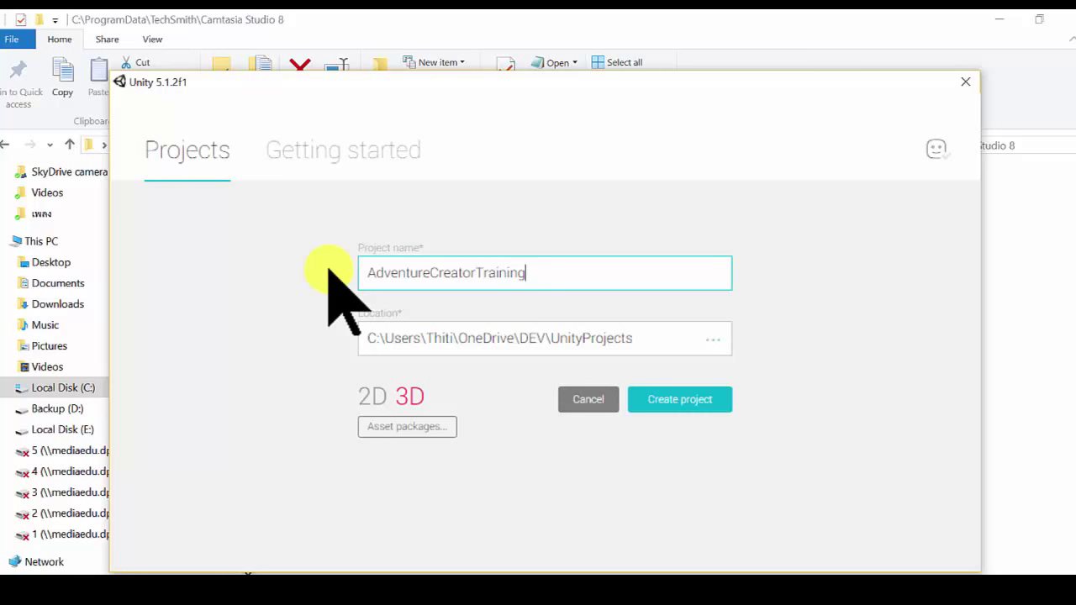
left_click(408, 428)
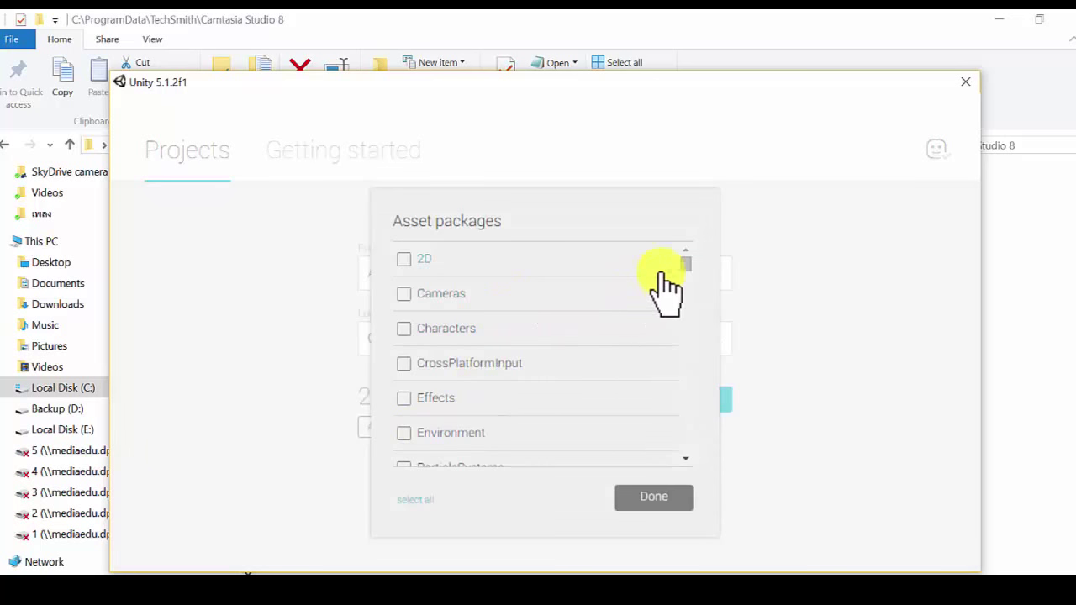
Tick the Cameras, Effects, 2D, Environment and CrossPlatformInput packages.
scroll(689, 267, "down", 5)
scroll(689, 267, "up", 5)
left_click(404, 293)
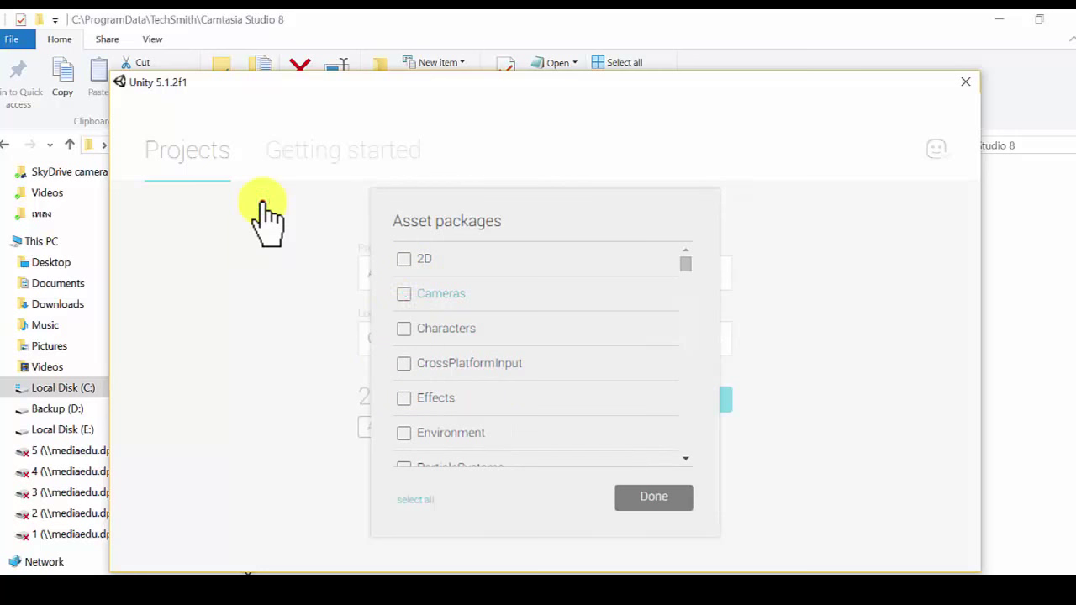
left_click(404, 398)
left_click(404, 259)
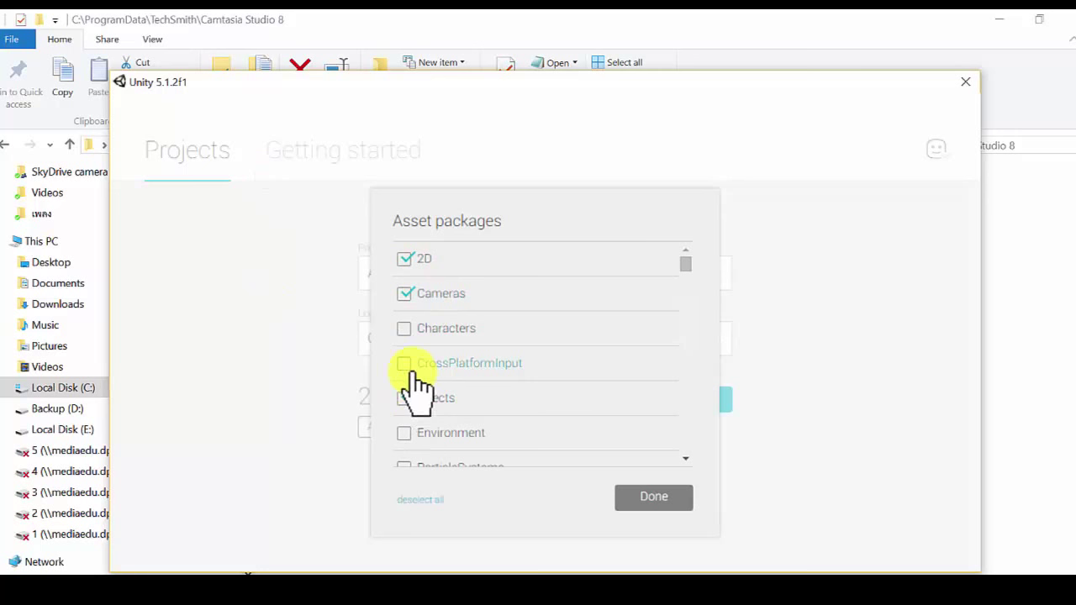
scroll(412, 370, "down", 2)
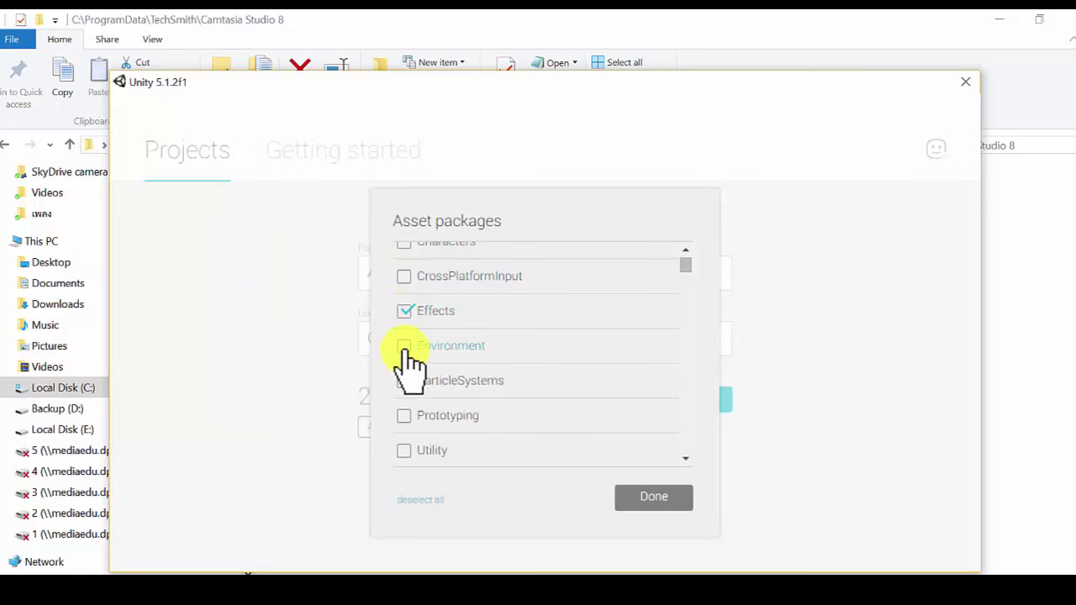
left_click(405, 346)
left_click(404, 277)
Add the Playmaker Platforming Starter Kit, confirm the six packages, and create the project.
scroll(453, 317, "up", 2)
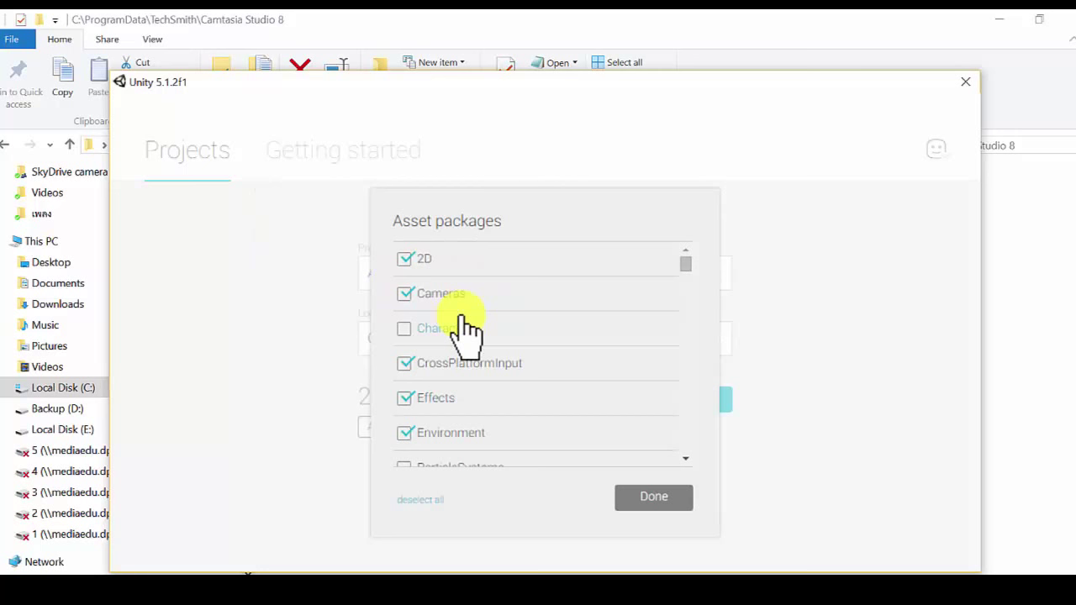
scroll(464, 332, "down", 3)
scroll(503, 363, "down", 2)
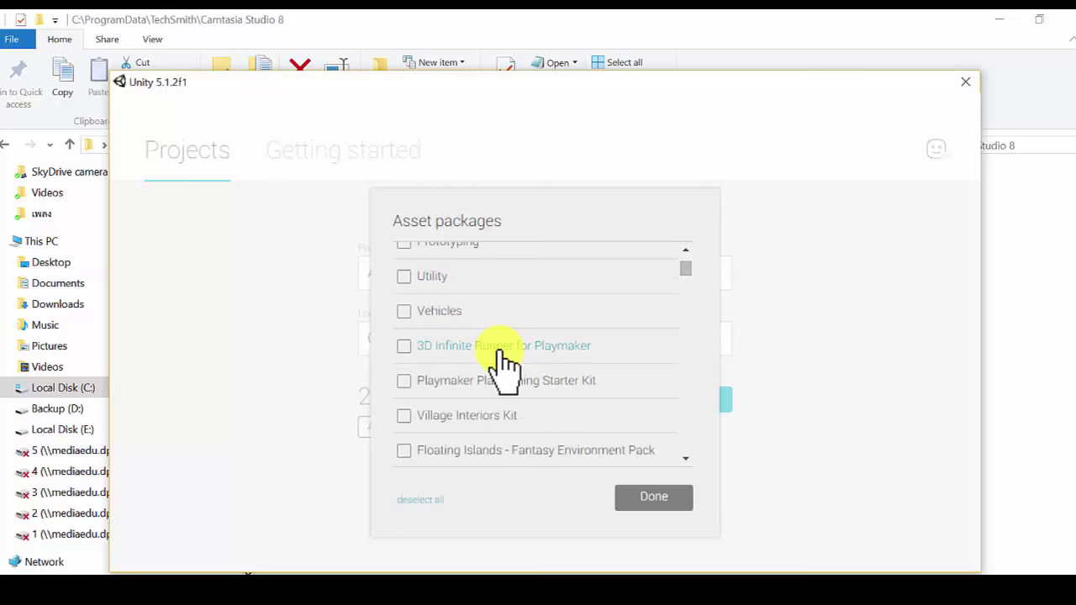
scroll(503, 363, "down", 2)
scroll(503, 363, "up", 2)
scroll(503, 363, "up", 2)
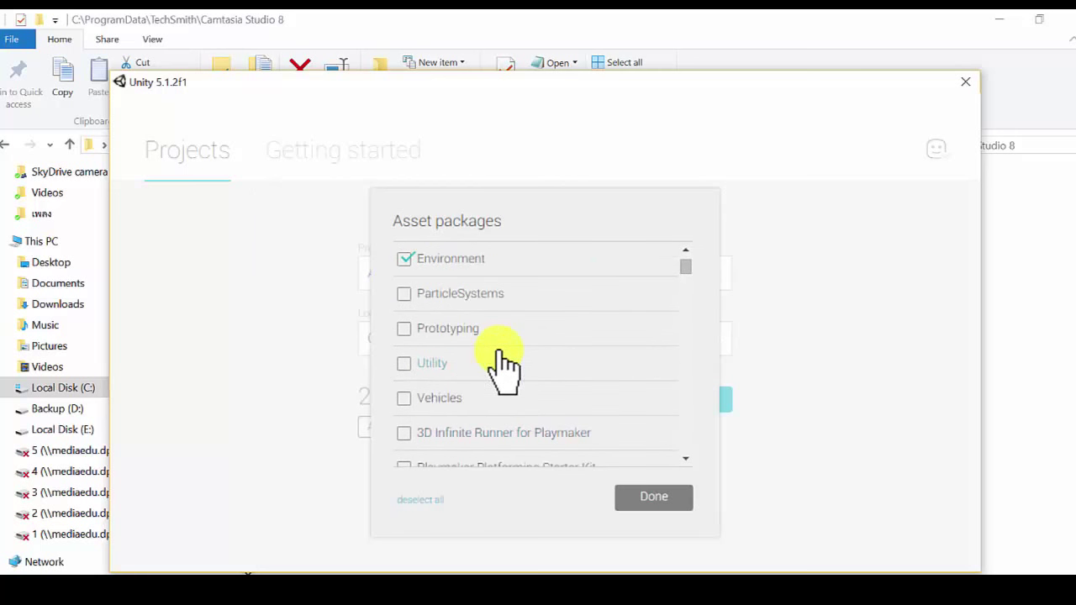
scroll(501, 364, "up", 1)
scroll(499, 365, "down", 1)
scroll(547, 339, "down", 1)
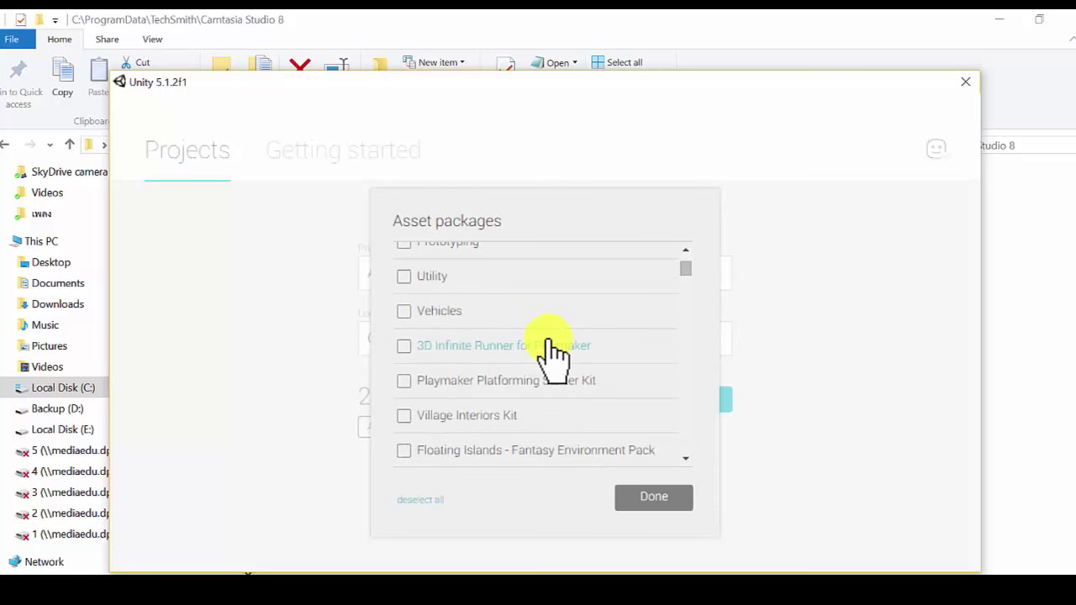
scroll(542, 336, "down", 1)
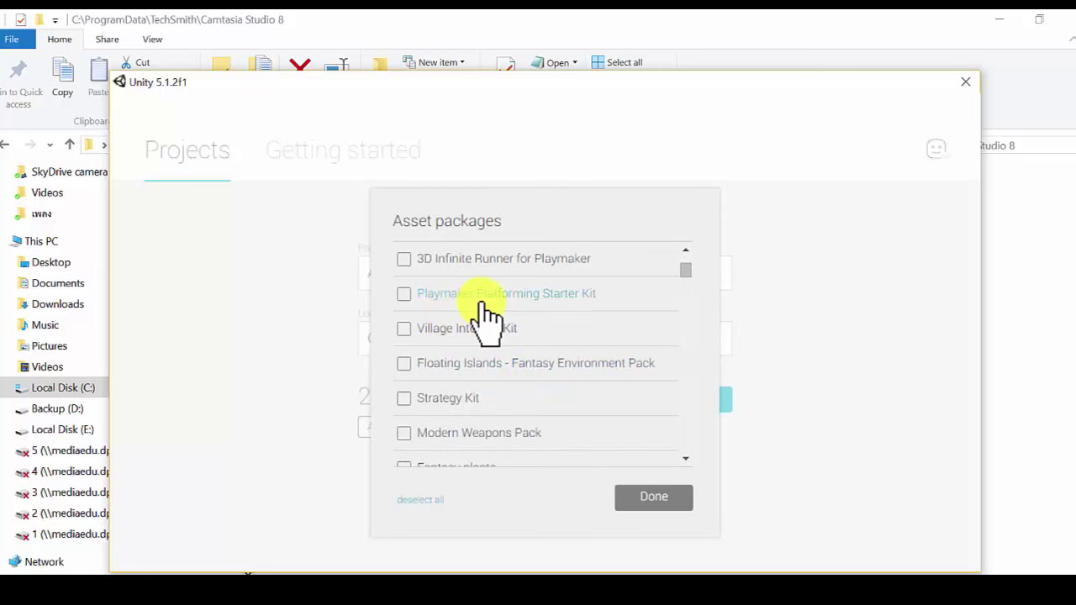
left_click(405, 294)
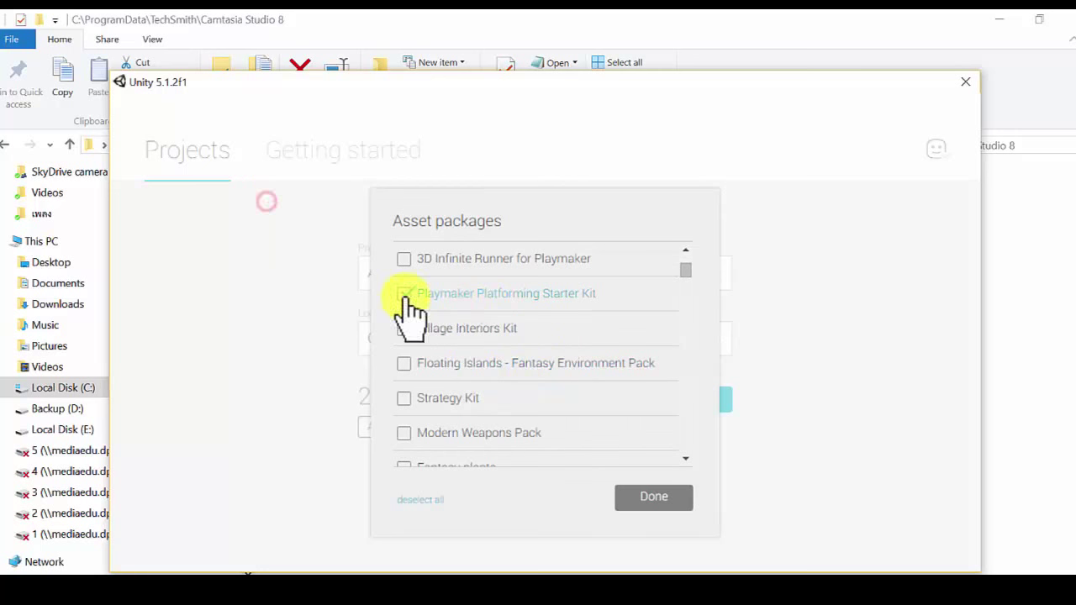
scroll(599, 319, "down", 1)
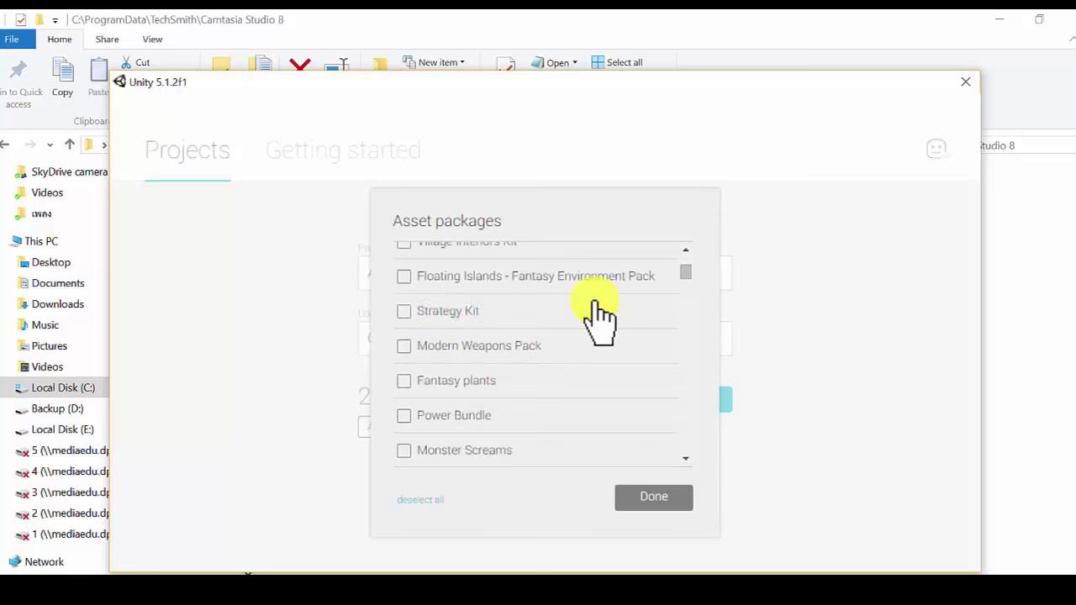
scroll(598, 319, "down", 1)
scroll(599, 319, "down", 1)
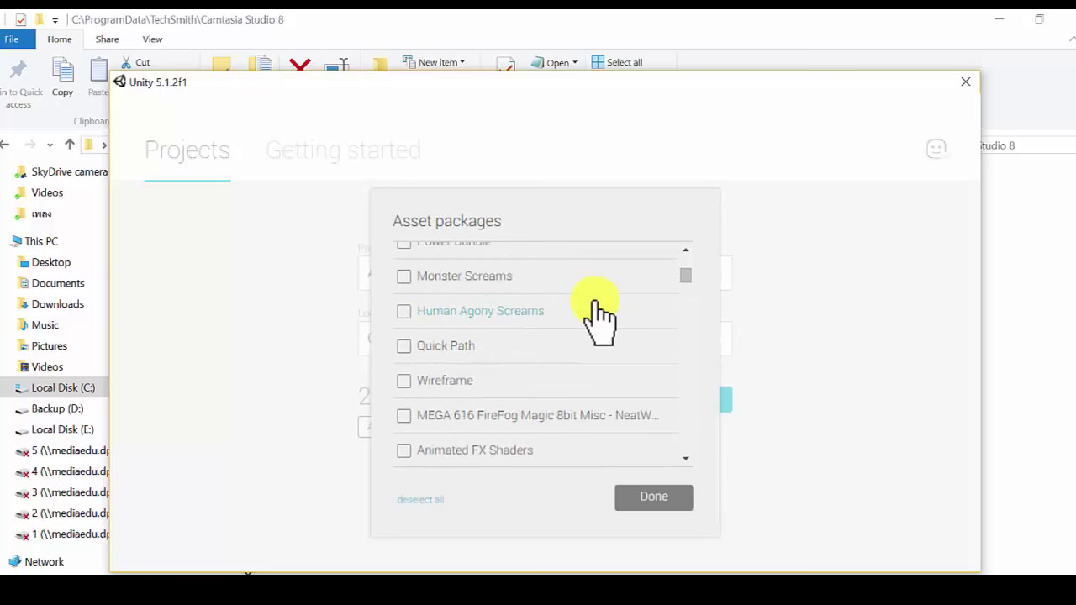
scroll(594, 300, "down", 1)
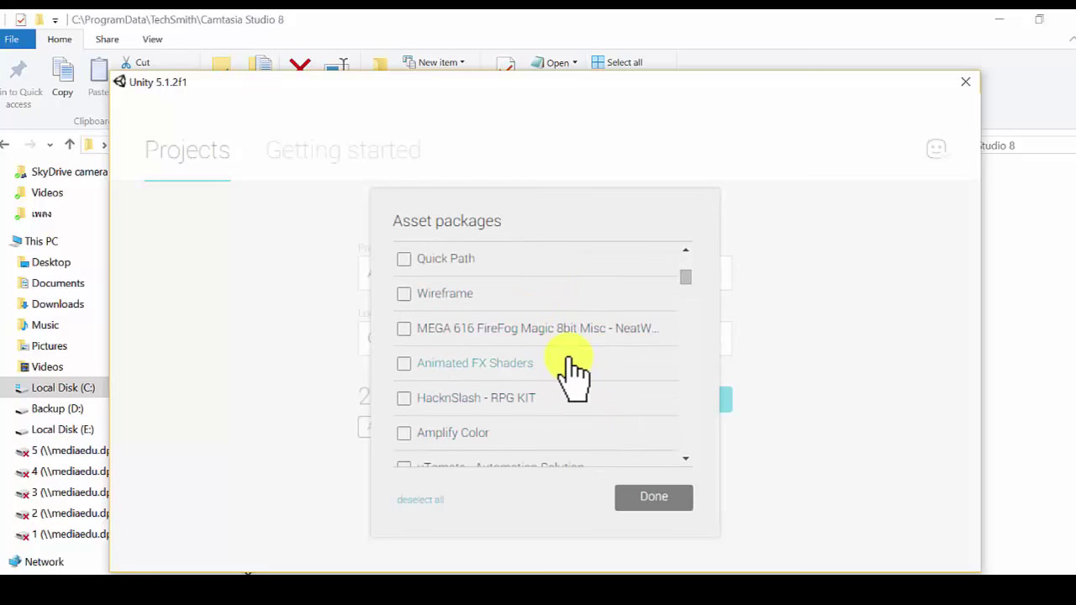
scroll(571, 374, "down", 1)
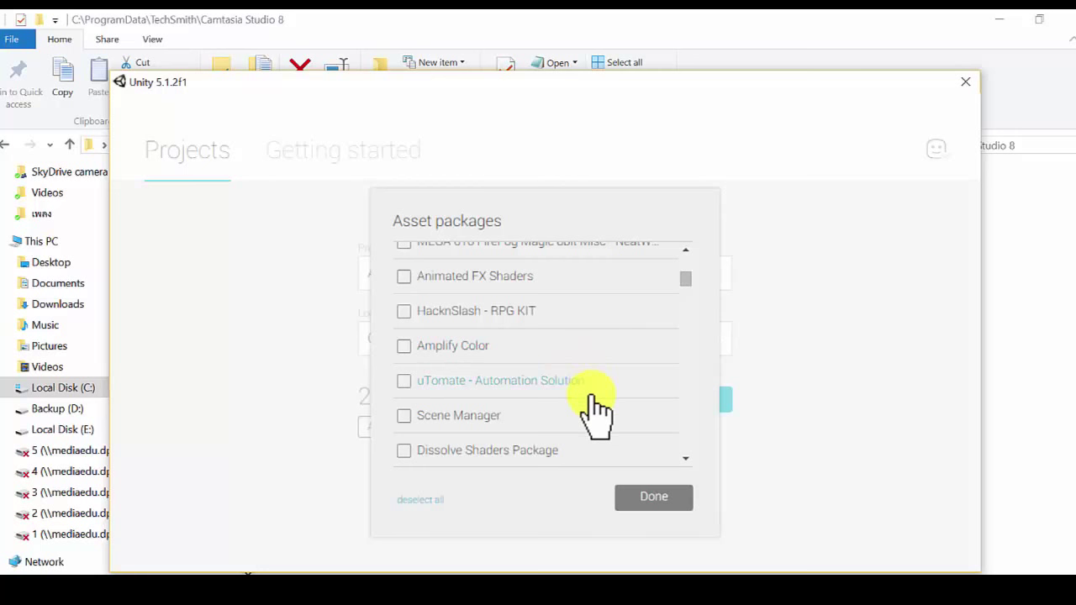
scroll(594, 411, "down", 1)
scroll(594, 411, "down", 1)
scroll(592, 412, "down", 1)
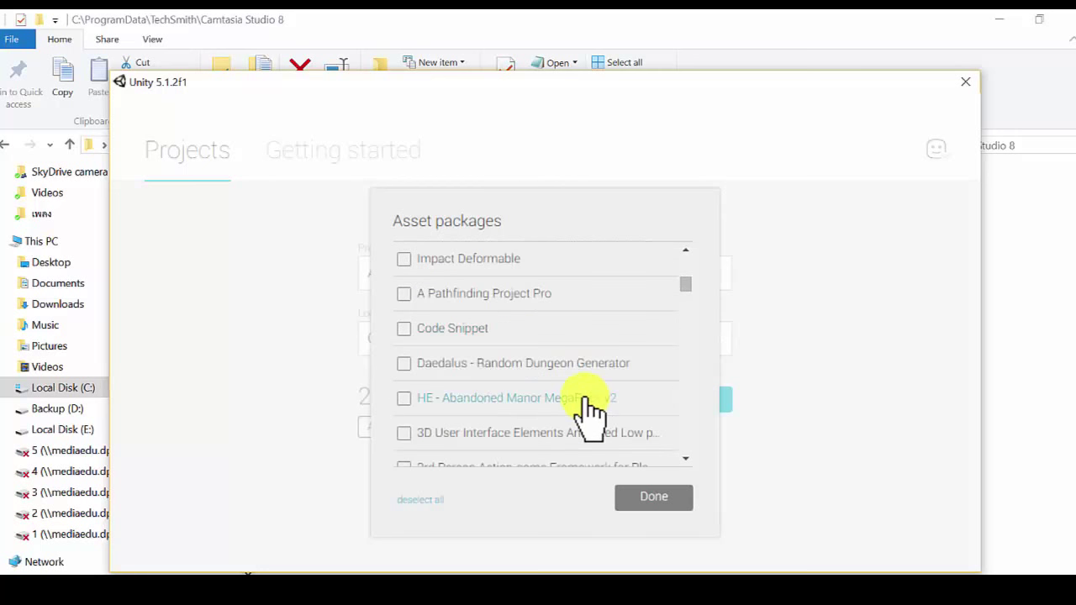
left_click(662, 502)
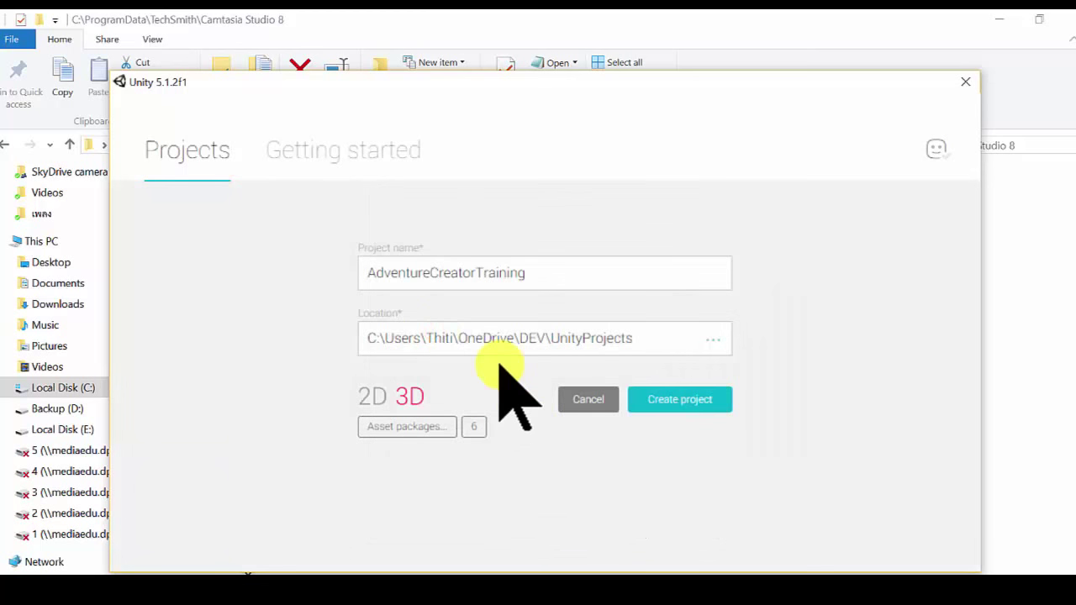
left_click(657, 408)
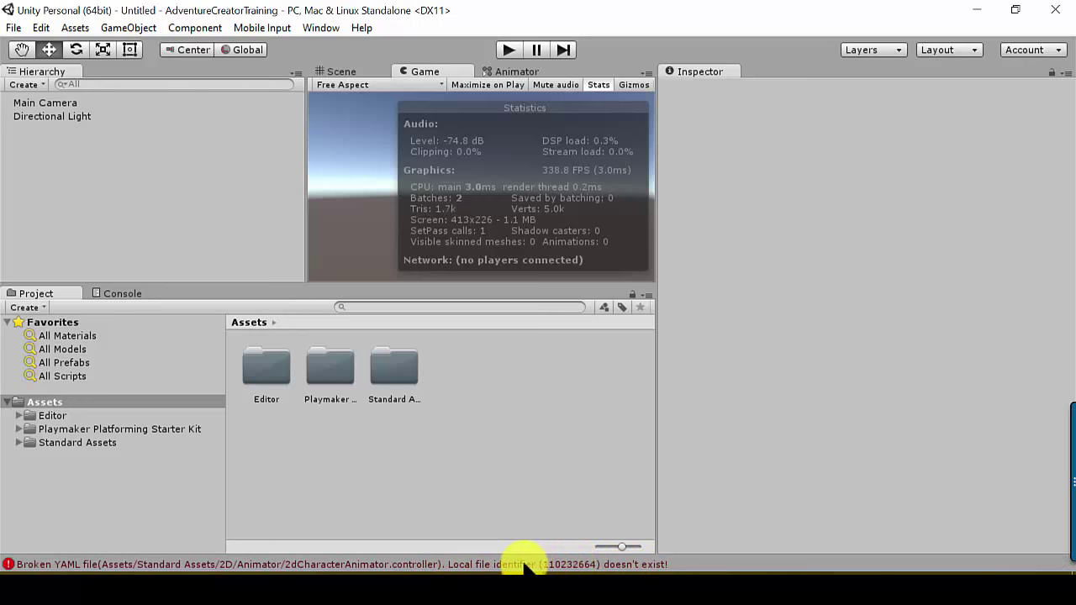
Trace the Broken YAML console error to Standard Assets/2D, then enter Play mode.
left_click(523, 564)
left_click(79, 322)
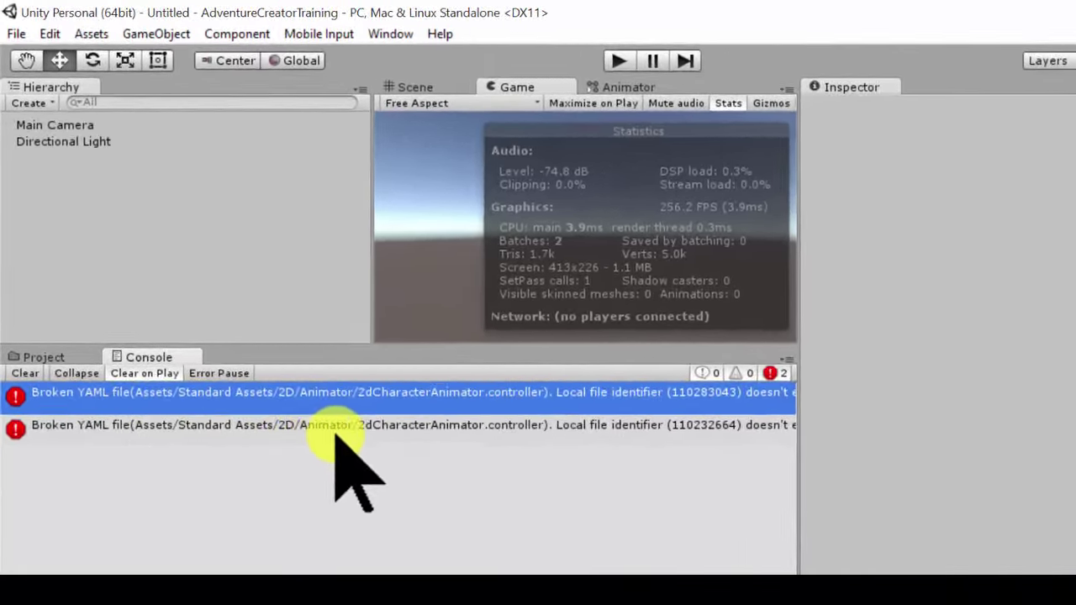
double_click(353, 322)
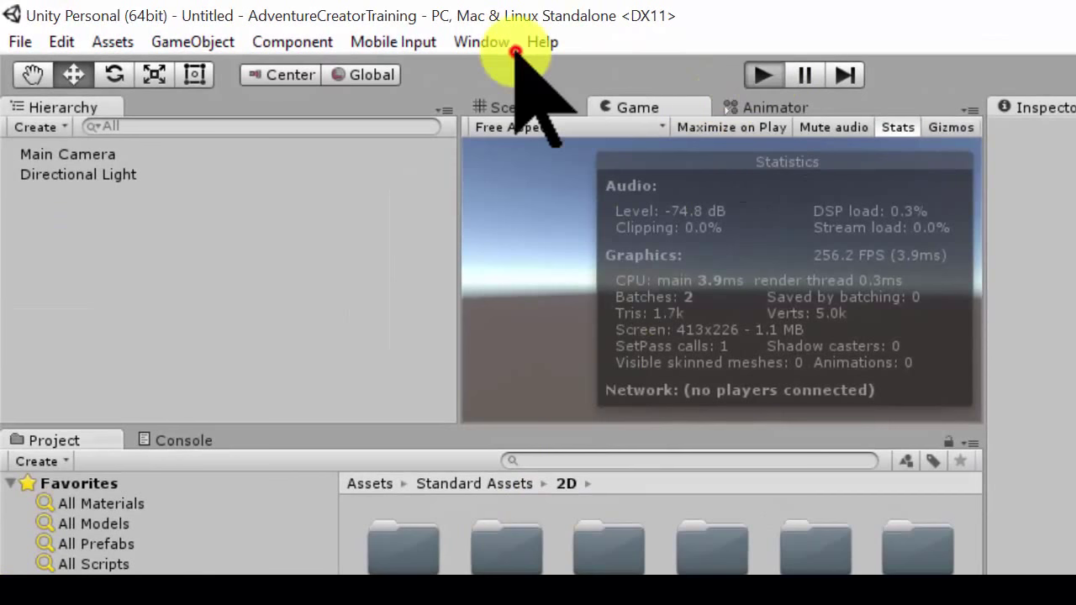
left_click(745, 73)
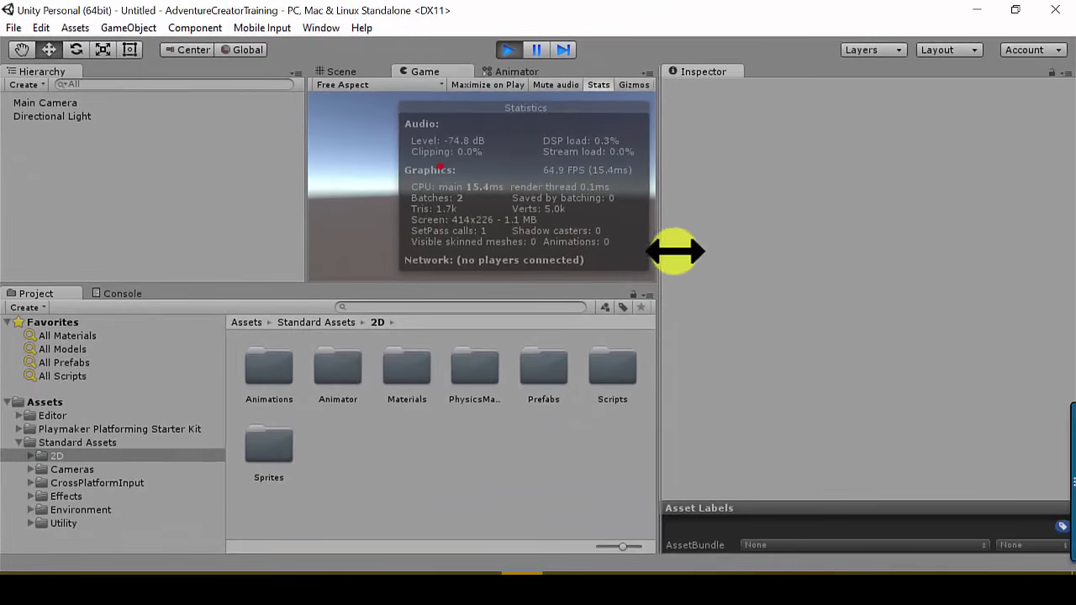
Enlarge the Game view, then select the Main Camera and rotate it in the Scene view.
left_click_drag(677, 252, 929, 247)
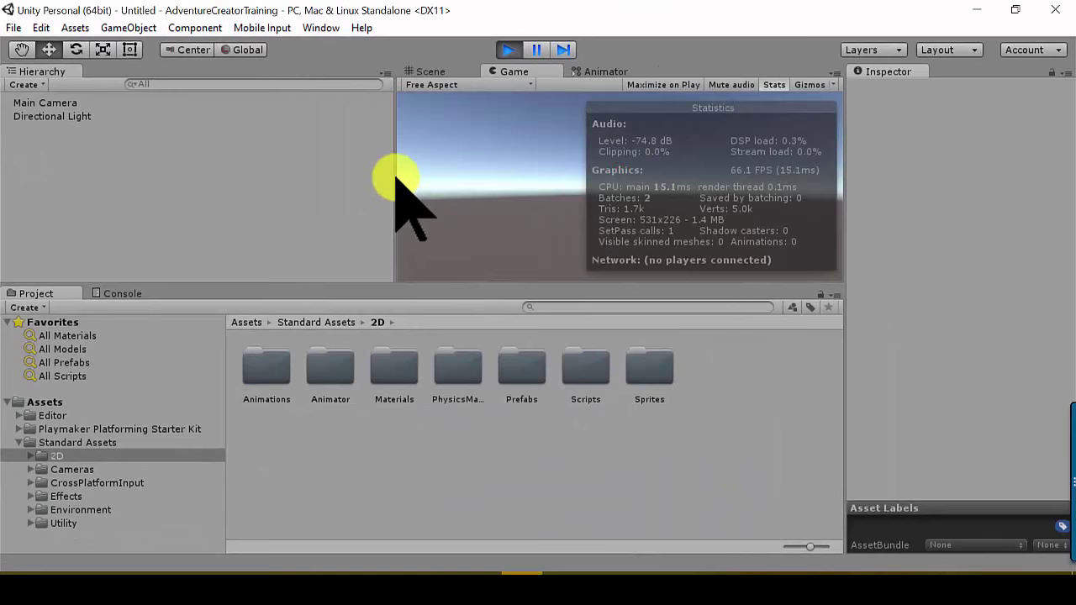
left_click_drag(395, 178, 244, 184)
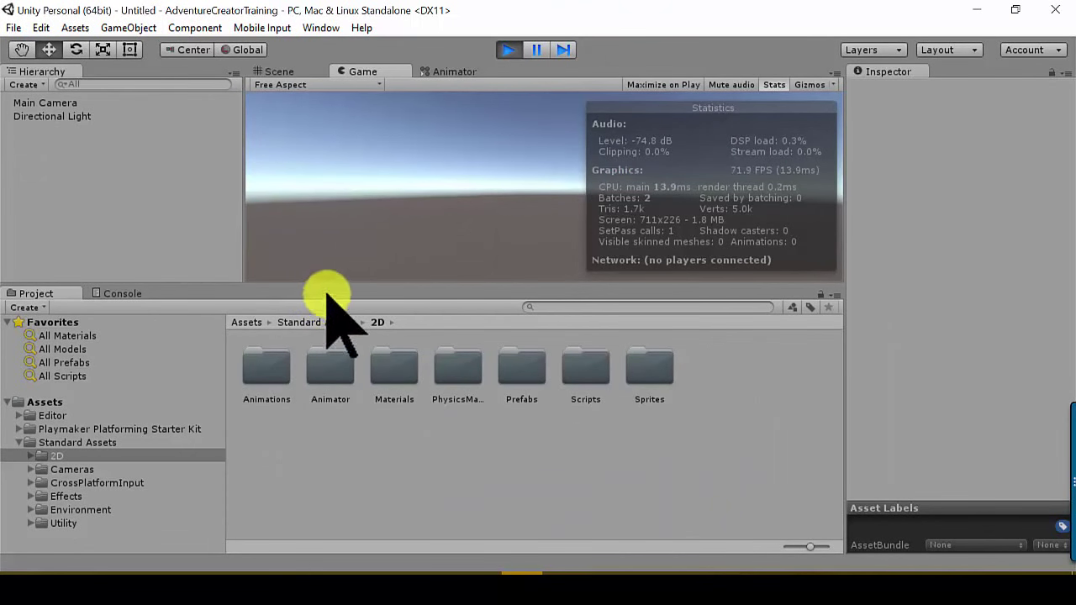
left_click_drag(327, 288, 342, 395)
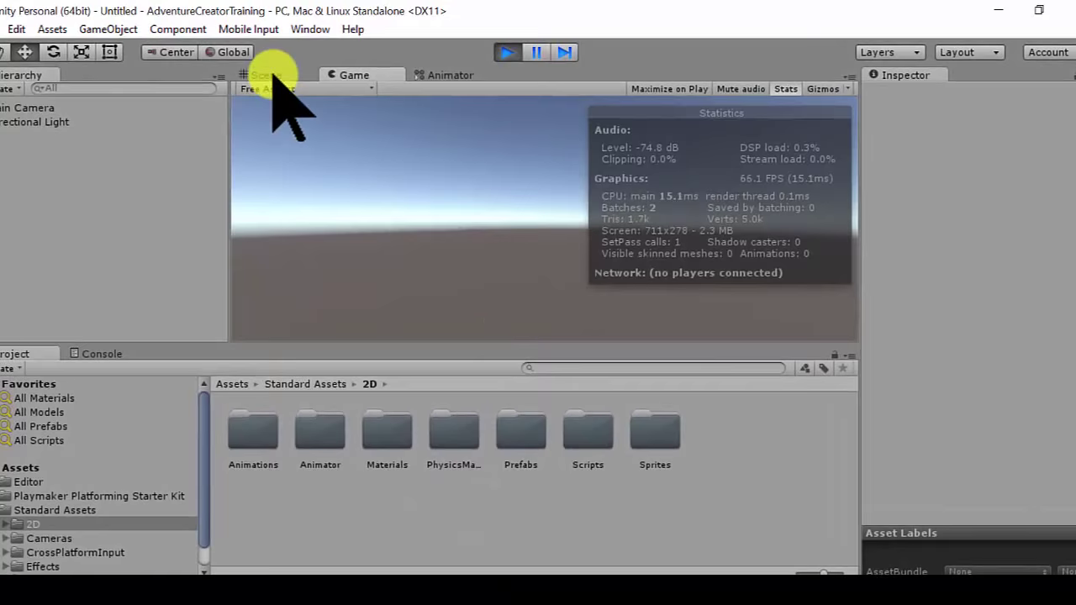
left_click(270, 74)
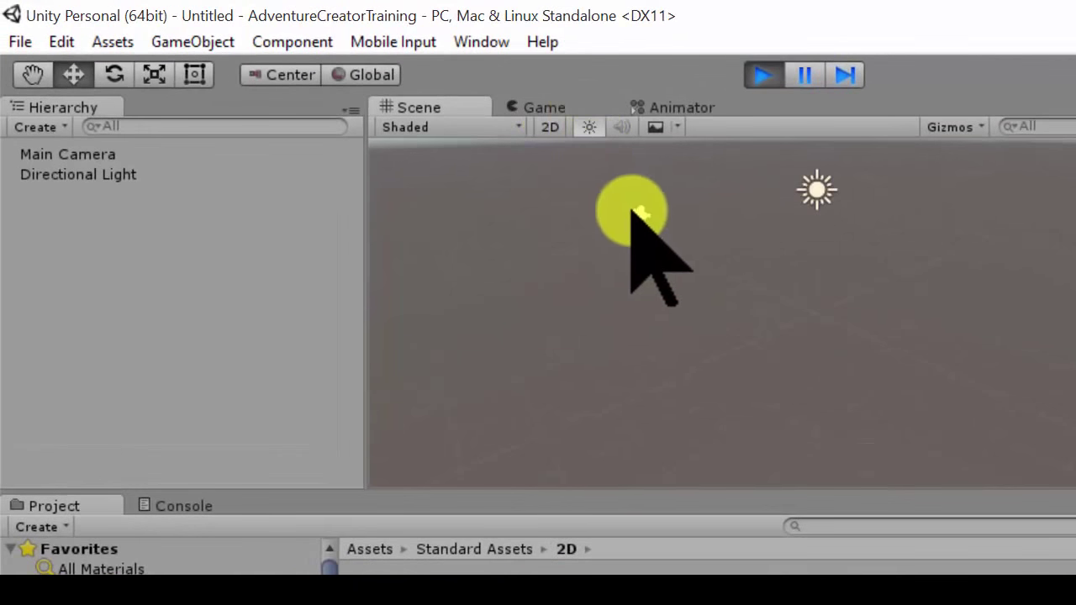
left_click(632, 209)
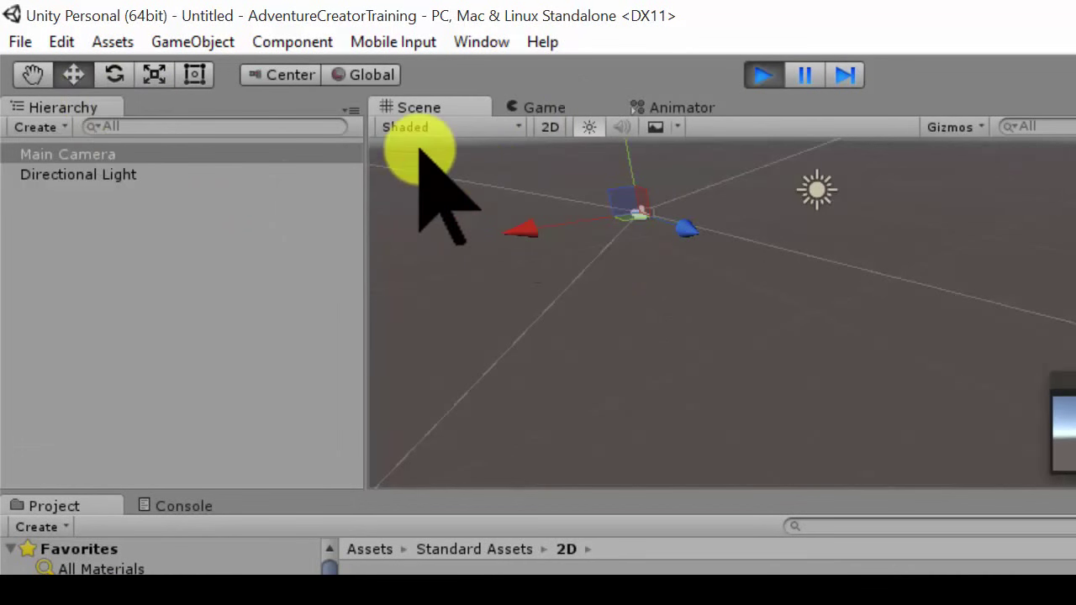
left_click_drag(663, 235, 727, 307, "alt")
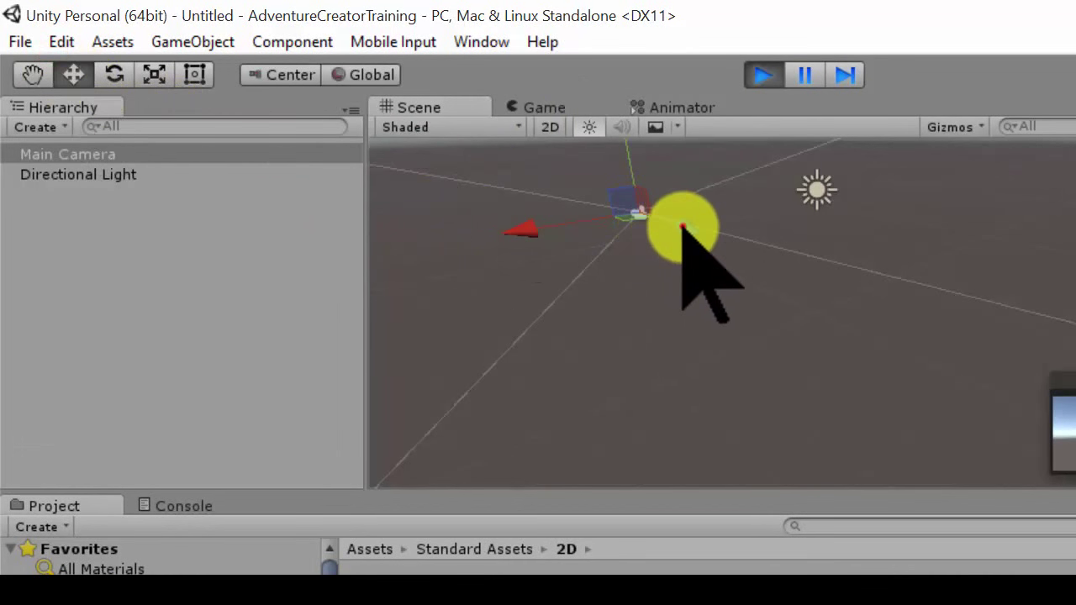
left_click(114, 74)
left_click_drag(756, 205, 723, 215)
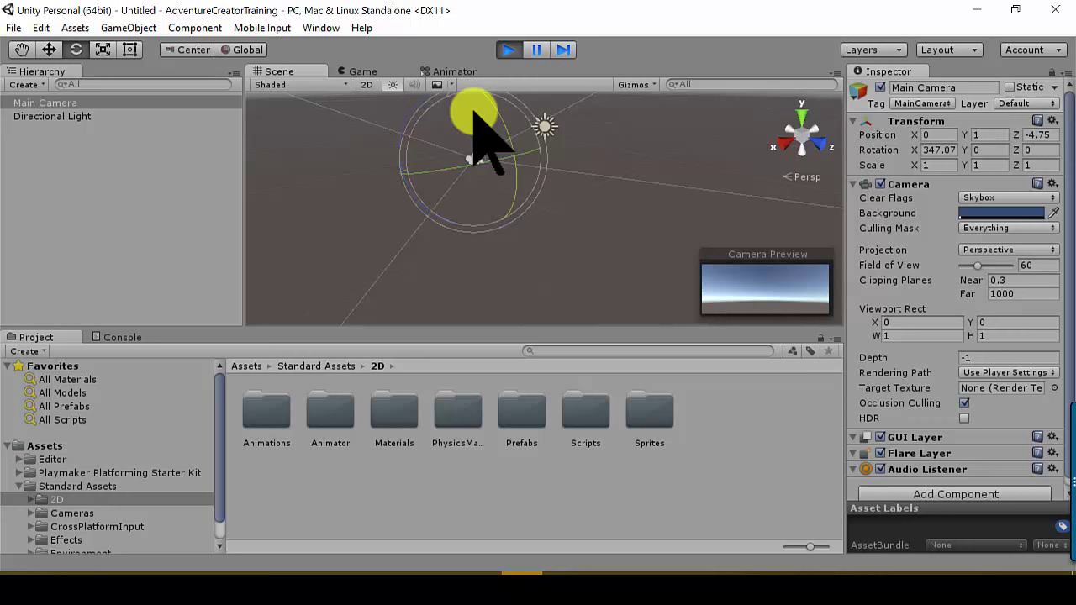
left_click_drag(474, 114, 468, 153)
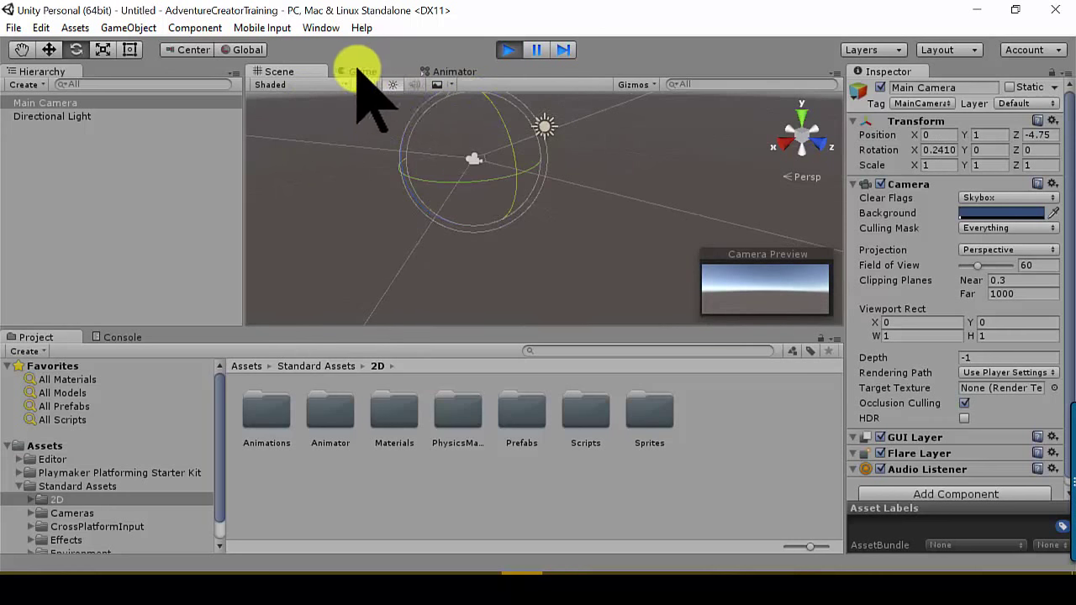
Dock the Game view beside the Scene view, hide Stats, and set camera X rotation to 6.639.
left_click_drag(361, 72, 263, 168)
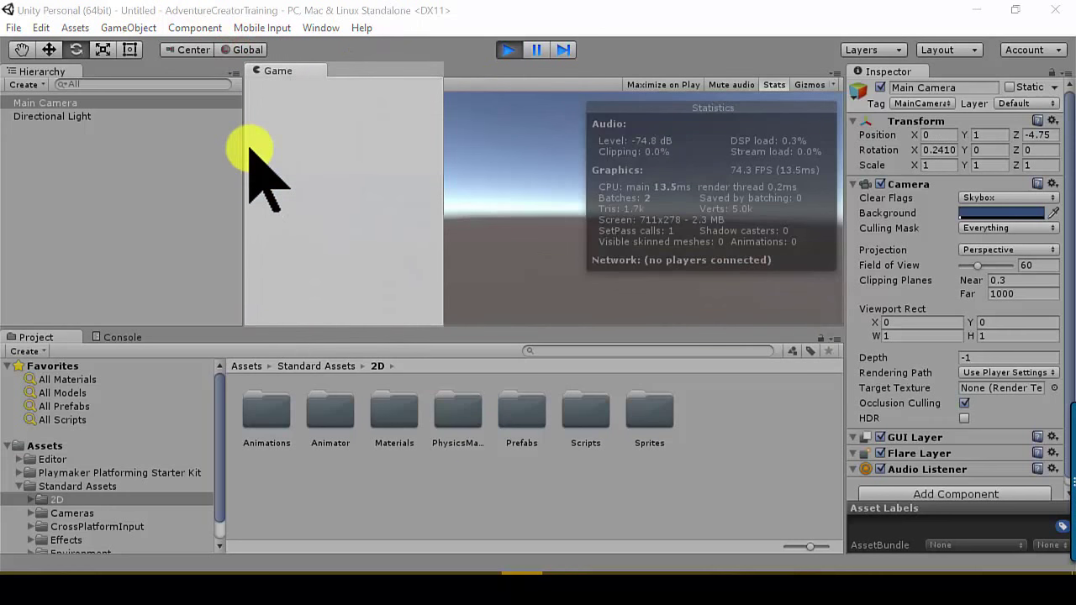
left_click_drag(262, 168, 468, 192)
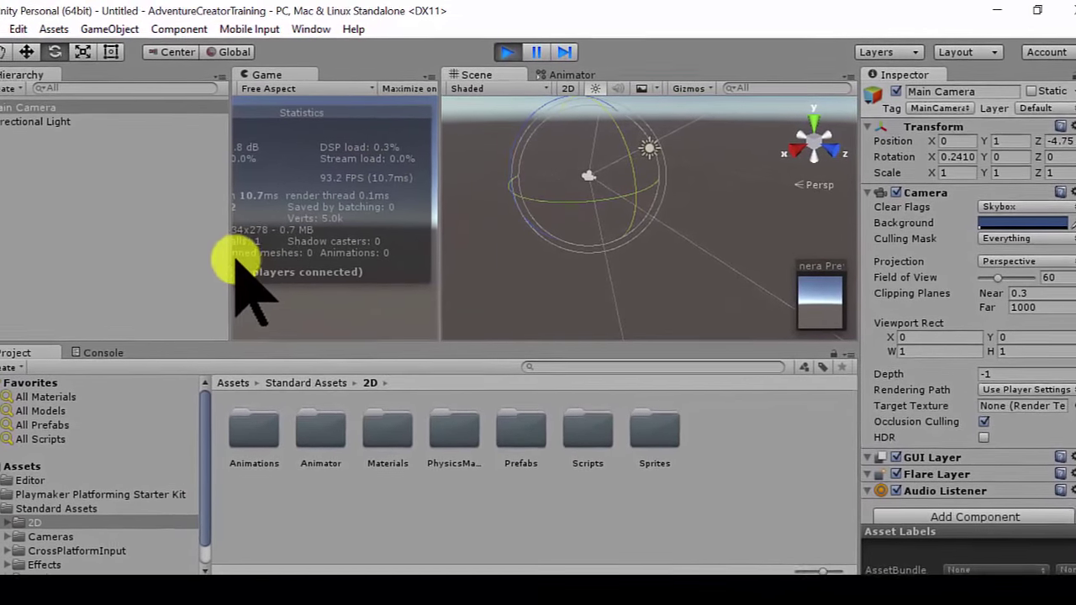
left_click_drag(238, 252, 76, 164)
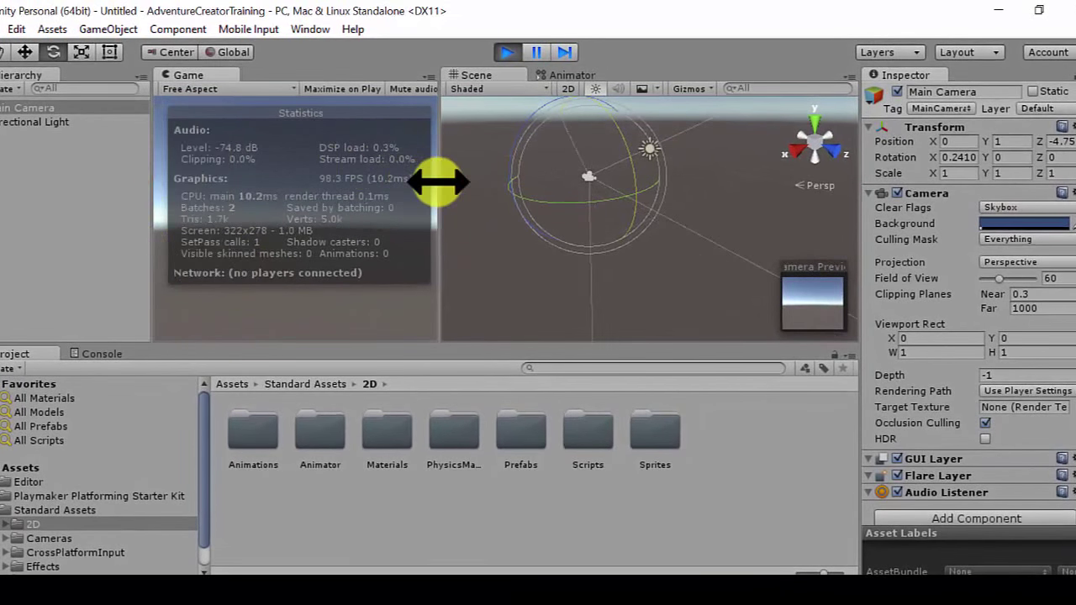
left_click_drag(439, 185, 533, 185)
left_click(459, 89)
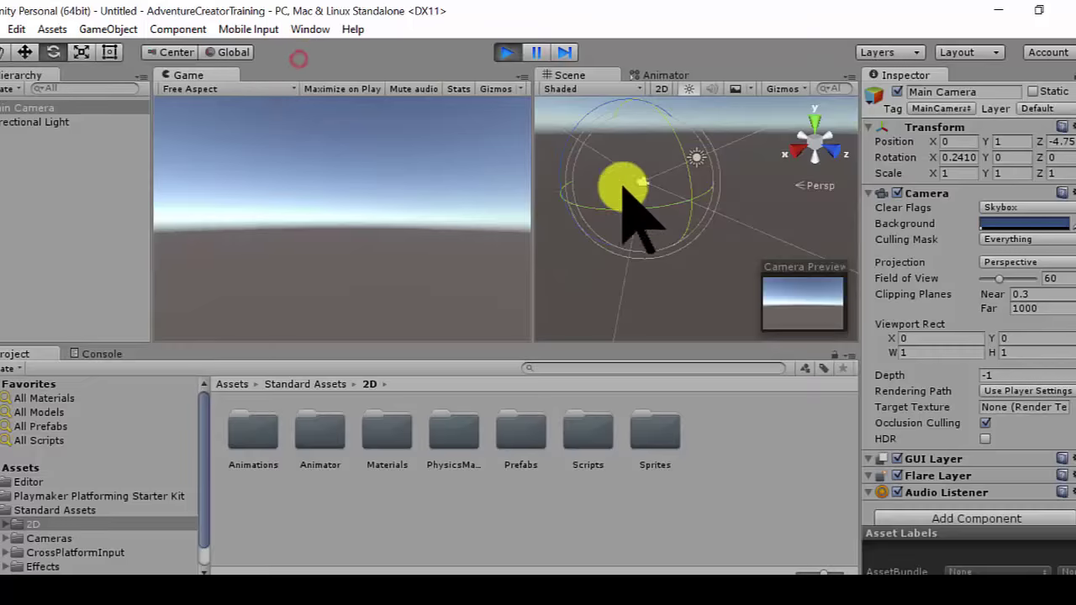
mouse_move(701, 193)
left_mouse_down()
mouse_move(701, 269)
mouse_move(668, 183)
left_mouse_up()
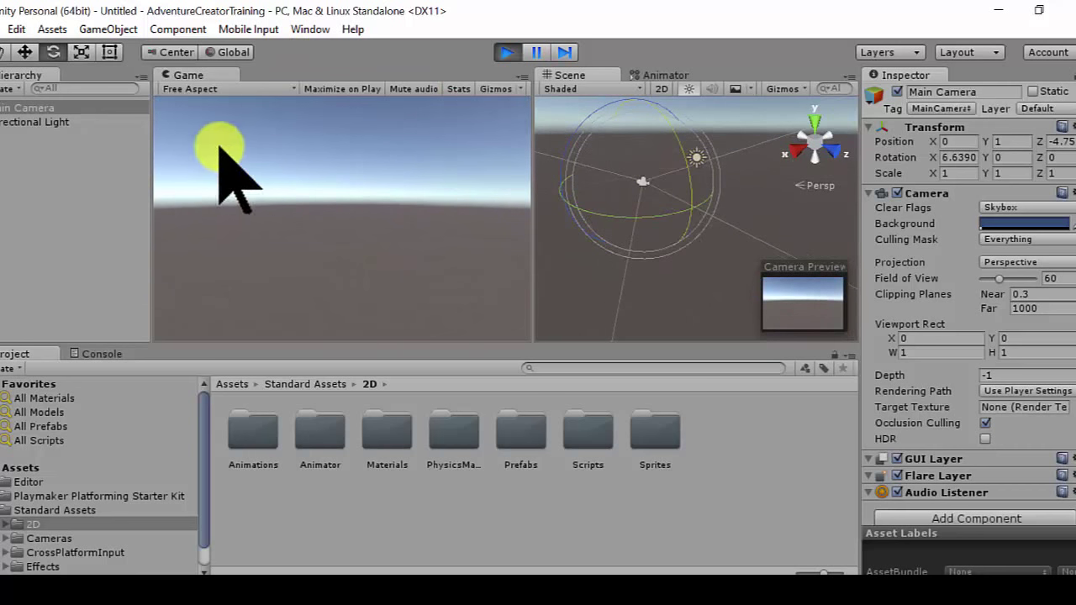
Toggle the Directional Light off and on, try Spot and Point types, then return to Directional.
left_click(34, 121)
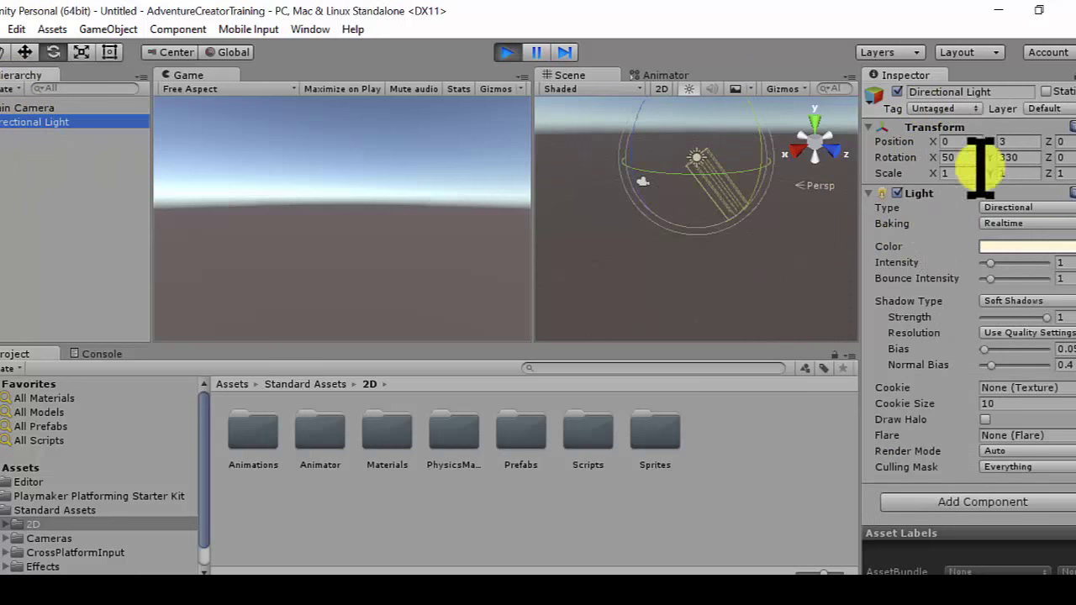
left_click(896, 193)
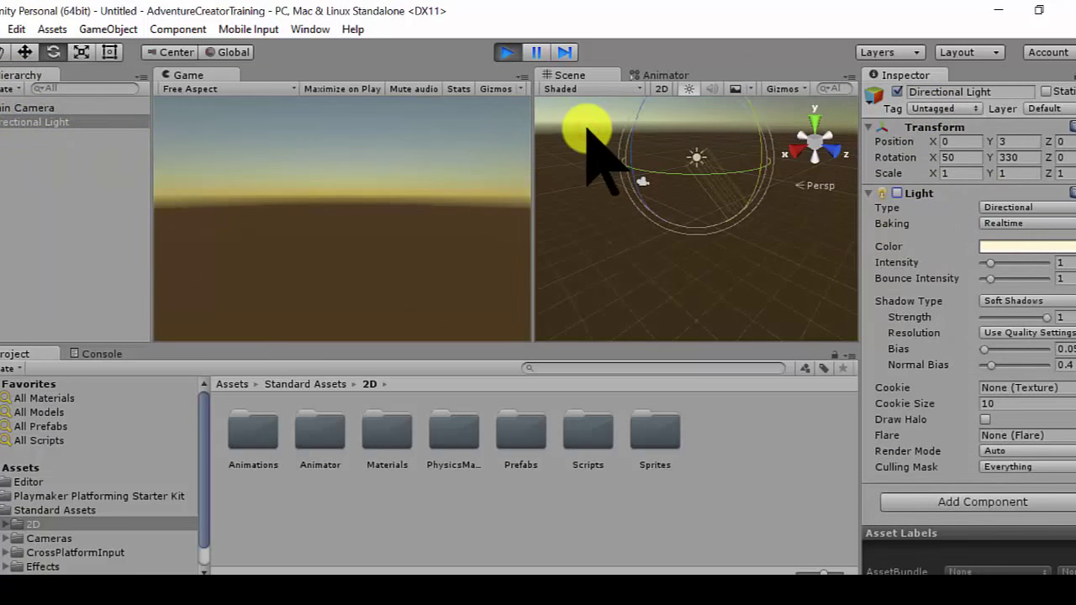
left_click(896, 192)
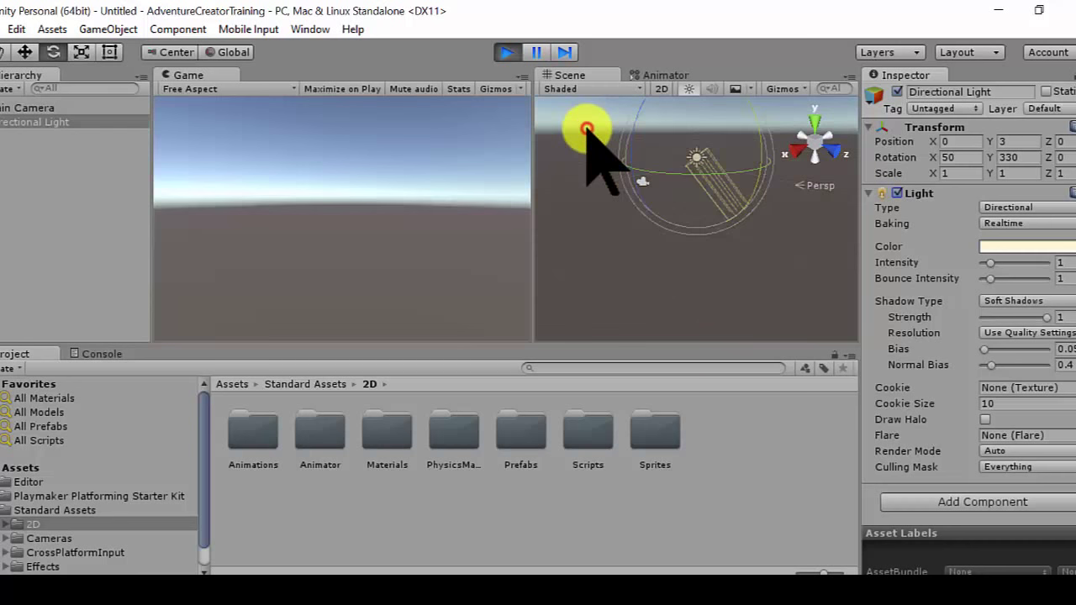
left_click(1008, 207)
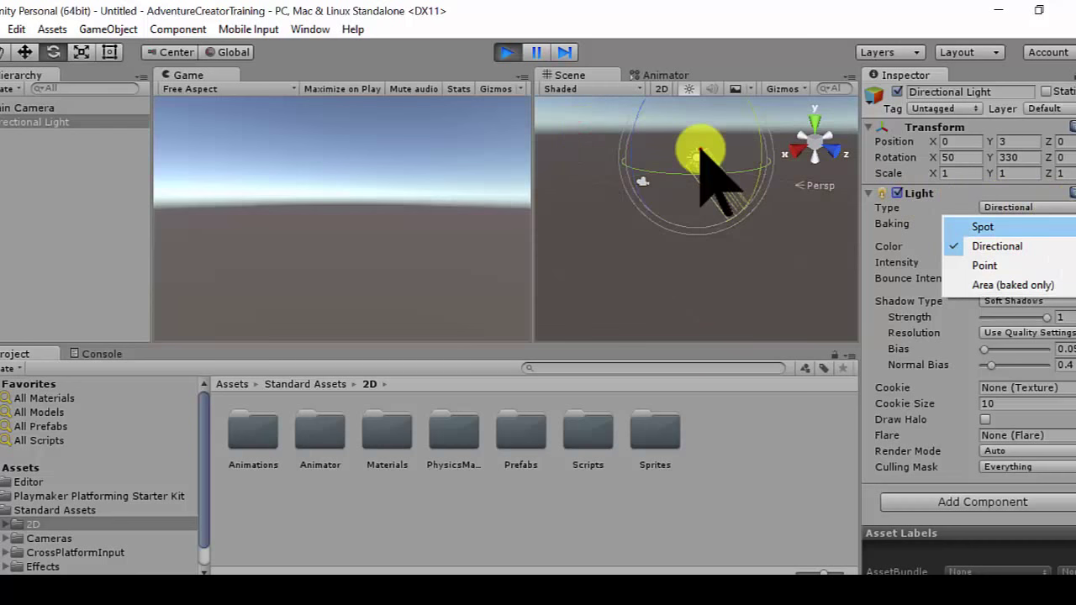
left_click(982, 227)
left_click(1042, 209)
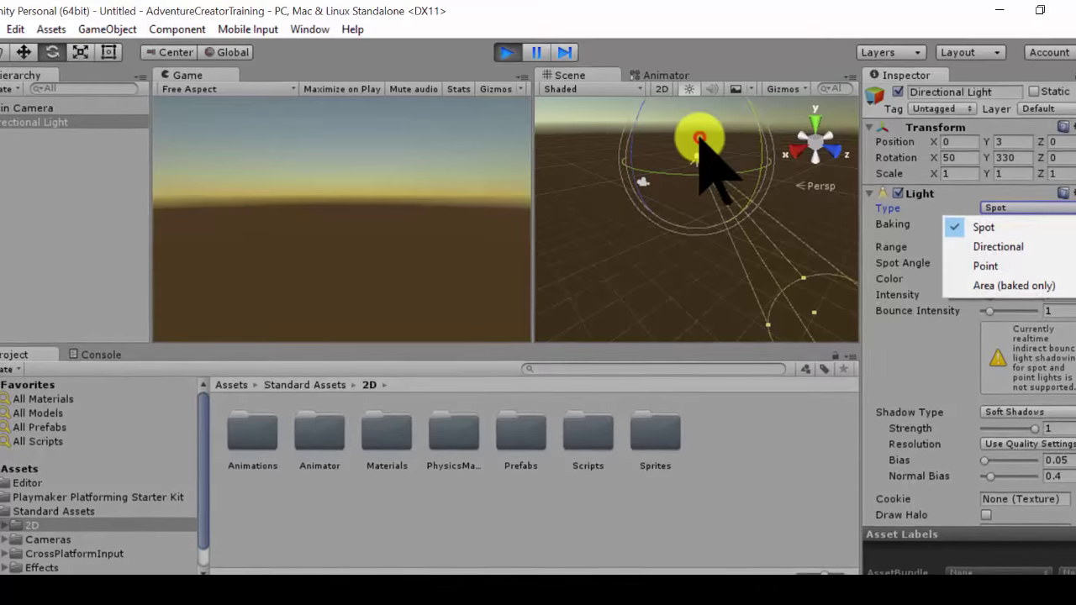
left_click(987, 266)
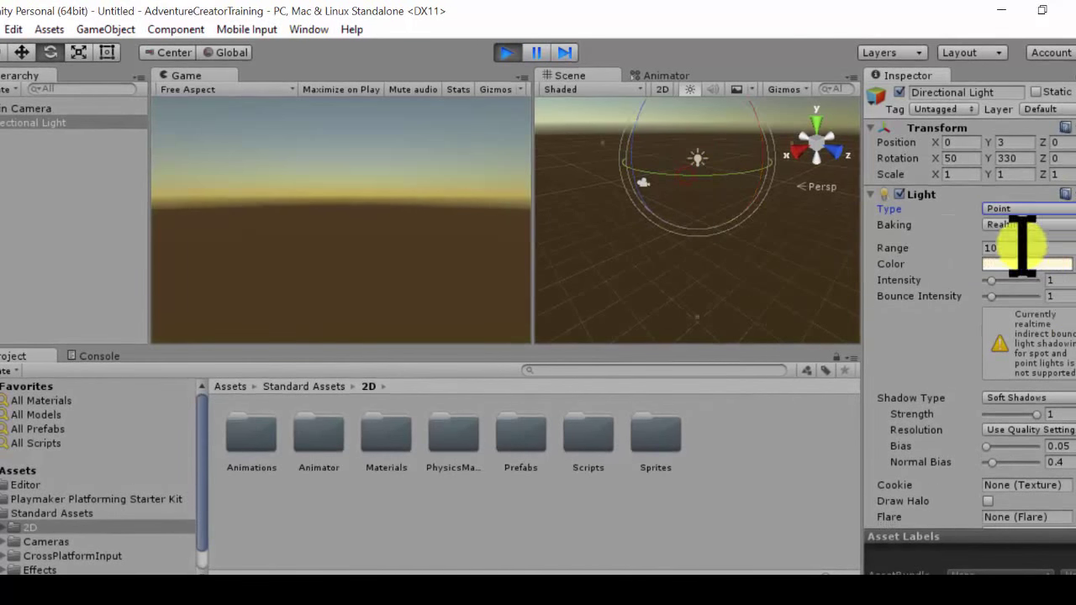
left_click(960, 210)
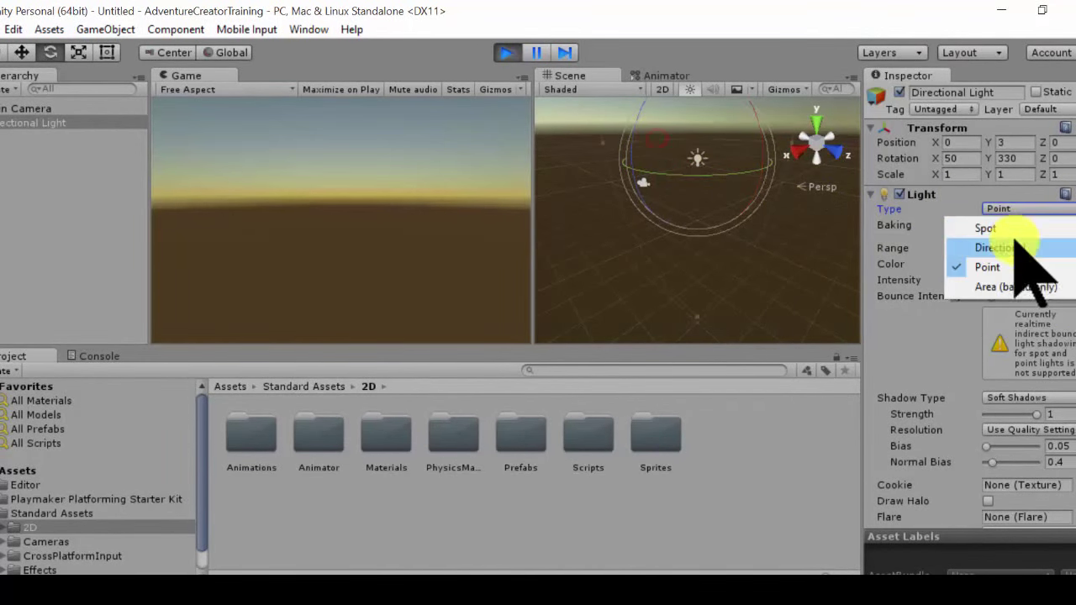
left_click(1004, 244)
Set the light colour to blue 366AD2FF and adjust its intensity.
left_click(1005, 248)
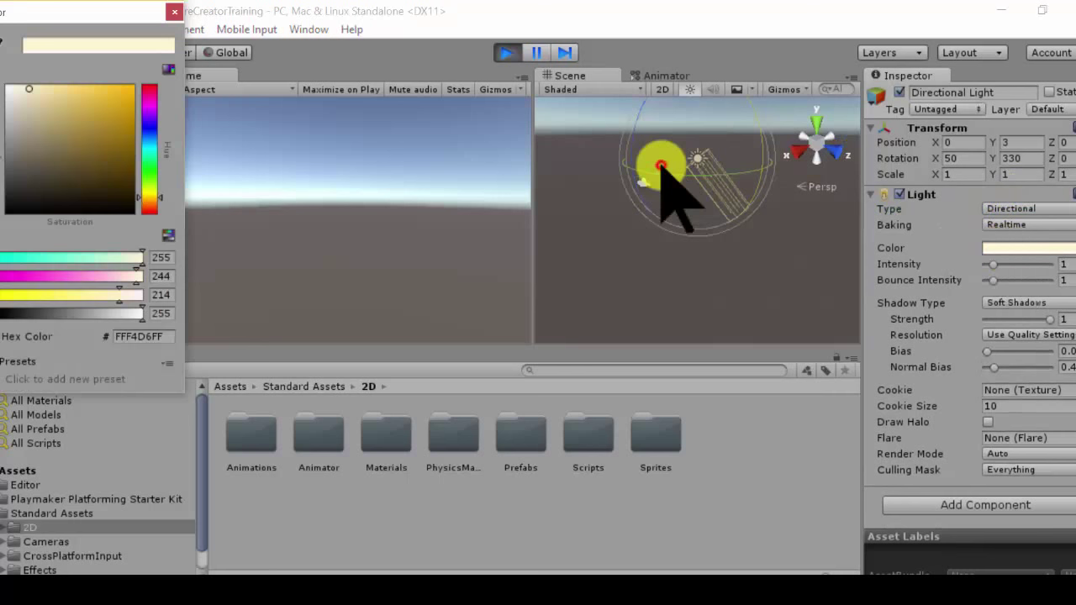
left_click(149, 87)
left_click(149, 132)
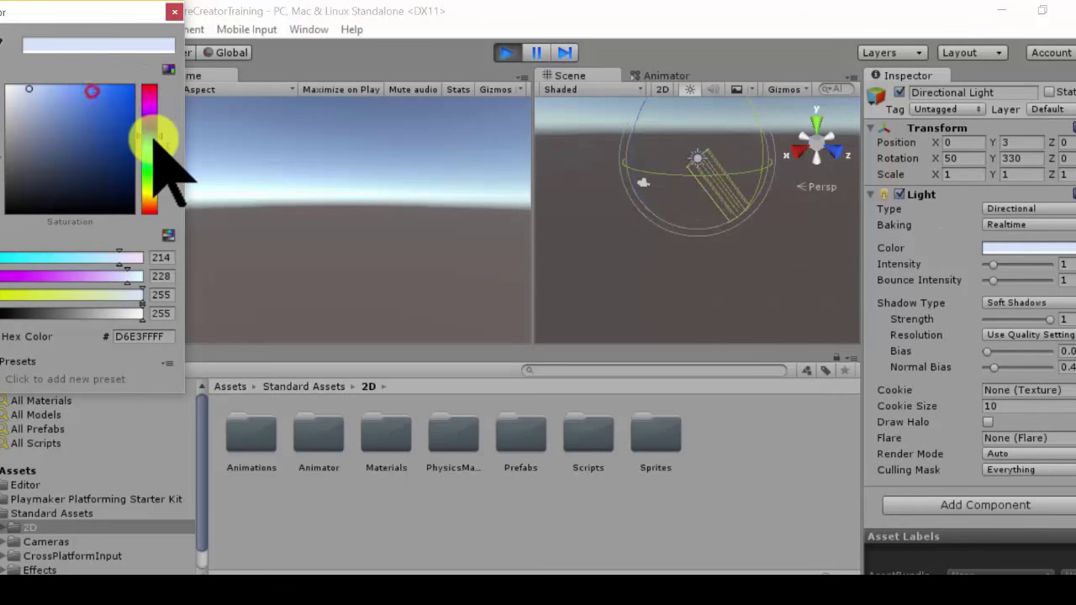
mouse_move(72, 108)
left_mouse_down()
mouse_move(87, 126)
mouse_move(98, 110)
left_mouse_up()
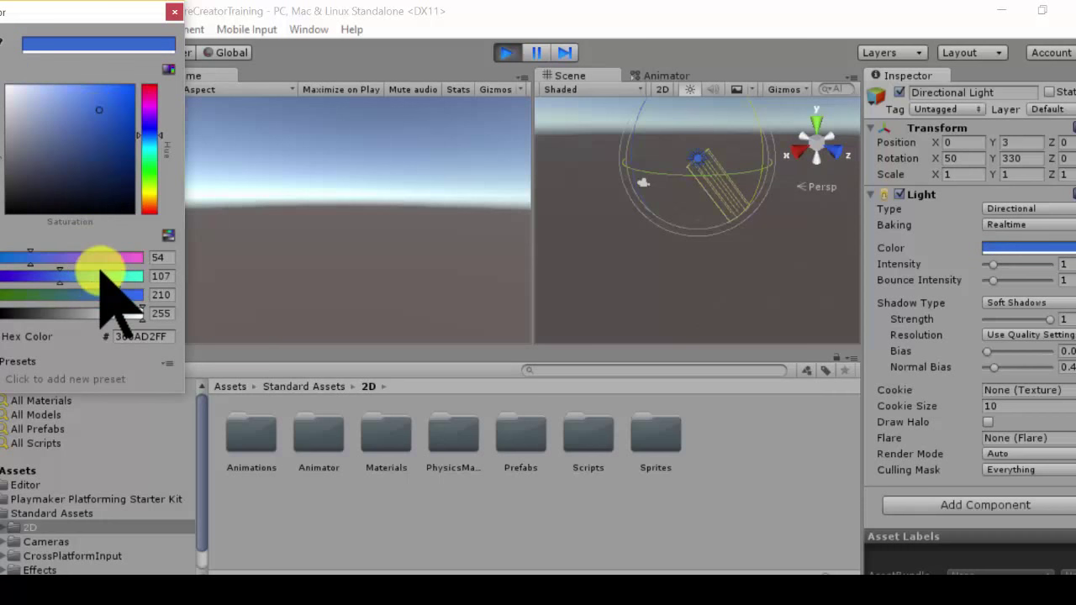
left_click(174, 12)
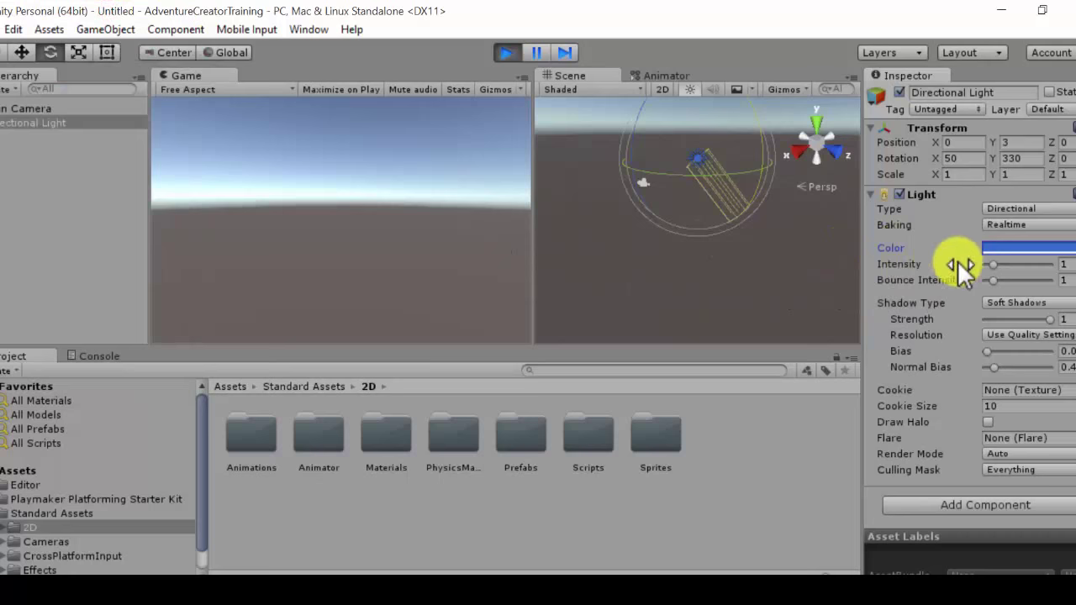
mouse_move(991, 263)
left_mouse_down()
mouse_move(1039, 264)
mouse_move(1000, 270)
left_mouse_up()
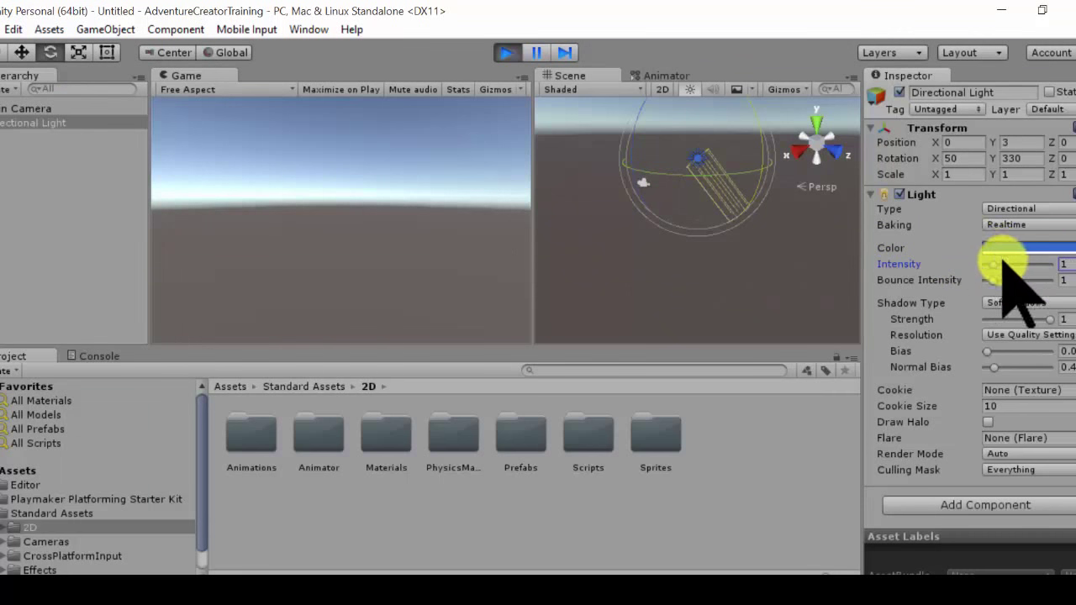
left_click(1002, 247)
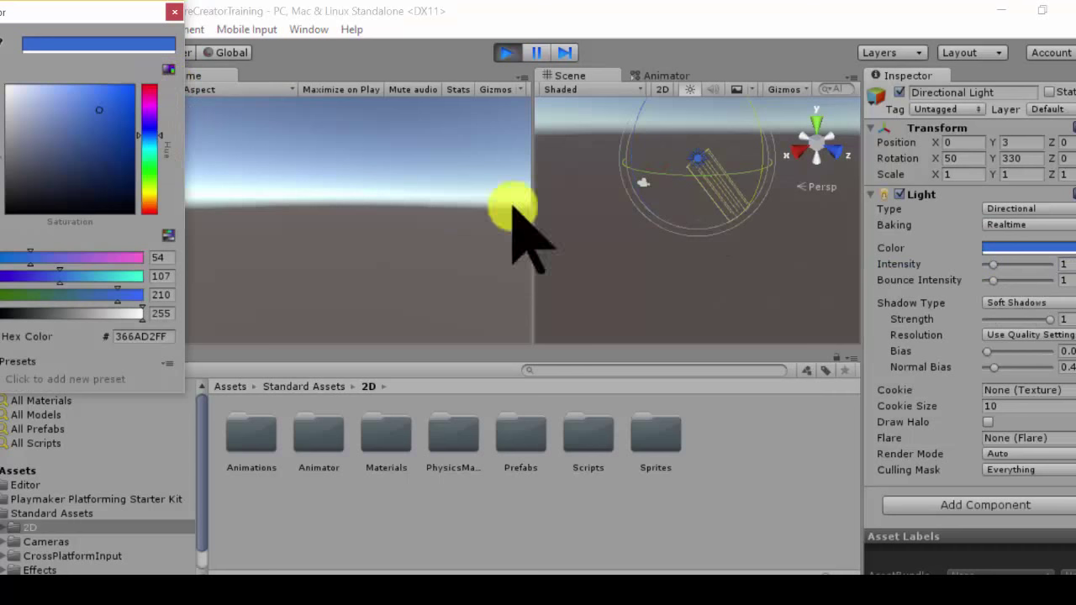
left_click(915, 259)
left_click(617, 159)
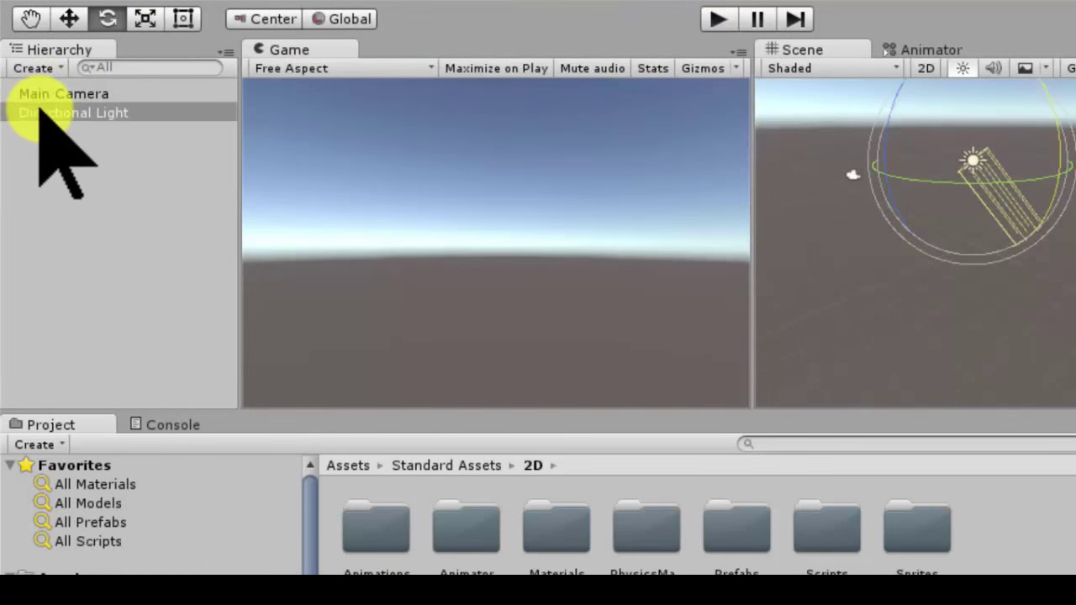
Select the Directional Light, widen the Hierarchy, and show the Assets > Import Package submenu.
left_click(75, 113)
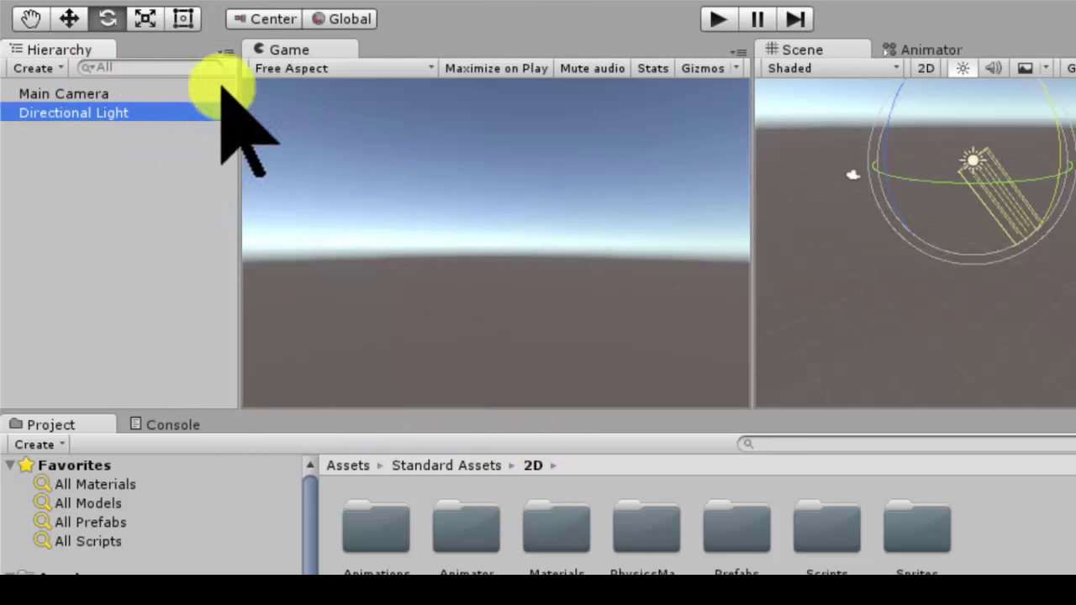
left_click_drag(241, 115, 262, 120)
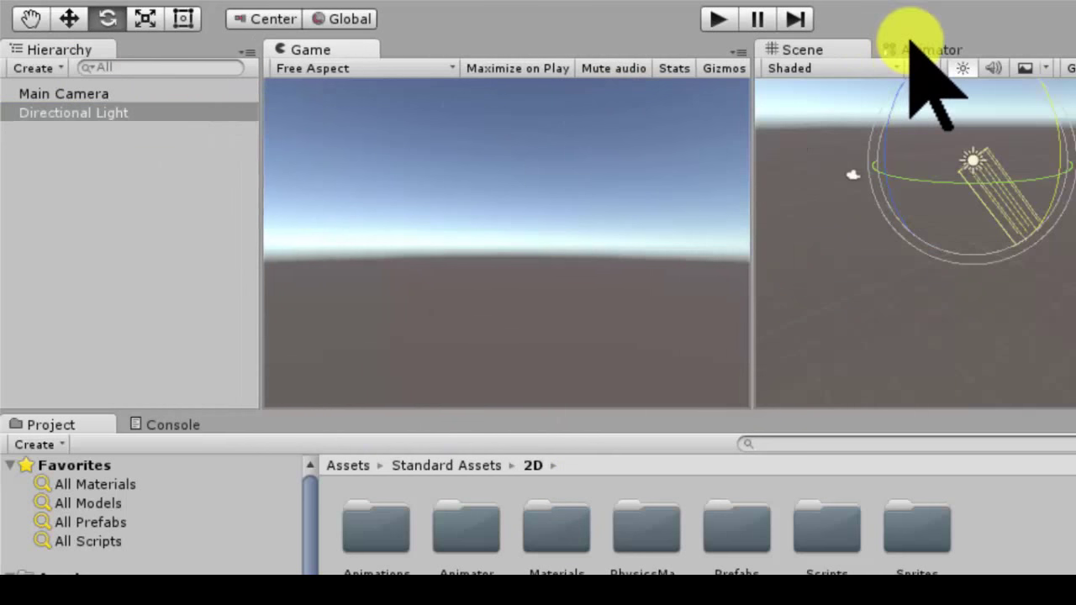
left_click(71, 3)
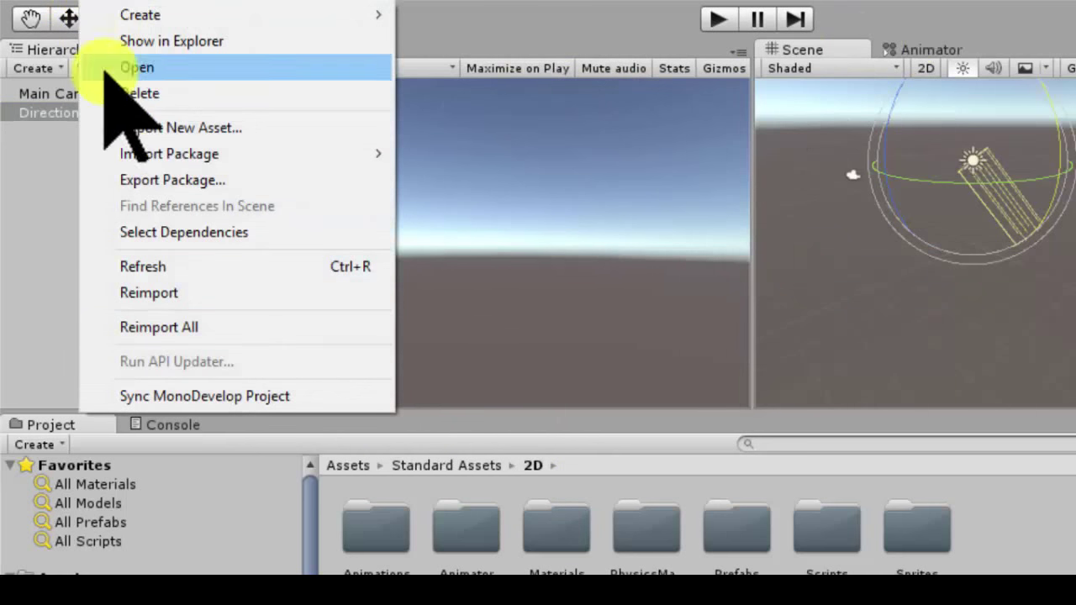
mouse_move(277, 152)
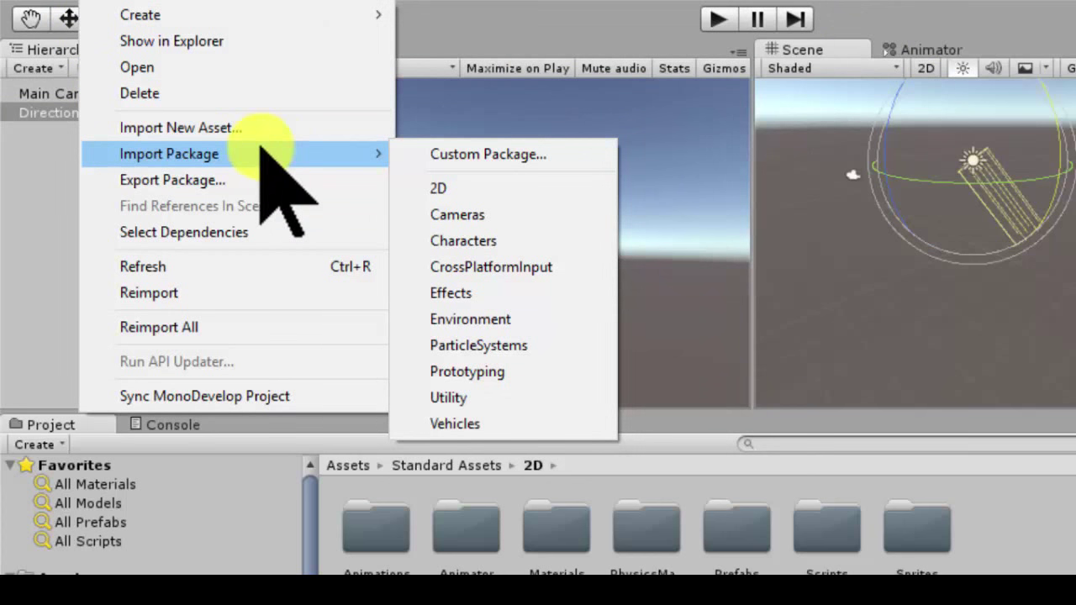
Start a Custom Package import and browse into the Asset Store-5.x downloads folder.
left_click(488, 154)
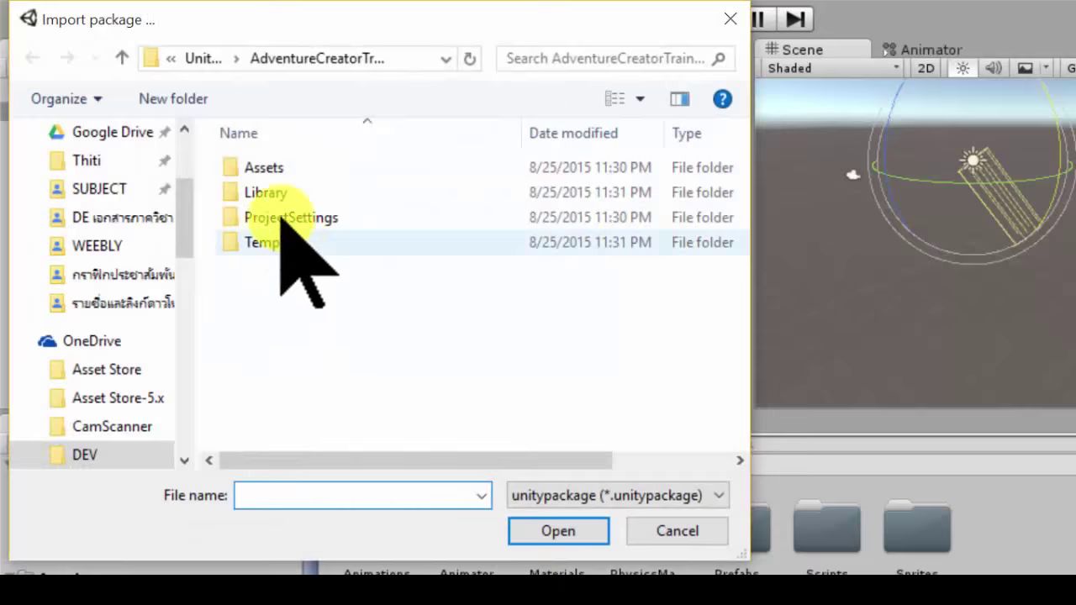
left_click_drag(288, 22, 416, 25)
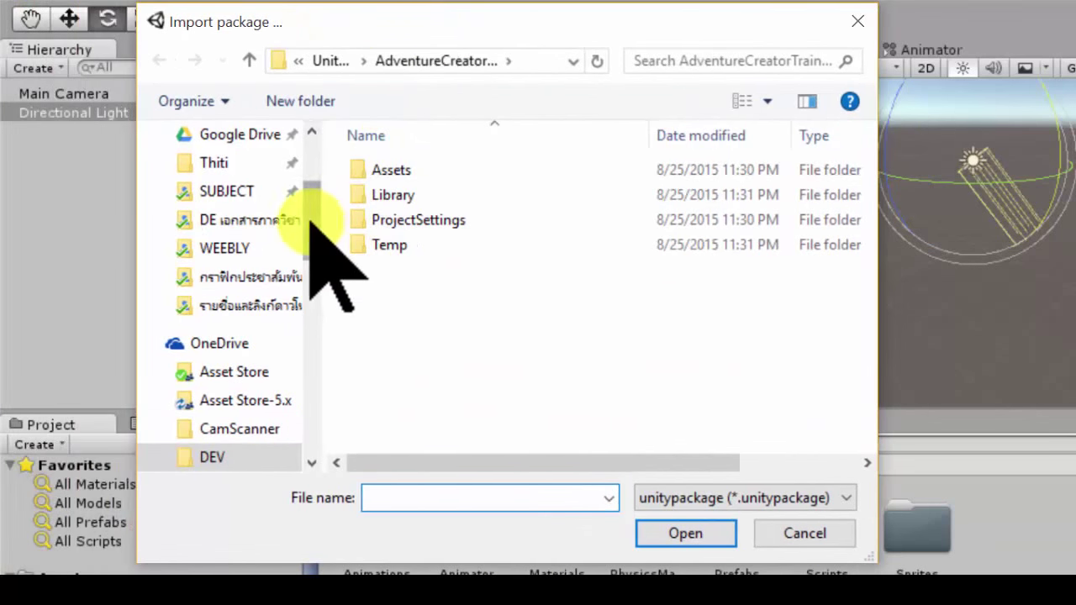
left_click_drag(313, 220, 336, 277)
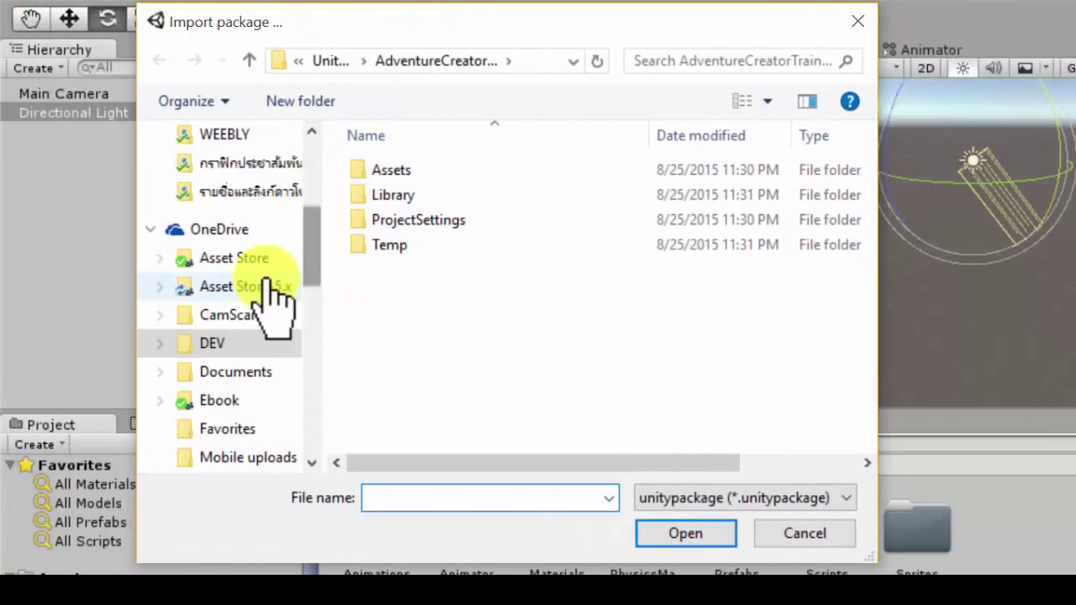
left_click(253, 286)
left_click_drag(402, 294, 359, 185)
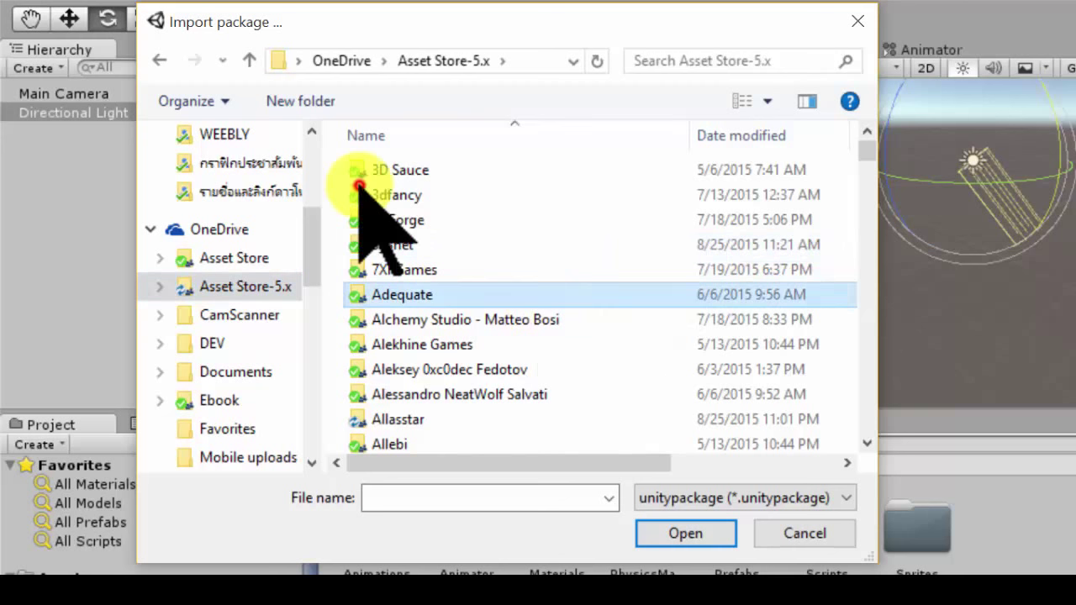
scroll(538, 303, "down", 2)
scroll(538, 302, "down", 2)
scroll(538, 303, "down", 2)
scroll(538, 302, "down", 1)
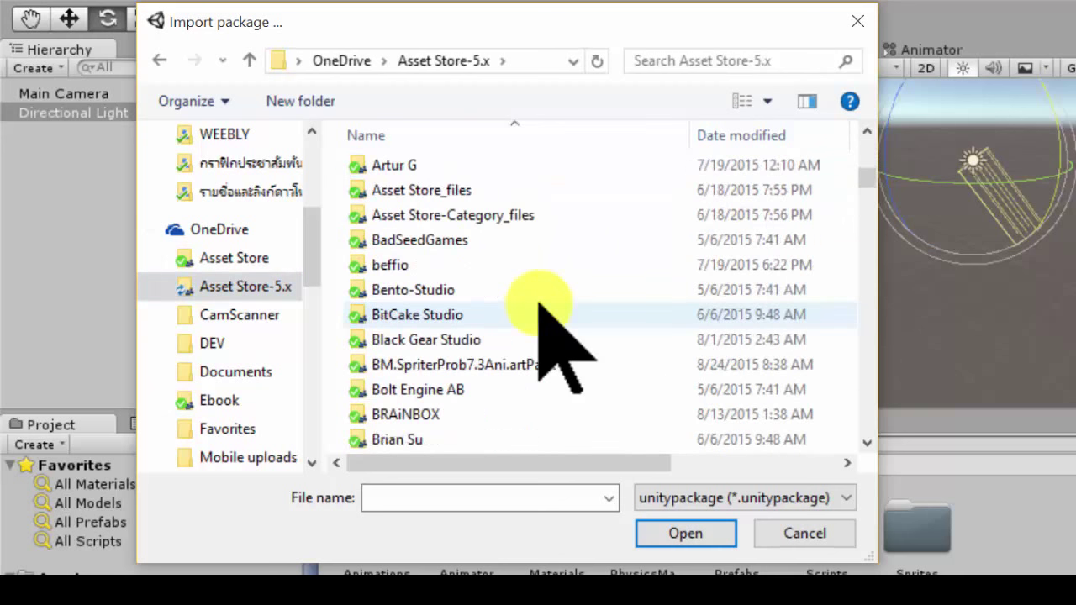
scroll(539, 302, "down", 3)
scroll(538, 303, "down", 1)
scroll(539, 303, "down", 3)
scroll(539, 303, "down", 4)
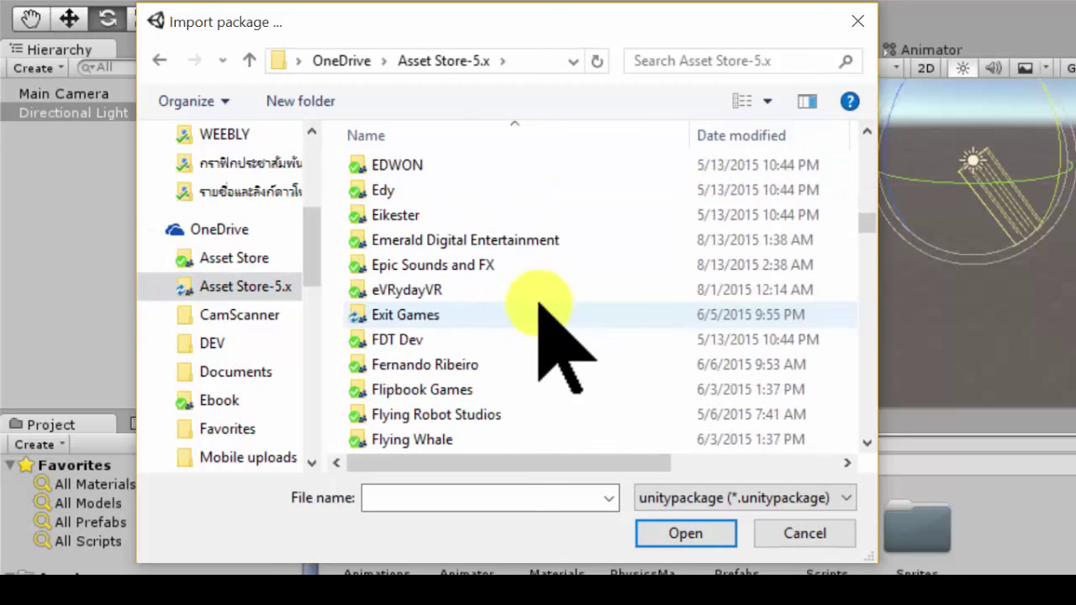
scroll(539, 303, "down", 3)
scroll(539, 302, "down", 2)
scroll(538, 303, "down", 3)
scroll(539, 303, "down", 4)
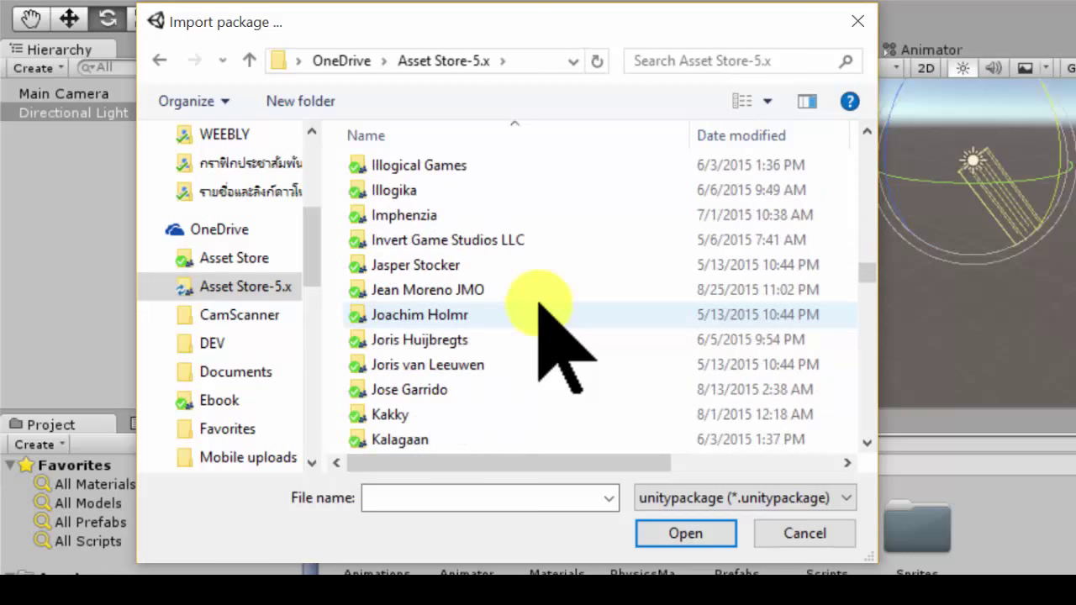
scroll(538, 304, "down", 2)
scroll(539, 304, "down", 3)
scroll(539, 304, "down", 3)
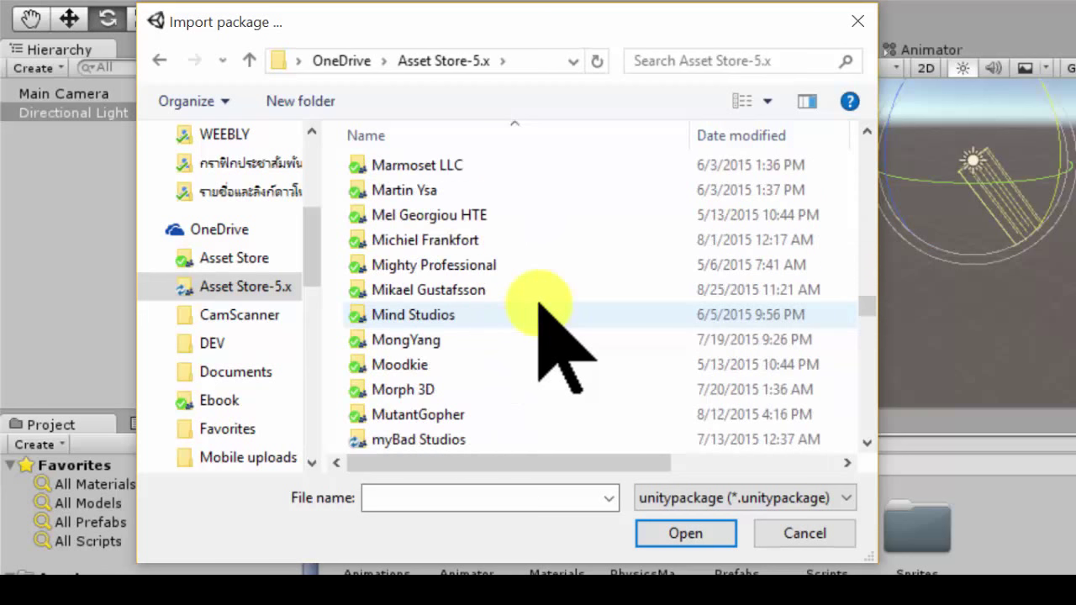
scroll(535, 304, "down", 3)
scroll(539, 304, "down", 2)
scroll(538, 304, "down", 2)
scroll(539, 304, "up", 3)
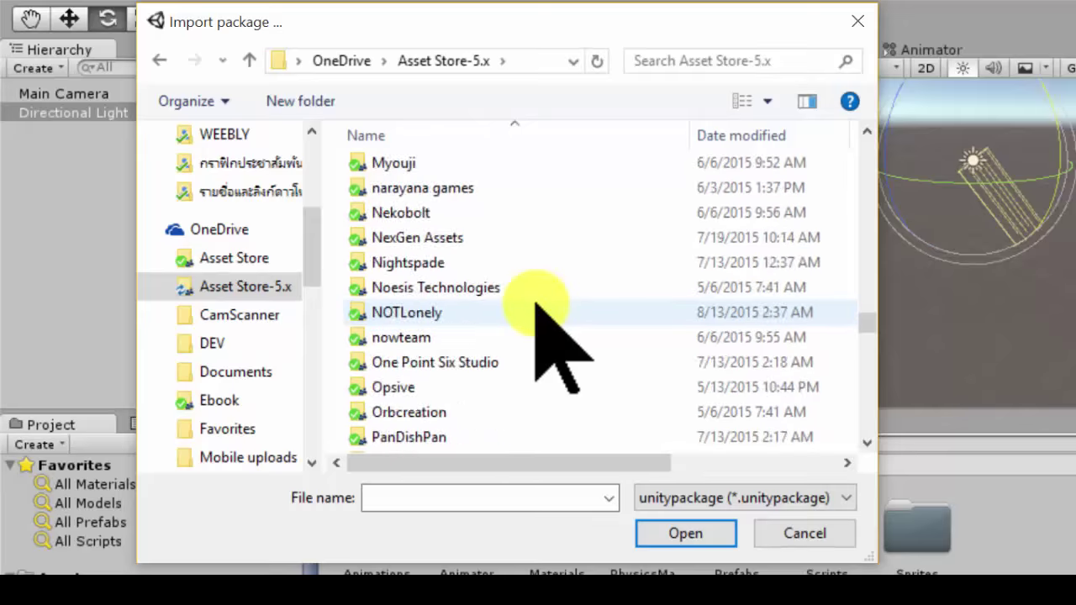
scroll(539, 304, "up", 2)
scroll(538, 304, "up", 3)
scroll(539, 304, "up", 2)
scroll(539, 304, "up", 3)
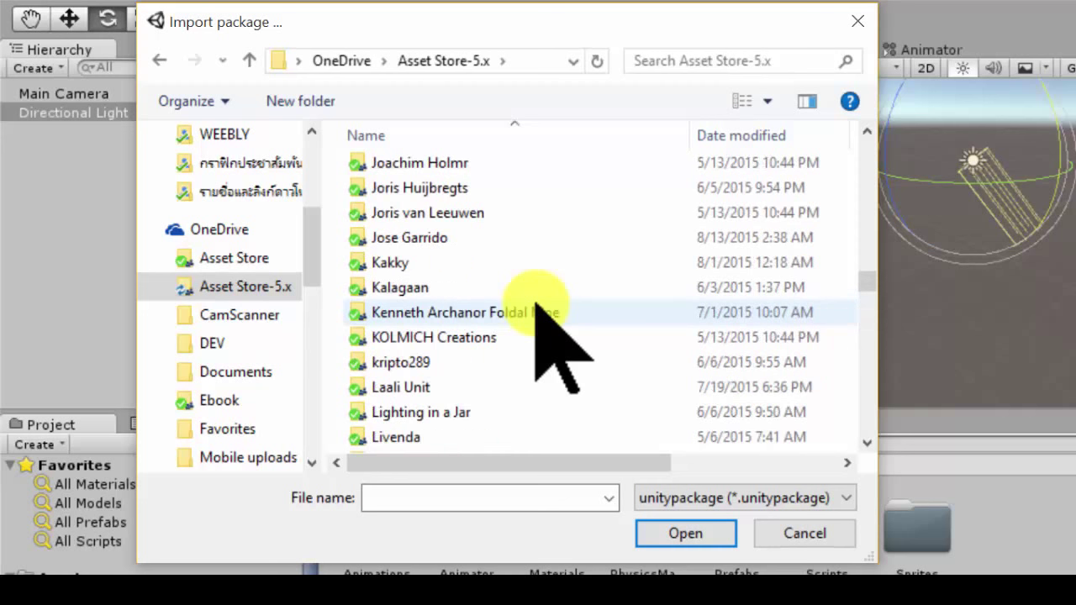
scroll(538, 304, "up", 2)
scroll(535, 302, "up", 3)
scroll(535, 302, "up", 2)
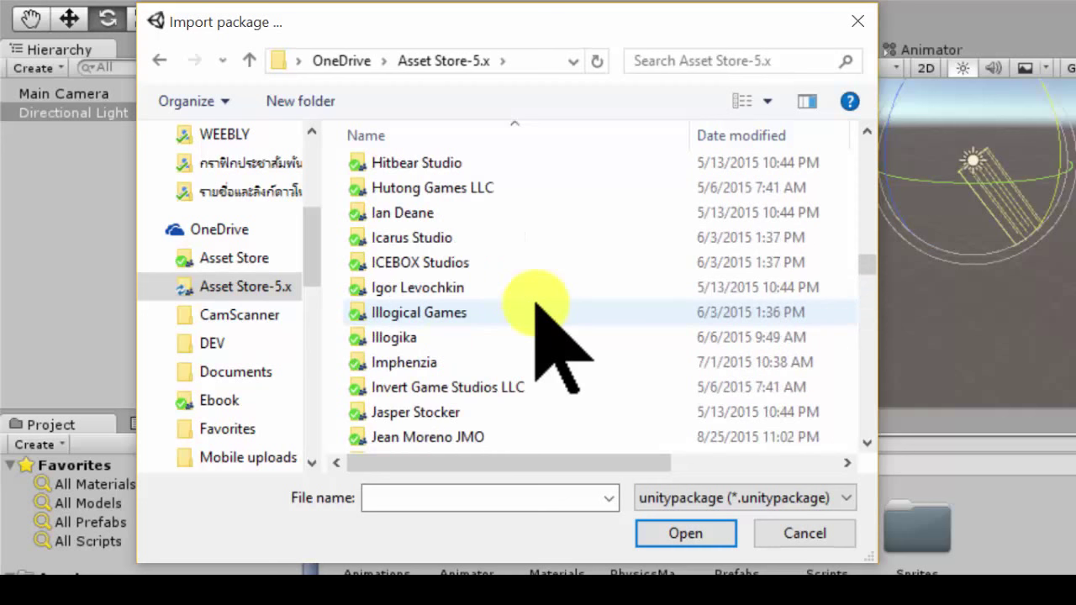
Open Adventure Creator.unitypackage from ICEBOX Studios > Complete ProjectsSystems and tick all items.
left_click(442, 263)
key("Return")
double_click(444, 172)
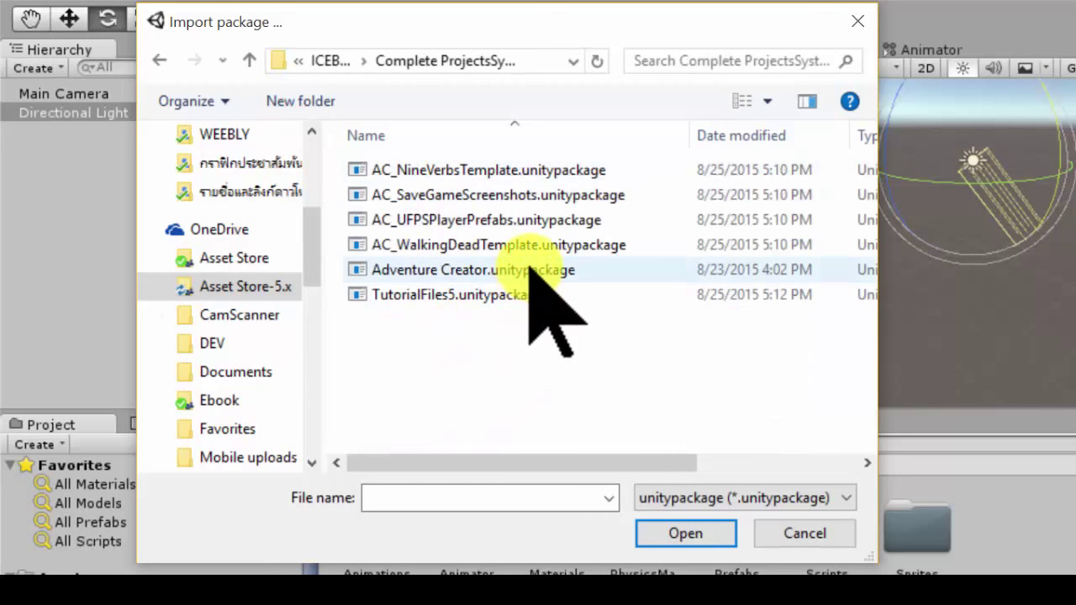
left_click(601, 273)
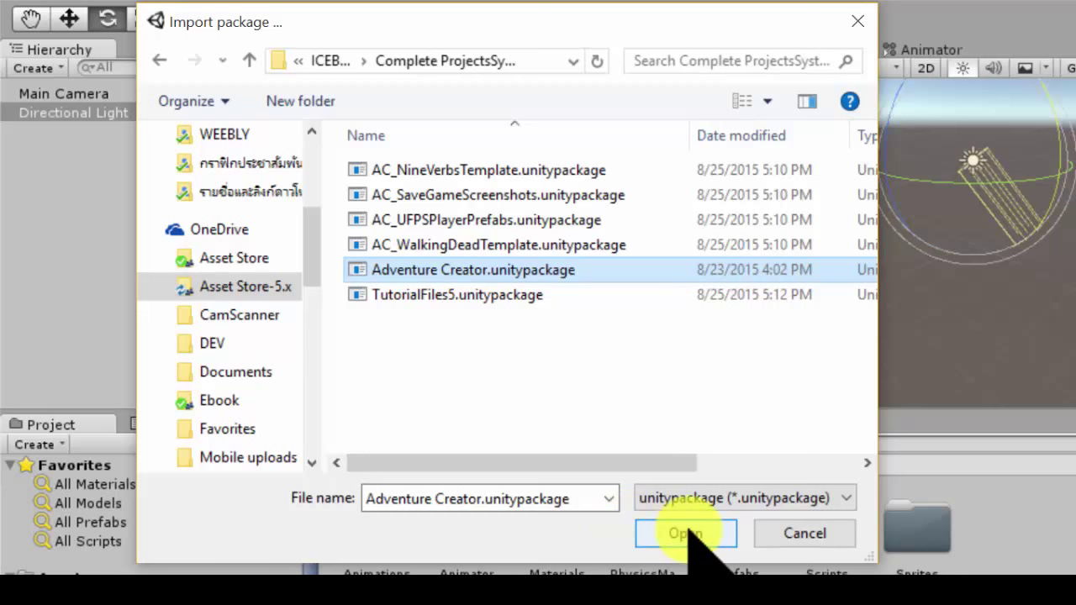
left_click(686, 533)
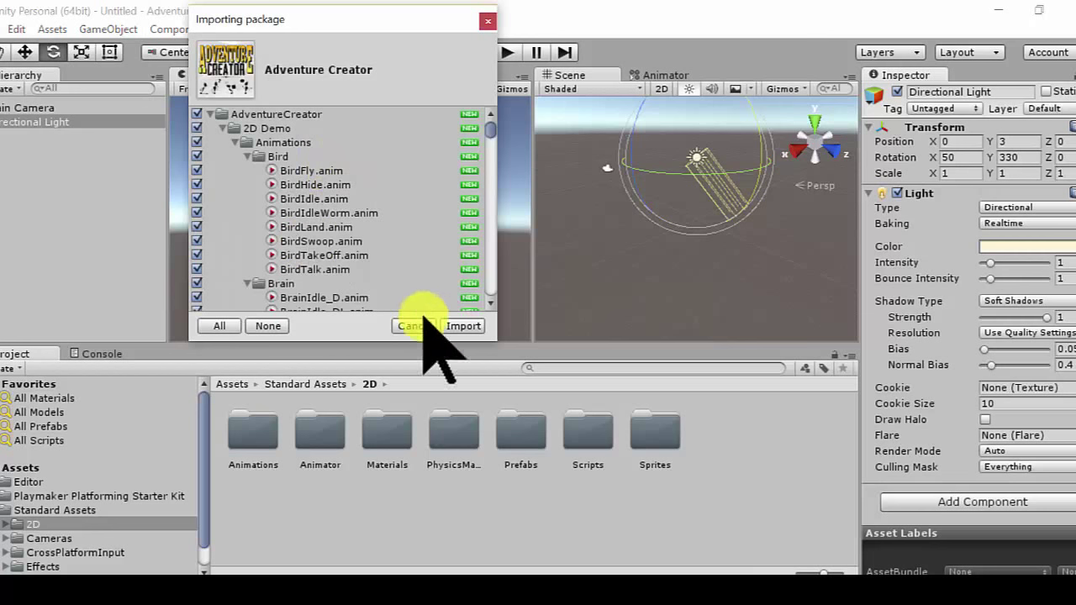
left_click(462, 326)
Import the Adventure Creator package and accept its project settings prompt.
left_click(297, 220)
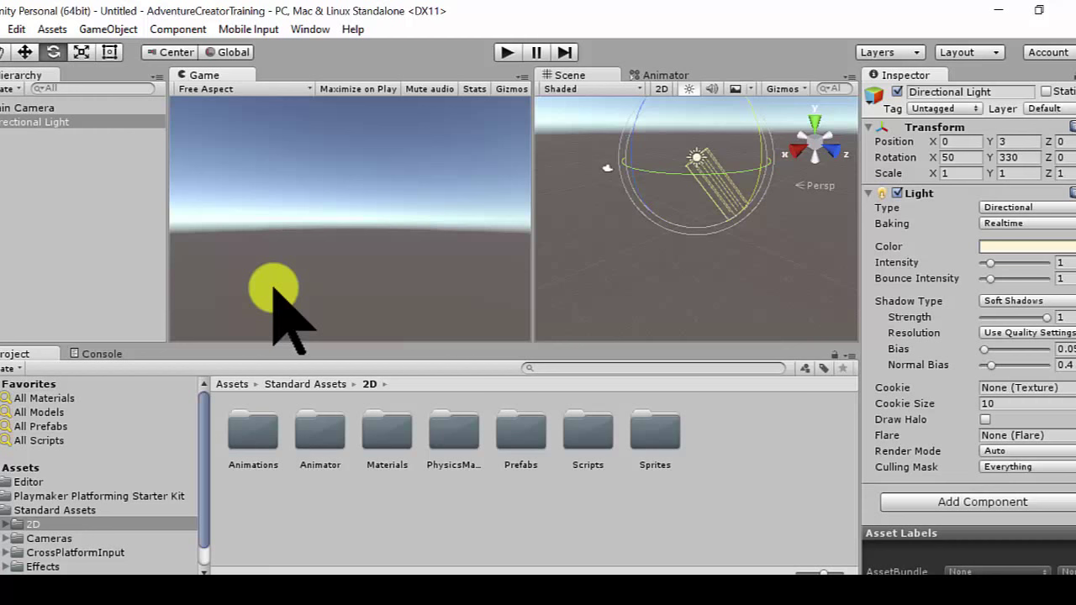
key("ctrl+s")
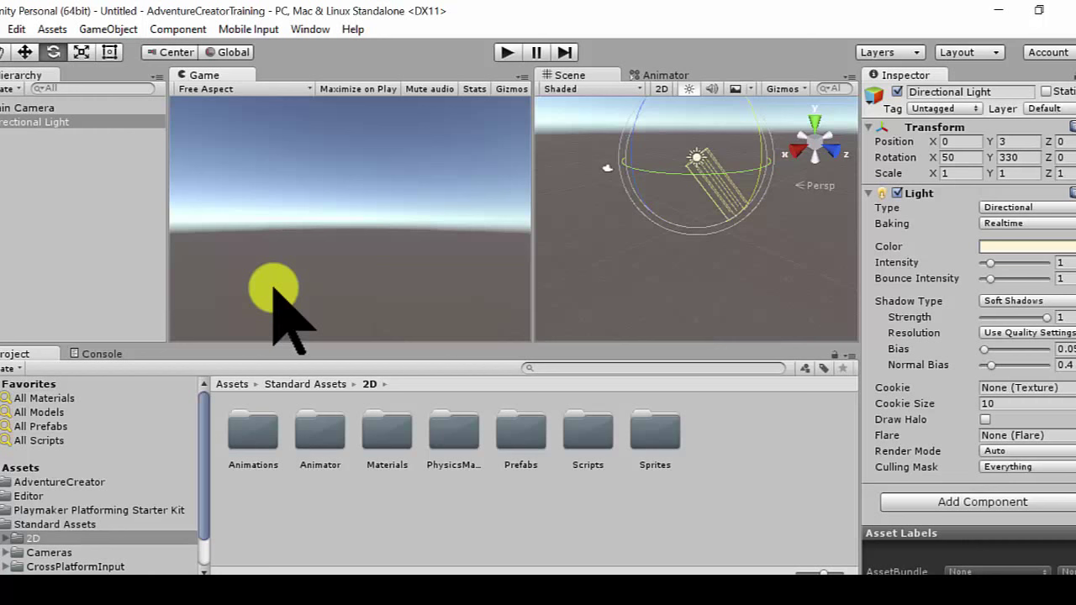
left_click_drag(205, 425, 207, 446)
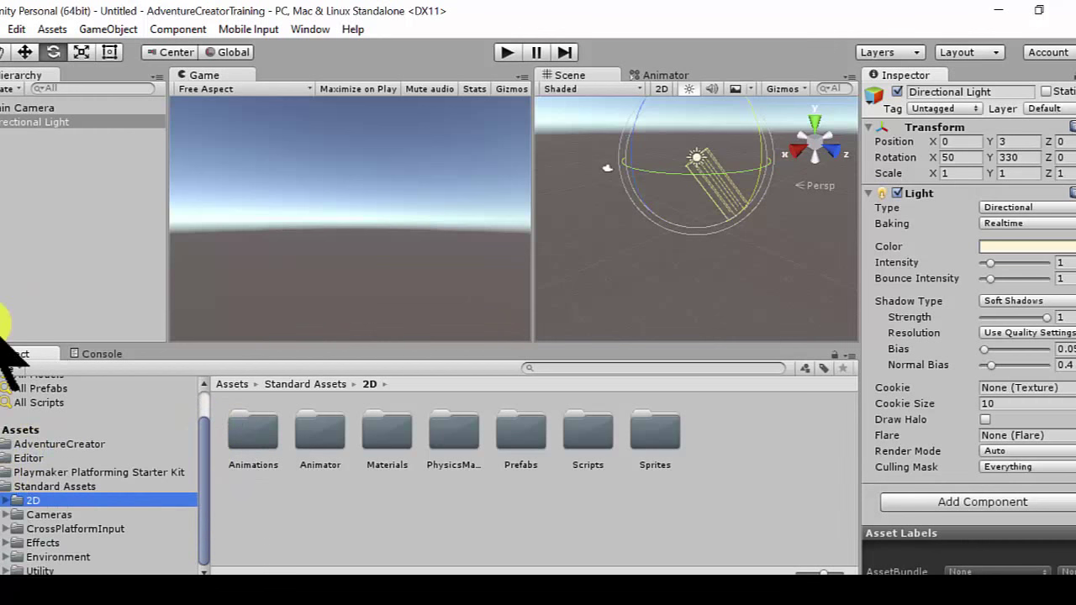
Browse the AdventureCreator subfolders: 2D Demo, Demo, Graphics, Managers, Prefabs, Resources, Scripts and UI.
left_click(5, 486)
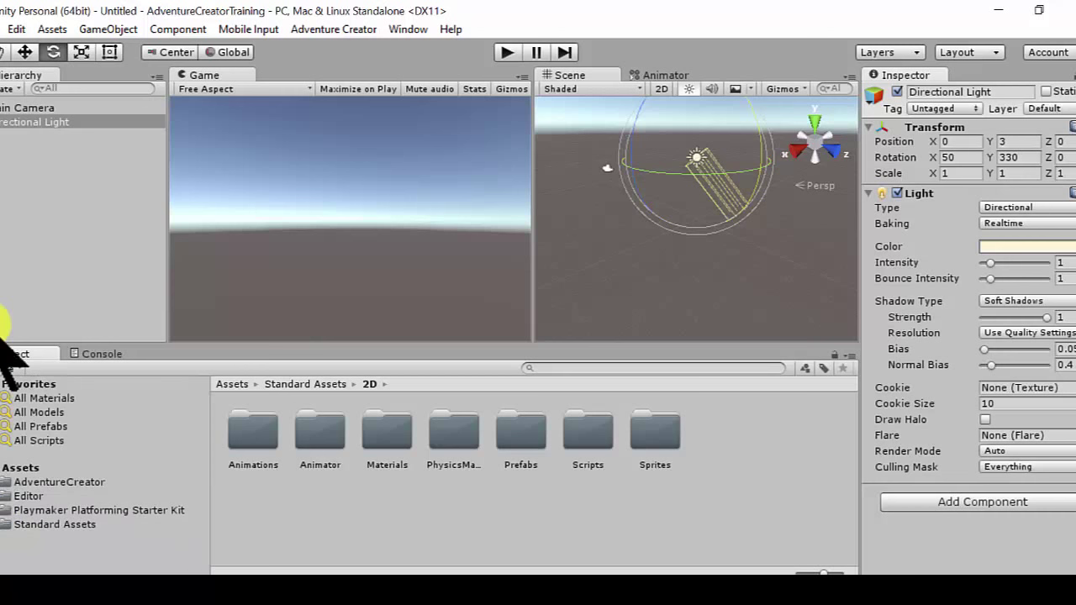
left_click(85, 481)
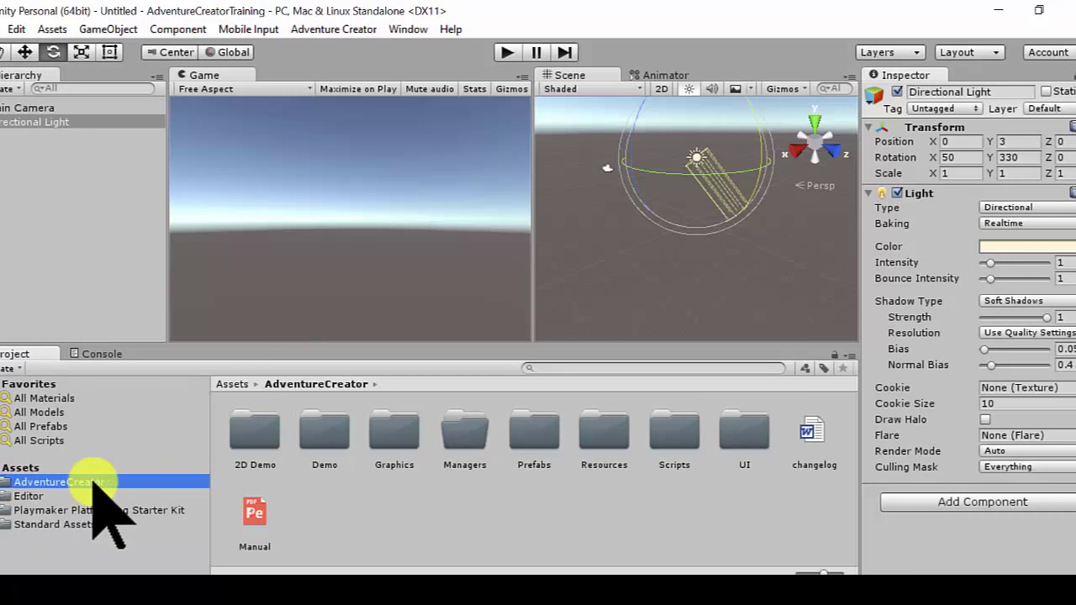
left_click(255, 433)
left_click(344, 430)
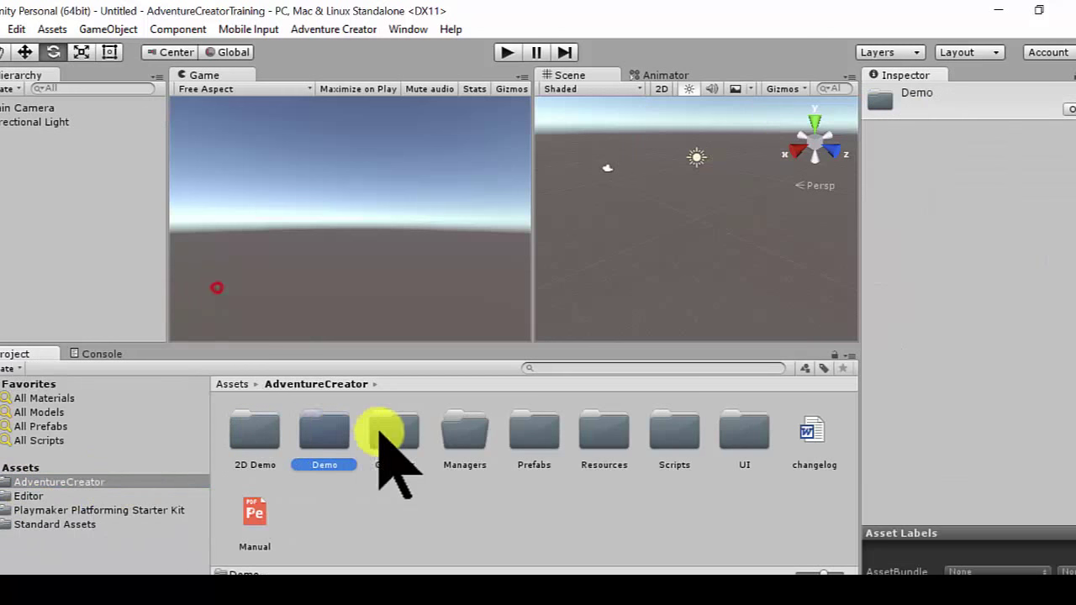
left_click(394, 430)
left_click(464, 430)
left_click(535, 430)
left_click(604, 430)
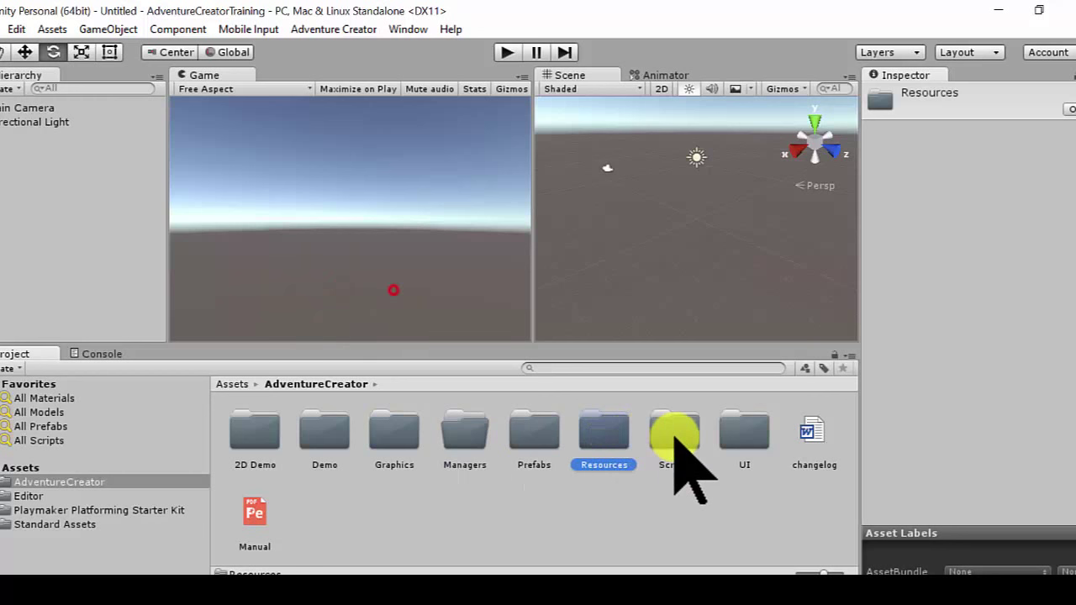
left_click(675, 432)
left_click(739, 430)
left_click(534, 430)
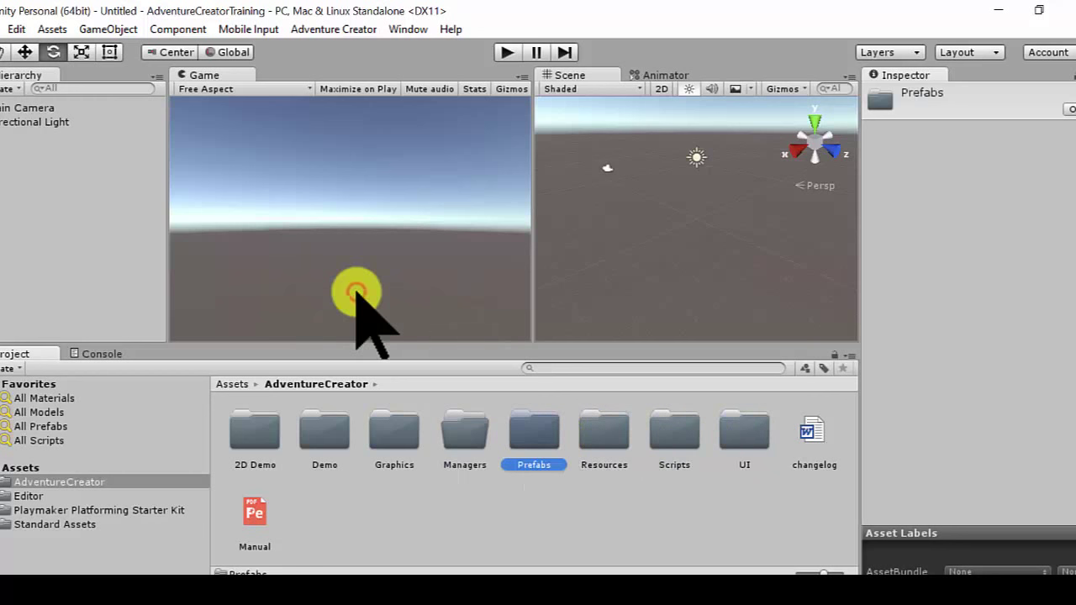
Expand Prefabs to view its Automatic prefabs, then open Demo and its Scenes folder.
left_click(8, 482)
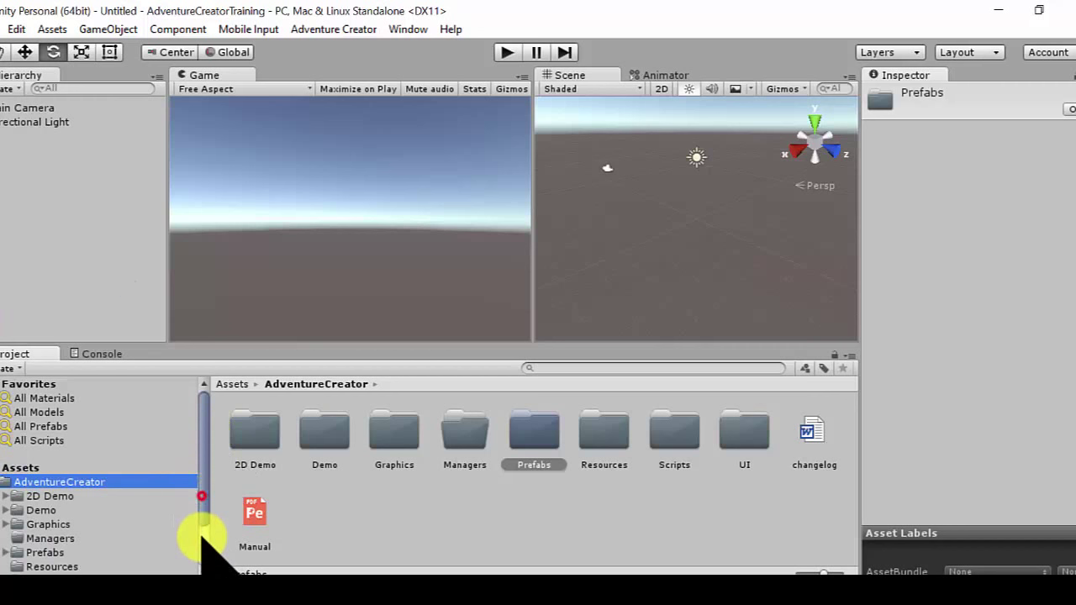
scroll(168, 471, "down", 3)
left_click(46, 486)
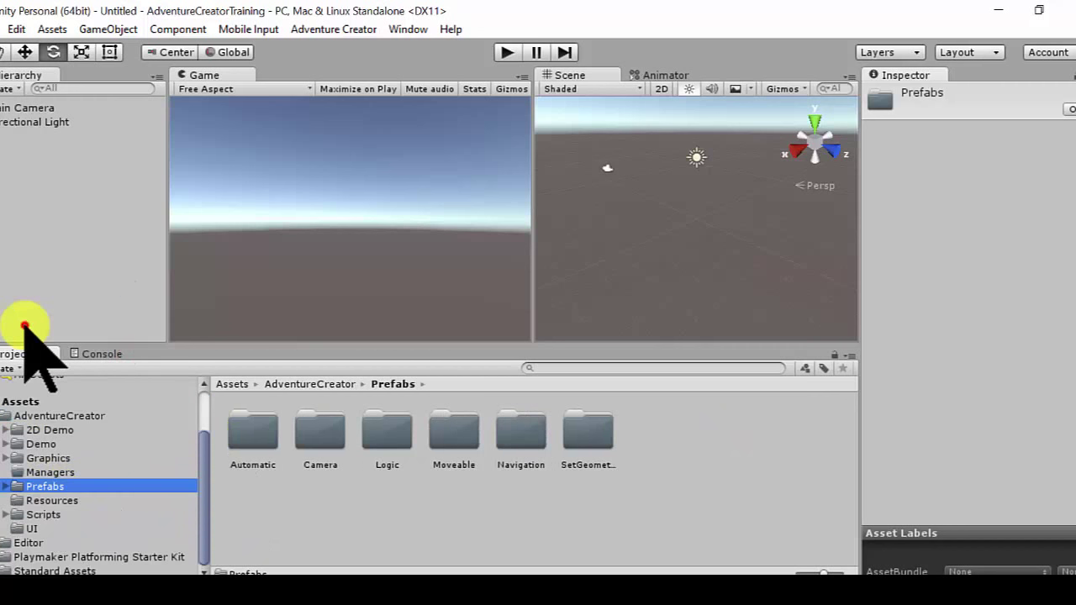
left_click(7, 487)
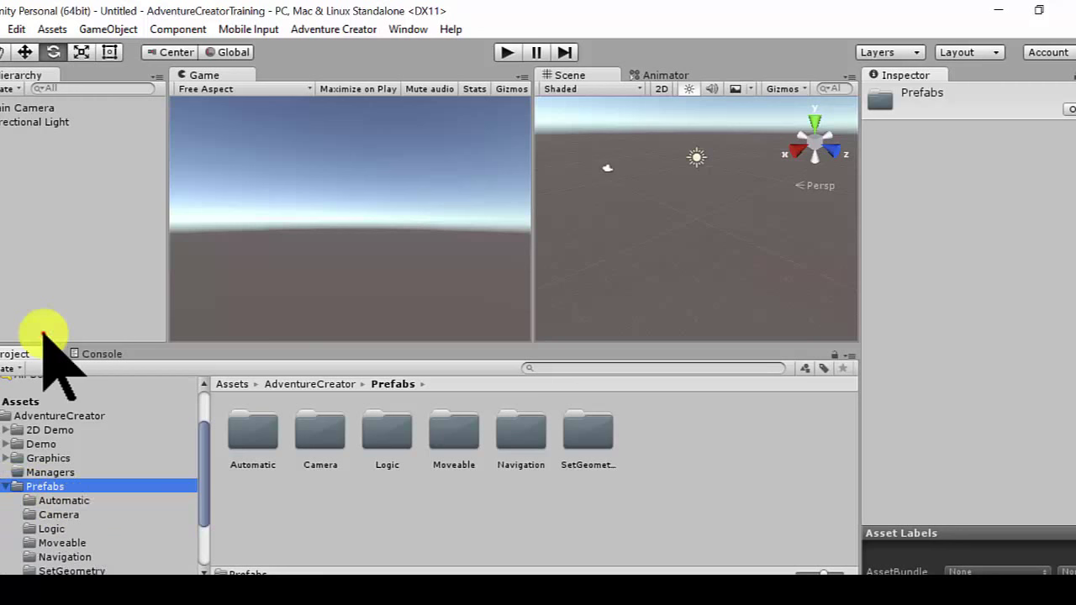
key("Down")
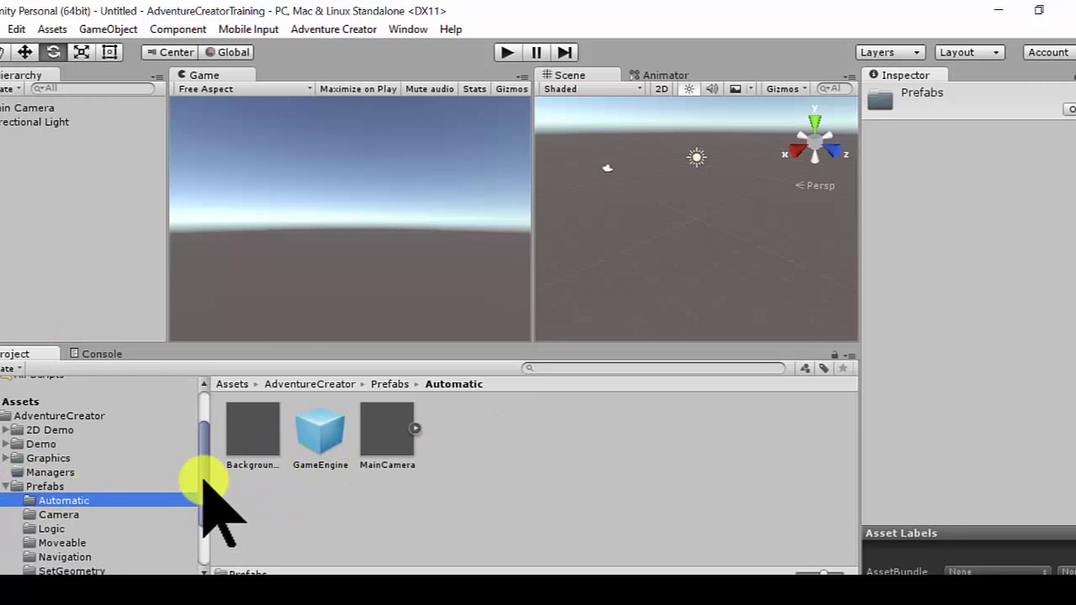
scroll(198, 504, "down", 3)
scroll(202, 500, "up", 1)
scroll(181, 494, "up", 1)
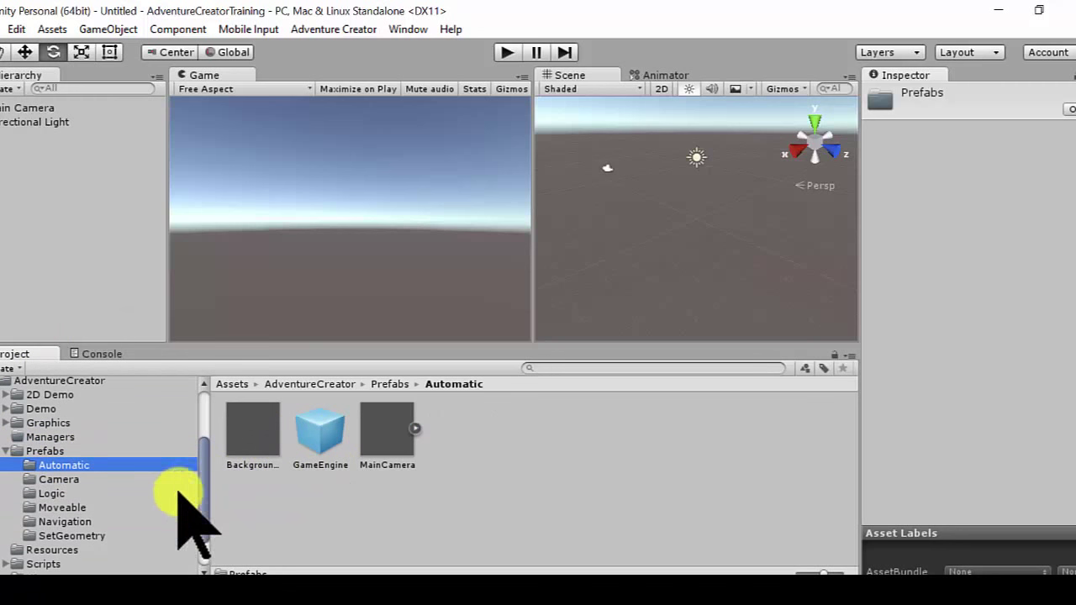
left_click(6, 451)
left_click(14, 445)
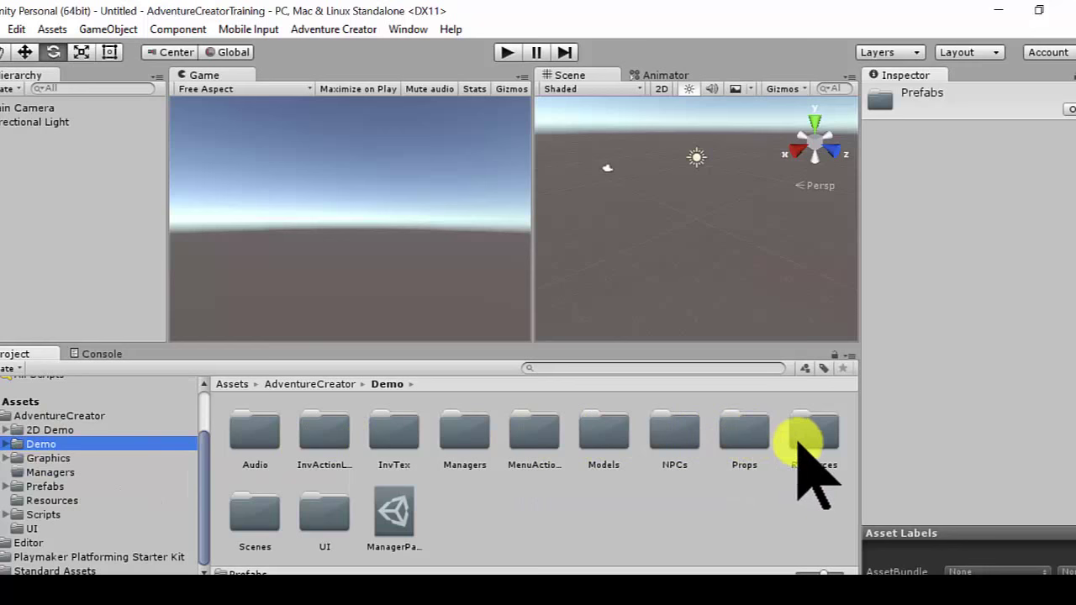
left_click(254, 511)
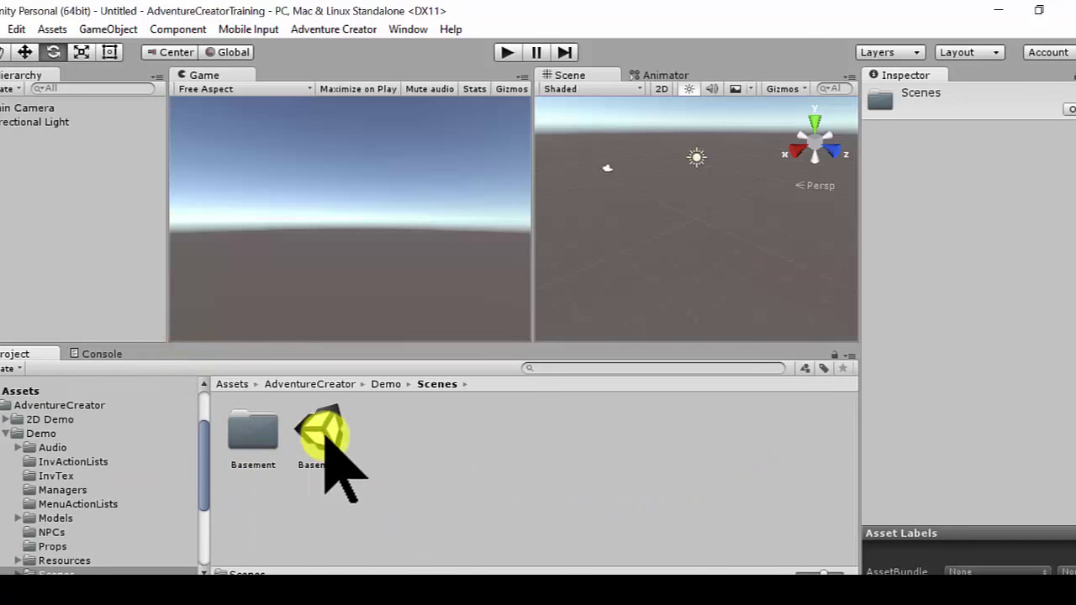
Open the Basement scene from the Demo > Scenes folder.
left_click(321, 432)
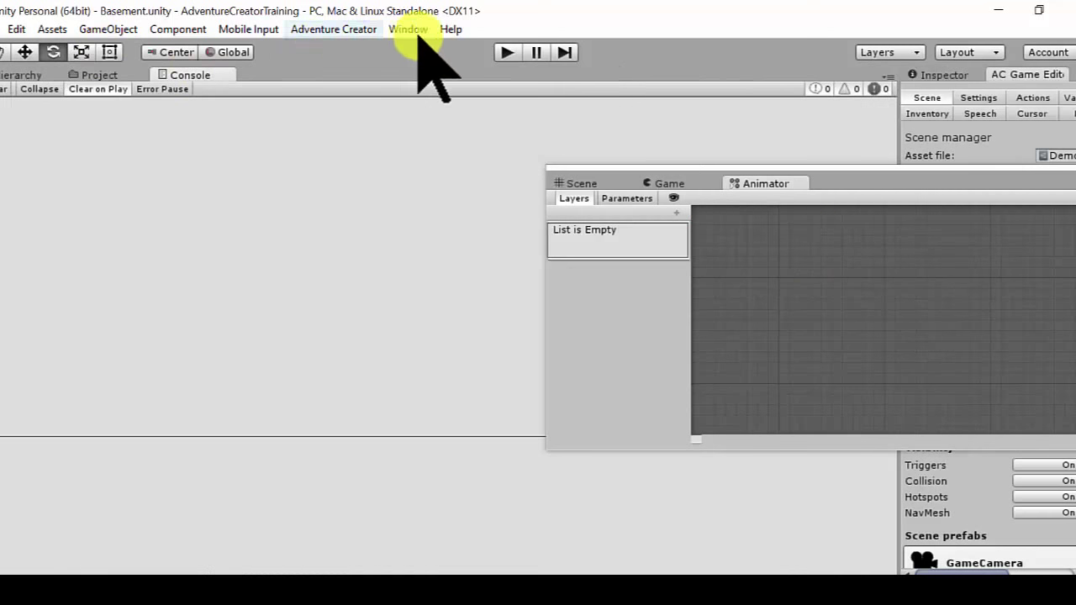
Switch the editor to the Tall layout and widen the Project folder tree so names fit.
left_click(415, 30)
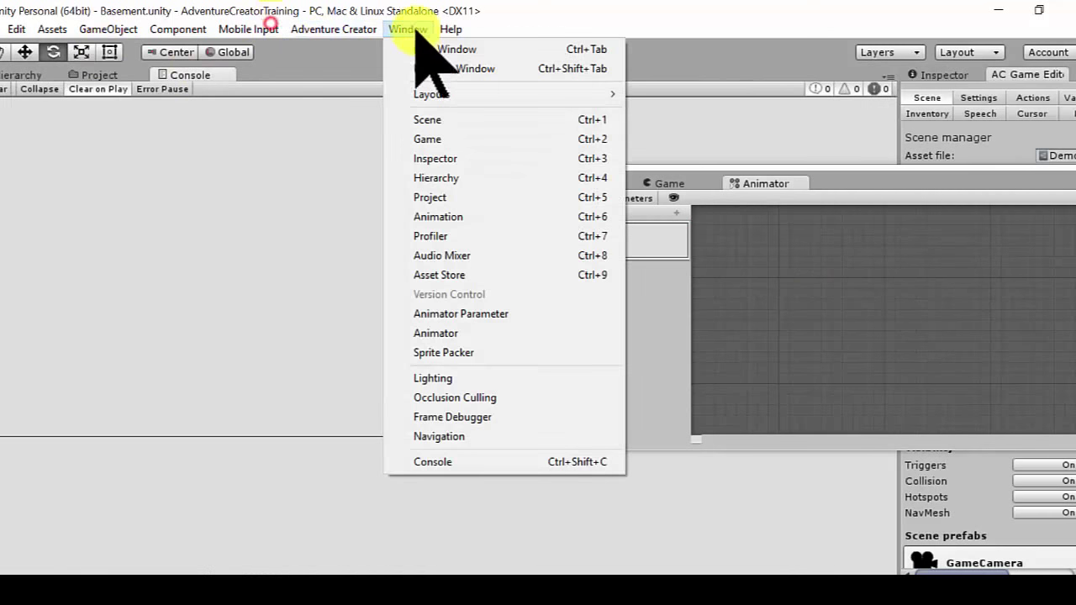
mouse_move(424, 95)
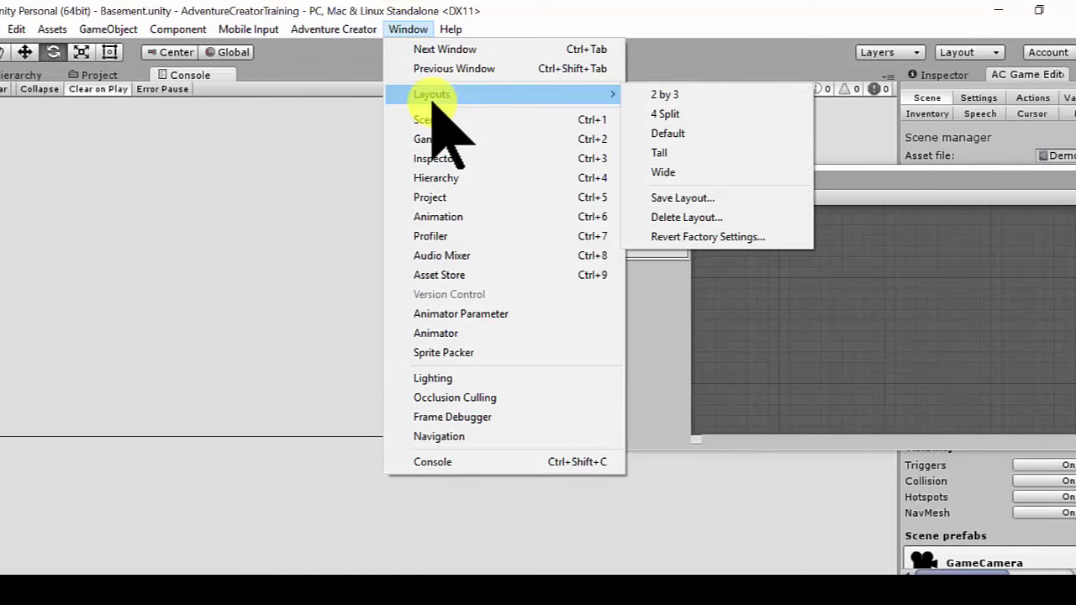
left_click(696, 152)
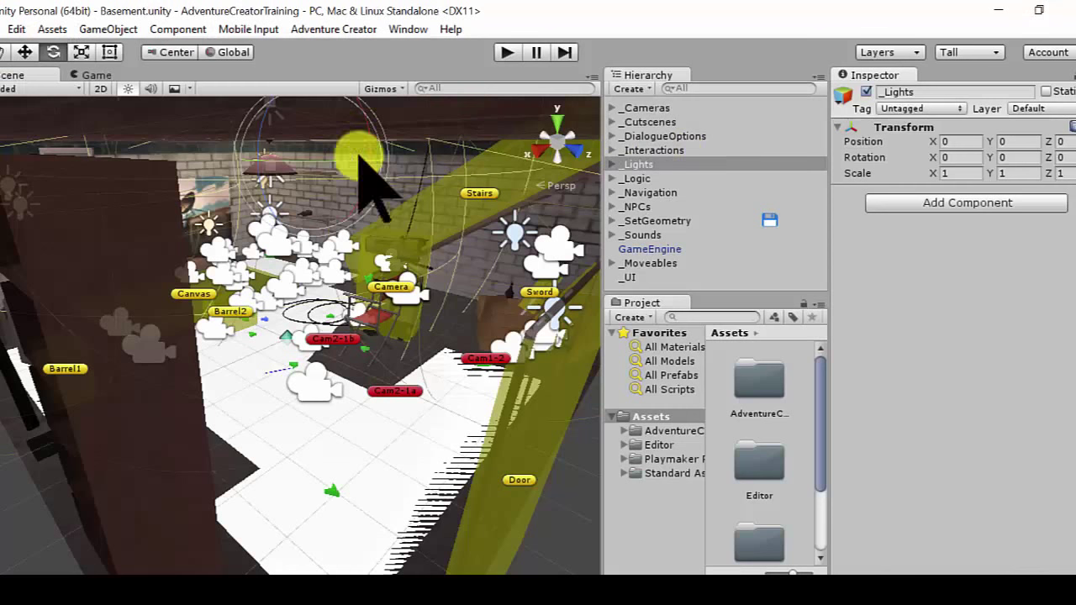
left_click_drag(817, 395, 819, 358)
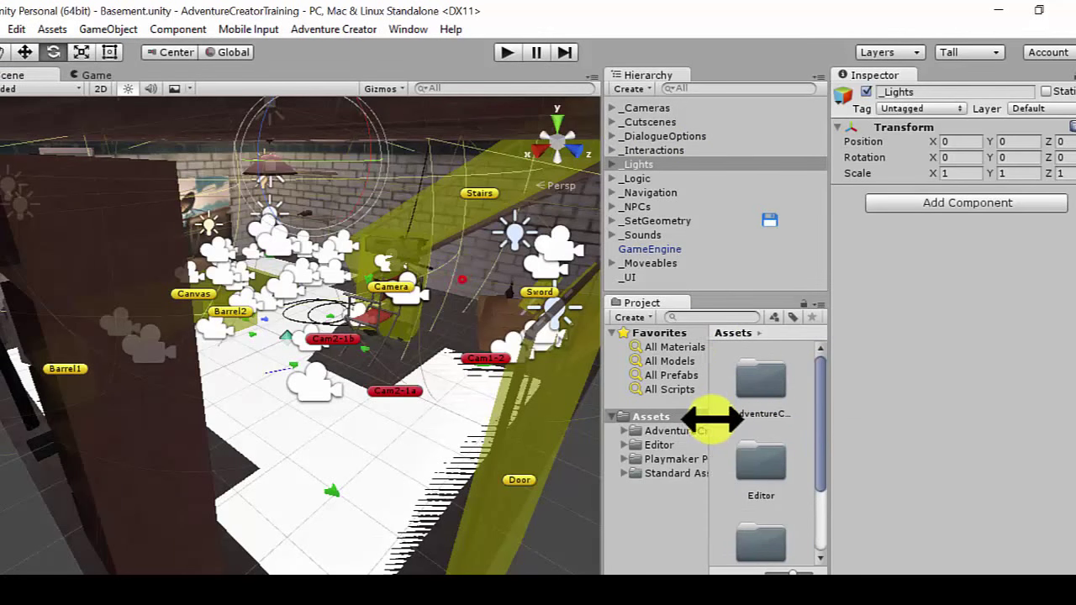
left_click_drag(710, 418, 720, 418)
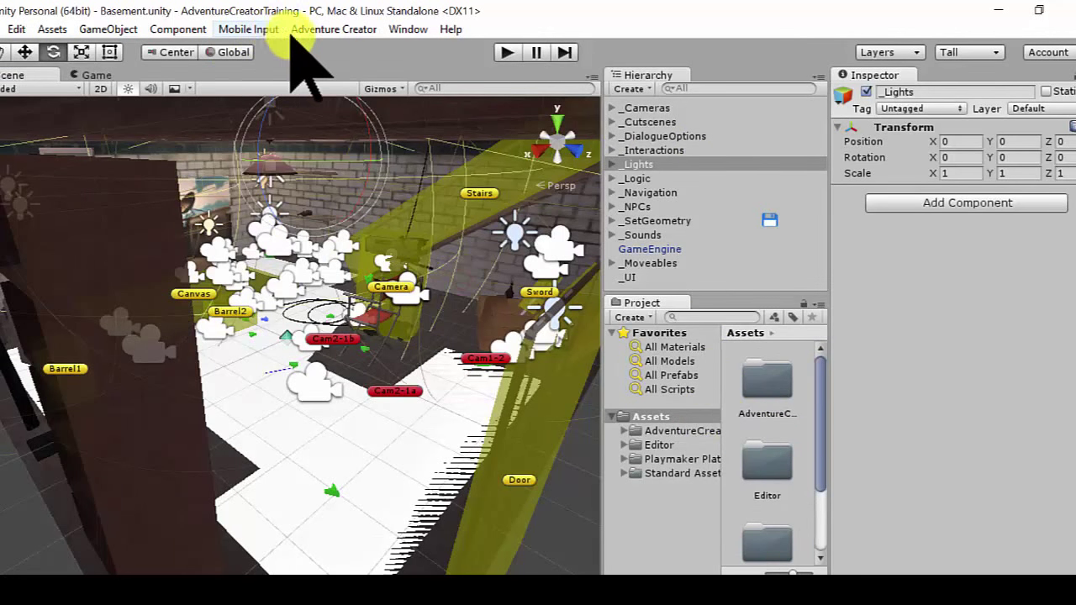
left_click(391, 32)
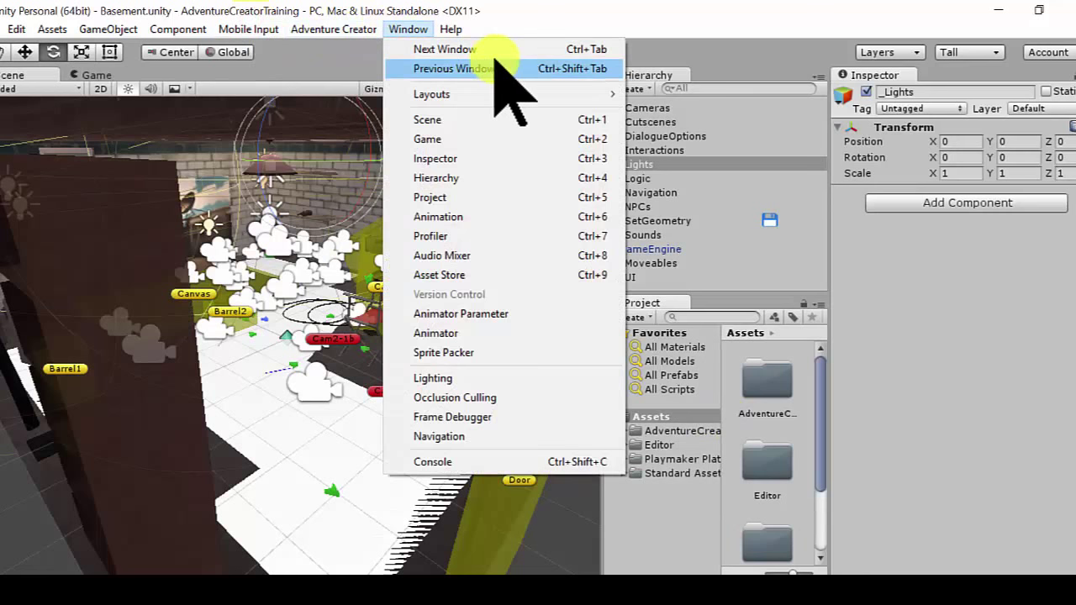
Switch to the 2 by 3 layout, narrowing the Scene/Game views and widening the folder tree.
mouse_move(500, 93)
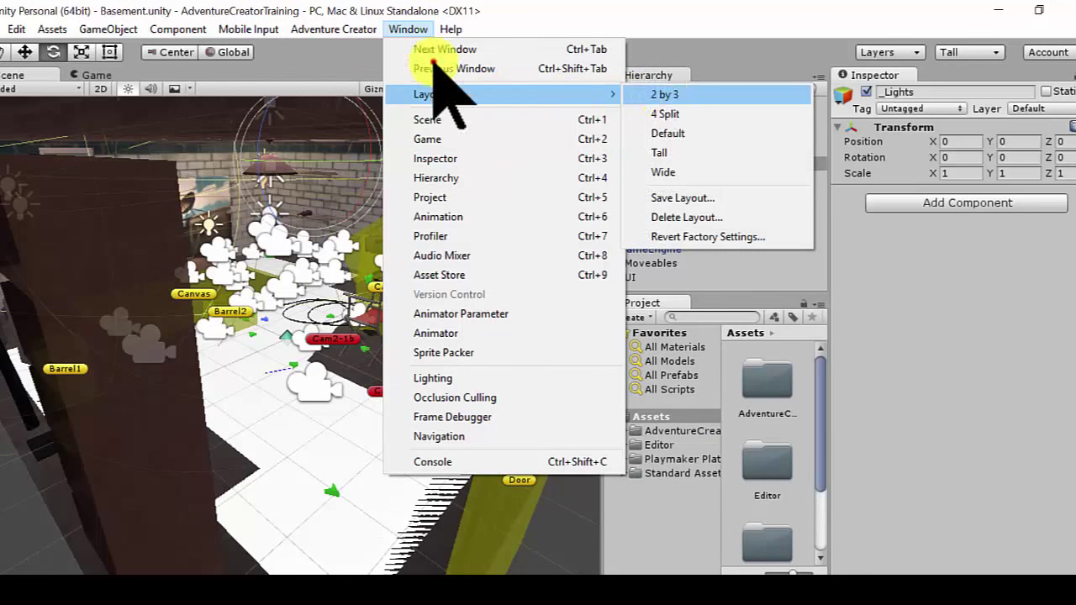
left_click(664, 94)
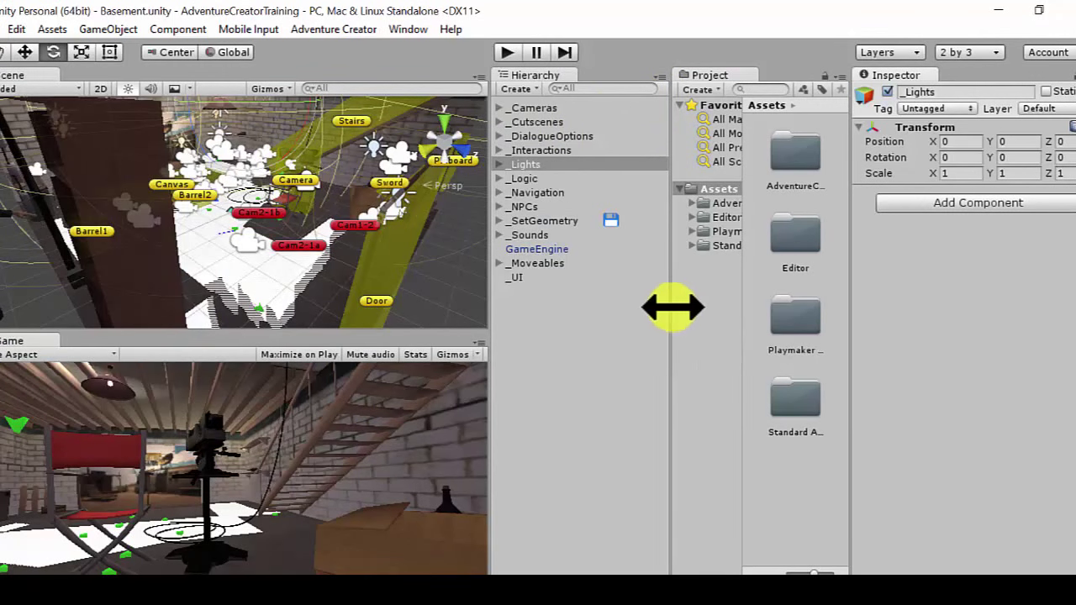
left_click_drag(669, 305, 584, 311)
left_click_drag(653, 312, 749, 312)
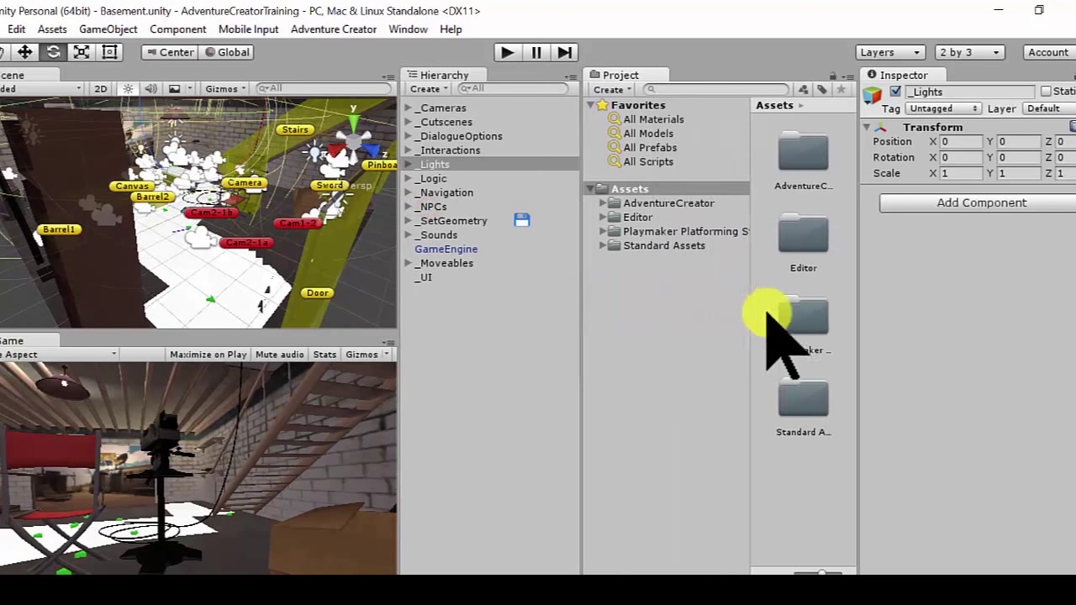
Expand AdventureCreator > 2D Demo to show its Scenes, then bring up the Layouts list.
left_click(661, 203)
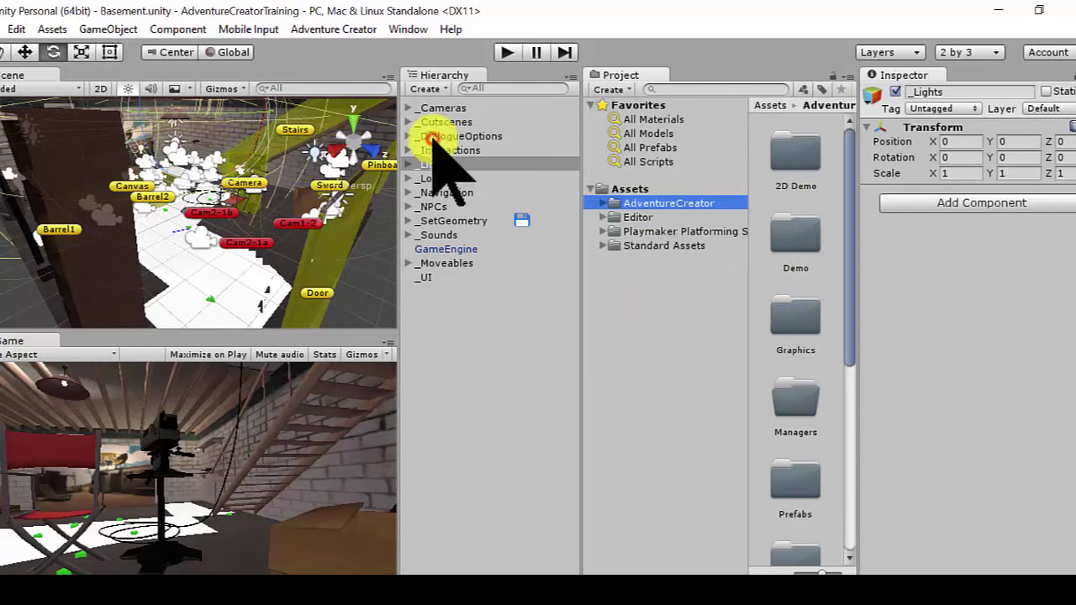
left_click(601, 204)
left_click(639, 217)
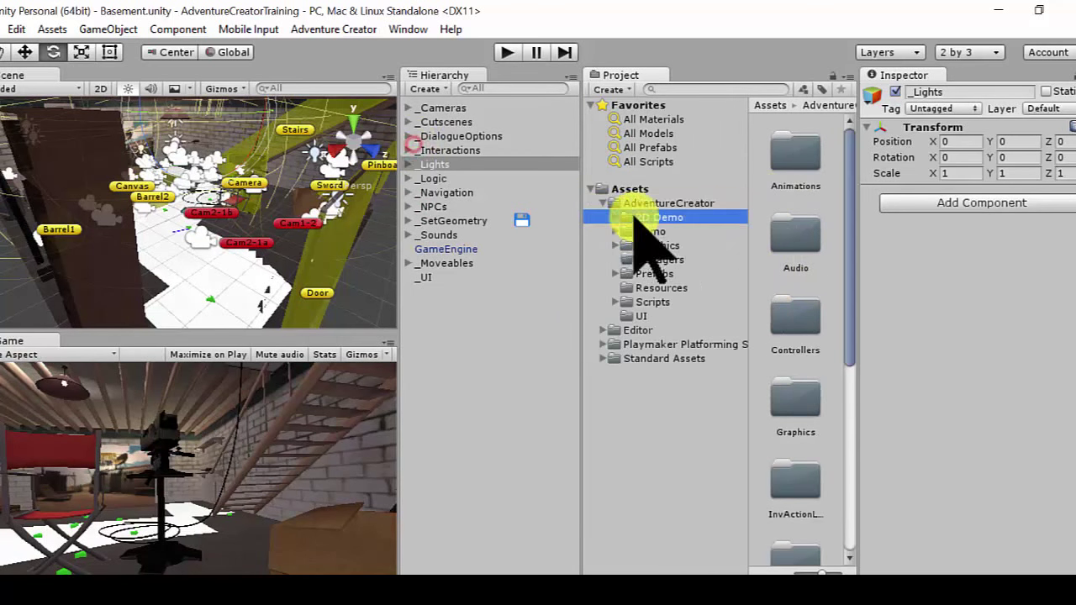
left_click(615, 217)
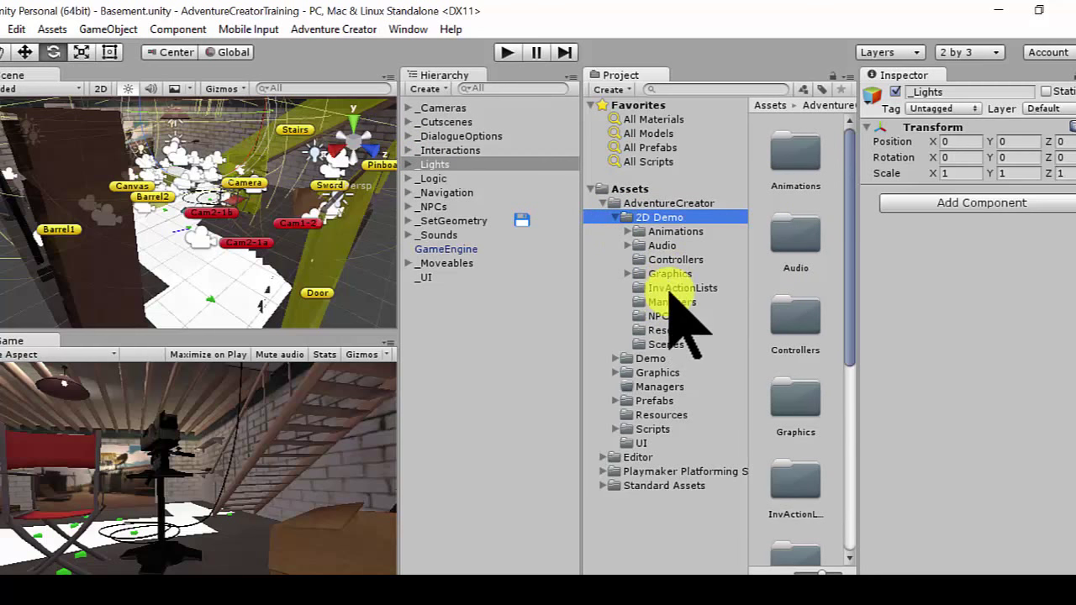
left_click(668, 344)
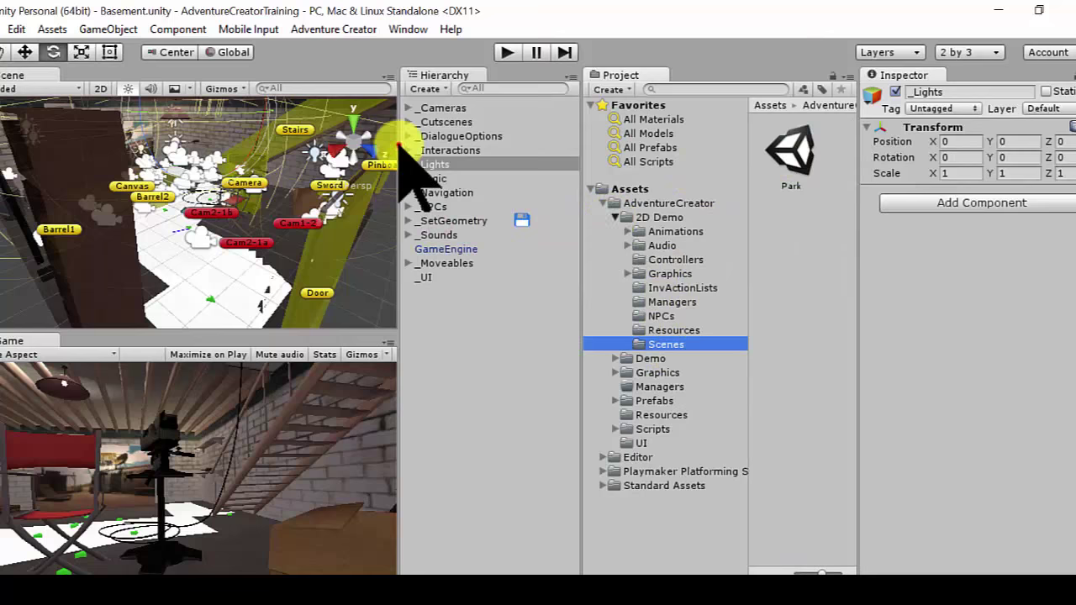
left_click(353, 29)
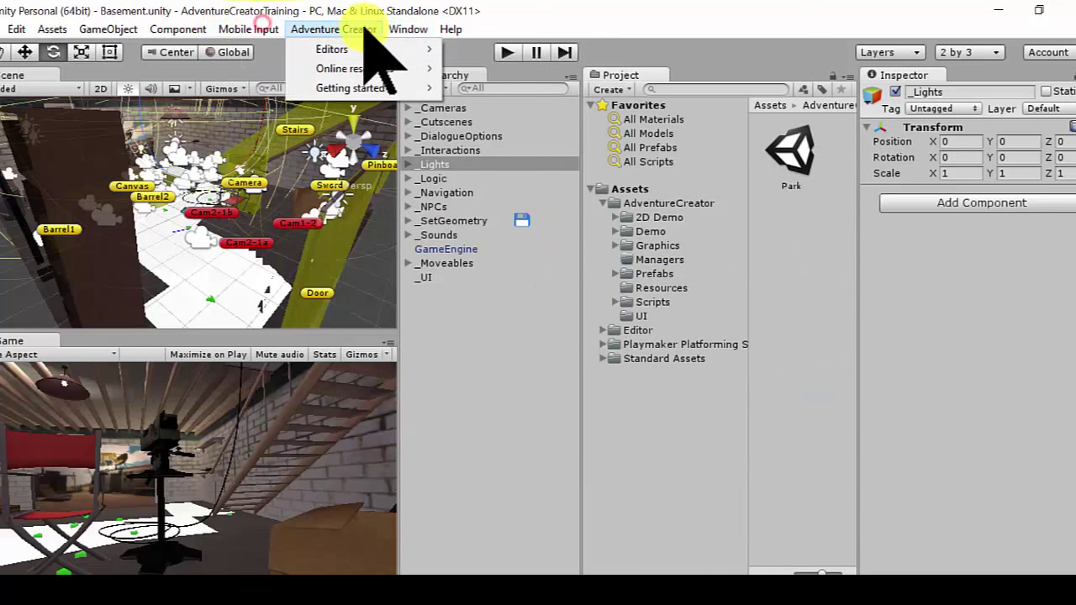
mouse_move(386, 33)
mouse_move(479, 94)
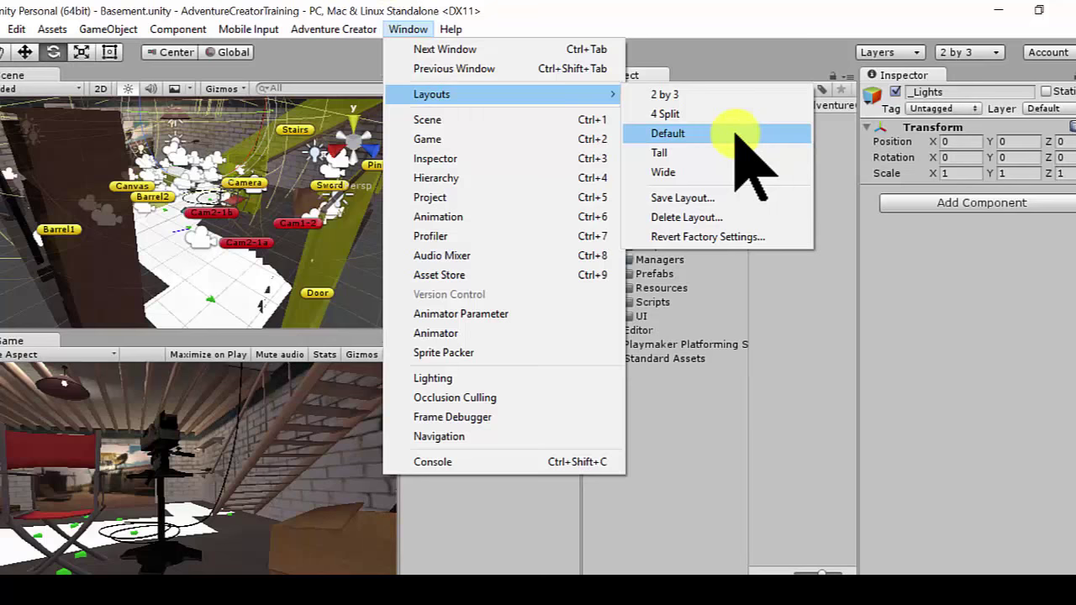
Switch briefly to the 4 Split layout, then return to the Default layout.
key("Return")
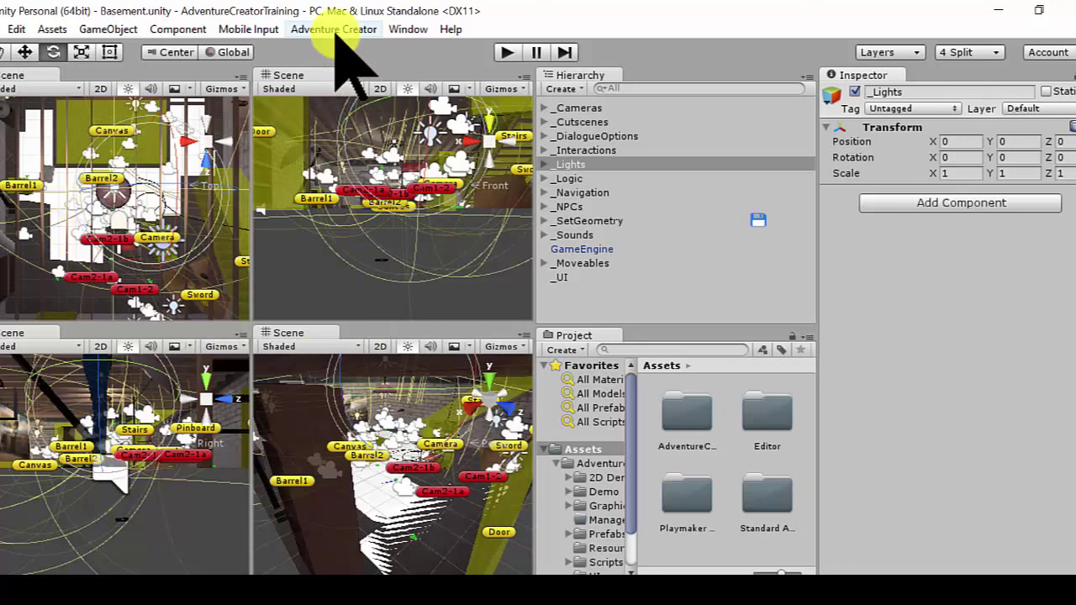
left_click(402, 31)
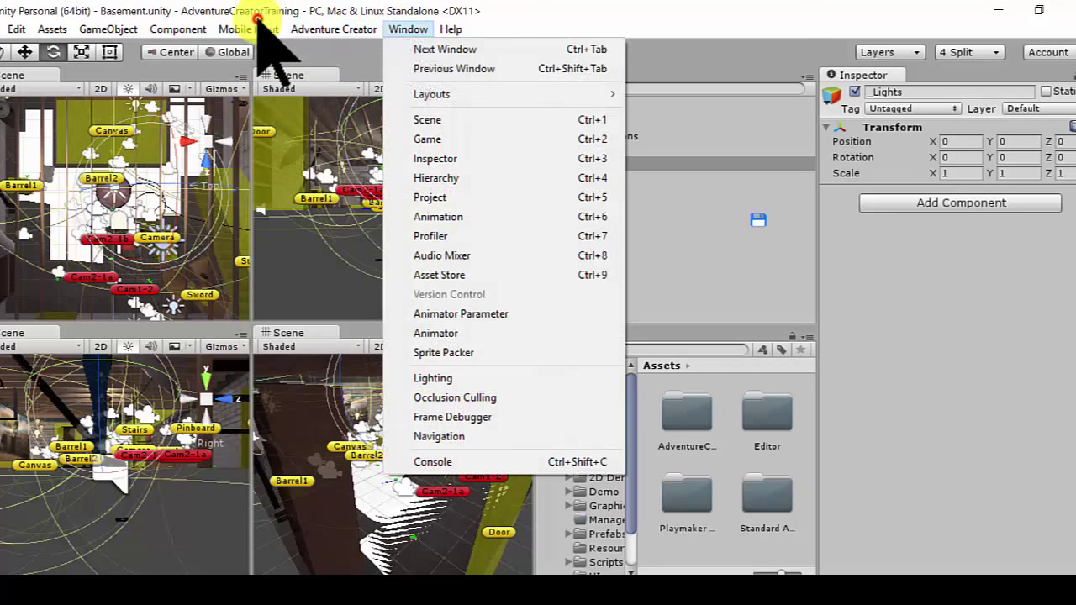
mouse_move(553, 94)
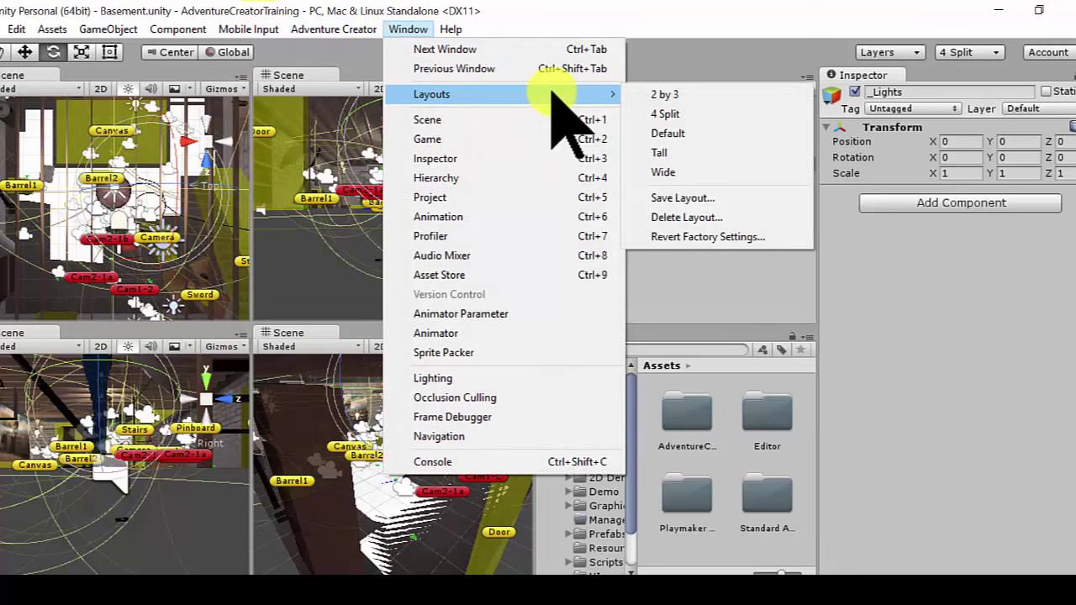
left_click(714, 133)
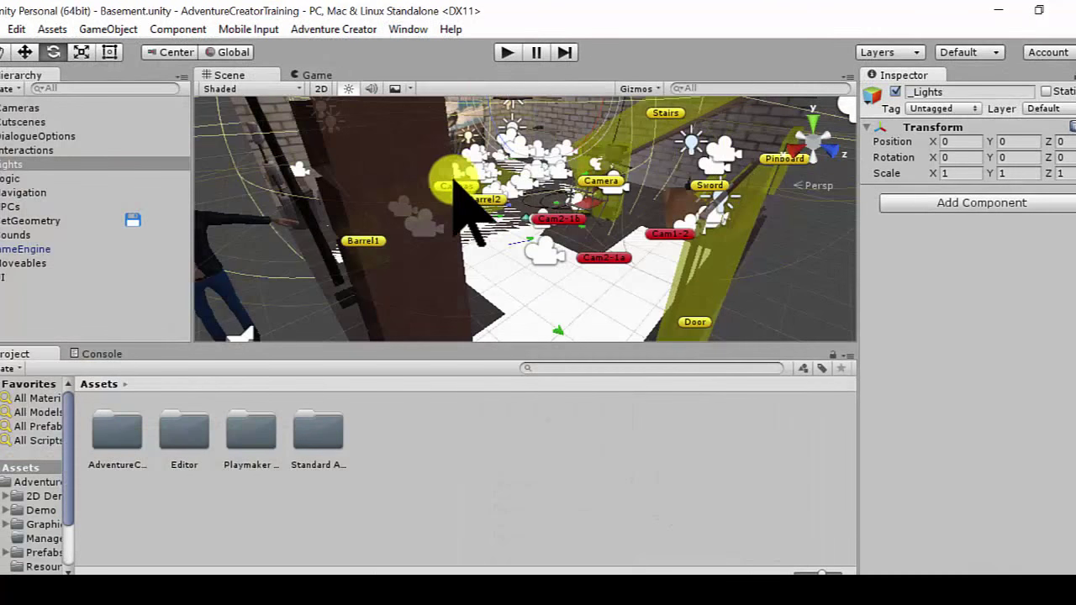
left_click(407, 30)
mouse_move(462, 99)
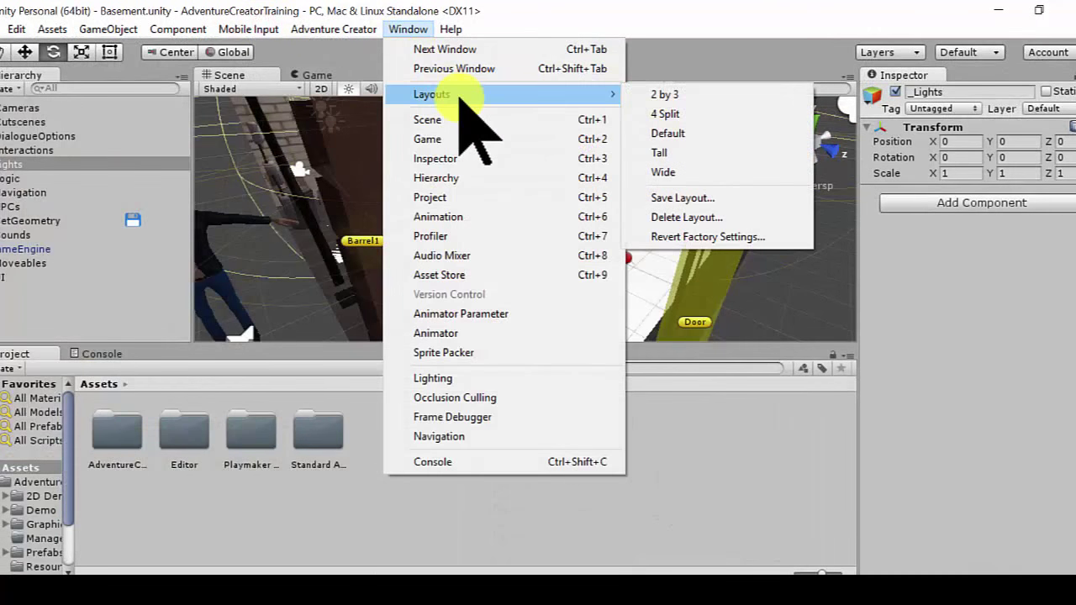
Set the Project panel to One Column Layout and expand Demo to select its Audio folder.
left_click(47, 357)
right_click(50, 355)
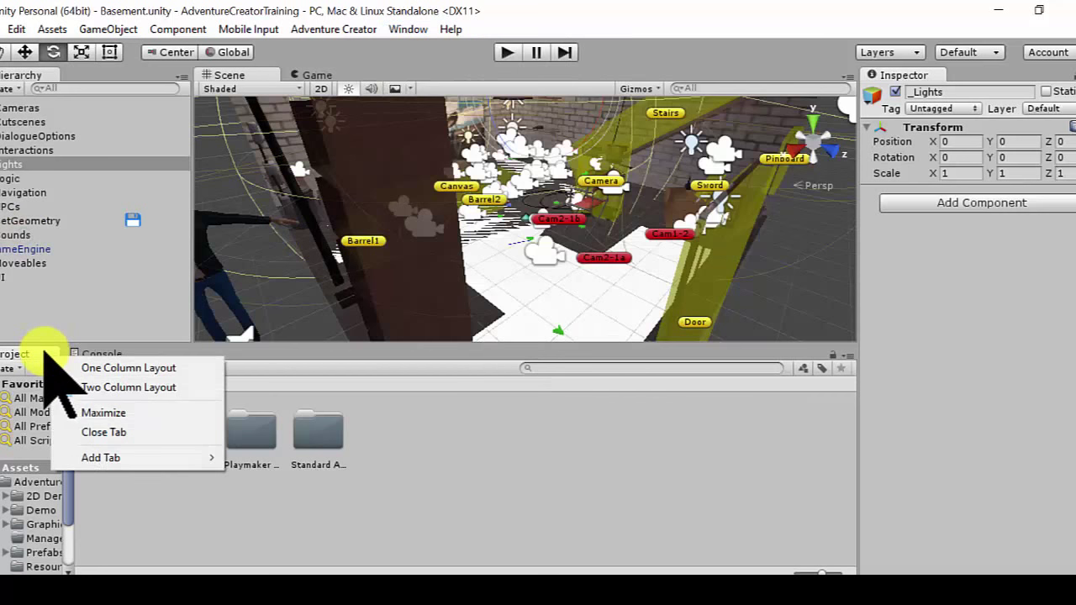
left_click(84, 367)
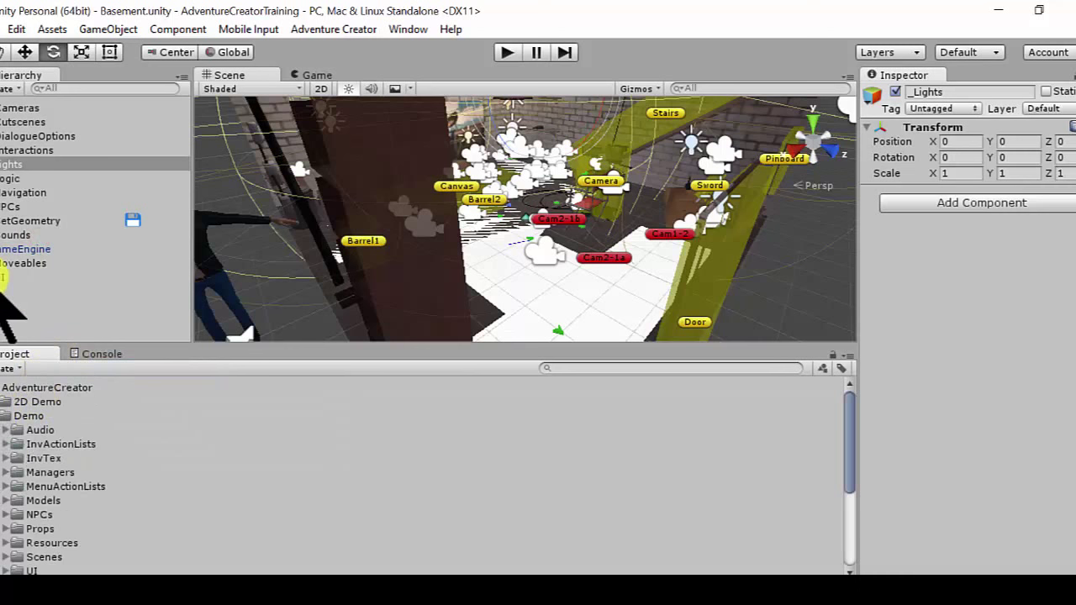
left_click(5, 415)
left_click(12, 429)
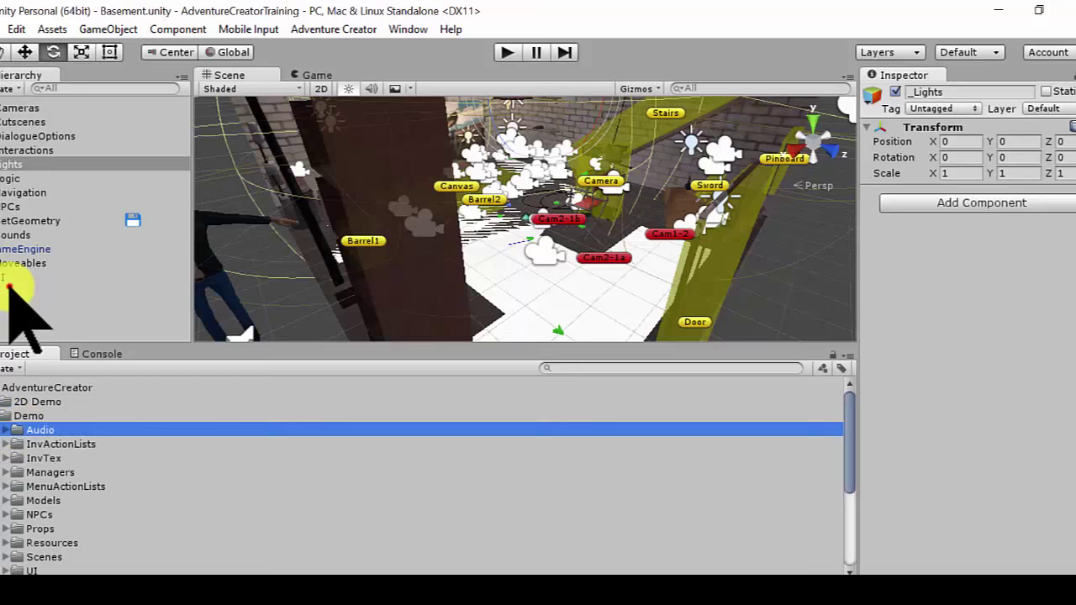
Close the Project and Console tabs.
right_click(21, 355)
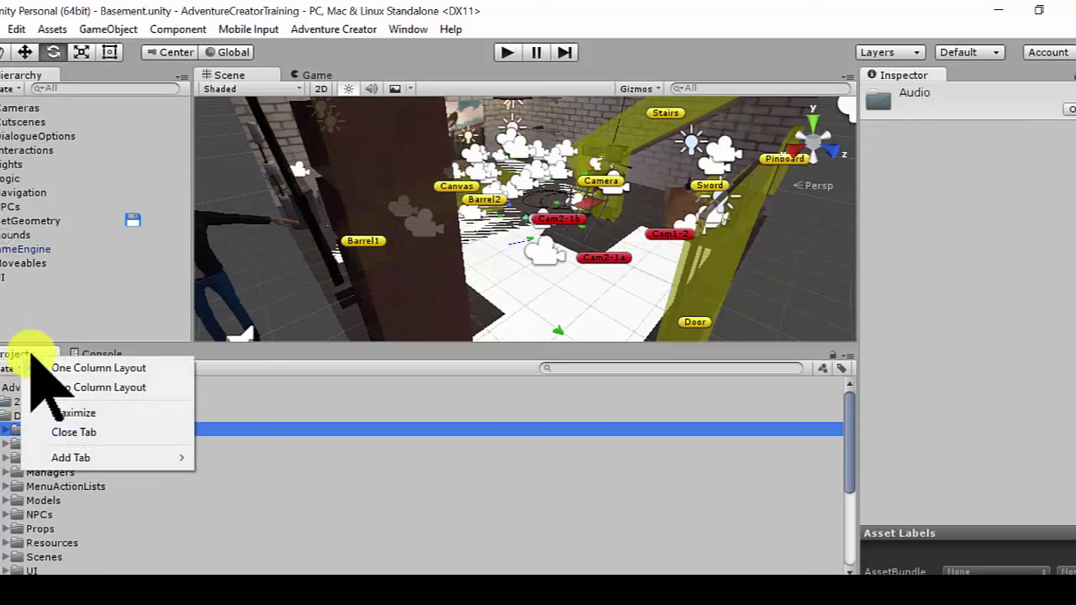
left_click(101, 431)
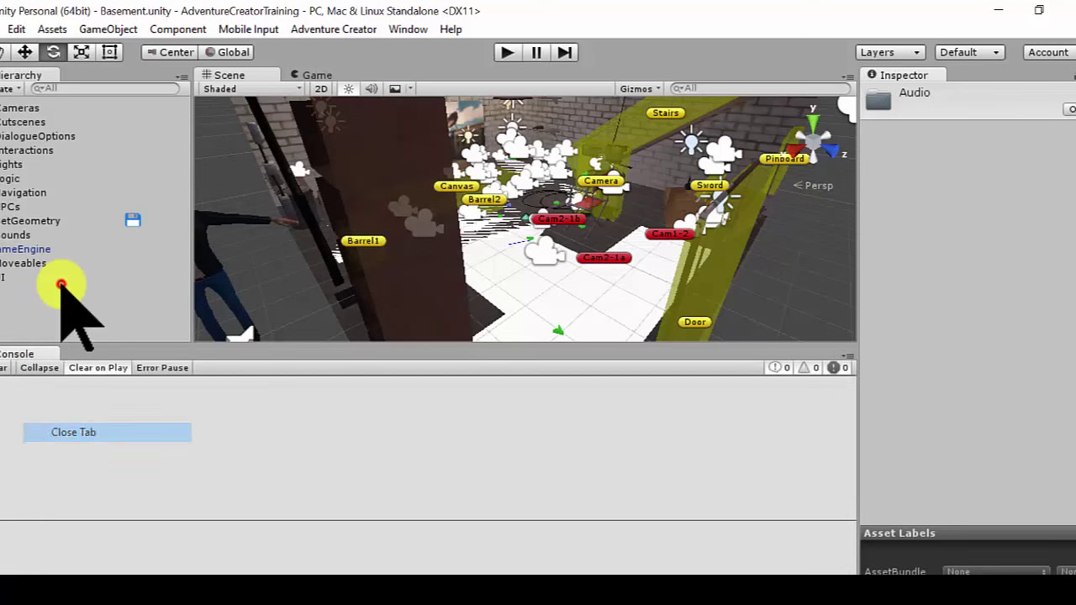
right_click(38, 355)
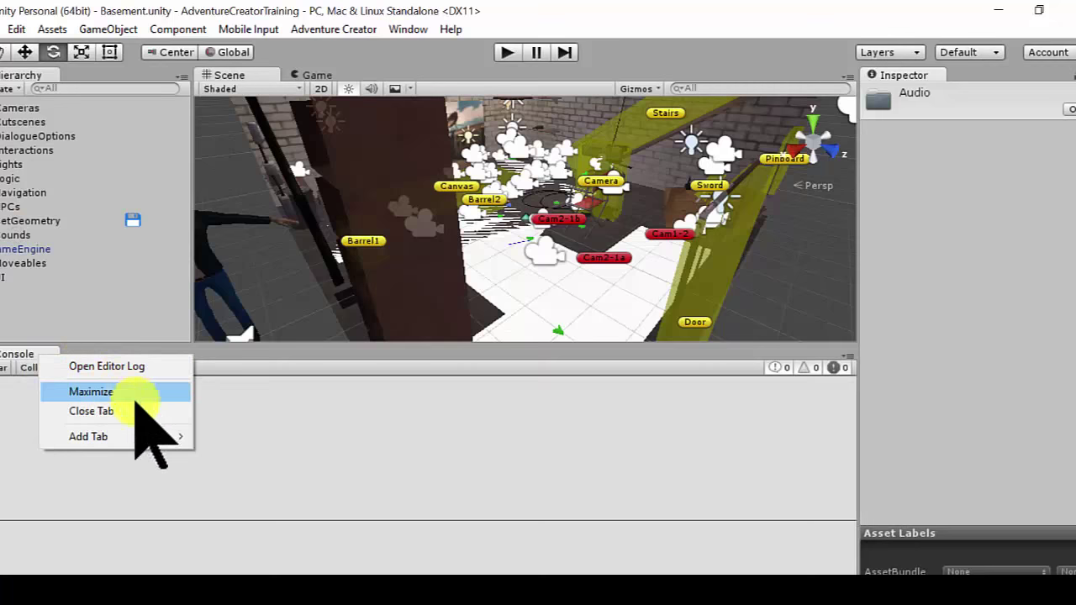
left_click(126, 410)
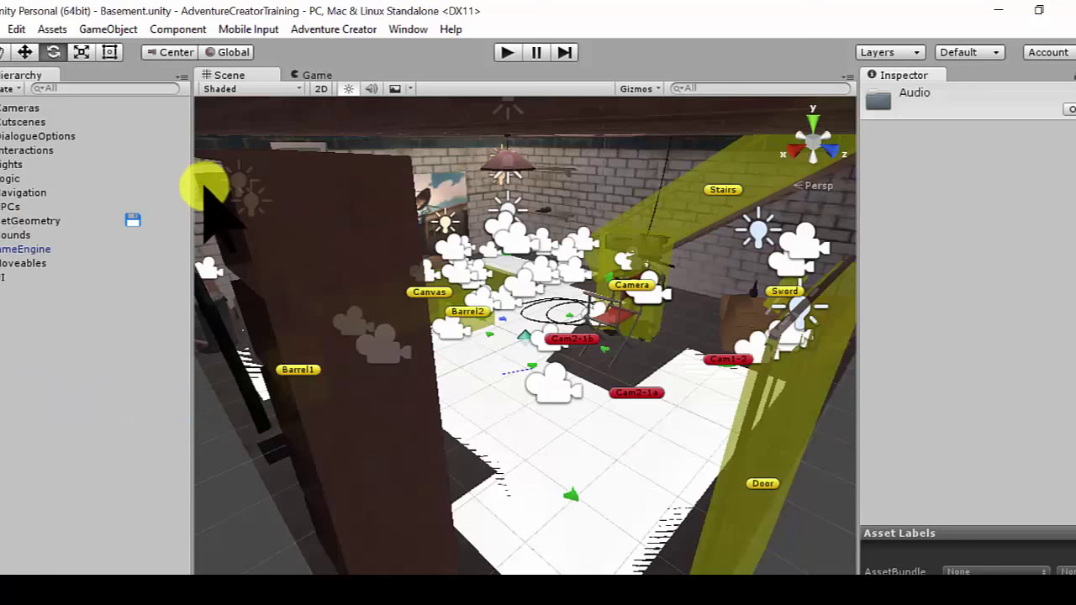
Narrow the Hierarchy, reopen the Project window and dock it under the Hierarchy, sized taller and wider.
left_click_drag(194, 189, 151, 187)
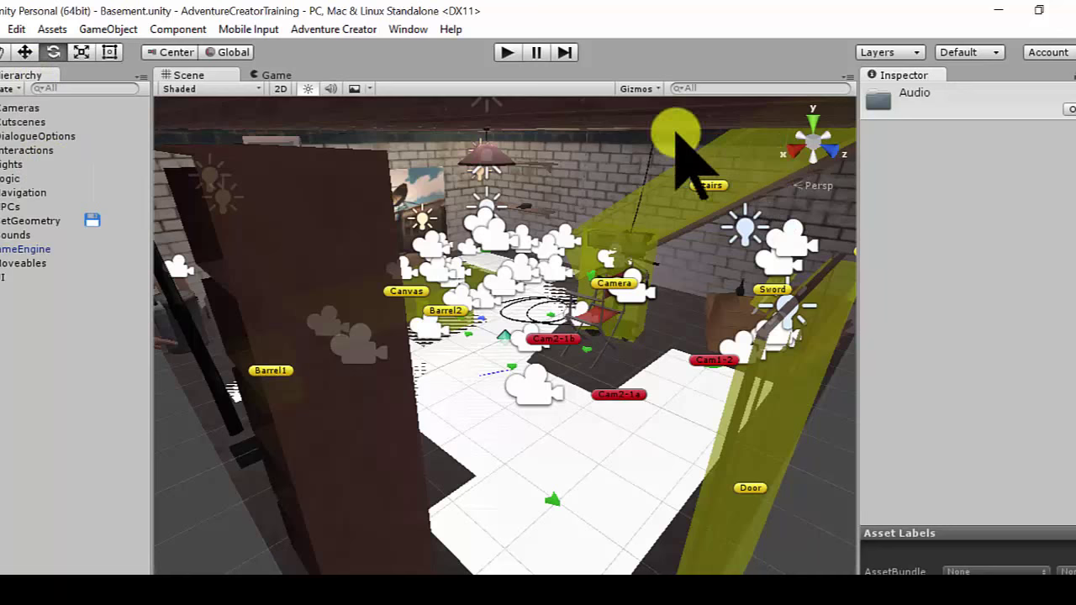
left_click(421, 28)
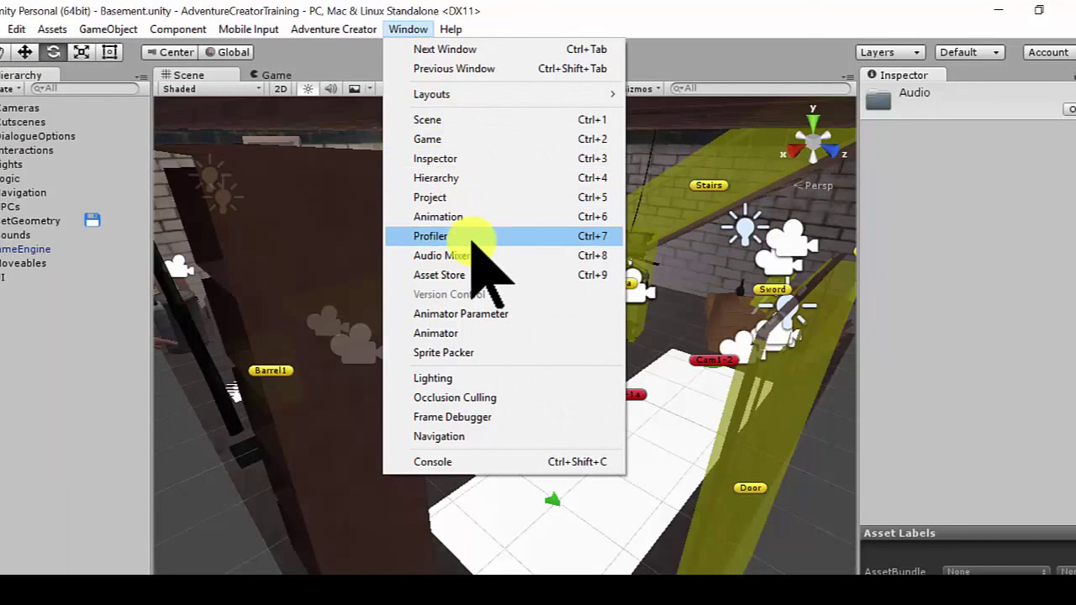
left_click(454, 197)
mouse_move(106, 20)
left_mouse_down()
mouse_move(546, 214)
mouse_move(571, 212)
left_mouse_up()
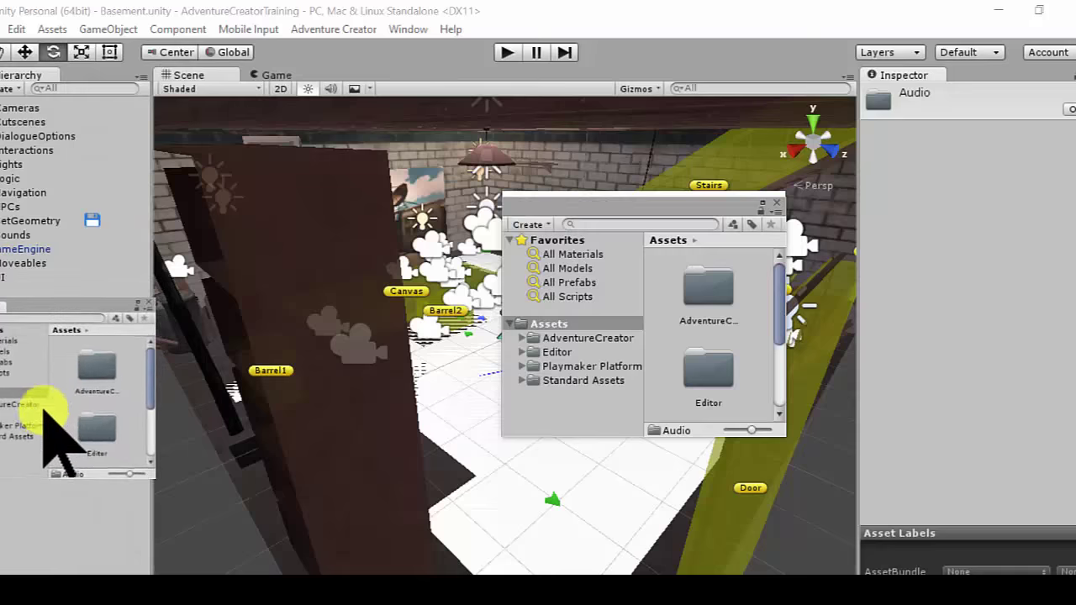
left_click_drag(534, 212, 20, 437)
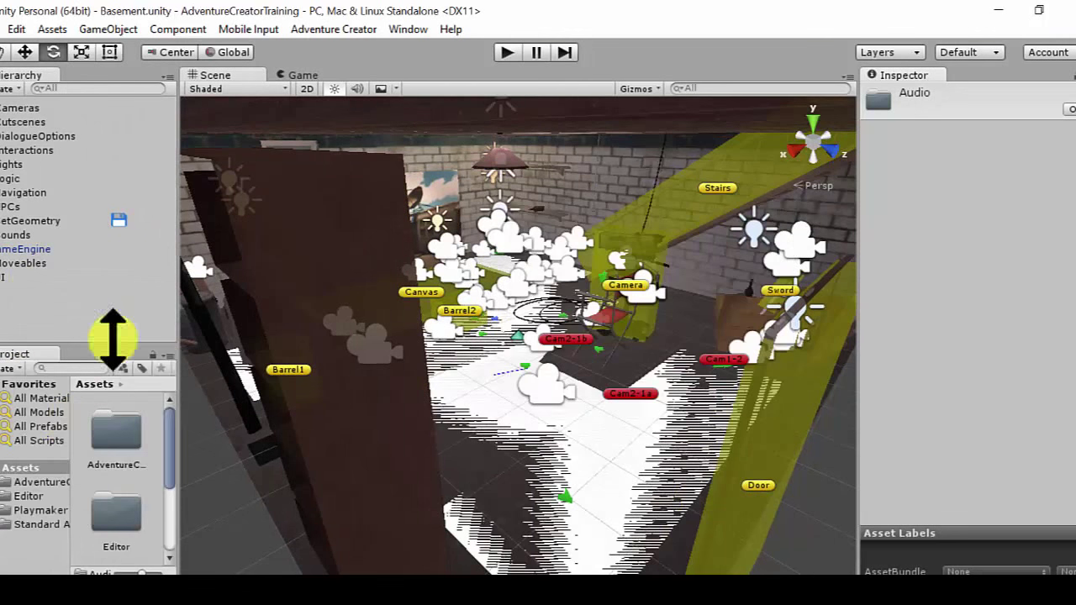
left_click_drag(41, 227, 74, 298)
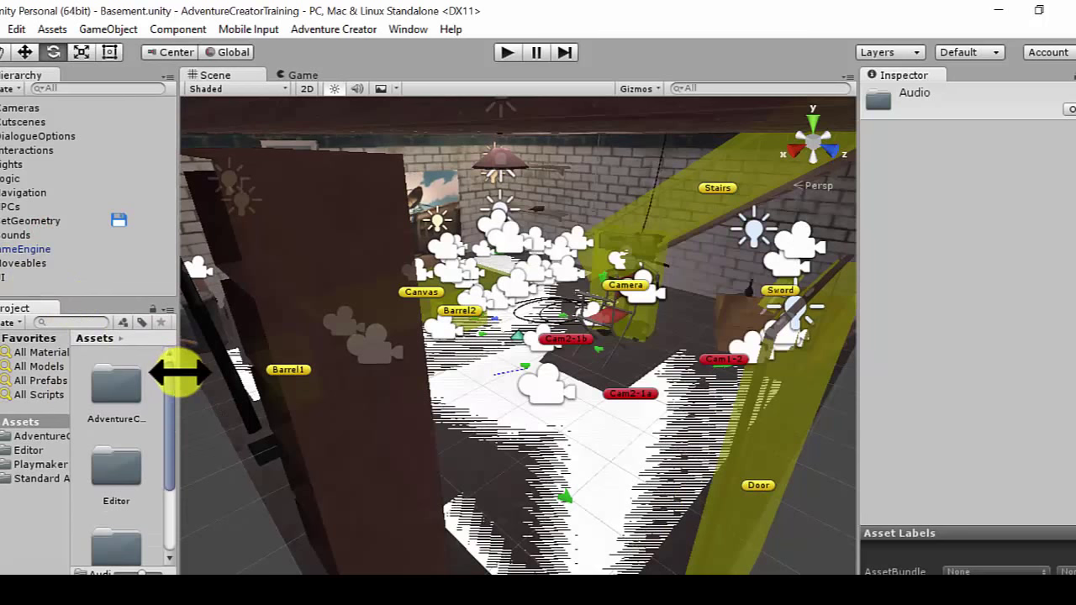
left_click_drag(180, 373, 204, 378)
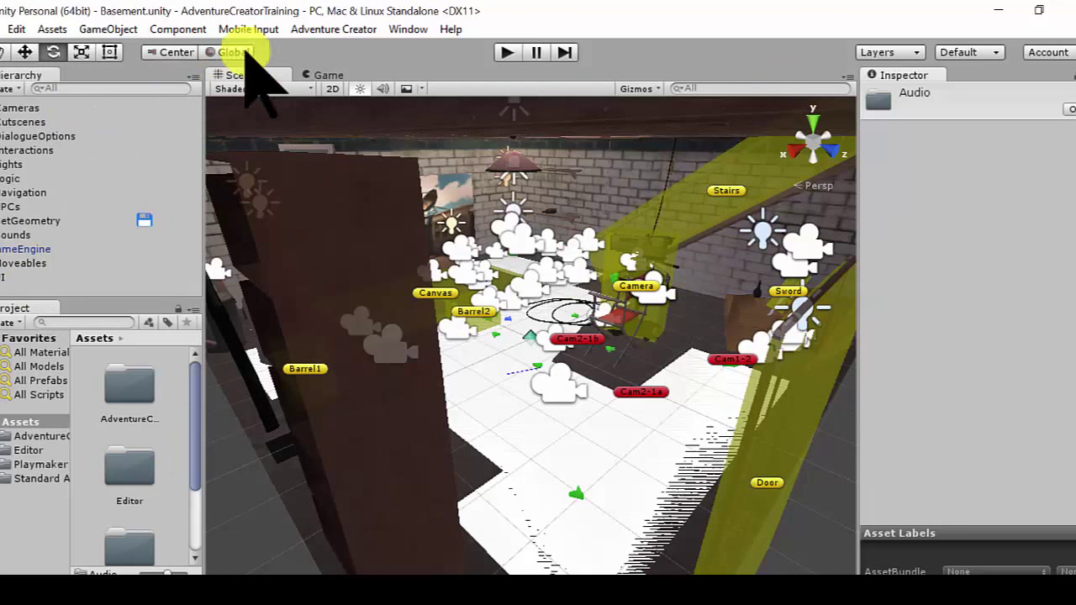
Open the AC Game Editor, dock it beside the Inspector, and widen it.
left_click(294, 30)
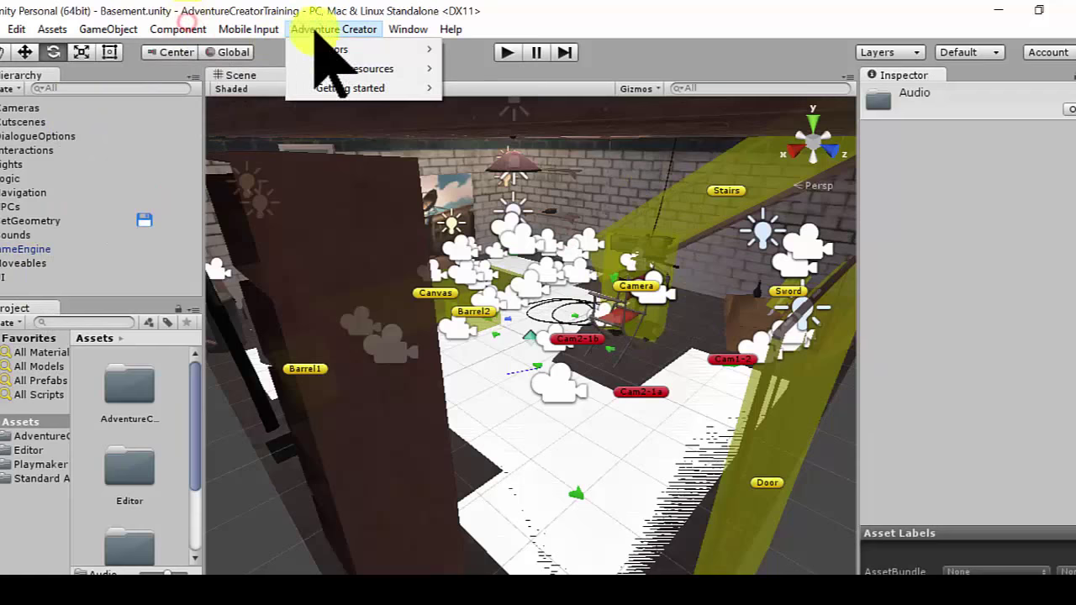
mouse_move(336, 49)
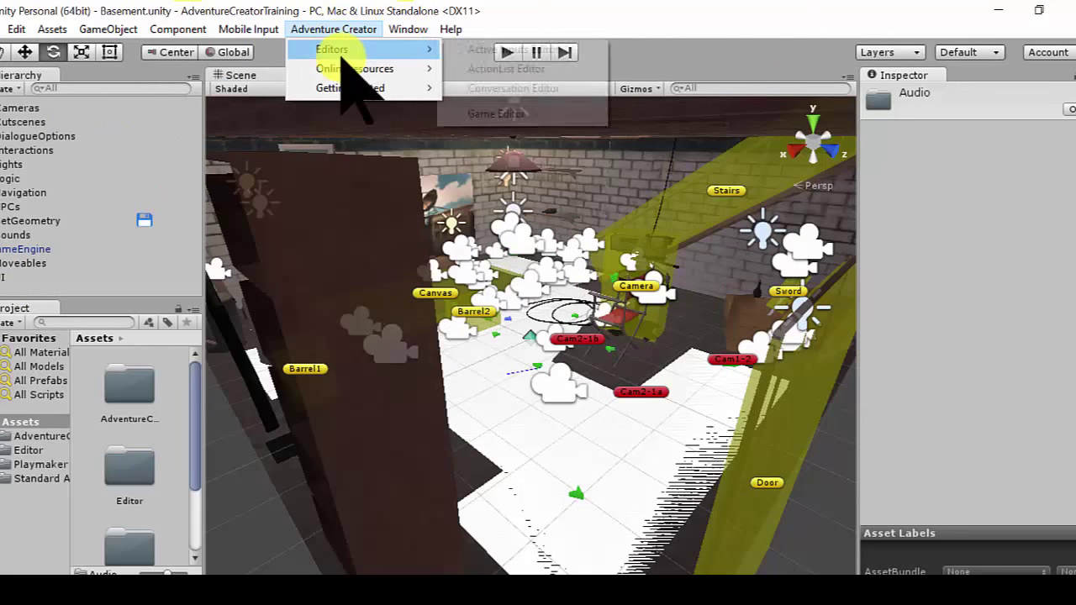
left_click(507, 115)
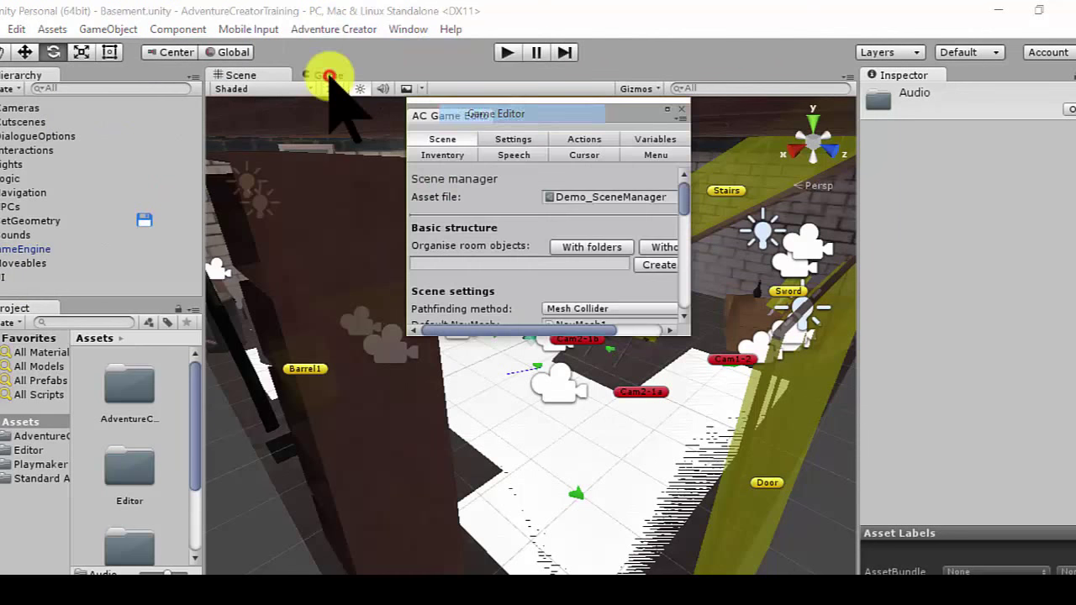
left_click_drag(461, 117, 958, 118)
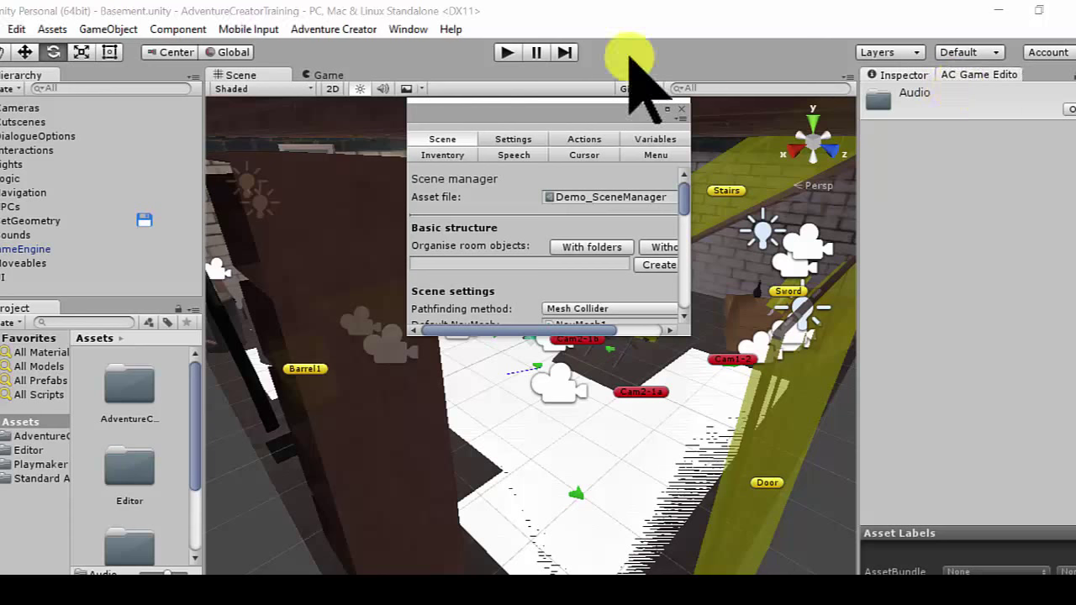
left_click_drag(861, 214, 512, 143)
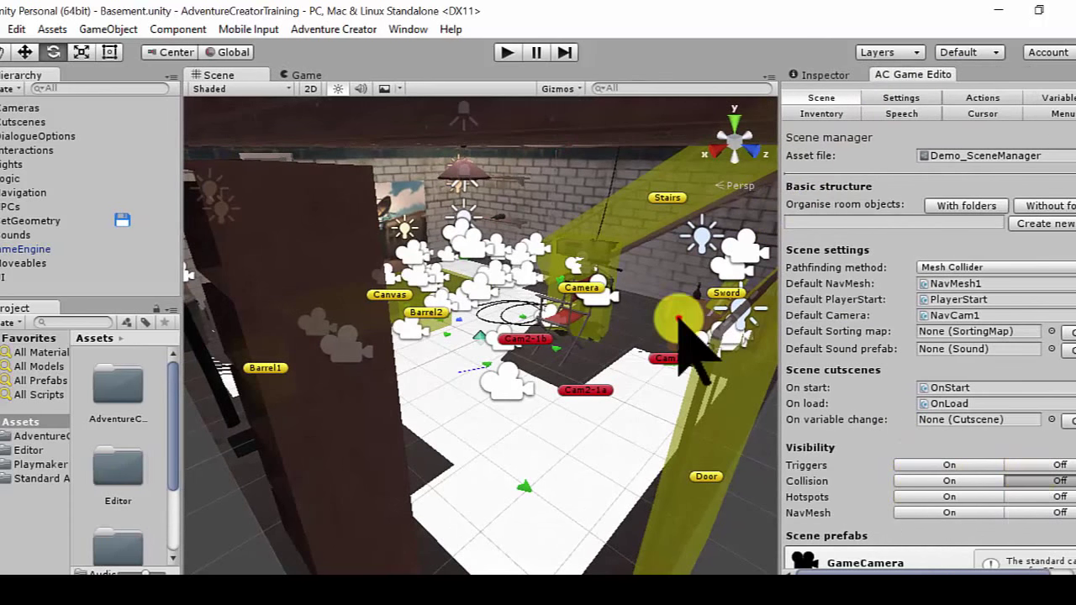
Hide the hotspot volumes and NavMesh floor, then orbit and zoom around the basement.
left_click(1057, 497)
left_click(1042, 513)
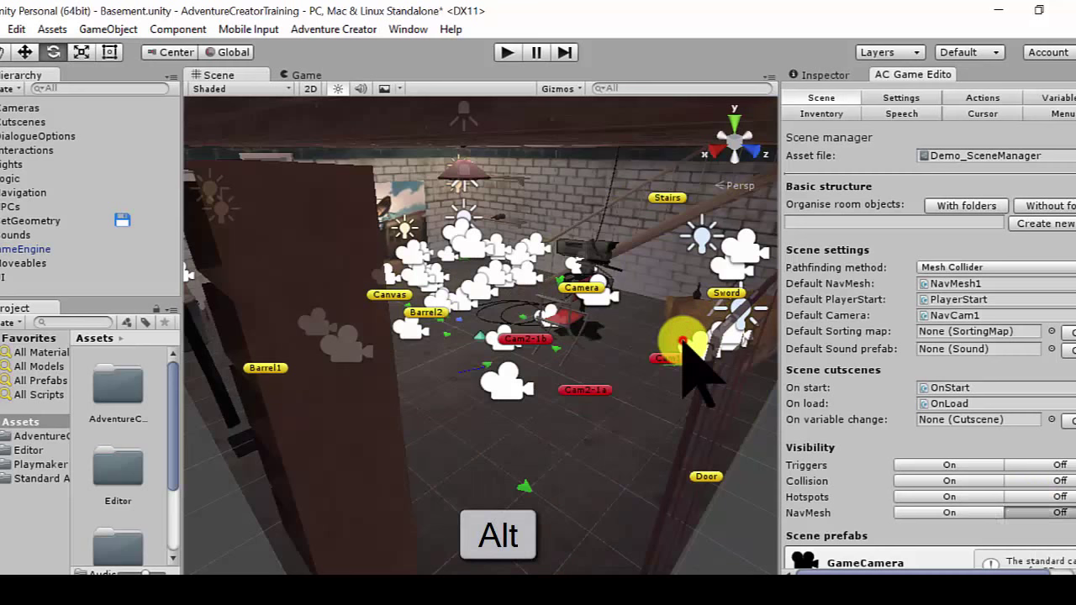
mouse_move(617, 353)
left_mouse_down("alt")
mouse_move(431, 340)
mouse_move(475, 349)
left_mouse_up("alt")
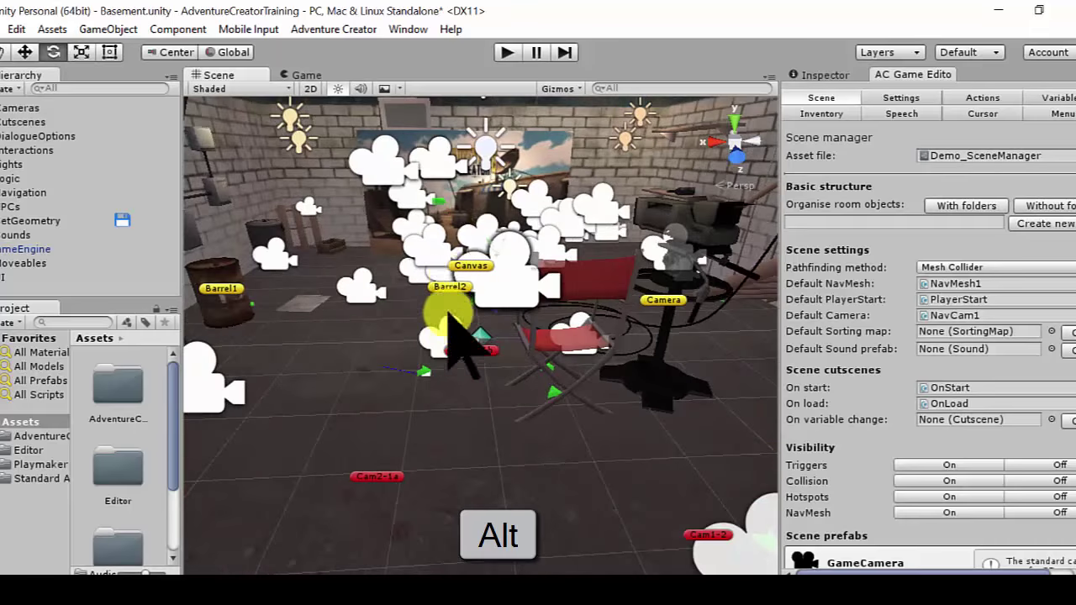
scroll(473, 346, "up", 3, "alt")
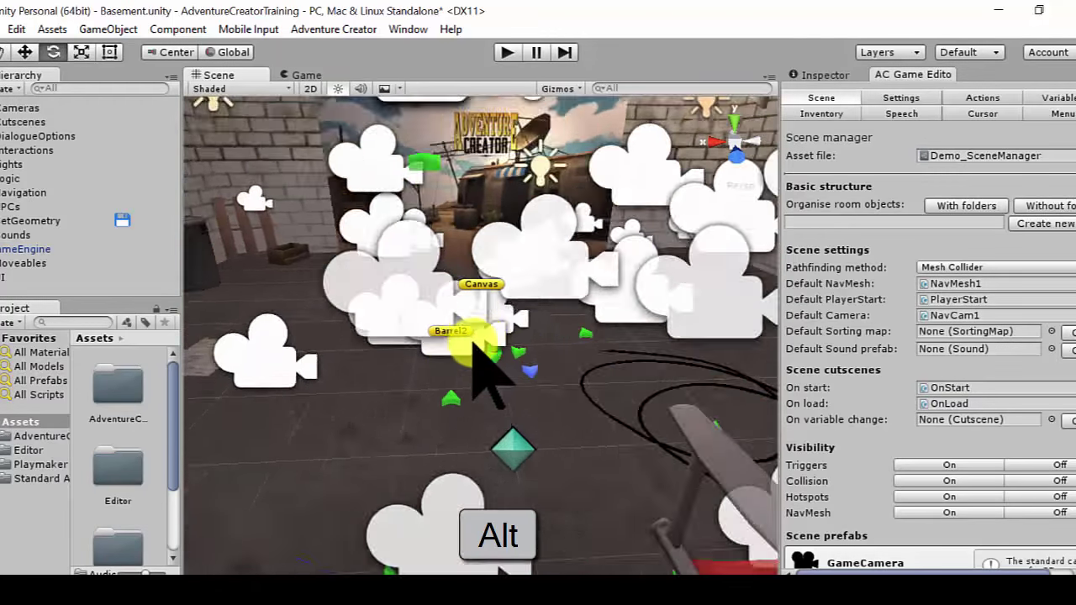
scroll(476, 345, "up", 3, "alt")
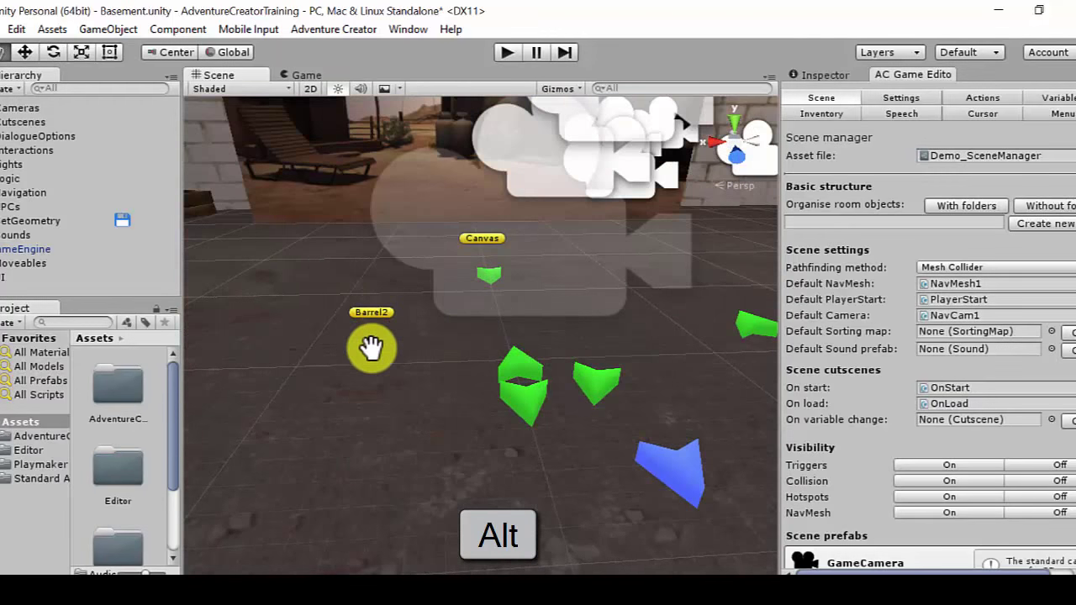
mouse_move(329, 211)
left_mouse_down("alt")
mouse_move(363, 189)
mouse_move(348, 389)
left_mouse_up("alt")
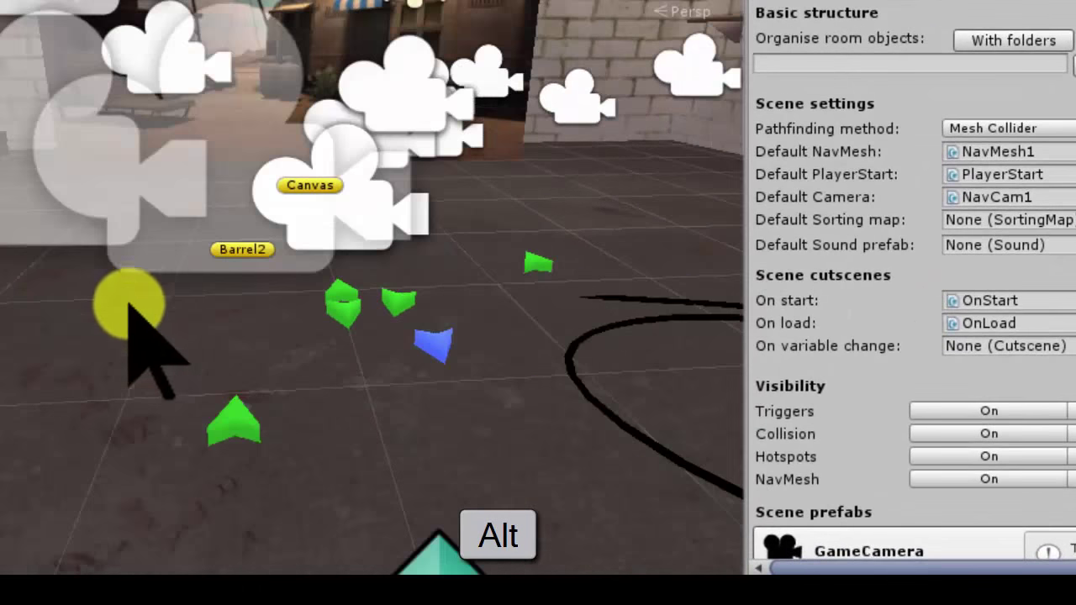
Orbit toward the Adventure Creator sign and camera icons, then select PlayerIntroMarker in the Hierarchy.
left_click_drag(130, 307, 361, 64, "alt")
middle_click_drag(361, 65, 278, 465, "alt")
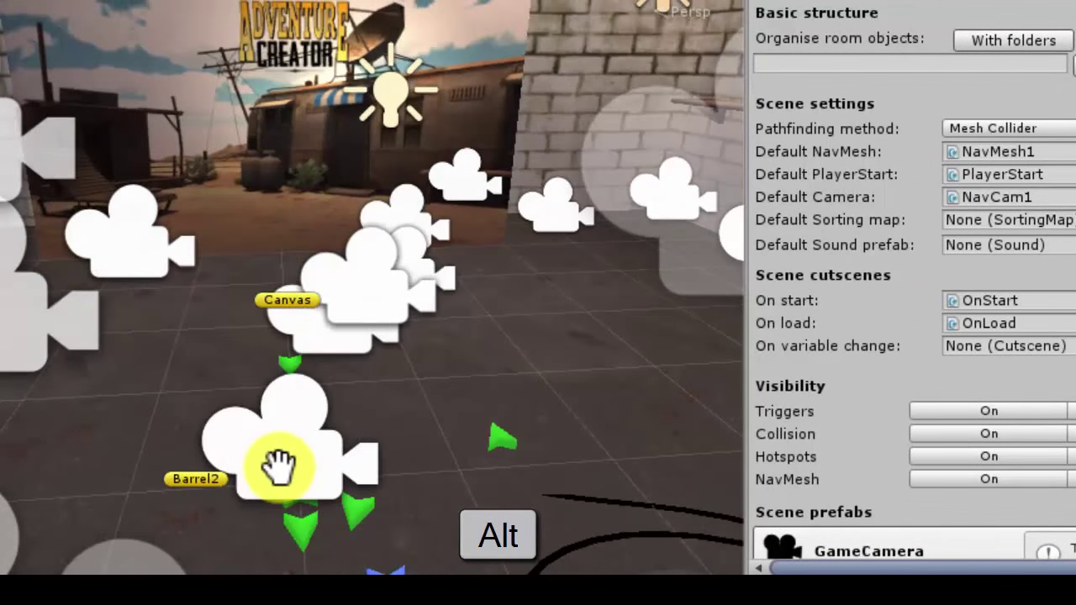
middle_click_drag(231, 128, 235, 281, "alt")
mouse_move(283, 232)
left_mouse_down("alt")
mouse_move(283, 365)
mouse_move(289, 296)
mouse_move(280, 286)
left_mouse_up("alt")
middle_click_drag(281, 286, 216, 202, "alt")
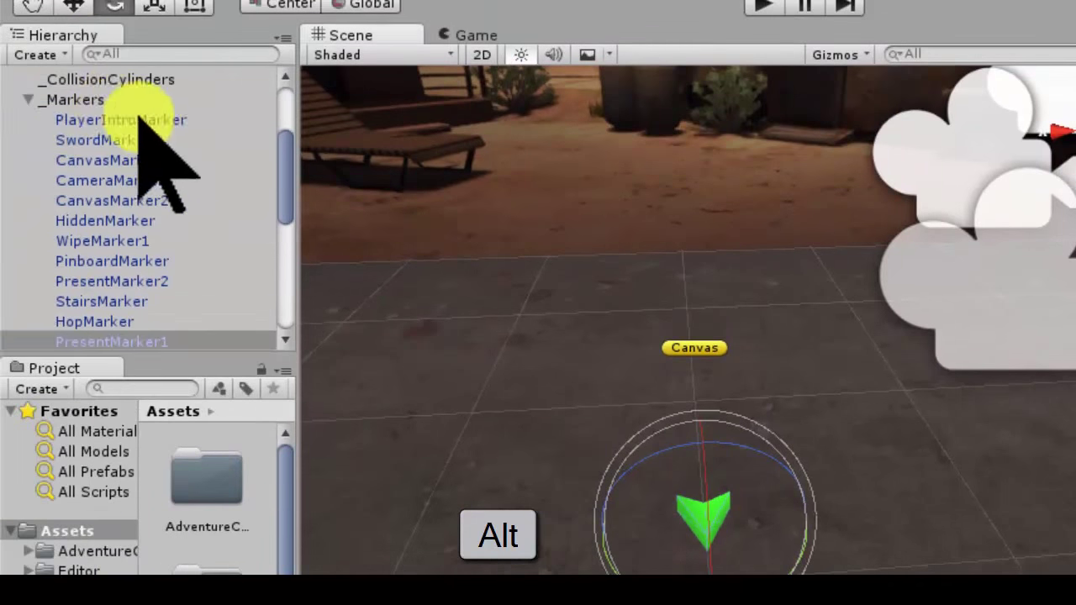
left_click(134, 119)
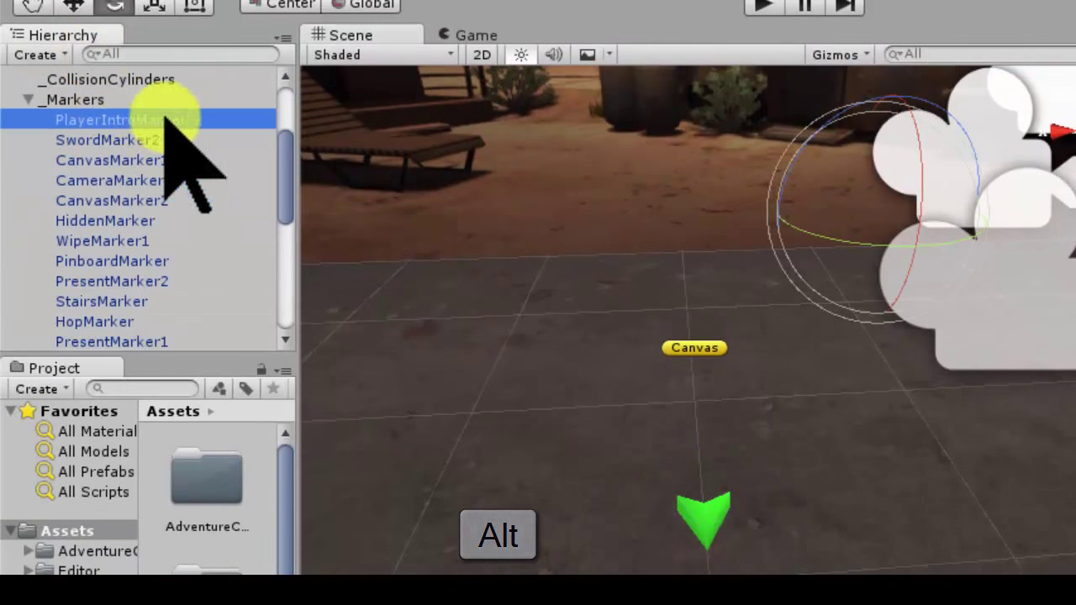
Frame the view on PlayerIntroMarker, orbit around it, and open the Gizmos dropdown.
key("f")
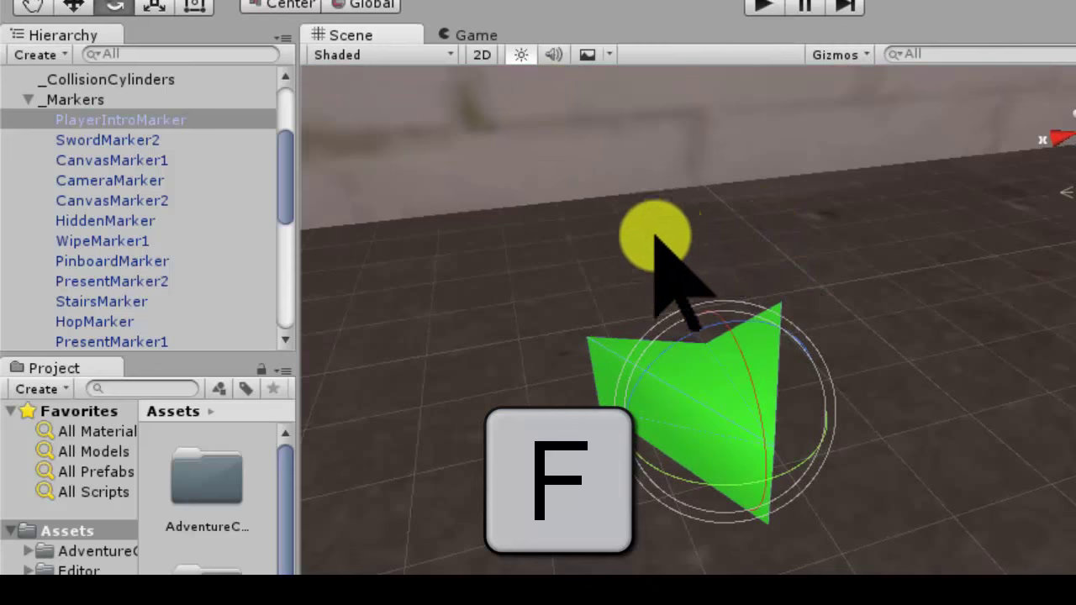
mouse_move(660, 257)
left_mouse_down("alt")
mouse_move(588, 252)
mouse_move(521, 268)
mouse_move(715, 216)
mouse_move(456, 305)
mouse_move(356, 272)
mouse_move(482, 339)
left_mouse_up("alt")
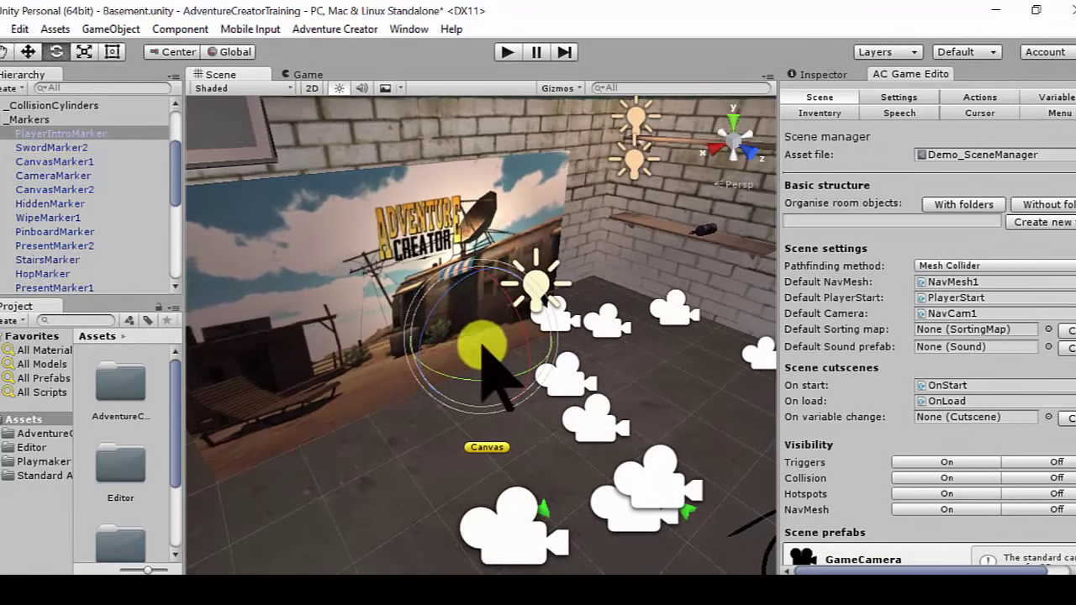
middle_click_drag(479, 348, 451, 250)
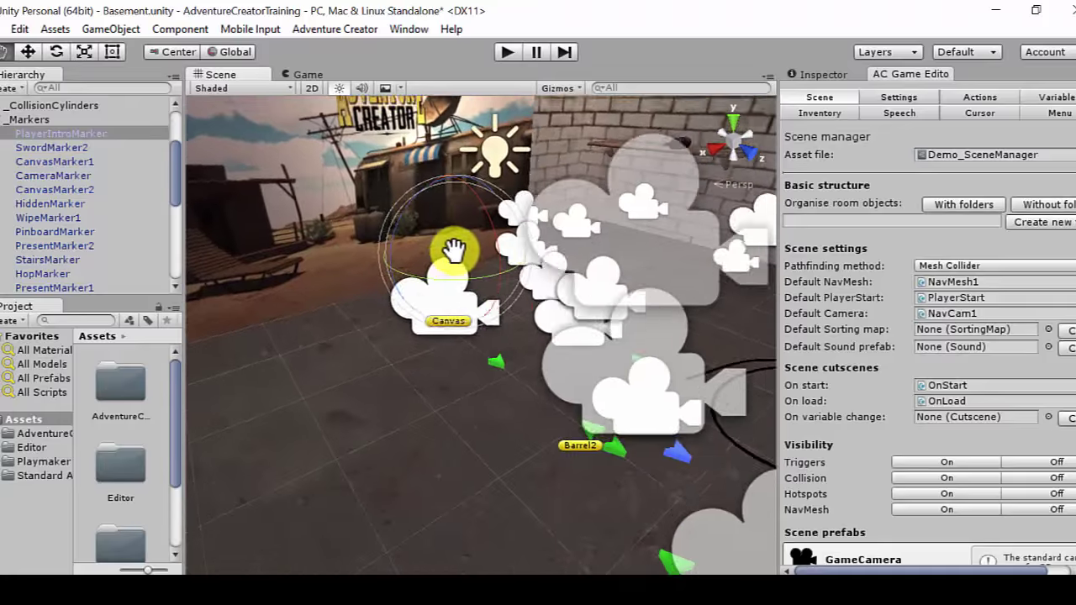
mouse_move(451, 249)
left_mouse_down("alt")
mouse_move(382, 306)
mouse_move(384, 367)
mouse_move(387, 333)
left_mouse_up("alt")
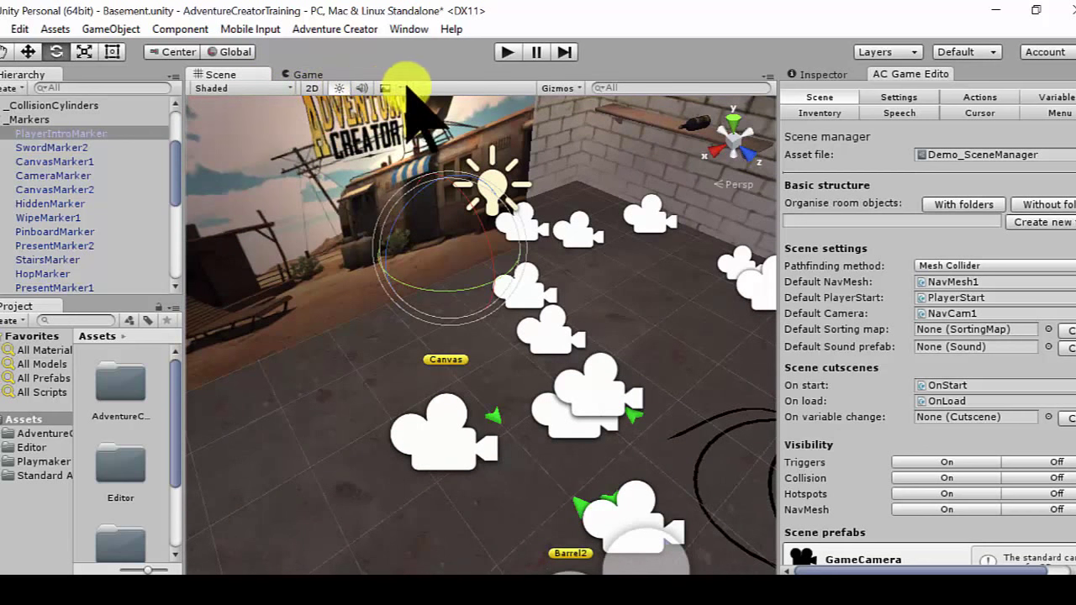
left_click(575, 87)
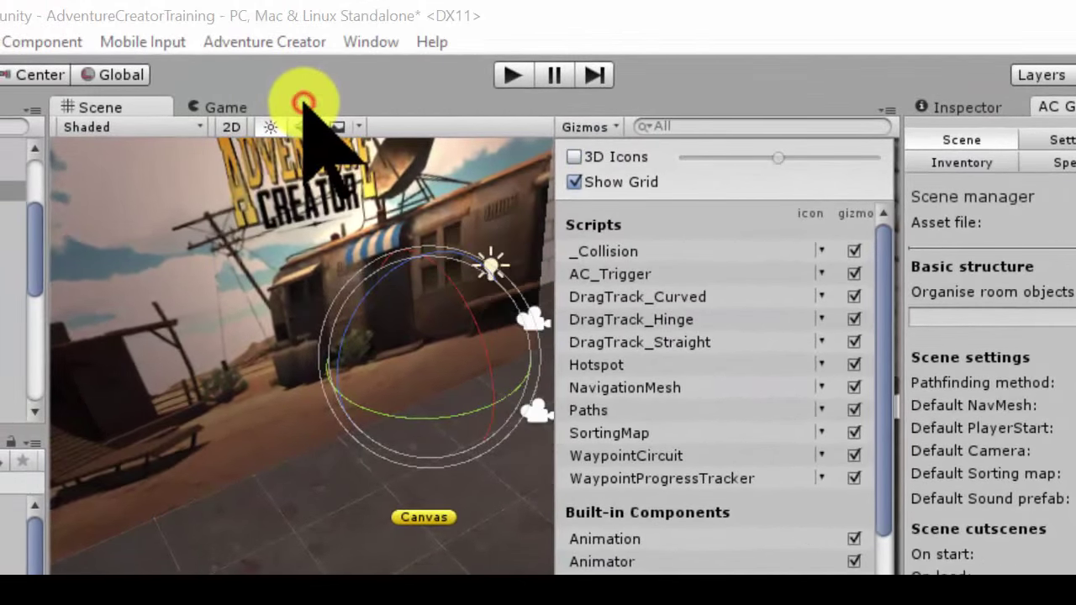
In Gizmos, hide the grid, turn 3D Icons back on, and shrink the icon size slider.
left_click(574, 157)
left_click(574, 181)
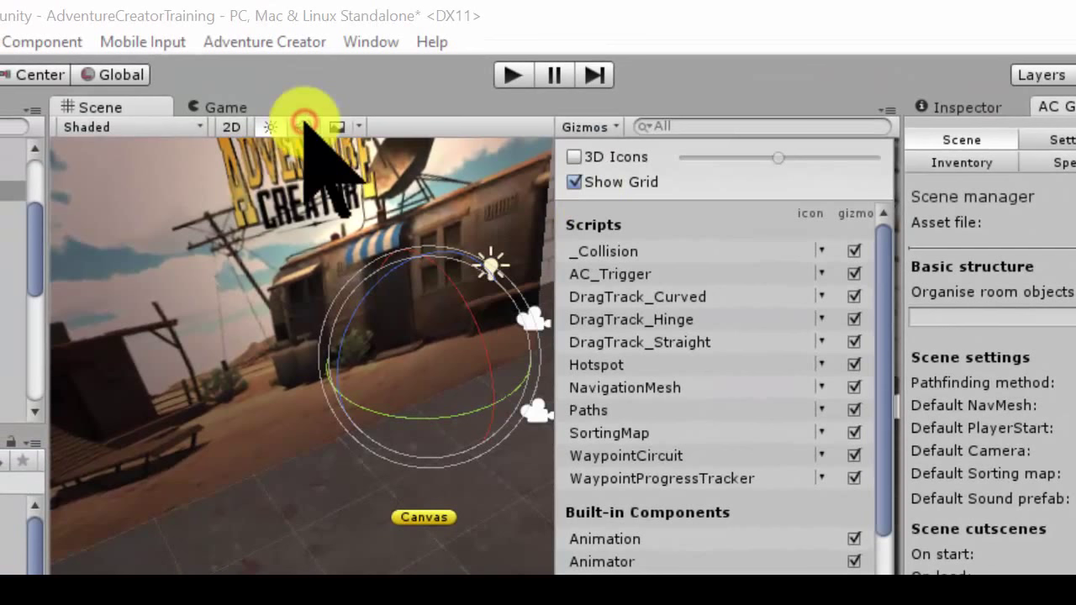
left_click(574, 156)
left_click_drag(773, 158, 741, 158)
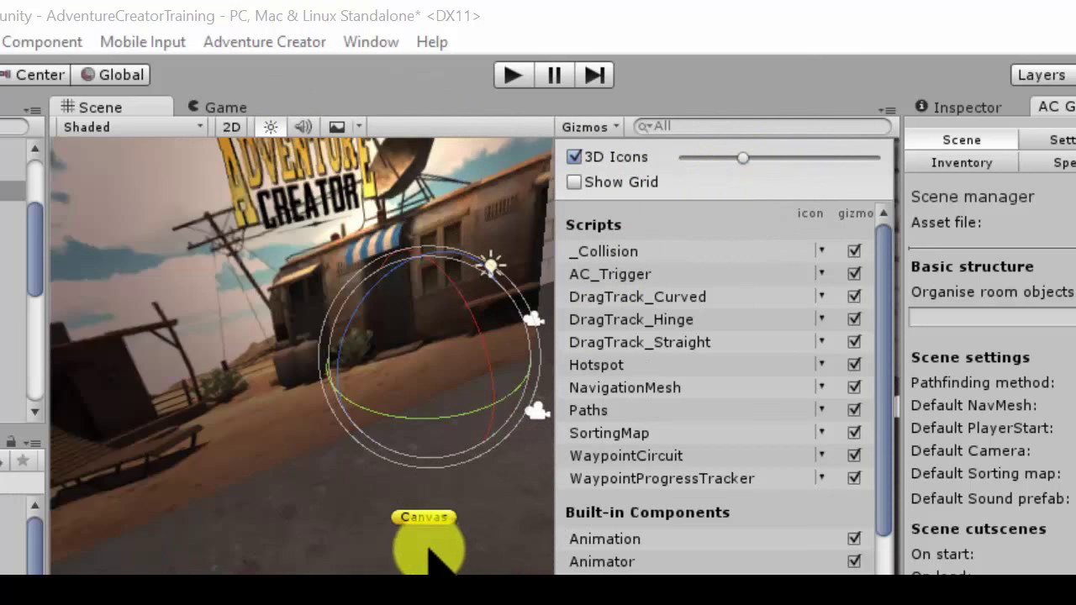
mouse_move(427, 540)
left_mouse_down("alt")
mouse_move(223, 446)
mouse_move(313, 415)
mouse_move(267, 360)
mouse_move(240, 269)
left_mouse_up("alt")
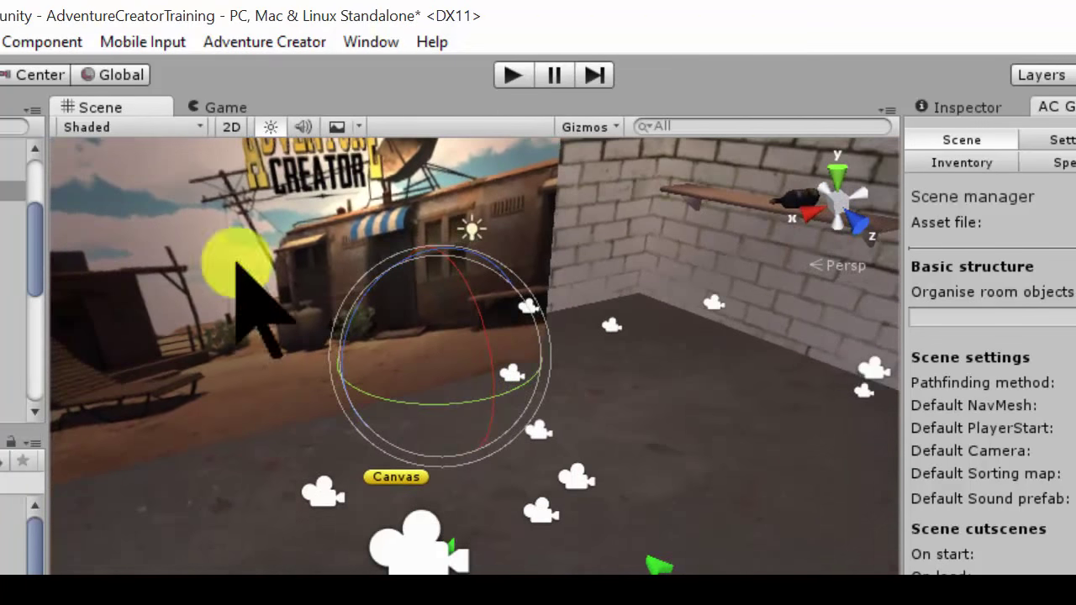
Turn 3D Icons off so icons draw flat, then orbit to show the whole brick room.
left_click(582, 127)
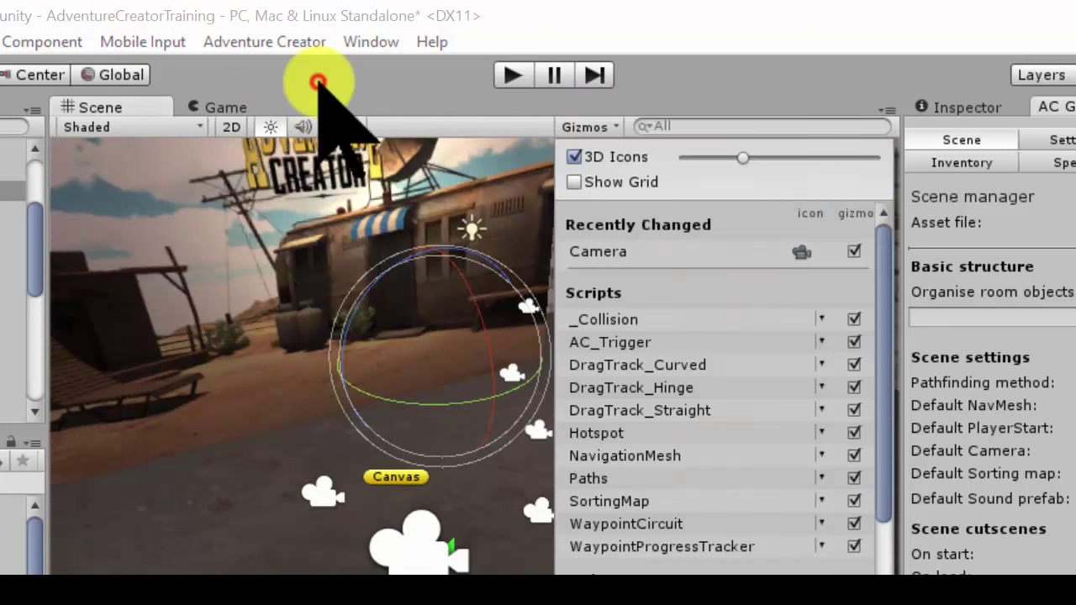
left_click(573, 157)
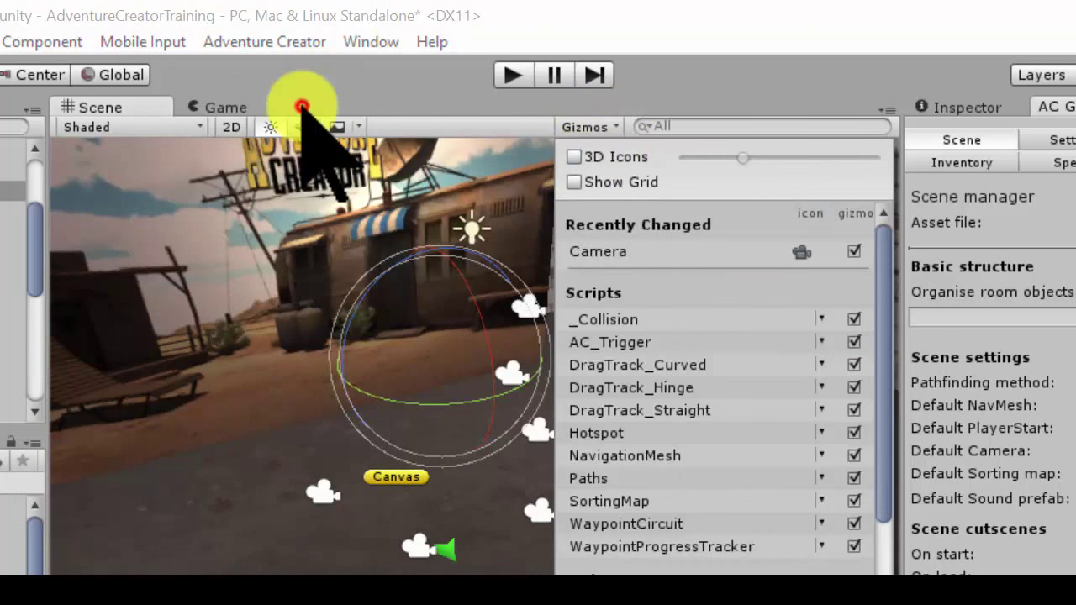
mouse_move(293, 365)
left_mouse_down("alt")
mouse_move(168, 335)
mouse_move(412, 420)
left_mouse_up("alt")
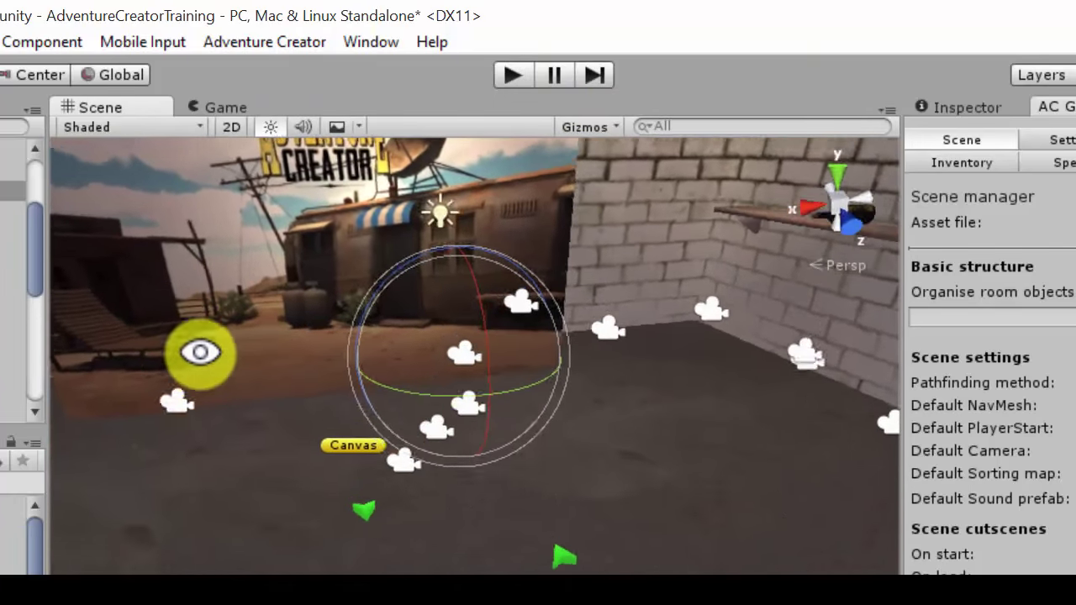
scroll(420, 421, "down", 5)
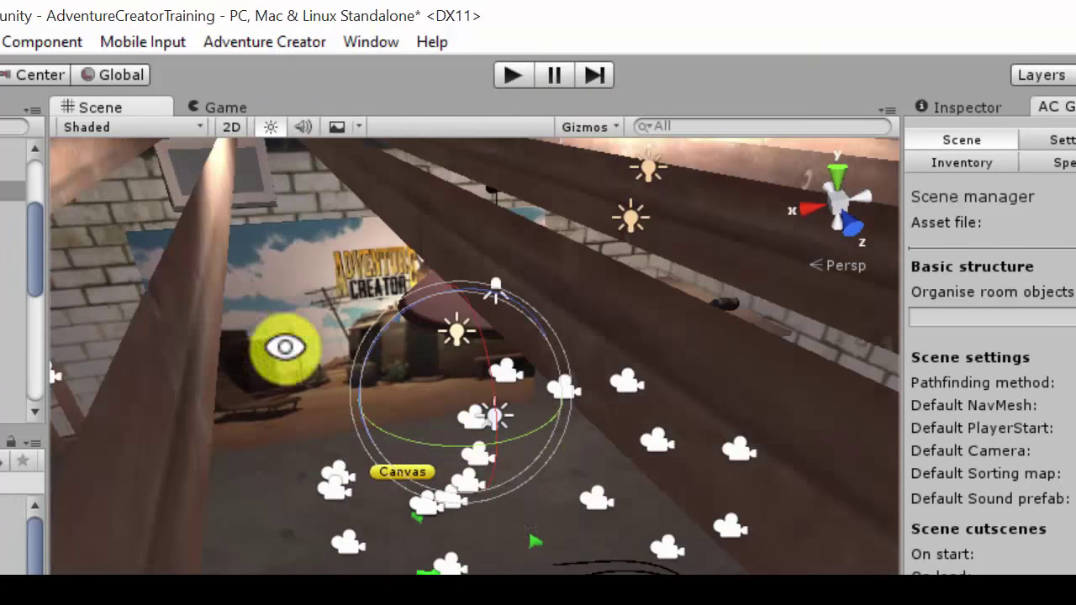
mouse_move(283, 344)
left_mouse_down("alt")
mouse_move(433, 402)
mouse_move(265, 493)
mouse_move(499, 490)
mouse_move(461, 489)
mouse_move(456, 504)
mouse_move(432, 492)
left_mouse_up("alt")
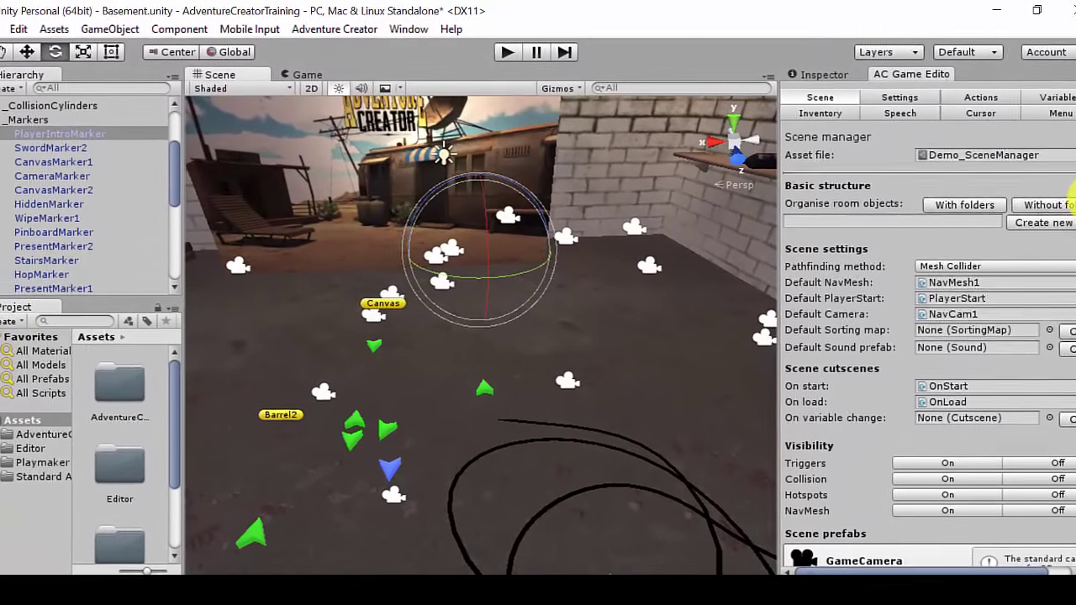
Keep the AC Game Editor pathfinding method set to Mesh Collider.
scroll(967, 210, "down", 3)
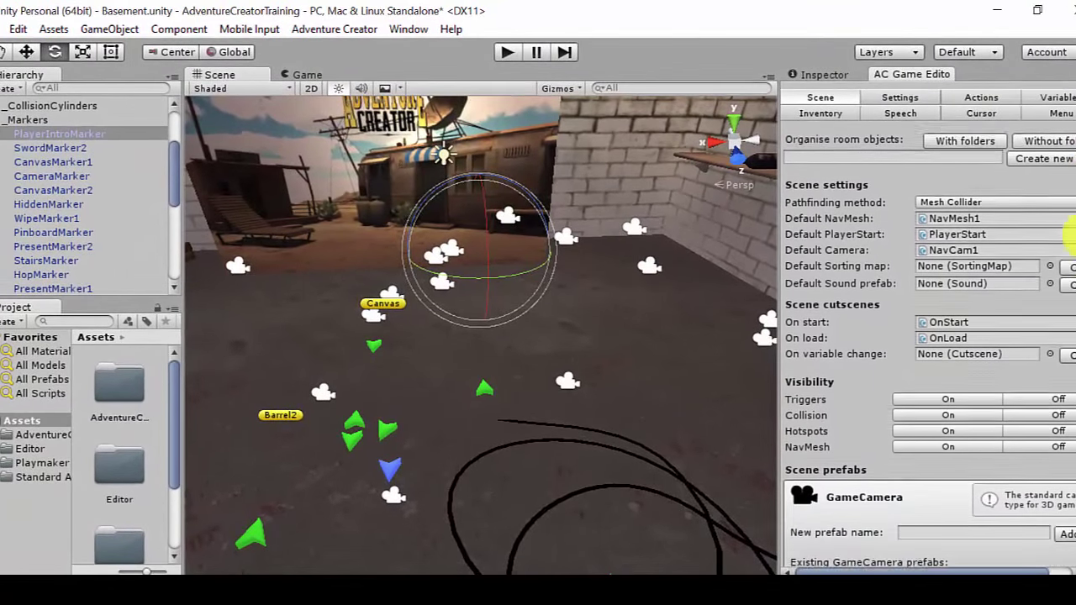
scroll(966, 210, "down", 2)
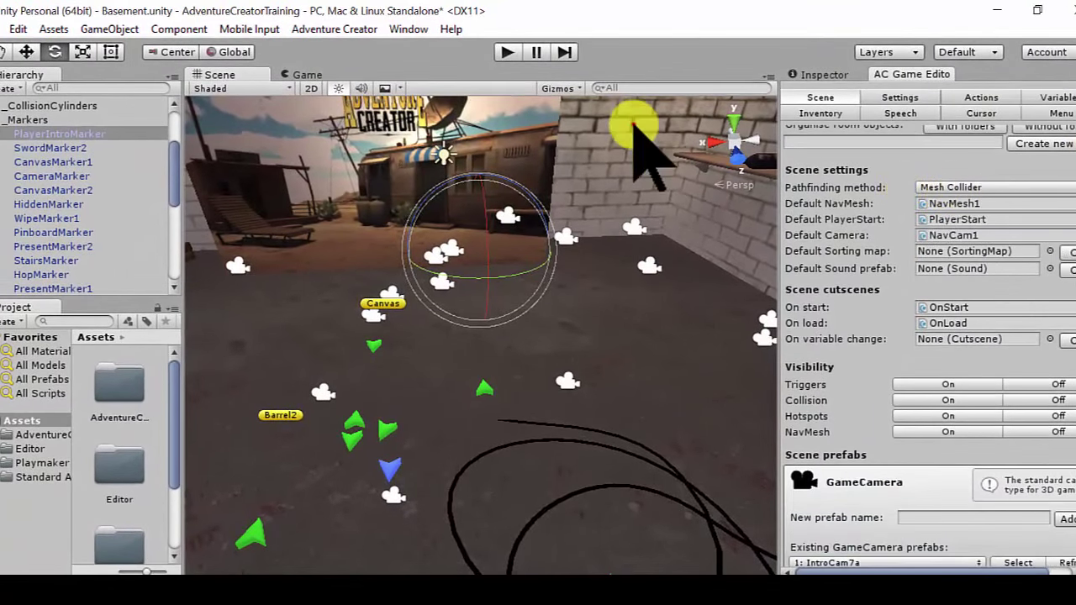
left_click(950, 187)
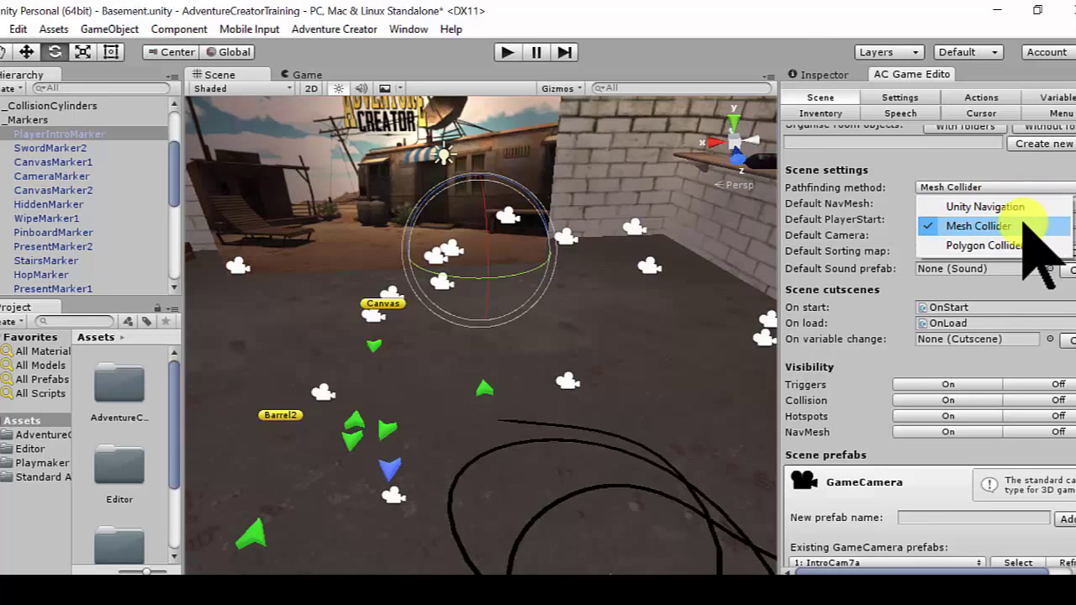
left_click(979, 226)
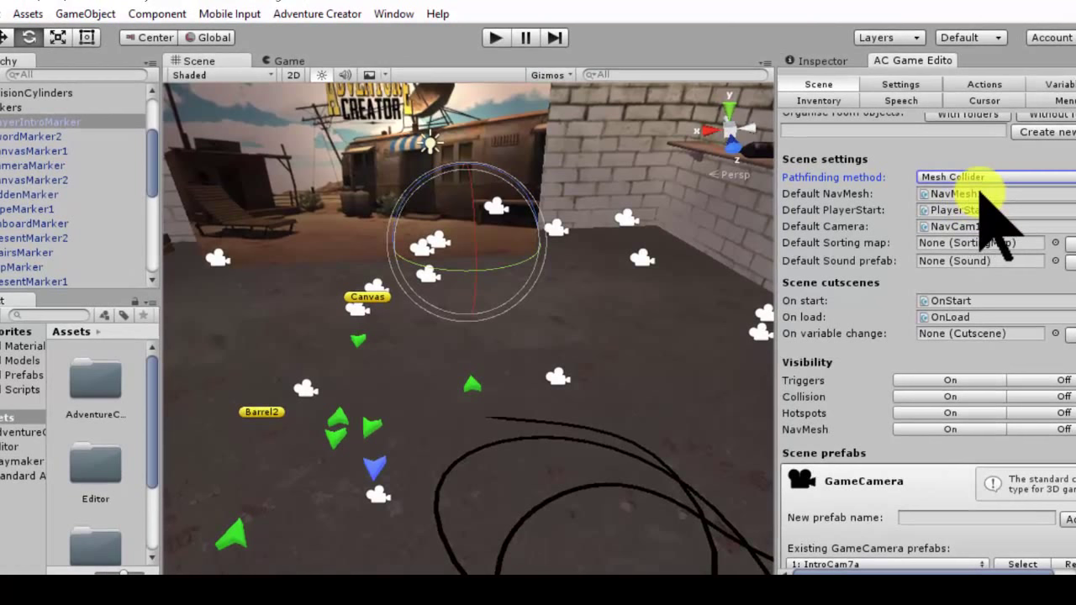
Ping the default NavMesh and turn NavMesh visibility On to show the white floor overlay.
left_click(982, 195)
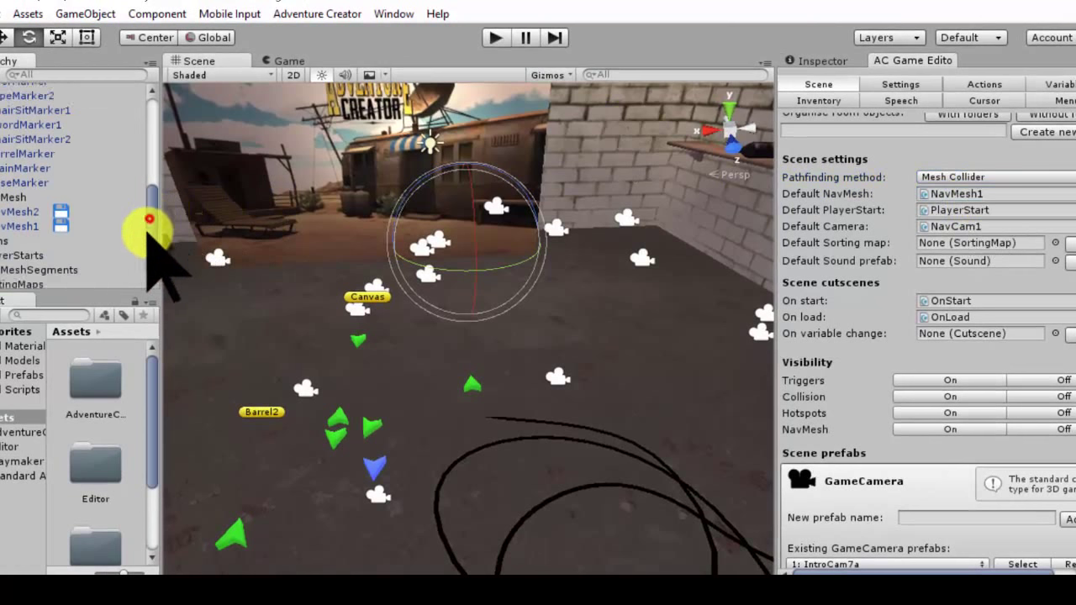
scroll(147, 221, "down", 3)
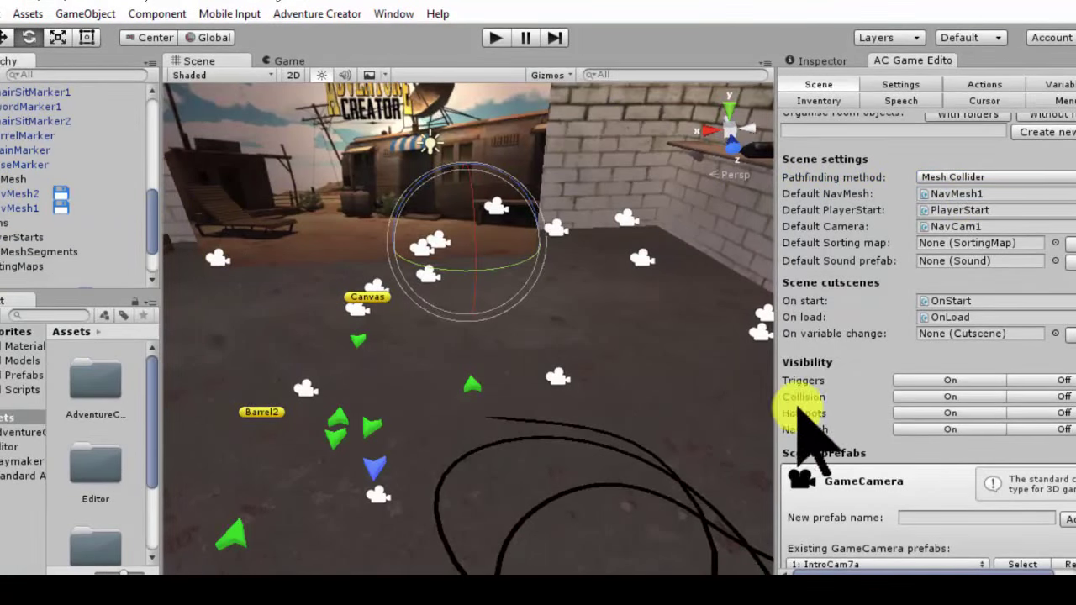
left_click(925, 428)
mouse_move(600, 324)
left_mouse_down("alt")
mouse_move(471, 362)
mouse_move(504, 379)
left_mouse_up("alt")
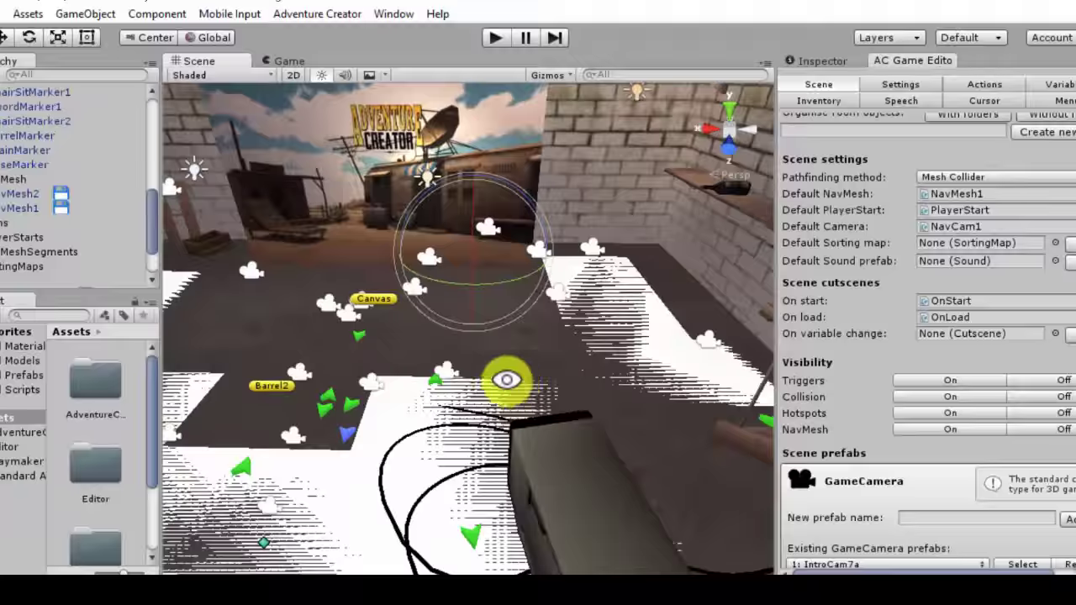
Select NavMesh1, ping it as the default NavMesh, and view the white overlay near Barrel2.
left_click(30, 207)
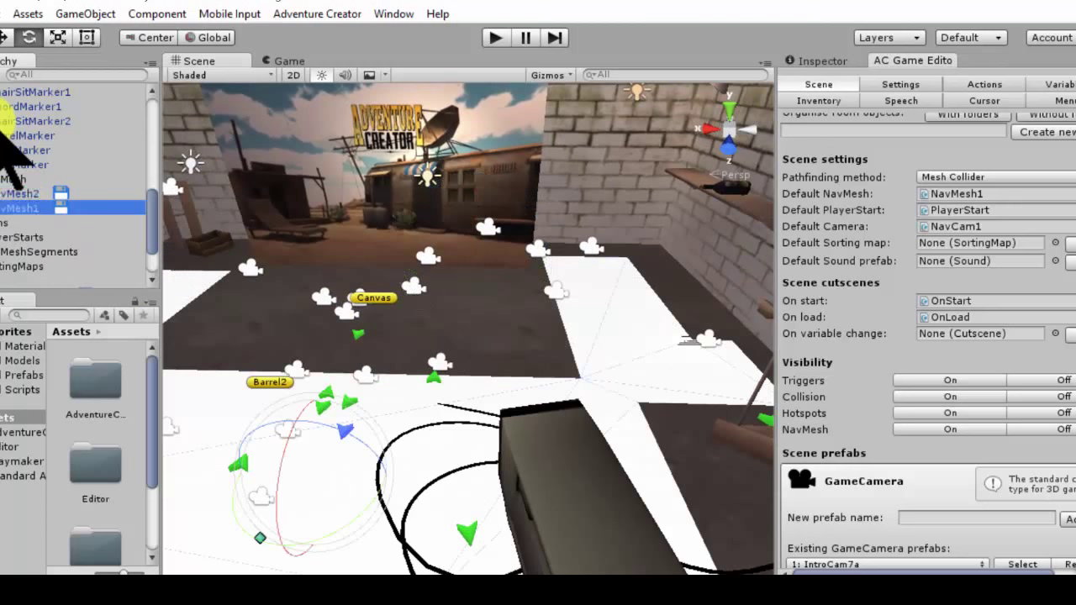
left_click_drag(267, 358, 331, 319, "alt")
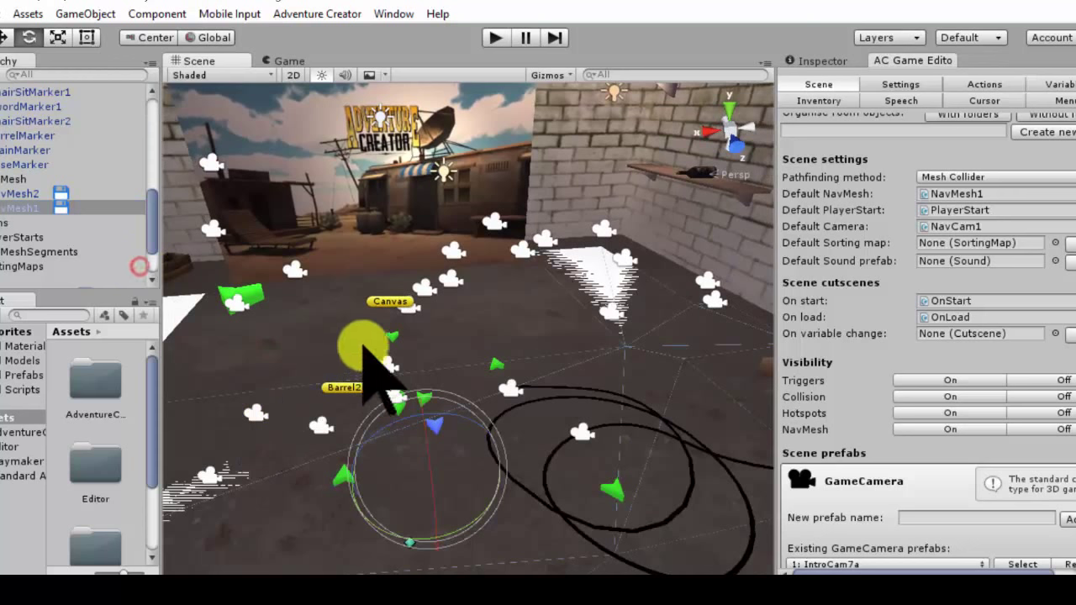
left_click_drag(383, 336, 589, 321, "alt")
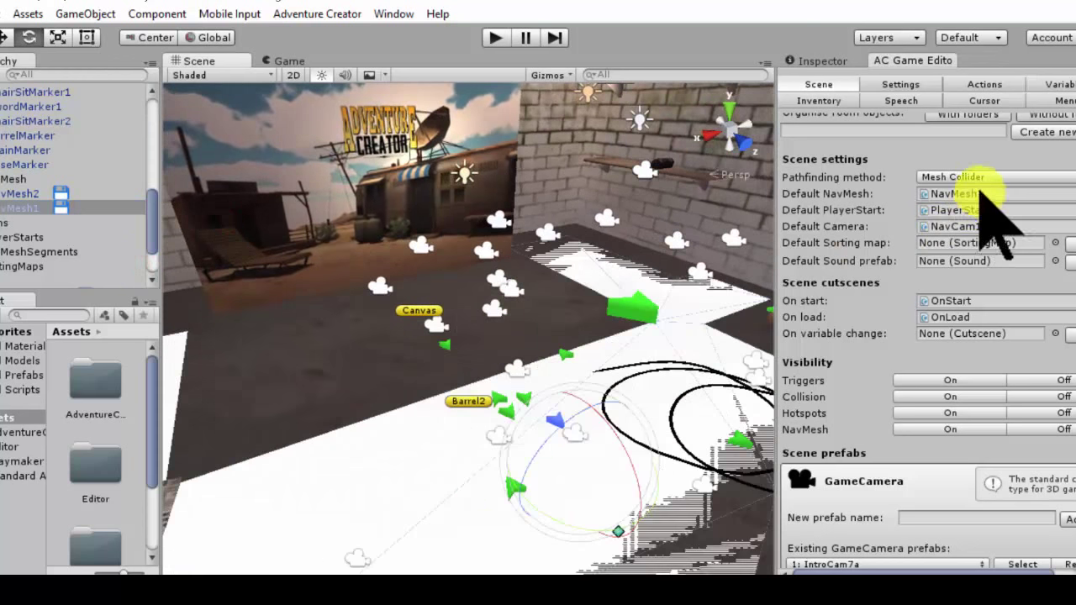
left_click(982, 192)
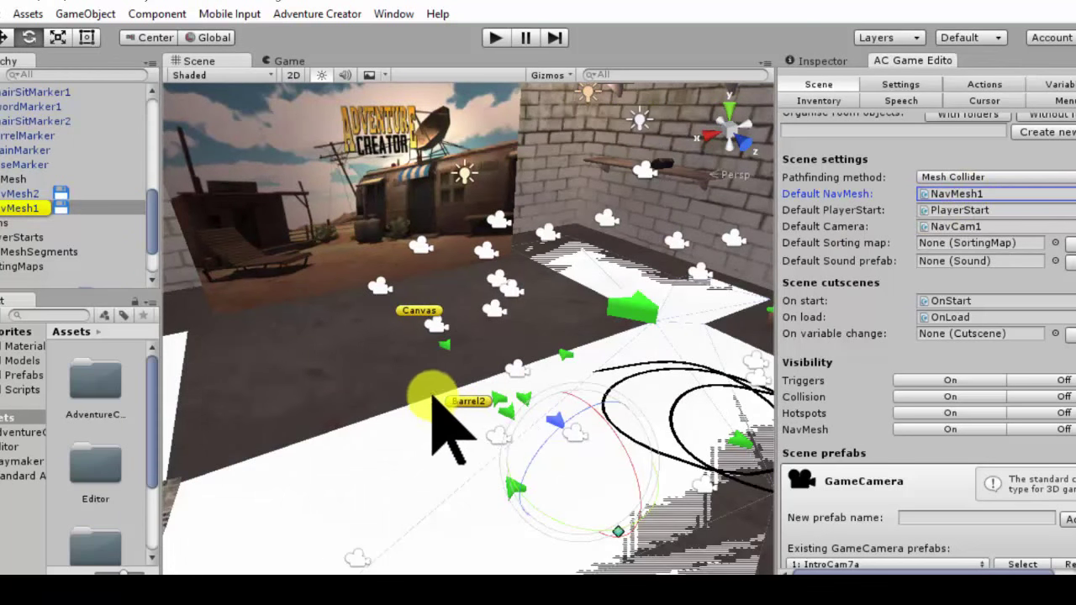
mouse_move(432, 402)
left_mouse_down("alt")
mouse_move(488, 318)
mouse_move(596, 337)
left_mouse_up("alt")
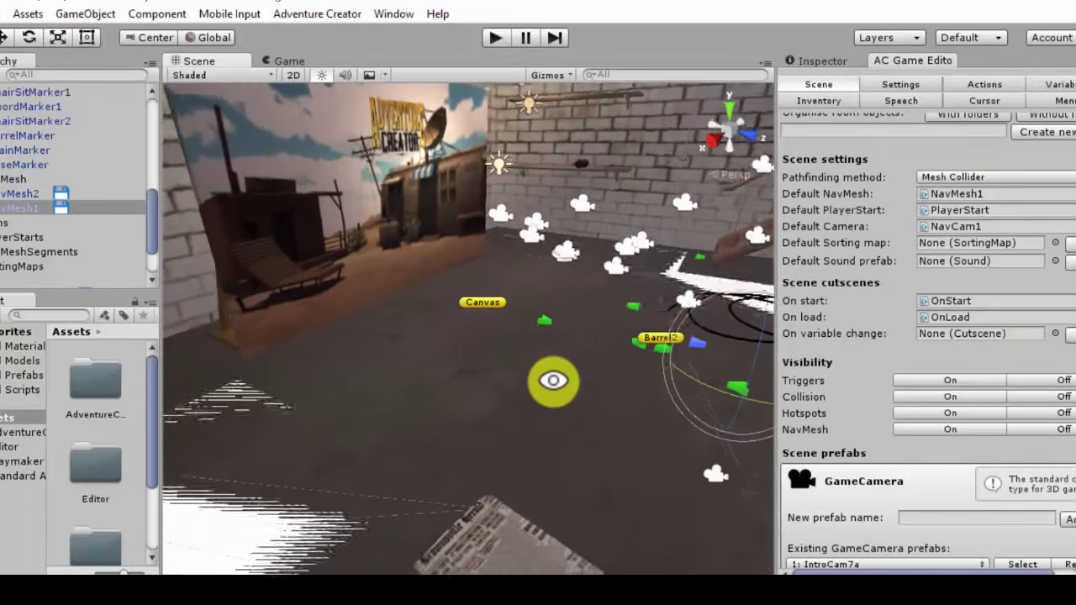
left_click_drag(548, 346, 288, 361, "alt")
Move NavMesh2 above NavMesh1 in the Hierarchy, then reselect NavMesh1.
left_click(35, 195)
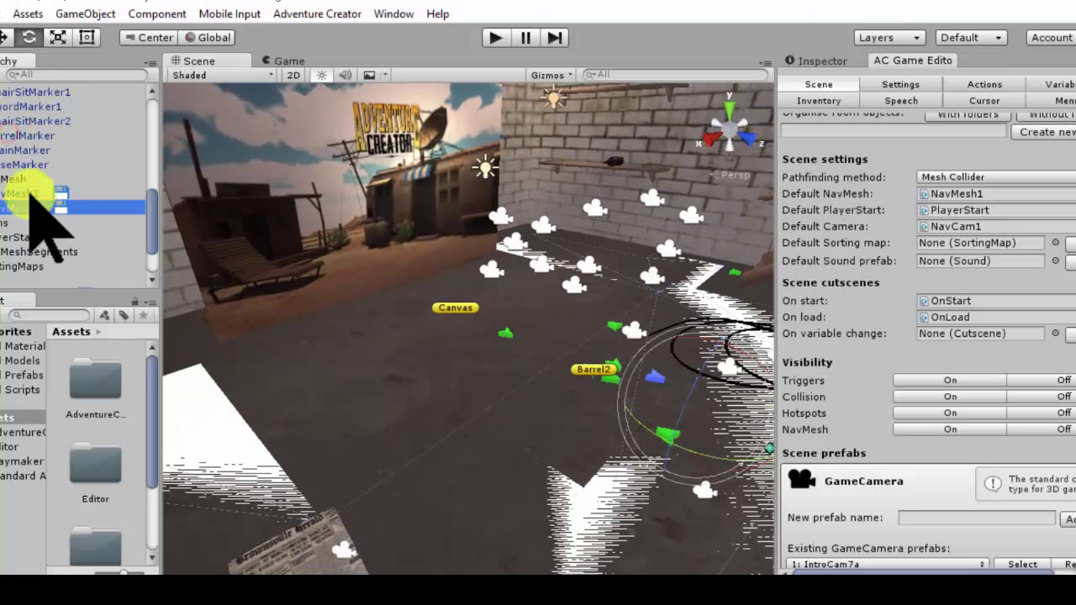
left_click_drag(30, 191, 25, 188)
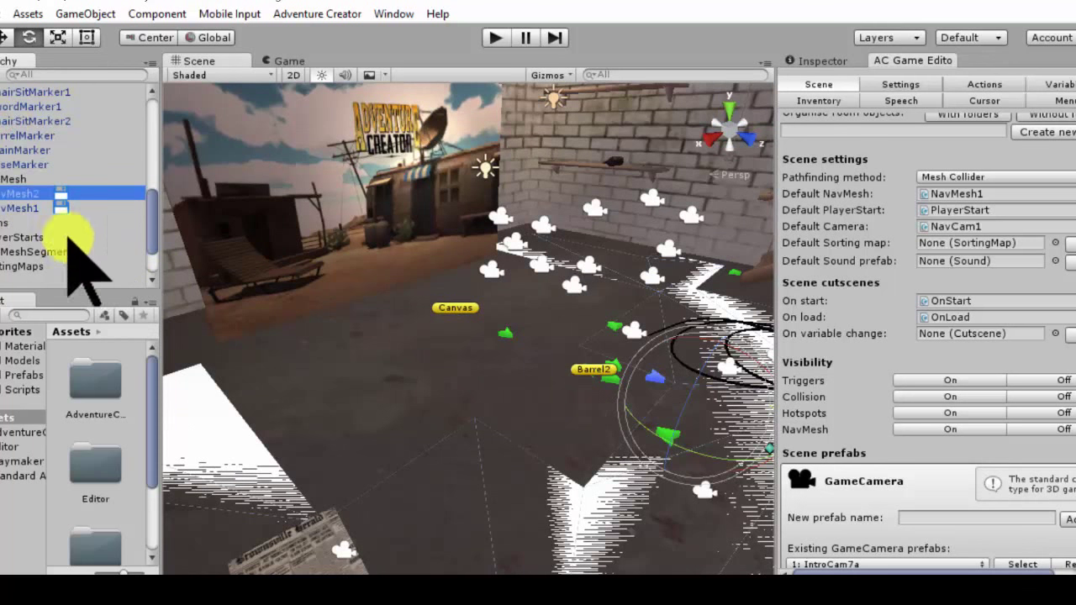
left_click(25, 208)
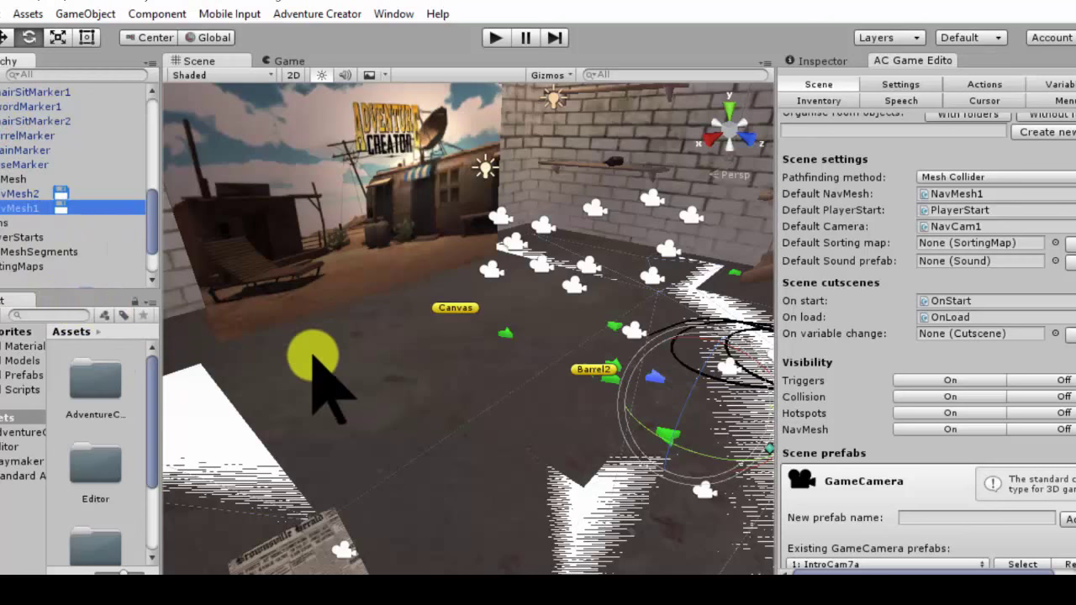
left_click_drag(588, 433, 466, 391, "alt")
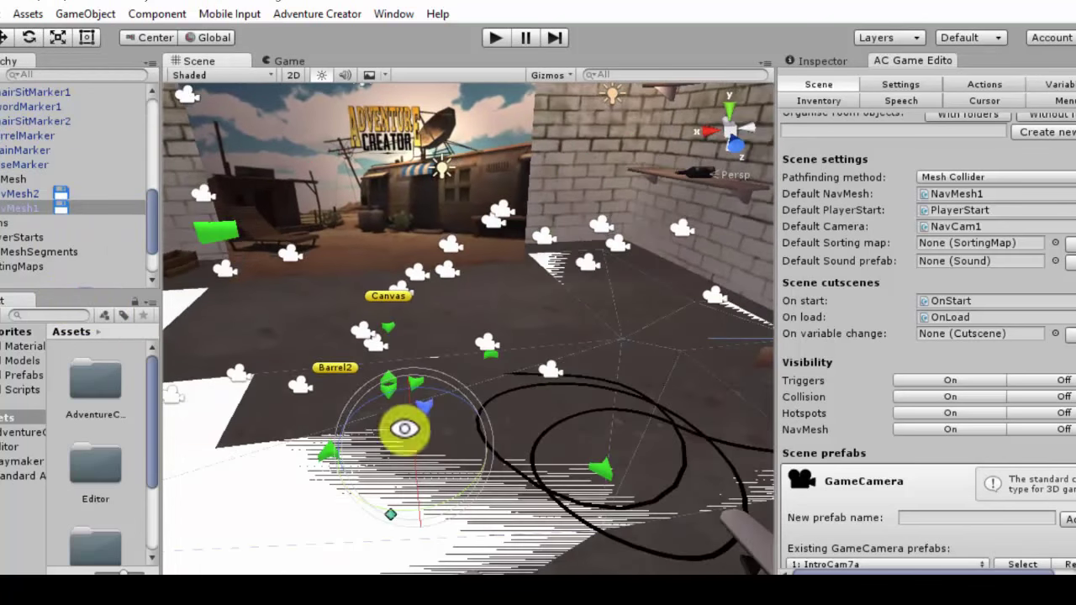
Set NavMesh visibility On, select NavMesh1, and inspect the yellow hotspot volume.
left_click(979, 427)
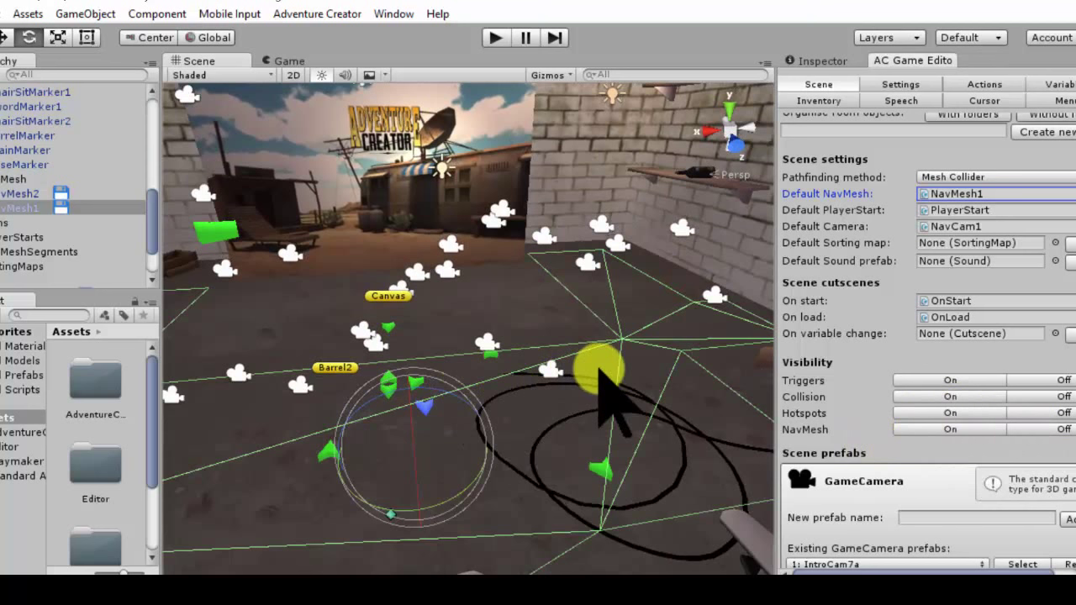
left_click_drag(586, 367, 704, 338, "alt")
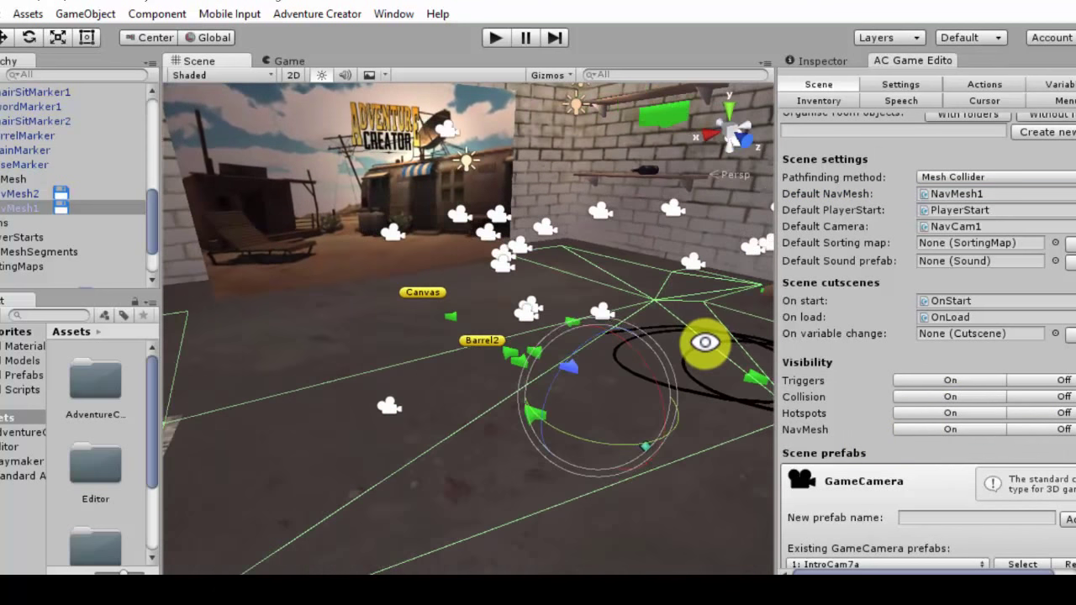
left_click(27, 193)
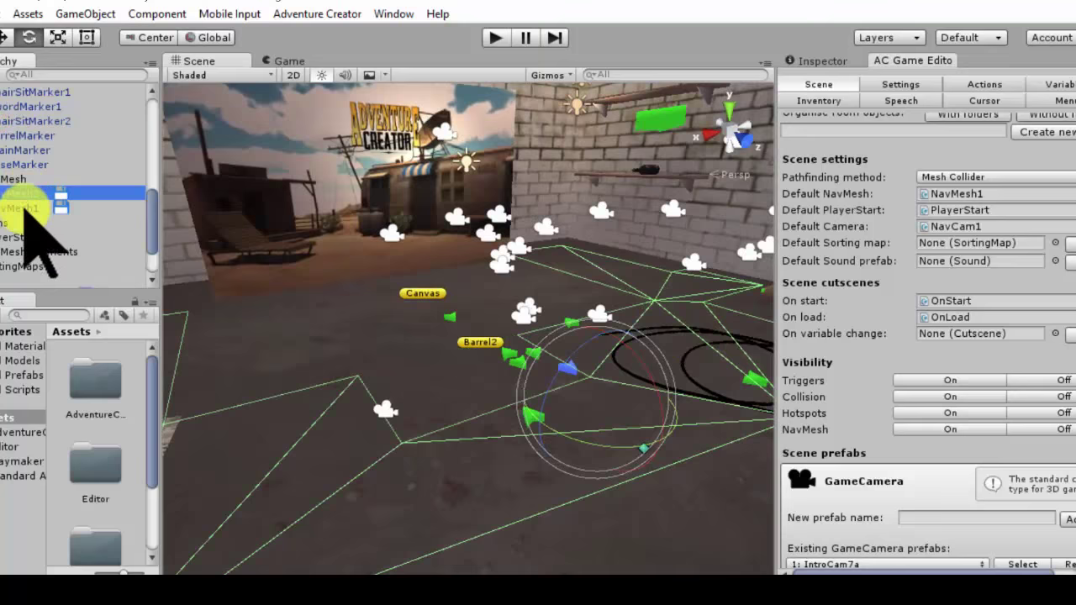
left_click(23, 208)
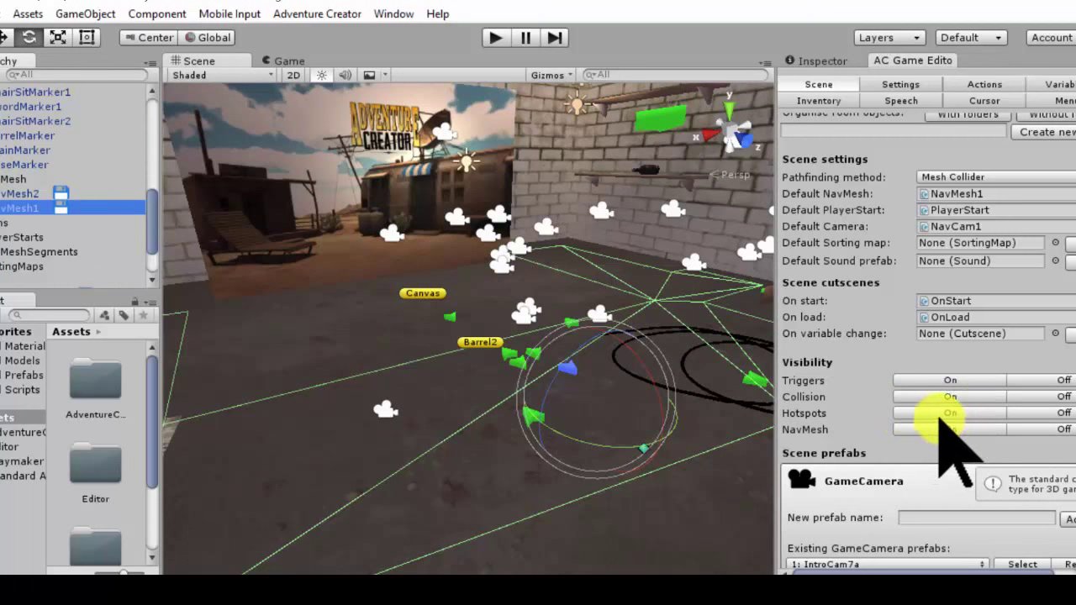
left_click(603, 270)
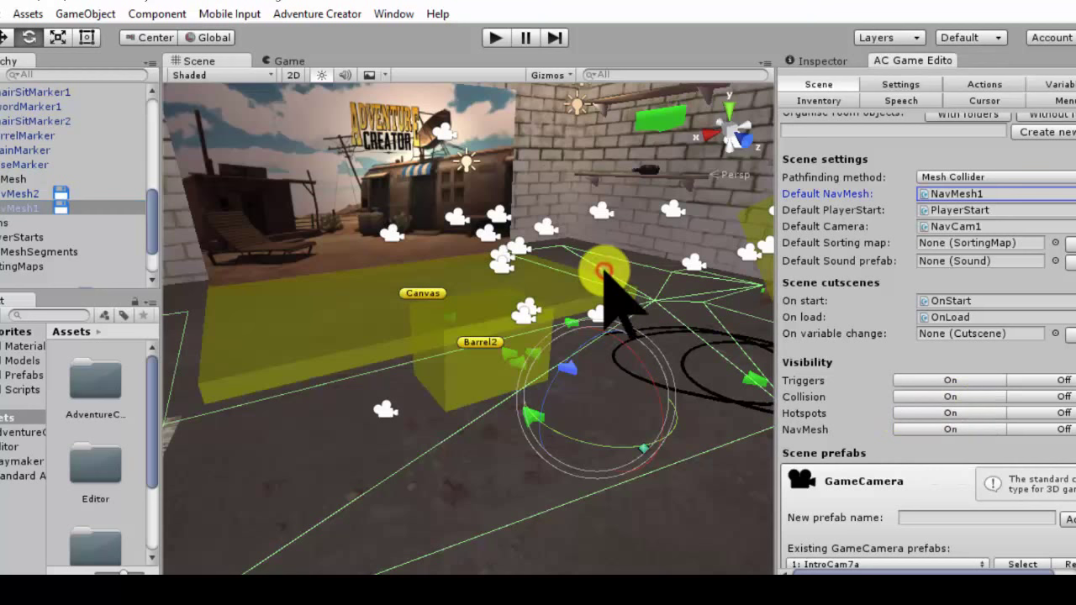
mouse_move(391, 365)
left_mouse_down("alt")
mouse_move(552, 371)
mouse_move(507, 383)
mouse_move(593, 293)
mouse_move(528, 389)
mouse_move(564, 351)
mouse_move(574, 388)
left_mouse_up("alt")
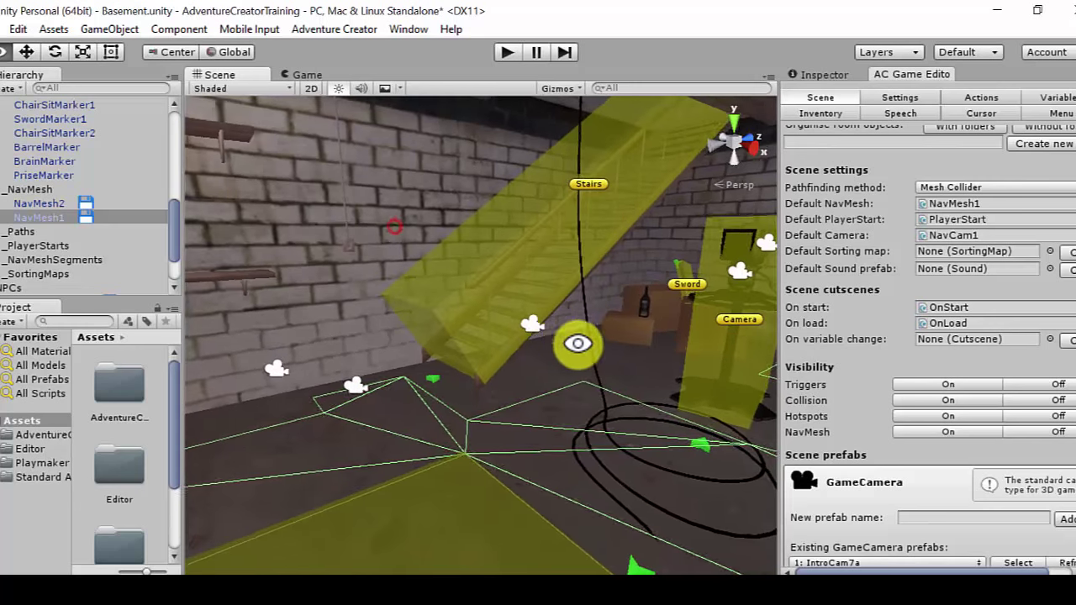
Orbit and zoom around the stairs, lamp, director's chair and camera markers in the Basement.
left_click_drag(577, 343, 627, 378, "alt")
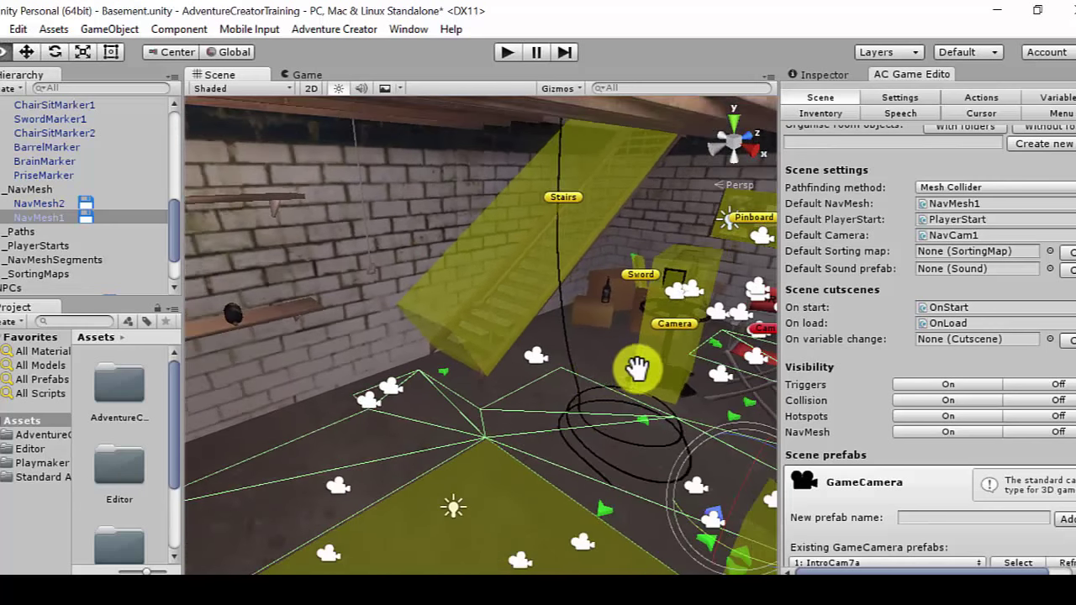
middle_click_drag(636, 367, 446, 377)
left_click_drag(446, 378, 365, 401, "alt")
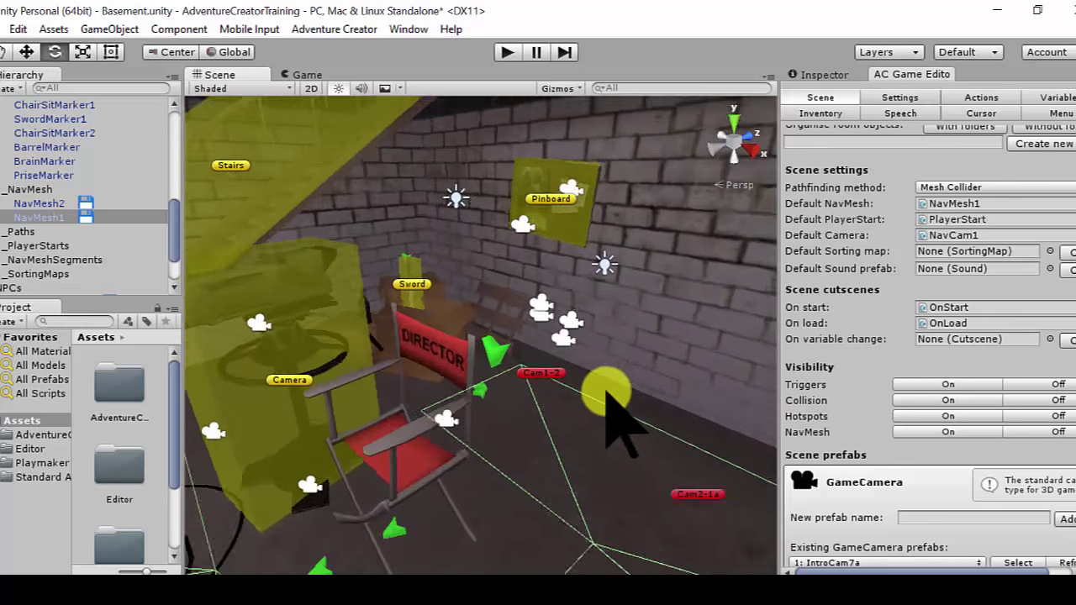
mouse_move(605, 393)
left_mouse_down("alt")
mouse_move(618, 401)
mouse_move(617, 368)
mouse_move(480, 390)
left_mouse_up("alt")
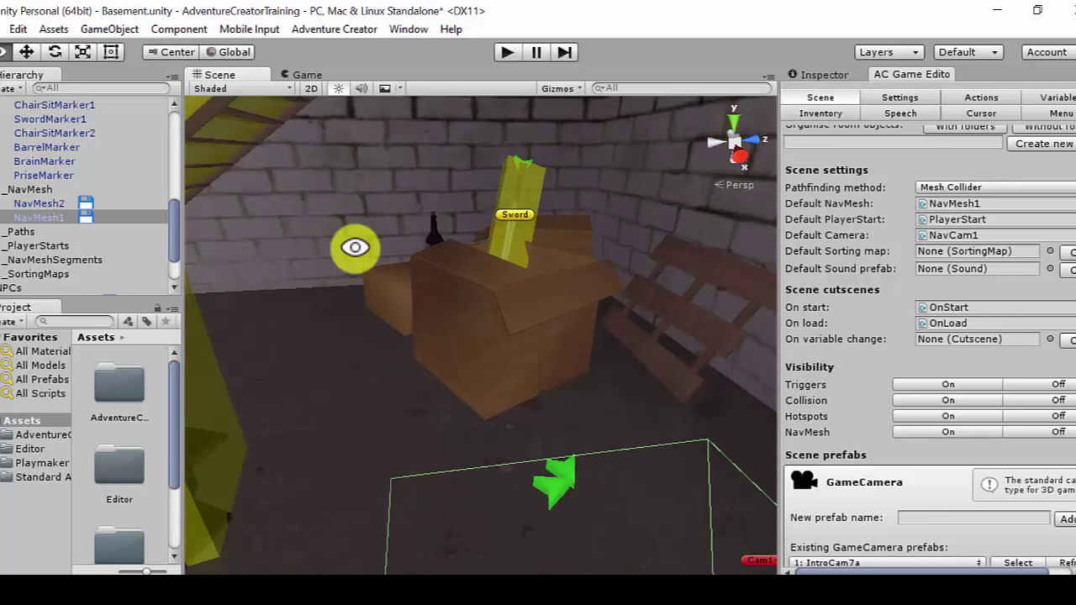
scroll(555, 437, "up", 3)
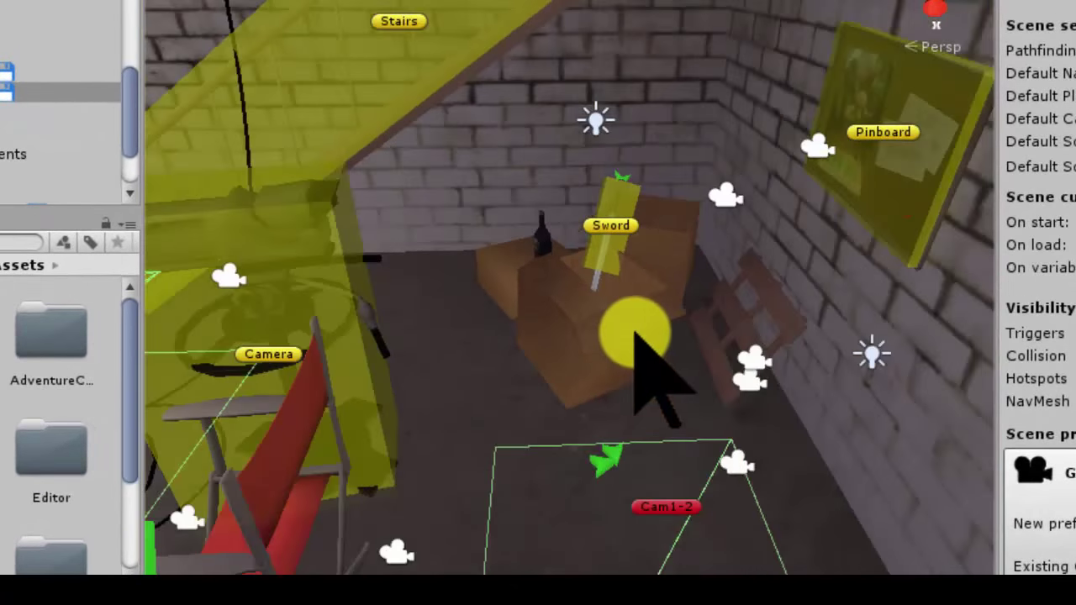
scroll(469, 430, "down", 5)
middle_click_drag(559, 395, 732, 241)
left_click_drag(731, 241, 770, 185, "alt")
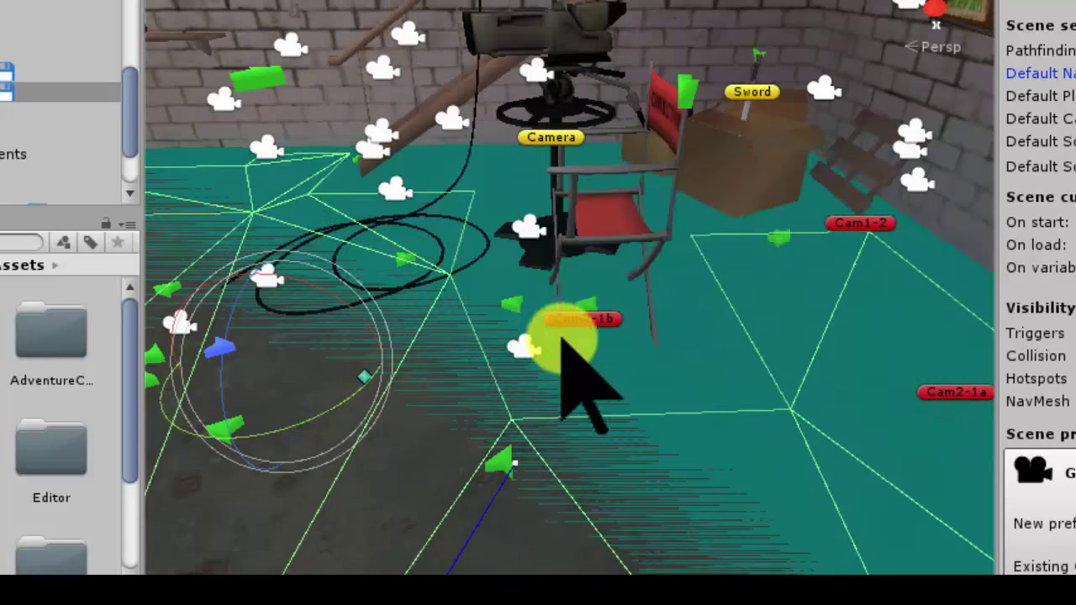
mouse_move(565, 379)
left_mouse_down("alt")
mouse_move(226, 236)
mouse_move(232, 358)
mouse_move(290, 430)
mouse_move(691, 415)
mouse_move(283, 281)
mouse_move(518, 410)
mouse_move(396, 431)
mouse_move(528, 432)
mouse_move(396, 432)
mouse_move(444, 422)
left_mouse_up("alt")
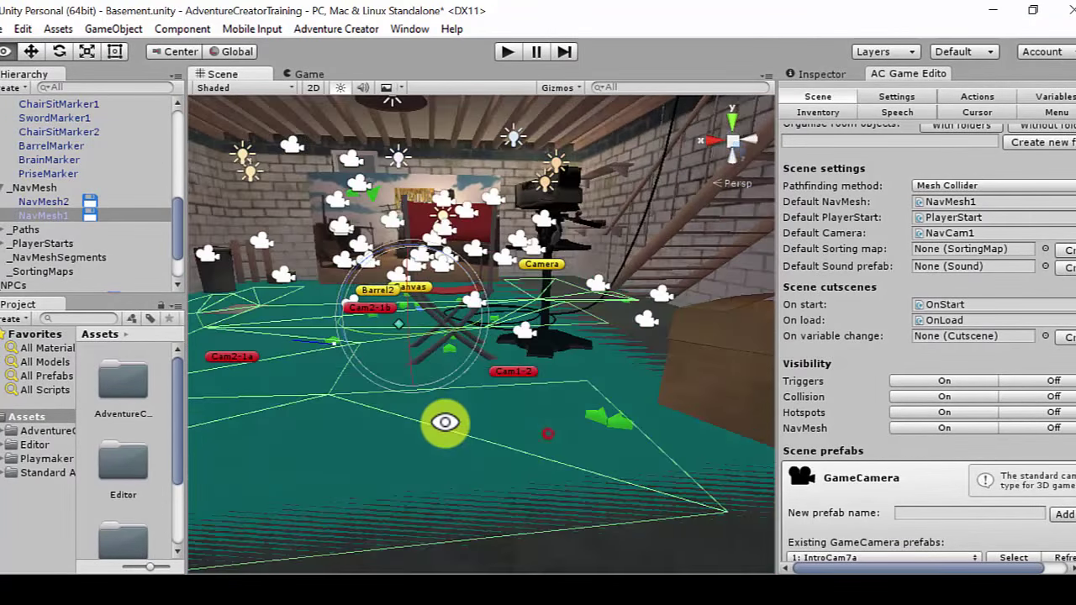
Set collision visibility Off to remove the teal floor overlay.
left_click(1020, 396)
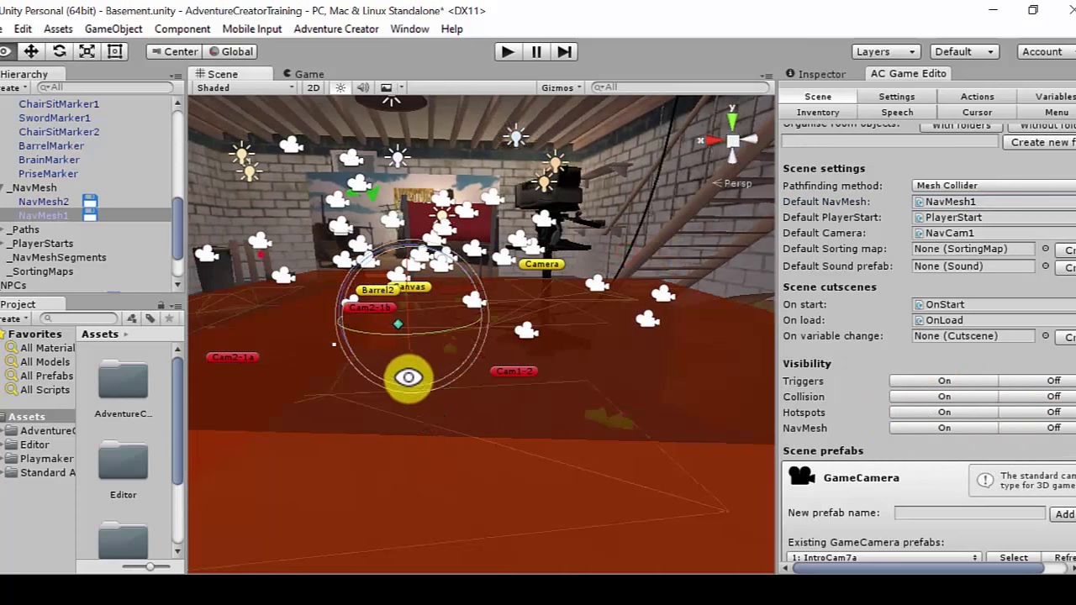
mouse_move(408, 377)
left_mouse_down("alt")
mouse_move(442, 331)
mouse_move(571, 375)
left_mouse_up("alt")
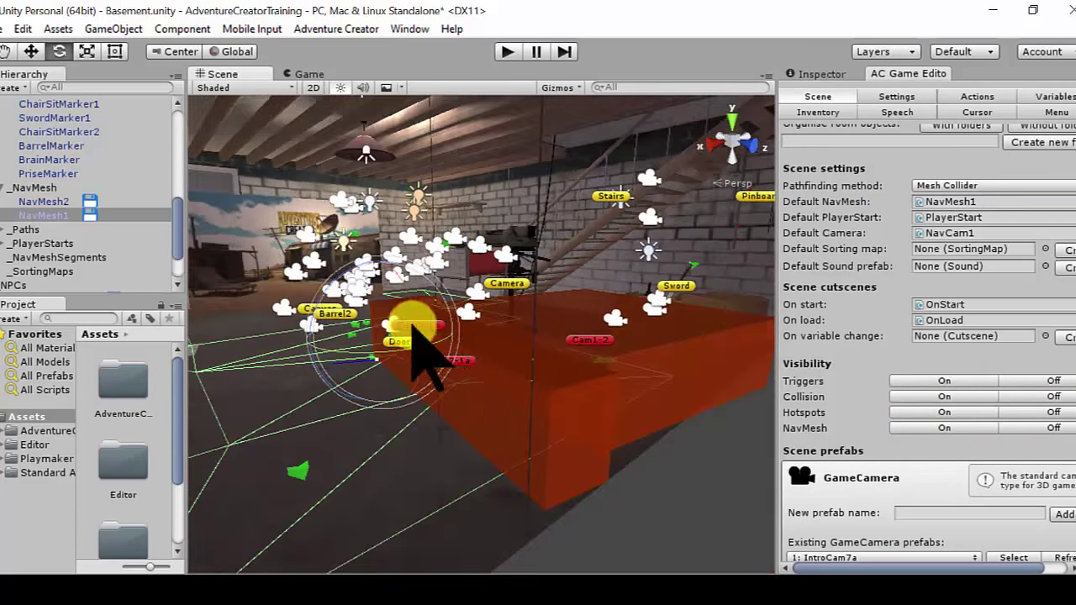
mouse_move(412, 326)
left_mouse_down("alt")
mouse_move(649, 375)
mouse_move(425, 251)
left_mouse_up("alt")
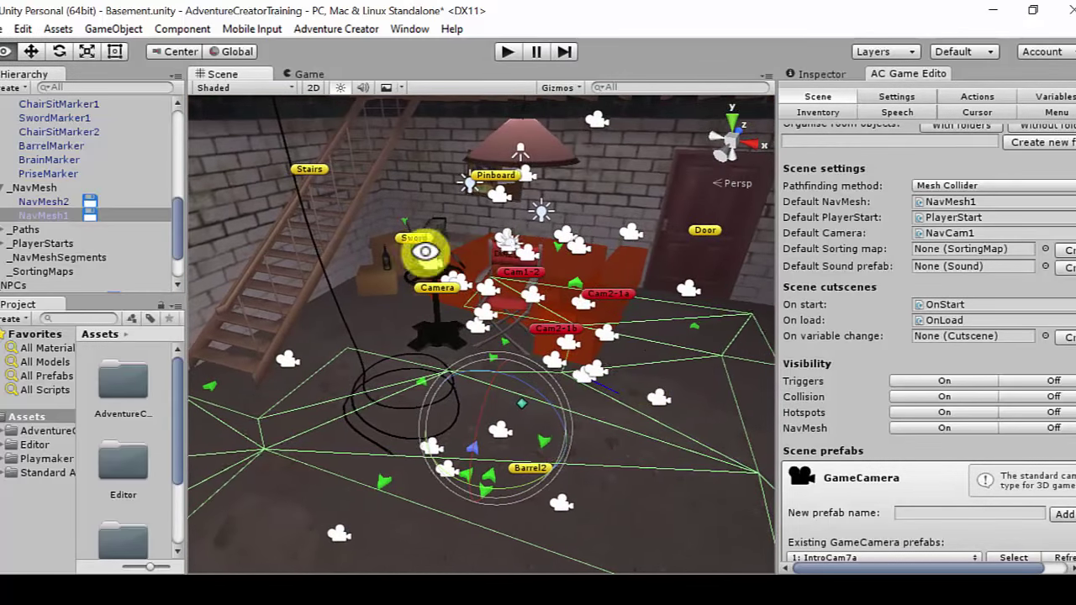
Start the Basement scene in Play mode.
left_click_drag(622, 281, 382, 217, "alt")
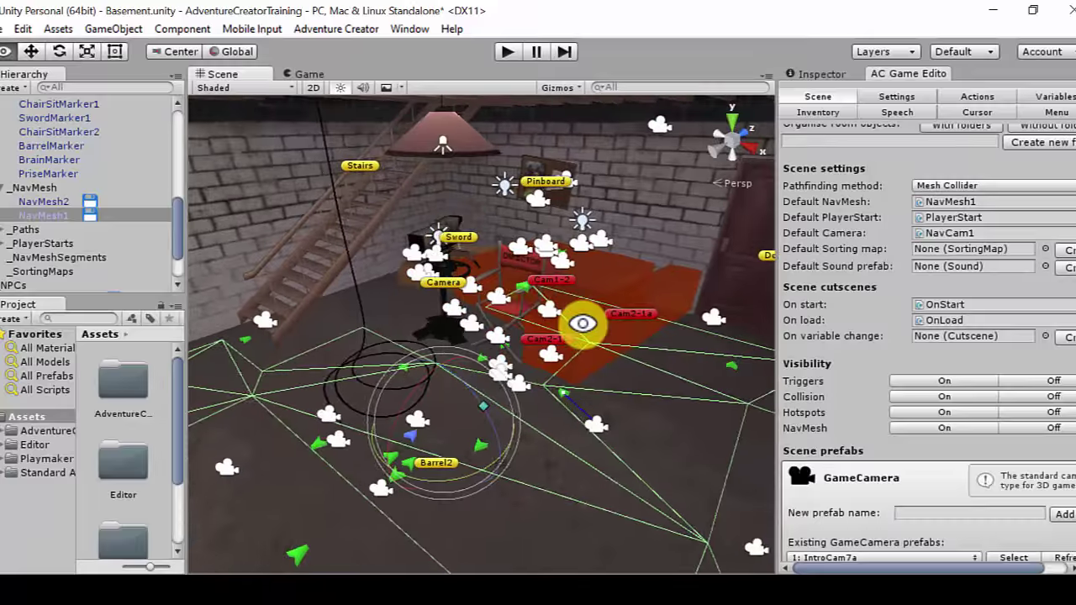
left_click_drag(643, 296, 648, 403, "alt")
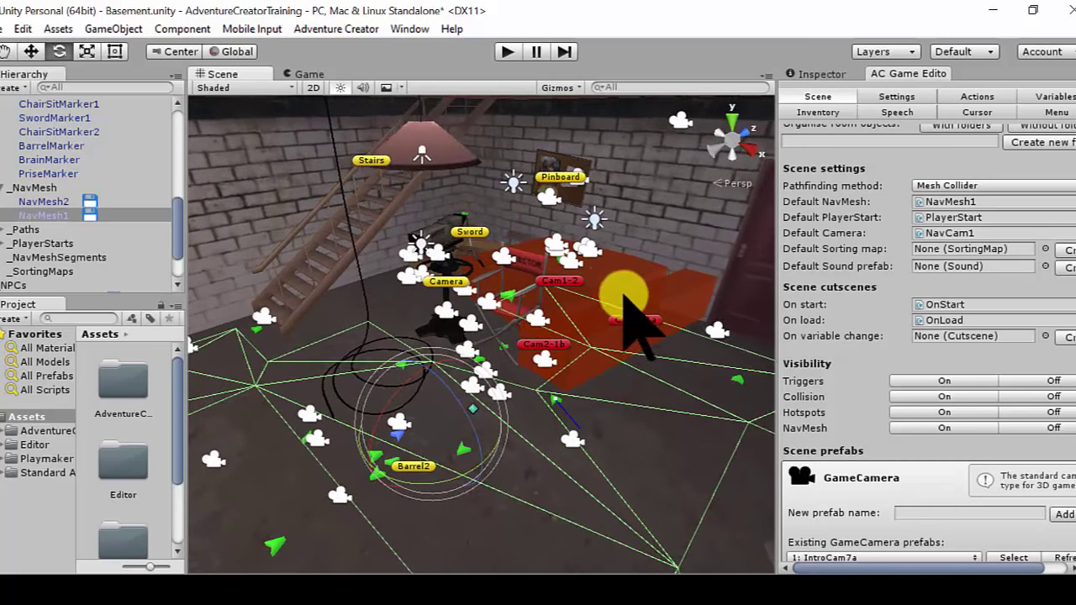
left_click(511, 51)
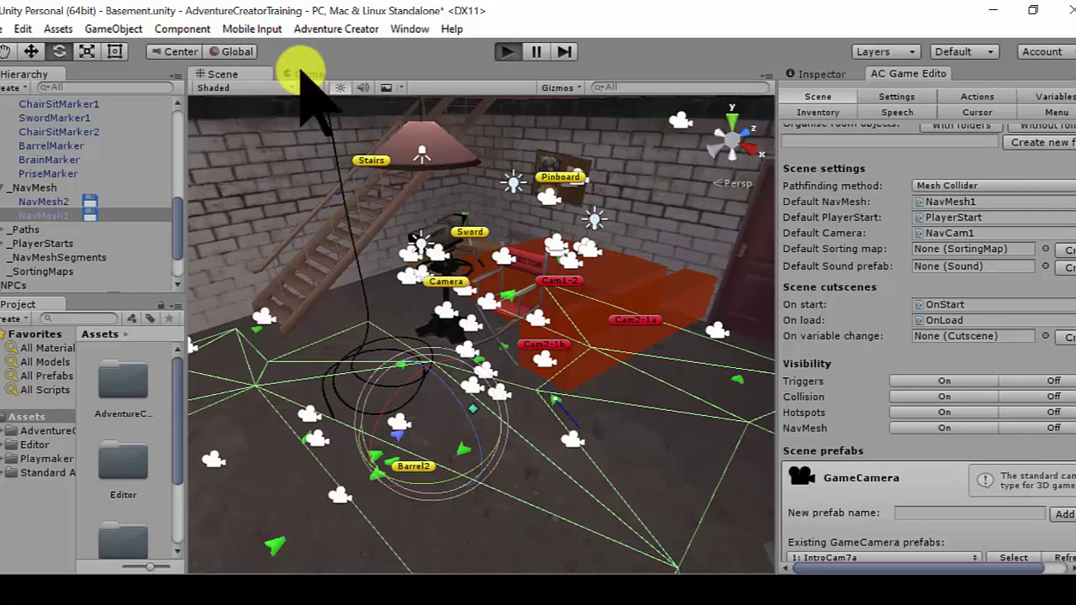
key("ctrl+p")
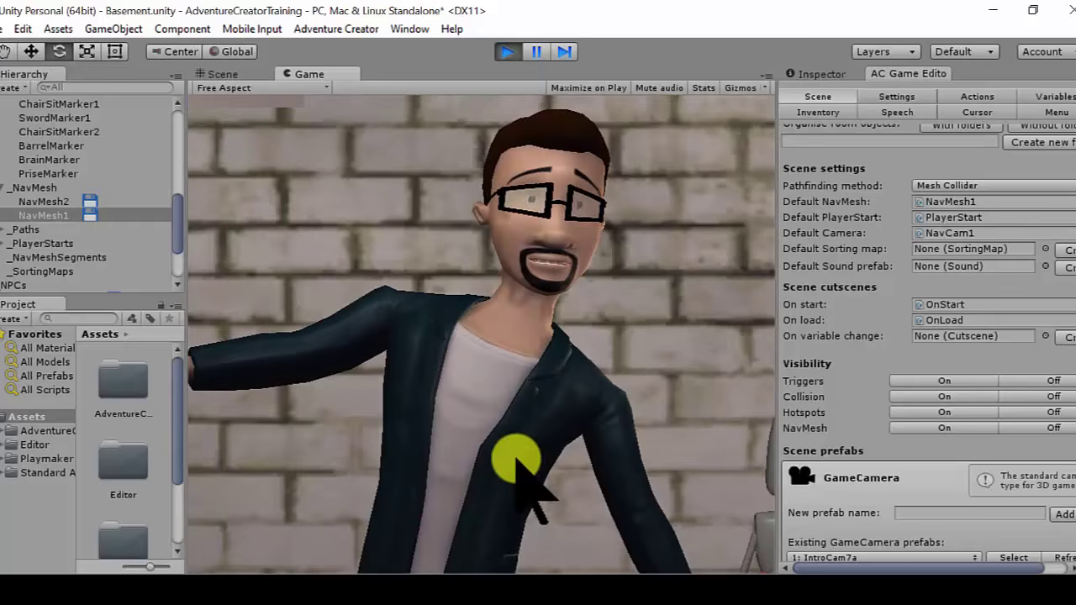
Switch back to the Scene view while the game keeps playing.
left_click(222, 74)
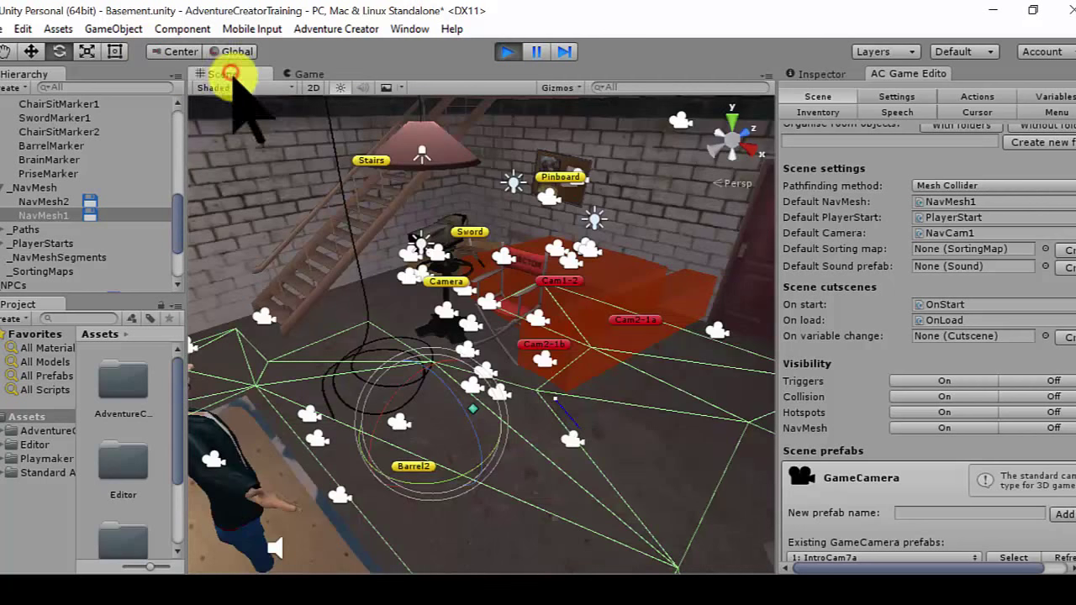
scroll(402, 337, "up", 3)
scroll(402, 336, "up", 2)
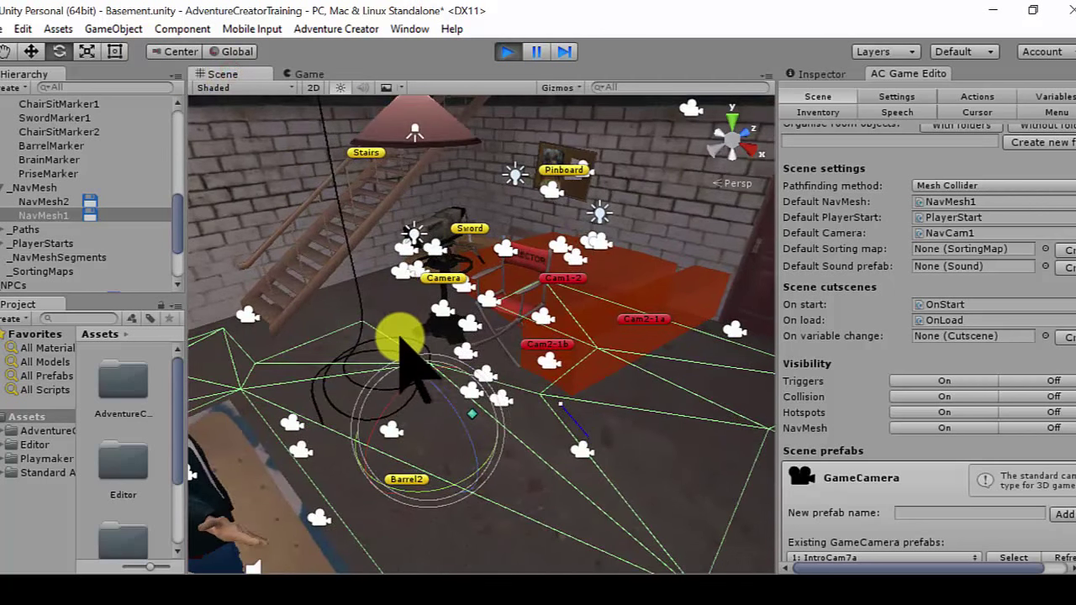
mouse_move(396, 333)
middle_mouse_down()
mouse_move(480, 272)
mouse_move(319, 176)
middle_mouse_up()
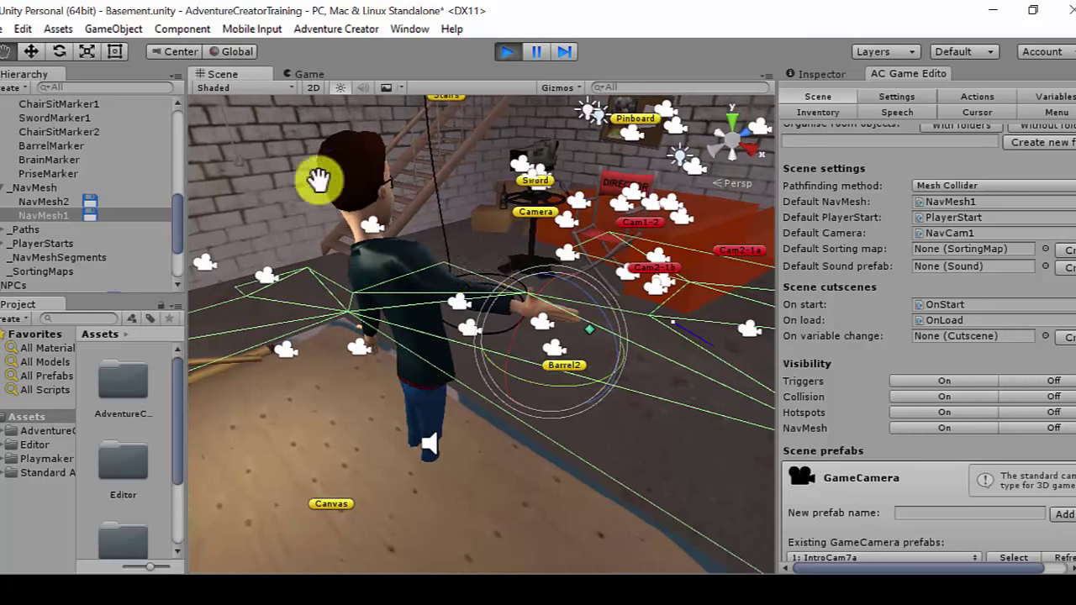
right_click_drag(320, 176, 474, 350)
mouse_move(420, 427)
middle_mouse_down()
mouse_move(543, 331)
mouse_move(463, 377)
middle_mouse_up()
mouse_move(460, 371)
left_mouse_down("alt")
mouse_move(452, 401)
mouse_move(412, 411)
mouse_move(476, 393)
left_mouse_up("alt")
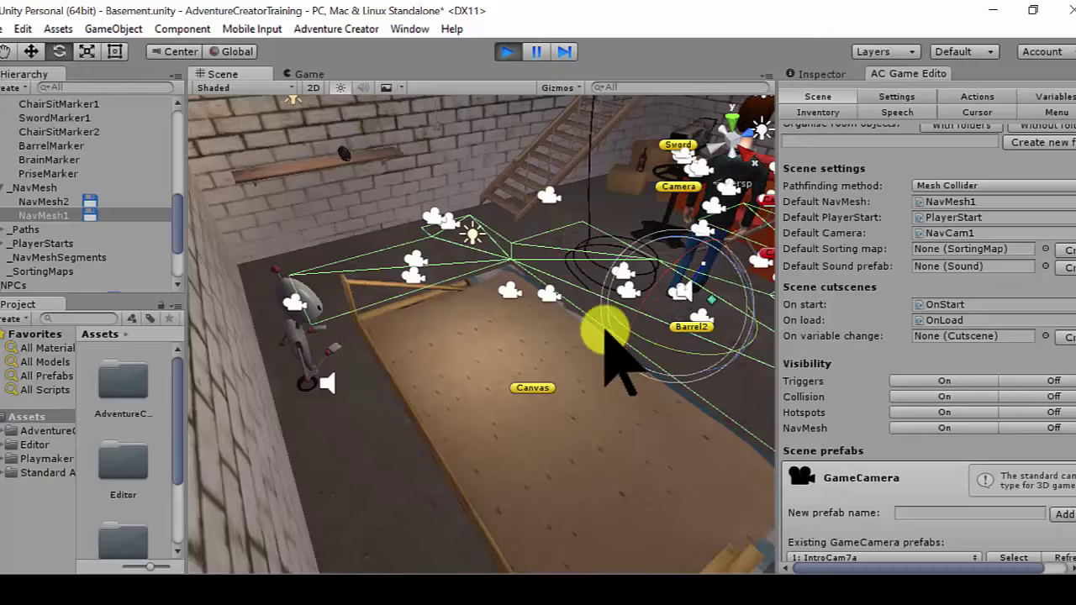
mouse_move(610, 393)
left_mouse_down("alt")
mouse_move(600, 397)
mouse_move(647, 379)
mouse_move(427, 247)
left_mouse_up("alt")
middle_click_drag(644, 379, 579, 384)
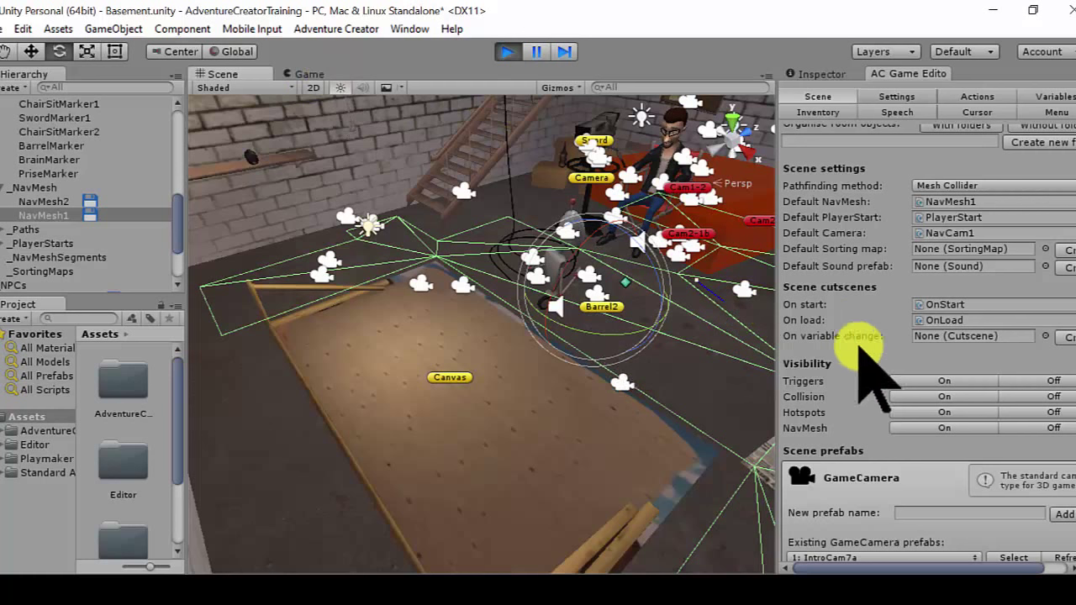
left_click(939, 385)
left_click(642, 308)
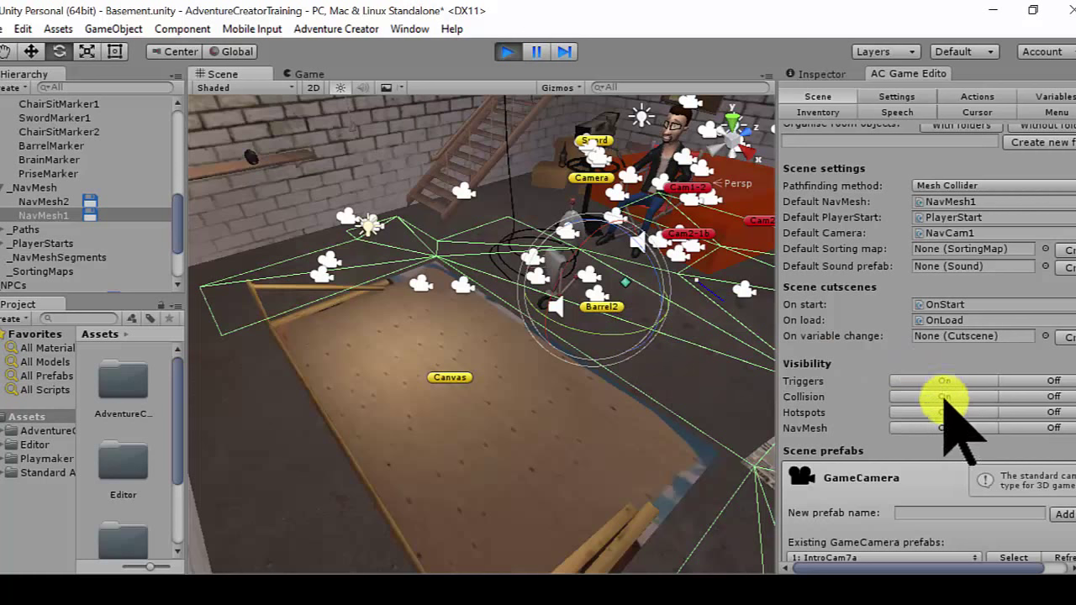
left_click(622, 253)
left_click(680, 243)
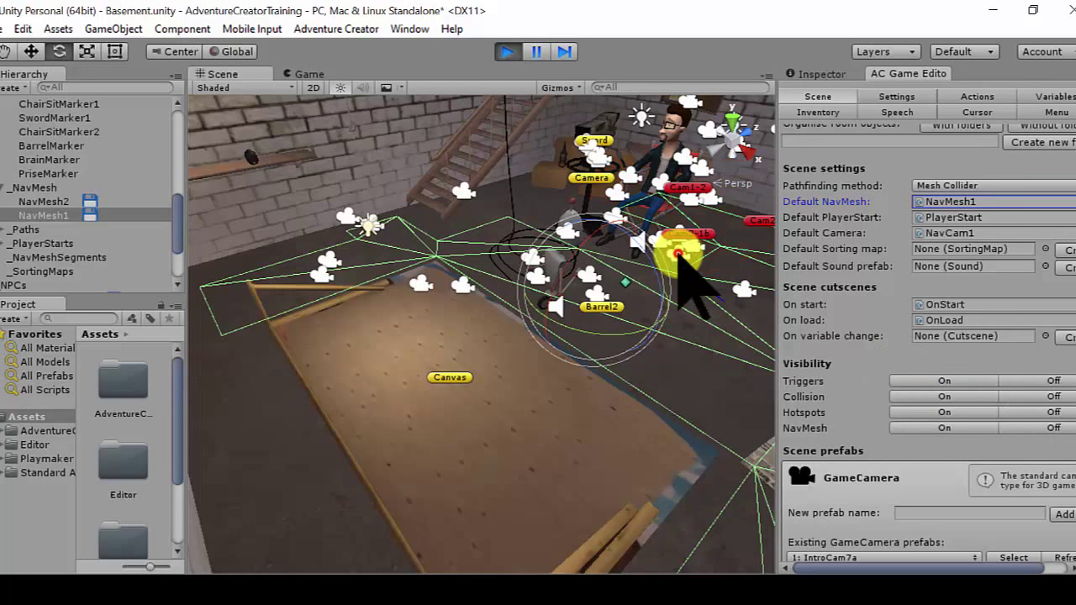
left_click(931, 380)
left_click(711, 203)
left_click(909, 394)
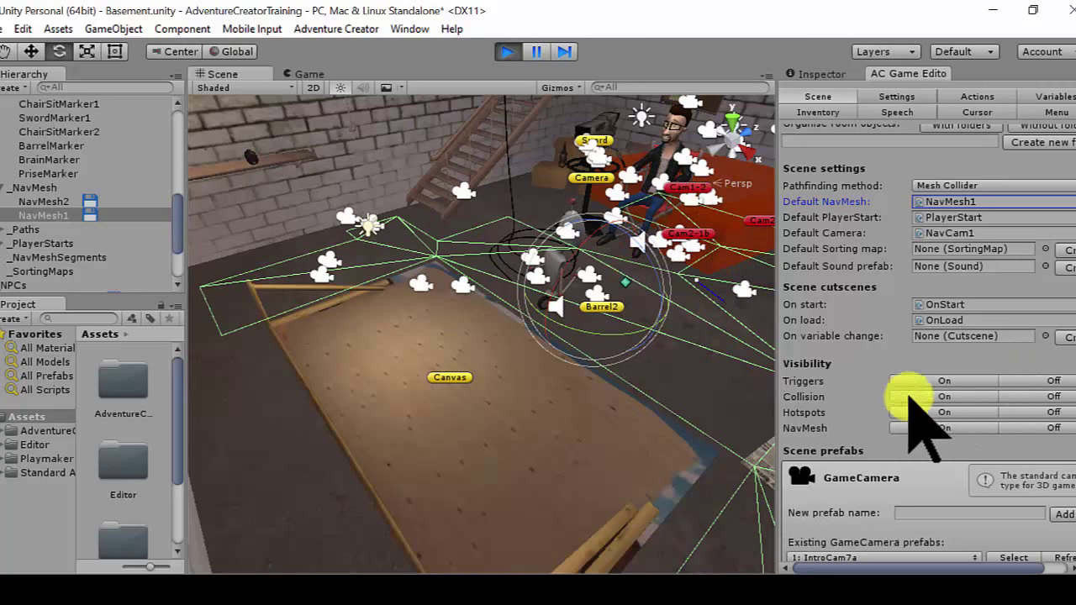
left_click(559, 290)
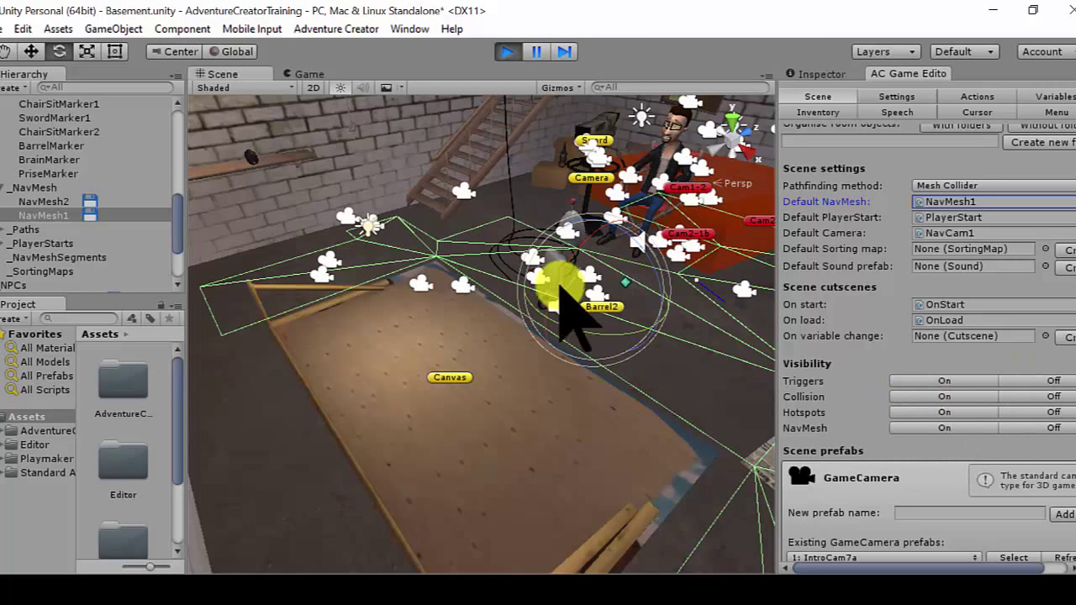
left_click(307, 74)
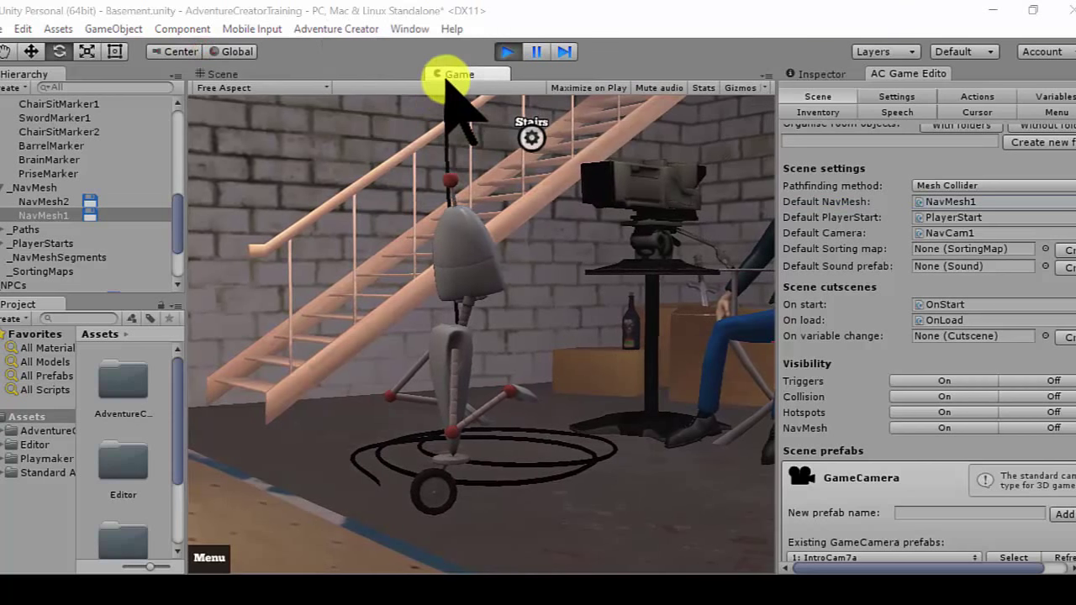
Redock the Game view to the right of the Scene view and widen the Scene pane.
mouse_move(445, 80)
left_mouse_down()
mouse_move(204, 18)
mouse_move(566, 225)
left_mouse_up()
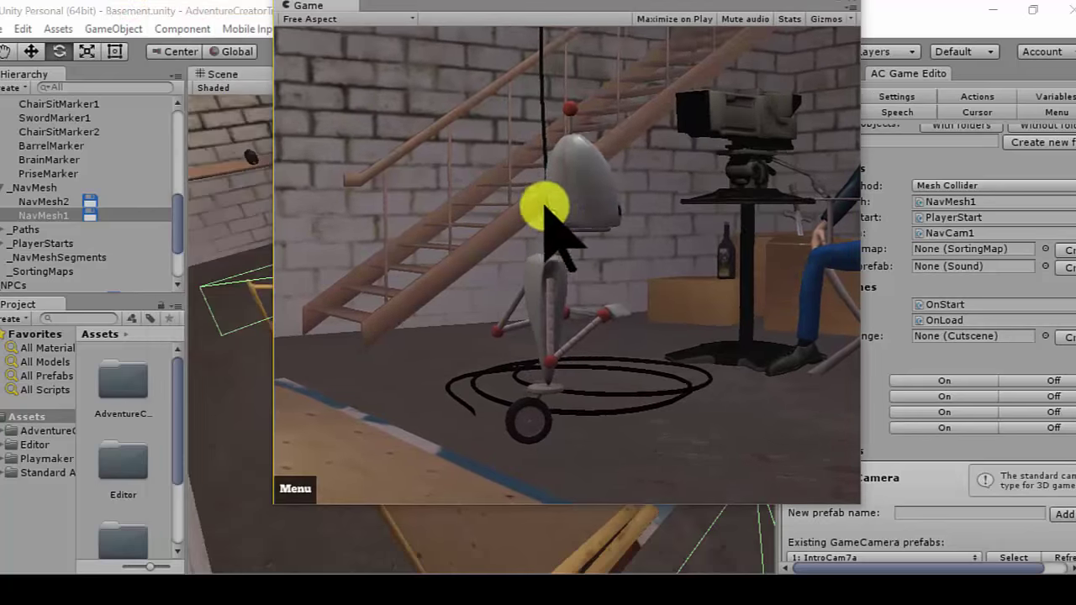
mouse_move(568, 227)
left_mouse_down()
mouse_move(427, 71)
mouse_move(277, 84)
mouse_move(262, 173)
left_mouse_up()
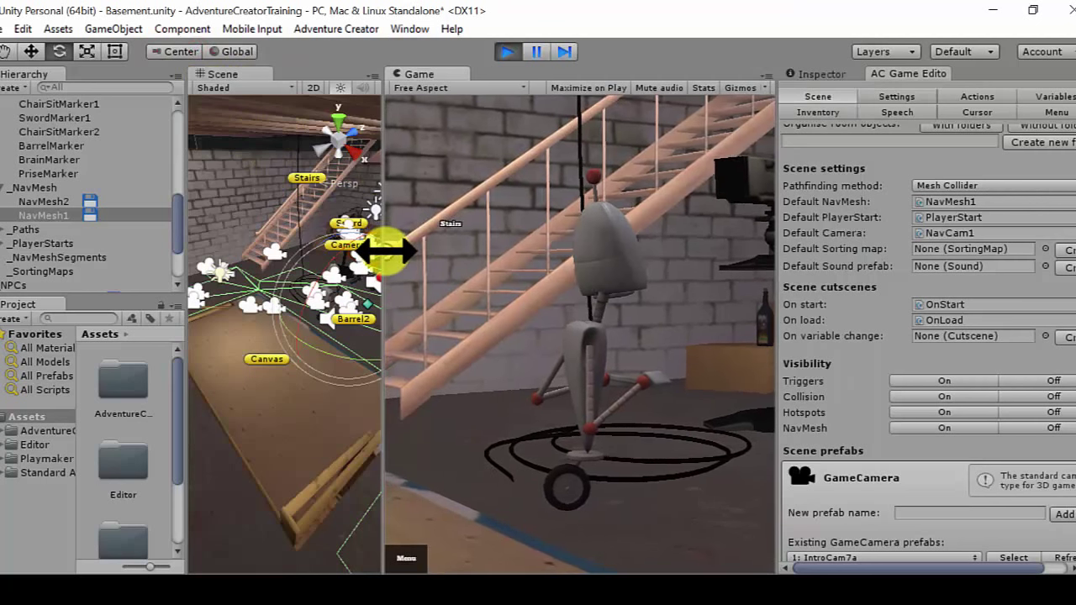
mouse_move(385, 249)
left_mouse_down()
mouse_move(494, 243)
mouse_move(477, 247)
left_mouse_up()
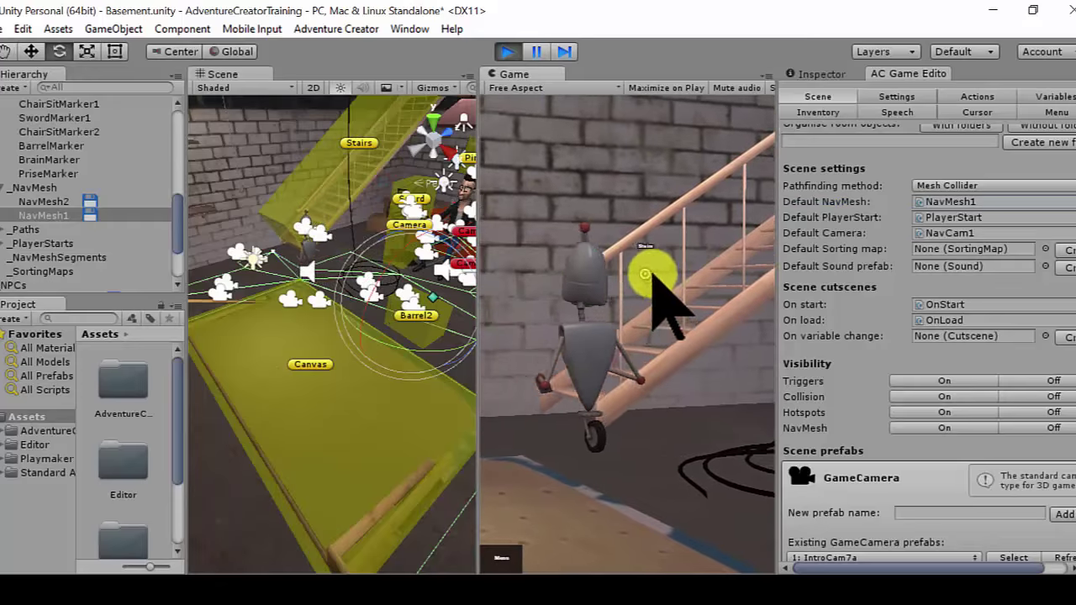
Walk Brain toward the stairs, advance the dialogue, and set NavMesh visibility On.
left_click(647, 275)
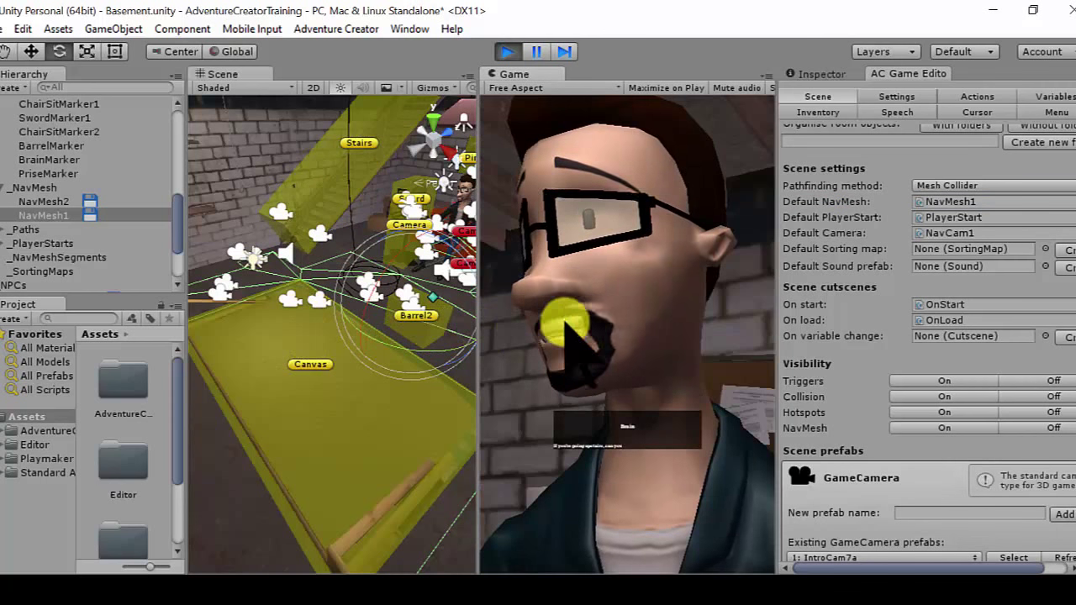
left_click(647, 458)
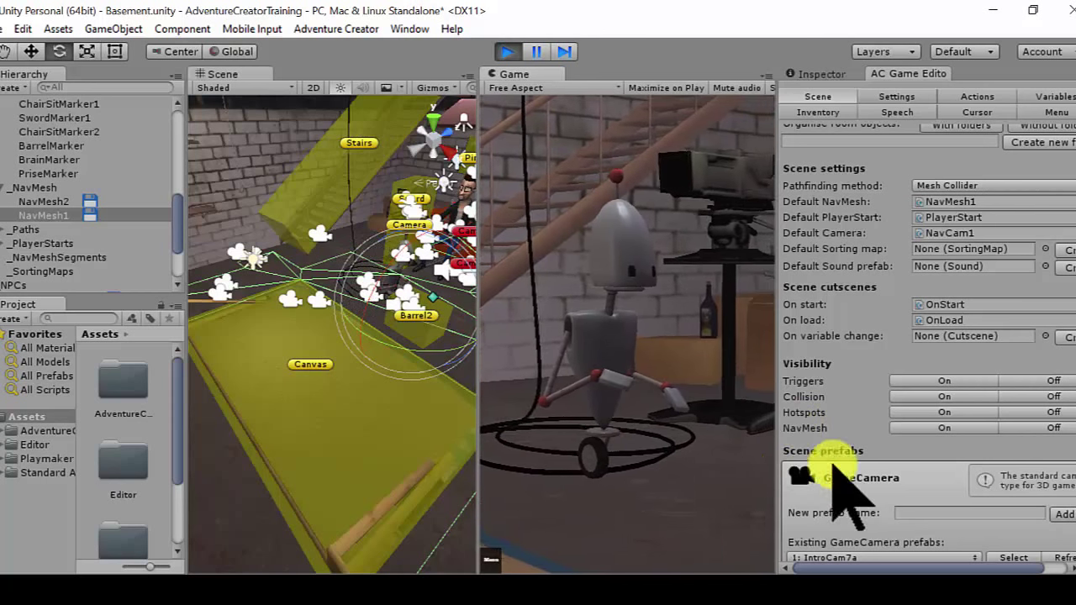
left_click(945, 429)
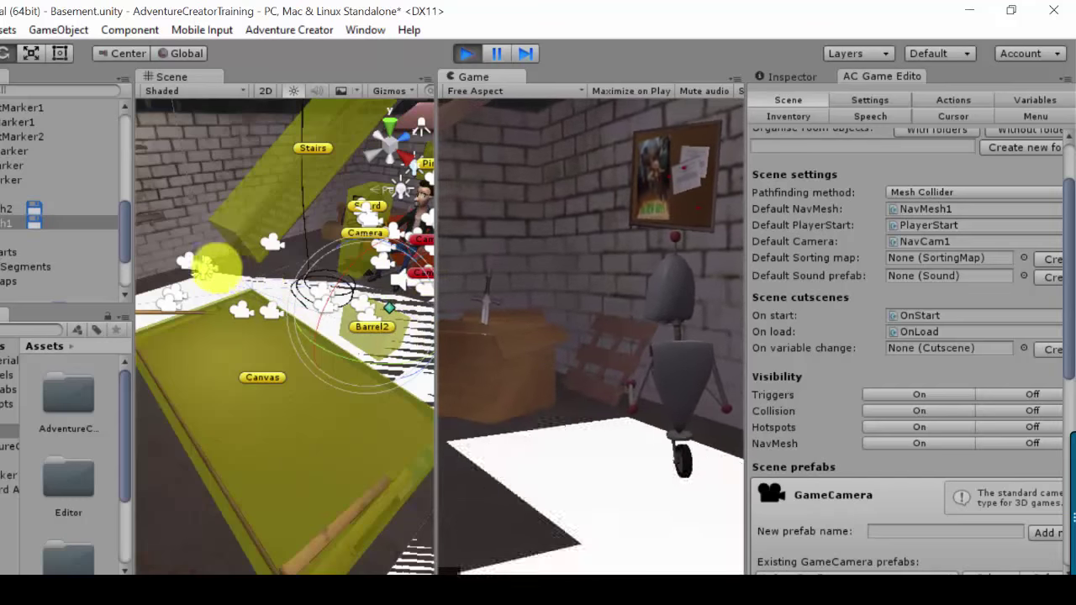
Pan and orbit the Scene view across the barrels and red floor area.
middle_click_drag(290, 311, 299, 233)
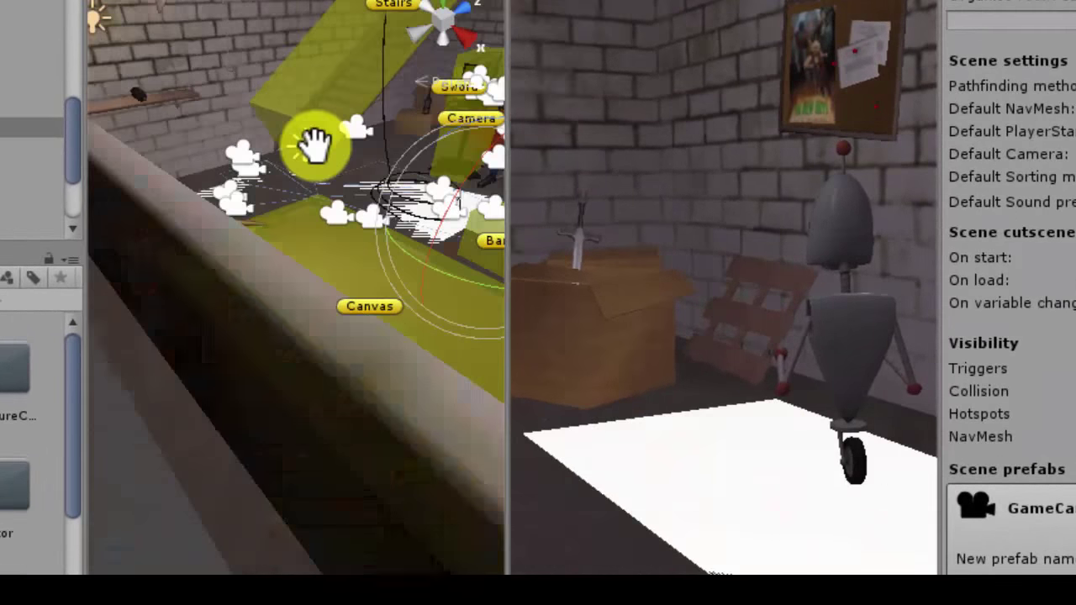
mouse_move(315, 144)
middle_mouse_down()
mouse_move(180, 197)
mouse_move(193, 156)
mouse_move(157, 199)
mouse_move(189, 158)
mouse_move(252, 157)
mouse_move(283, 127)
mouse_move(192, 190)
middle_mouse_up()
scroll(302, 220, "down", 2)
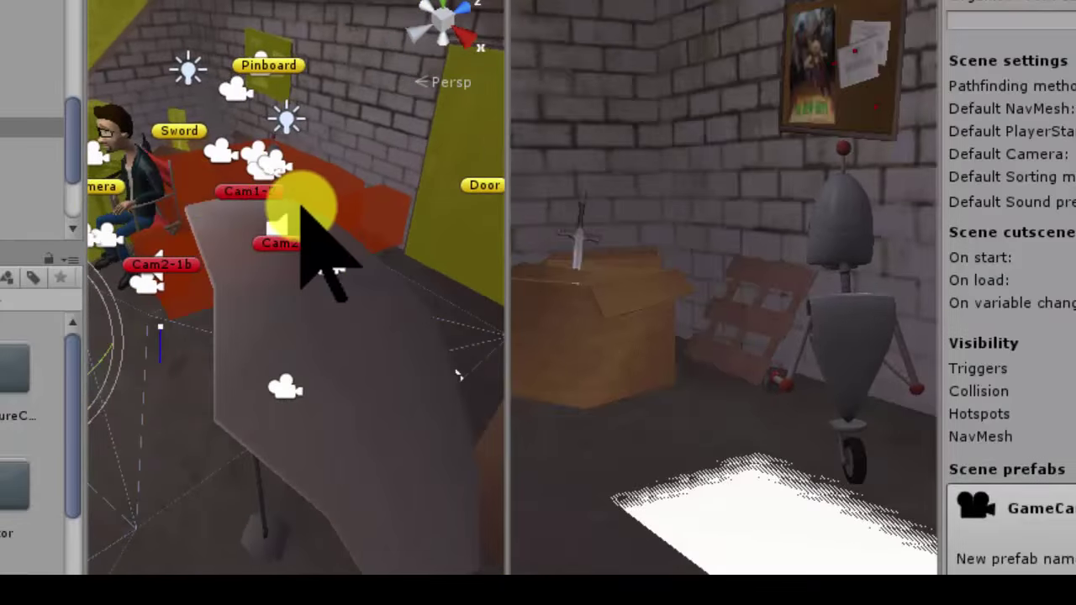
scroll(303, 221, "down", 3)
scroll(303, 220, "up", 3)
scroll(309, 210, "up", 3)
mouse_move(309, 210)
left_mouse_down("alt")
mouse_move(280, 233)
mouse_move(384, 308)
mouse_move(454, 286)
mouse_move(389, 277)
left_mouse_up("alt")
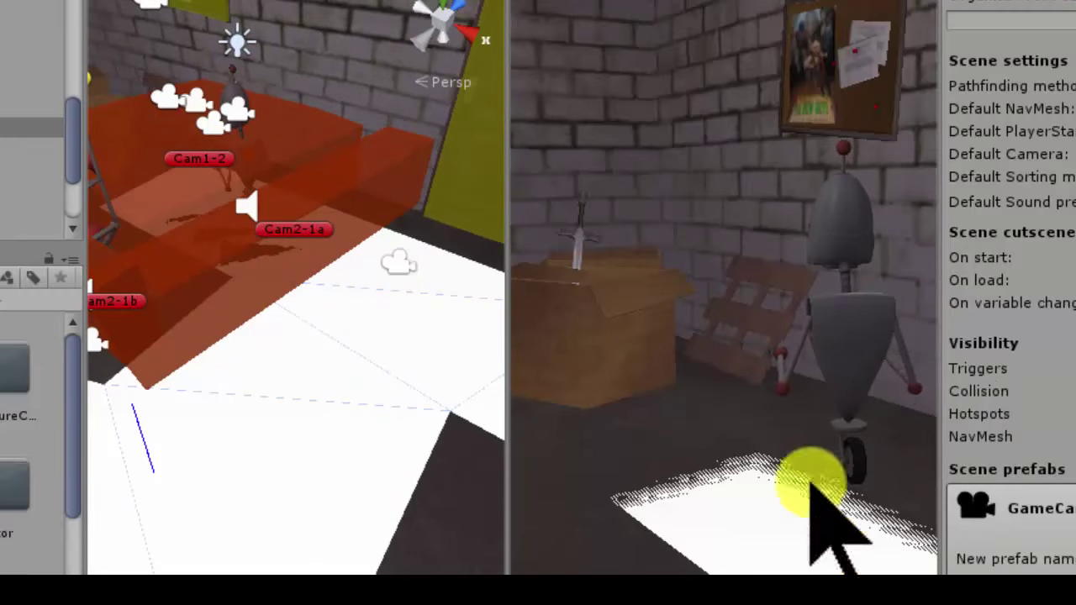
Walk the robot to three floor spots, select NavMesh2, and redock the Game view beside Scene.
left_click(811, 490)
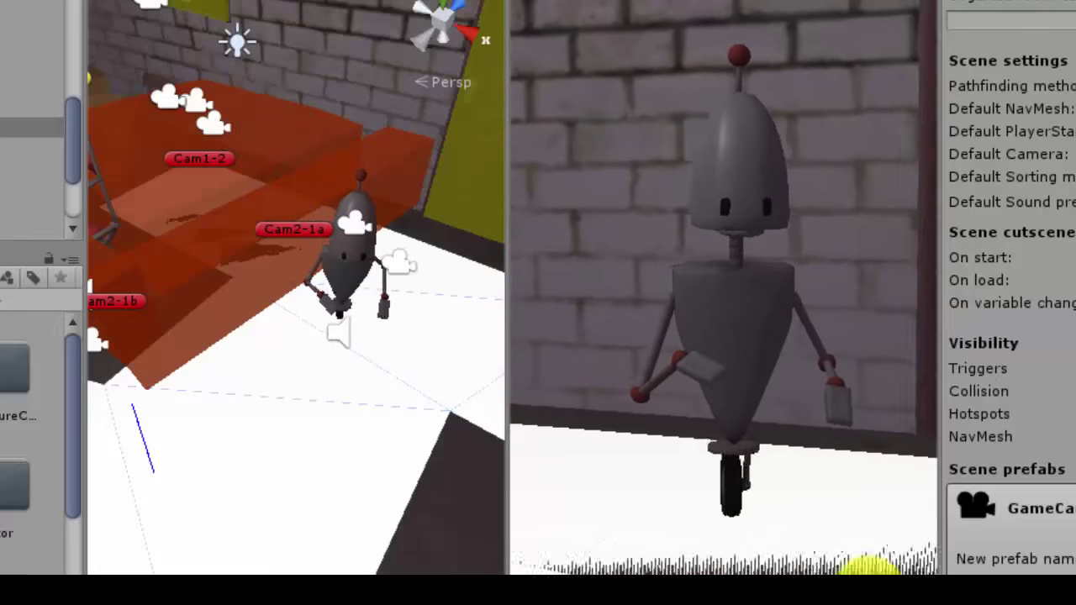
left_click(550, 463)
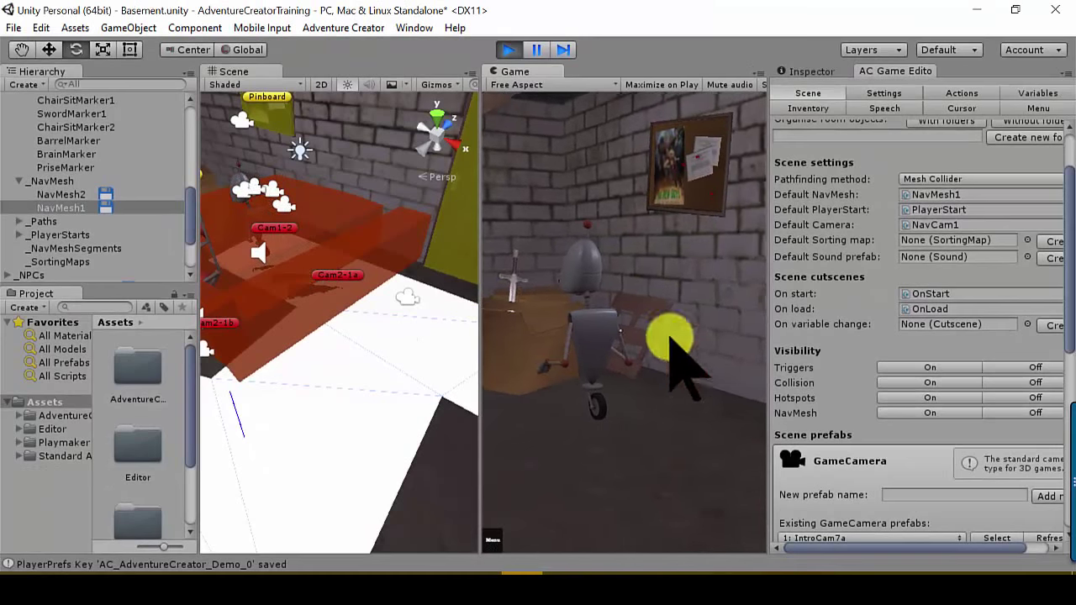
left_click(636, 340)
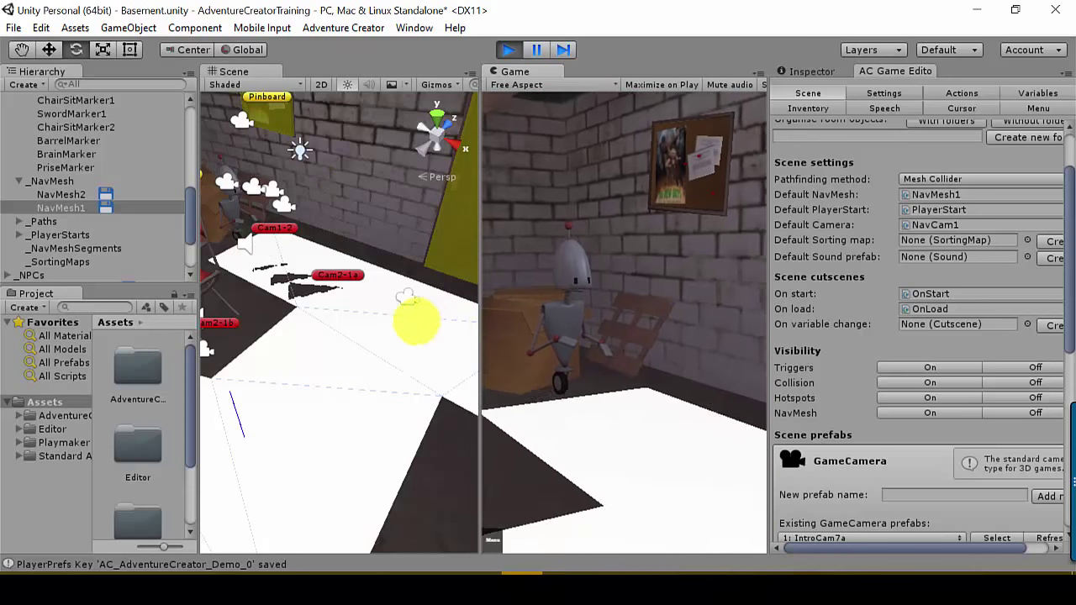
left_click(280, 230)
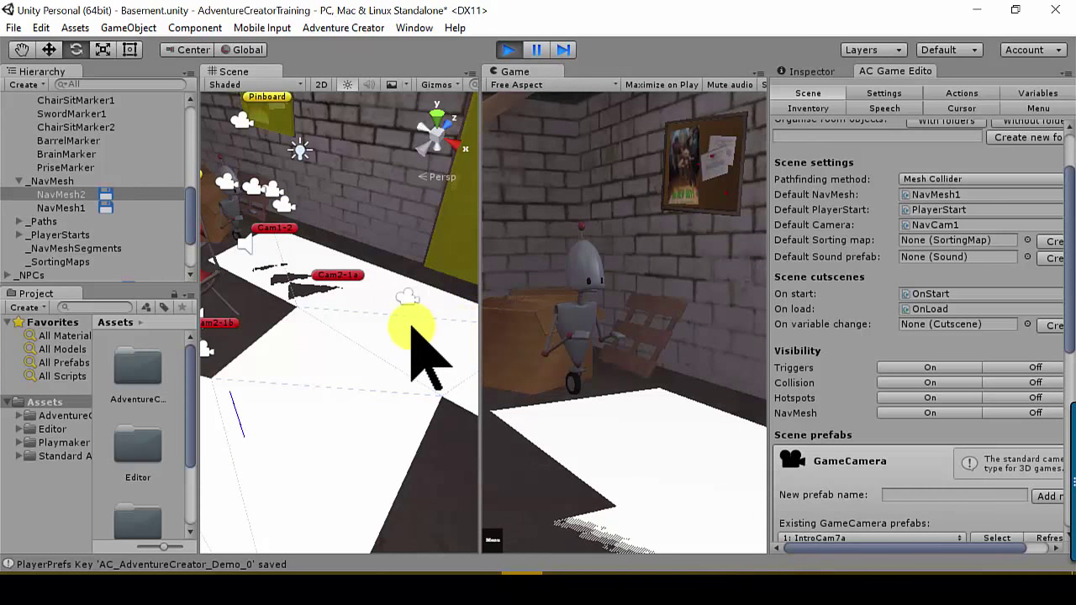
left_click_drag(514, 72, 481, 67)
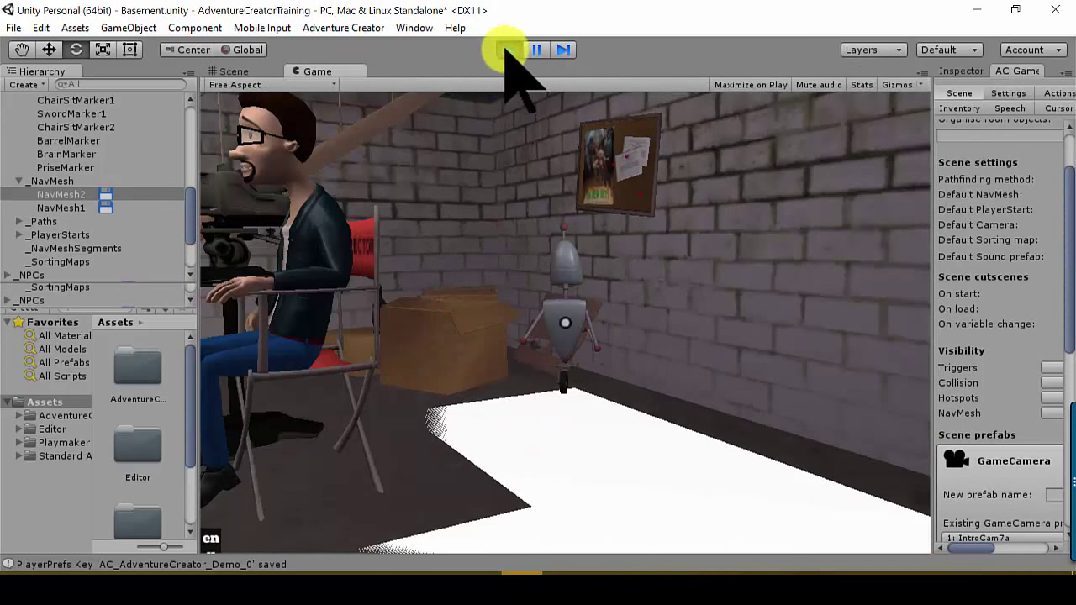
Stop Play mode and frame the Brain character in the Scene view.
left_click(508, 51)
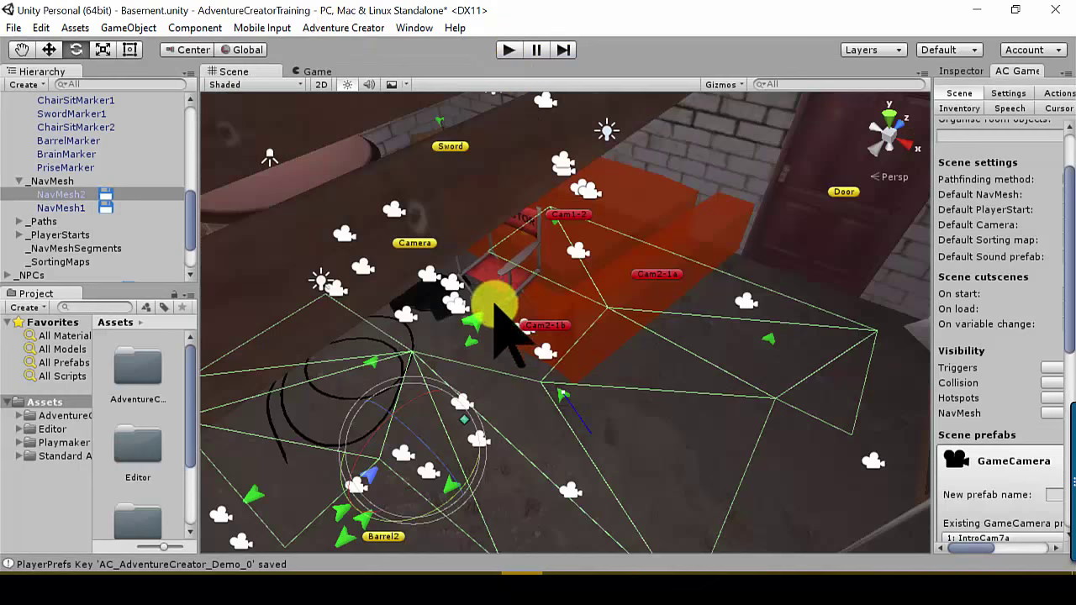
mouse_move(603, 375)
left_mouse_down("alt")
mouse_move(585, 411)
mouse_move(365, 391)
left_mouse_up("alt")
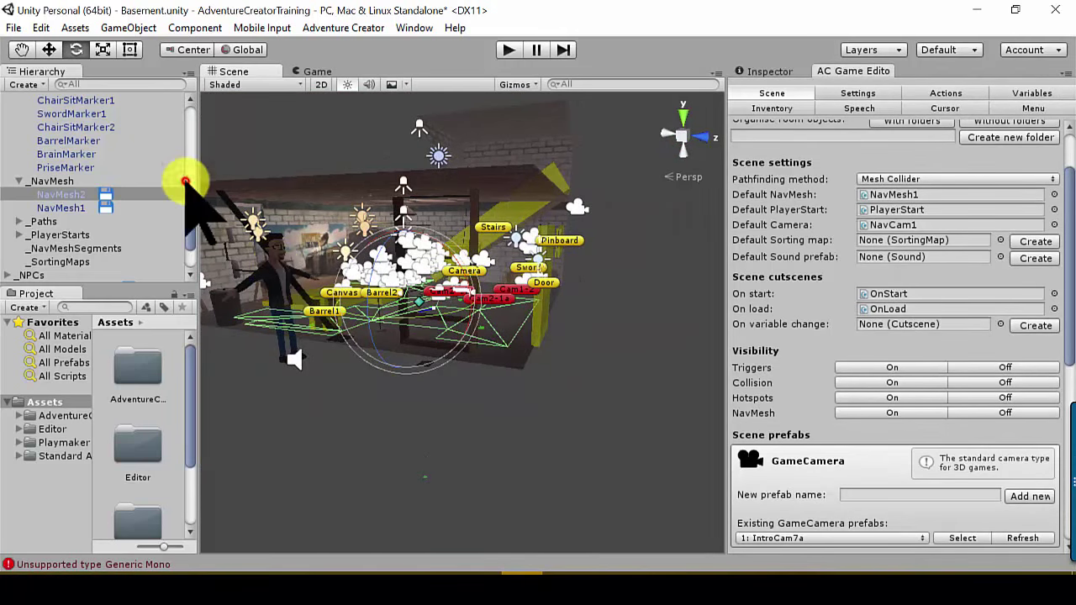
left_click(280, 246)
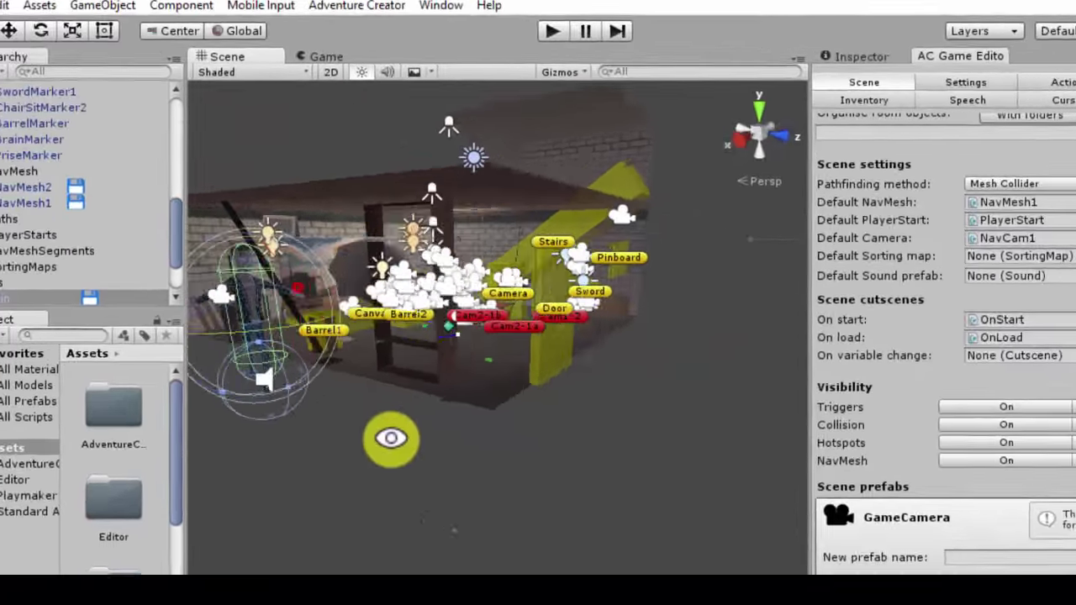
left_click_drag(392, 431, 424, 407, "alt")
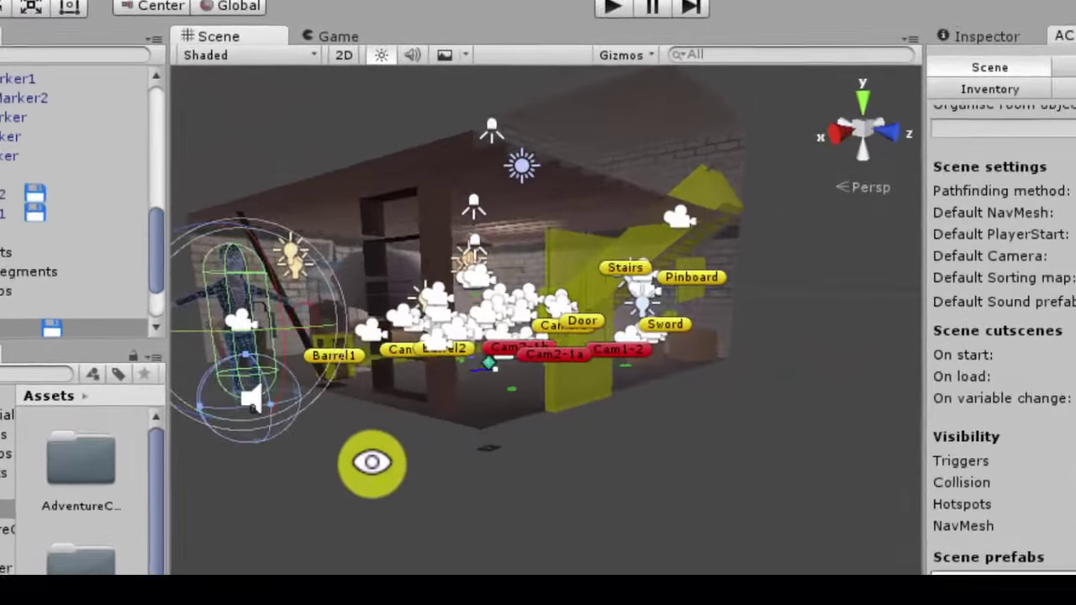
scroll(470, 521, "up", 3)
left_click_drag(456, 516, 512, 508, "alt")
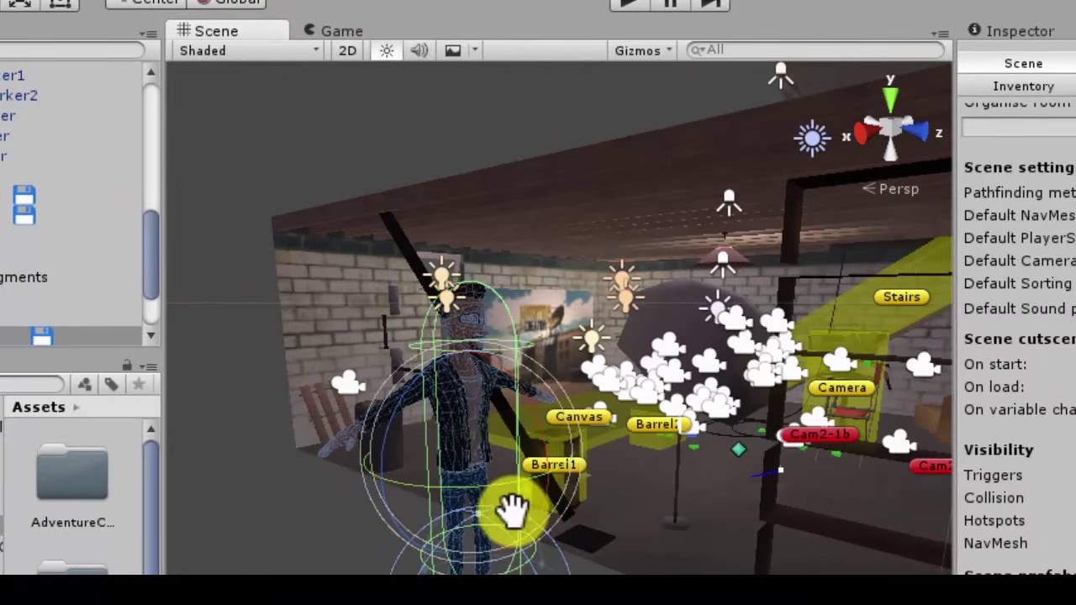
scroll(503, 494, "up", 3)
scroll(493, 488, "up", 3)
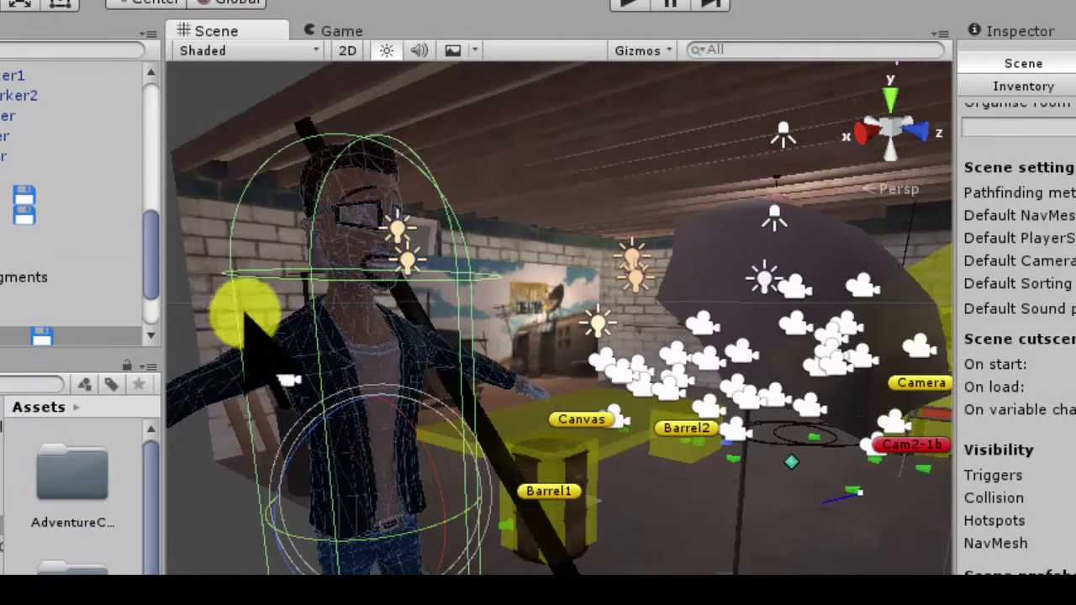
scroll(153, 252, "up", 3)
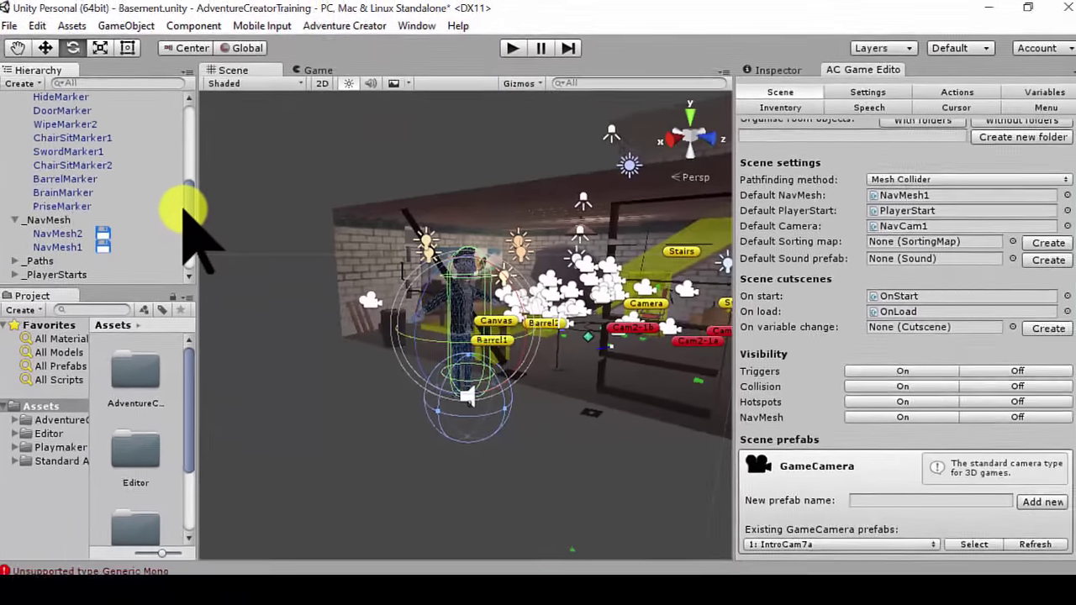
scroll(187, 228, "down", 3)
scroll(186, 231, "down", 2)
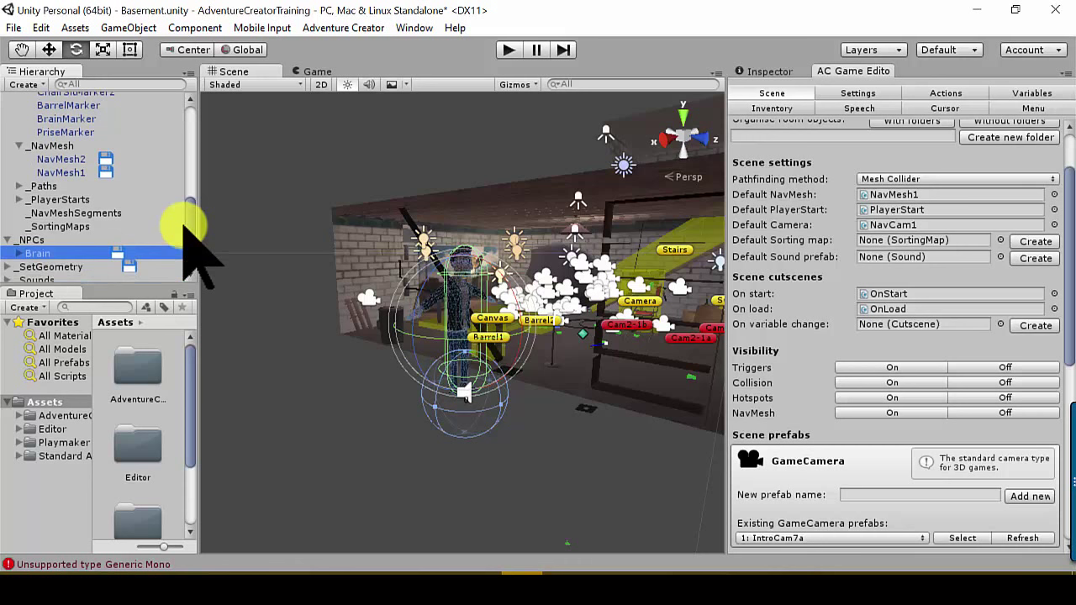
scroll(183, 252, "down", 2)
Select Brain under _NPCs and review its Inspector components down to the Capsule Collider.
left_click(33, 195)
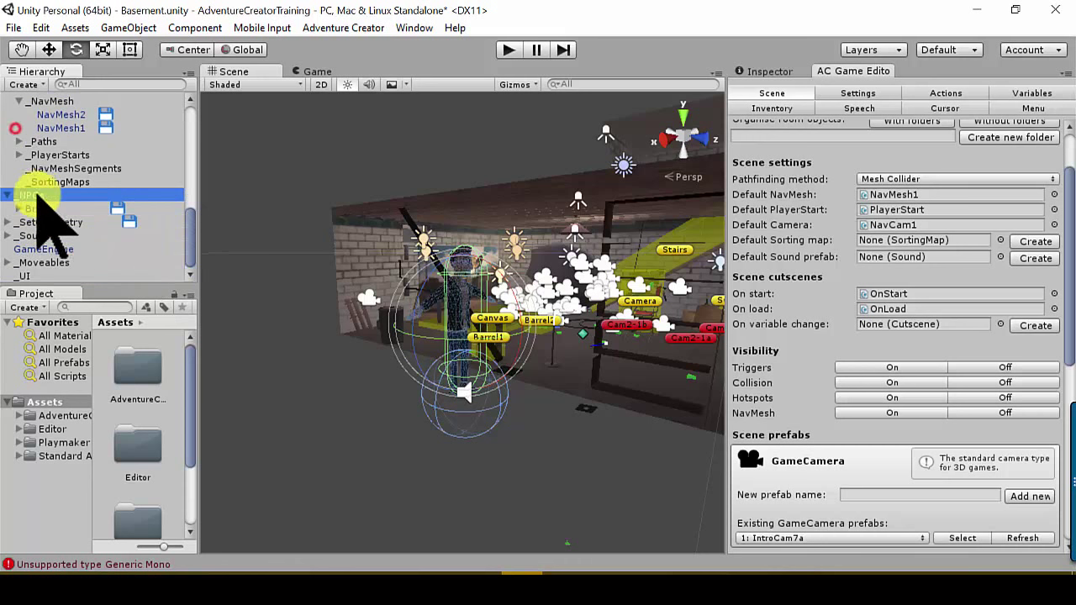
left_click(51, 208)
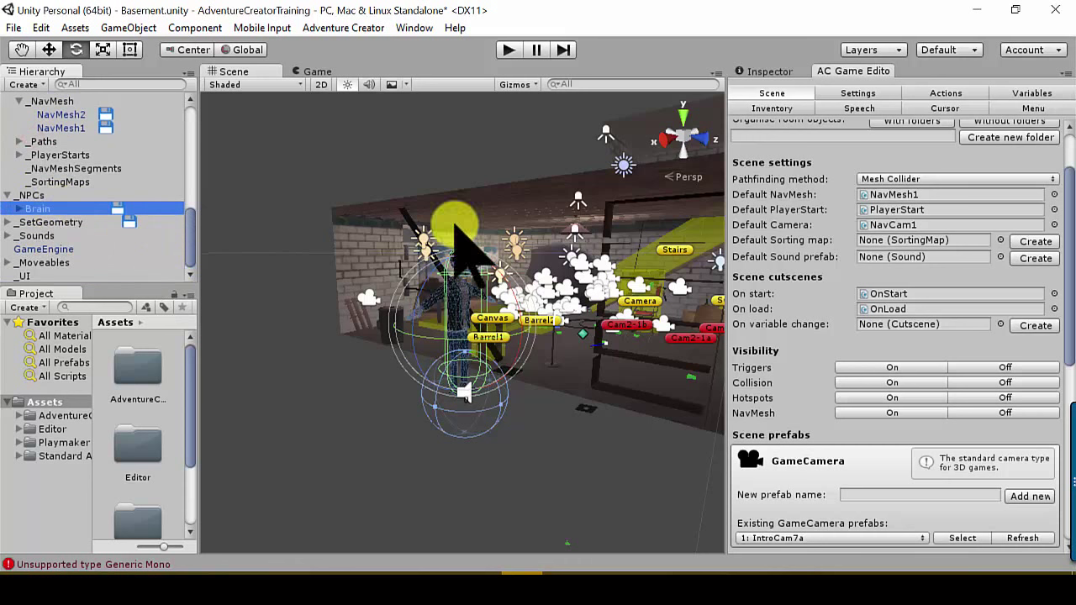
left_click(768, 72)
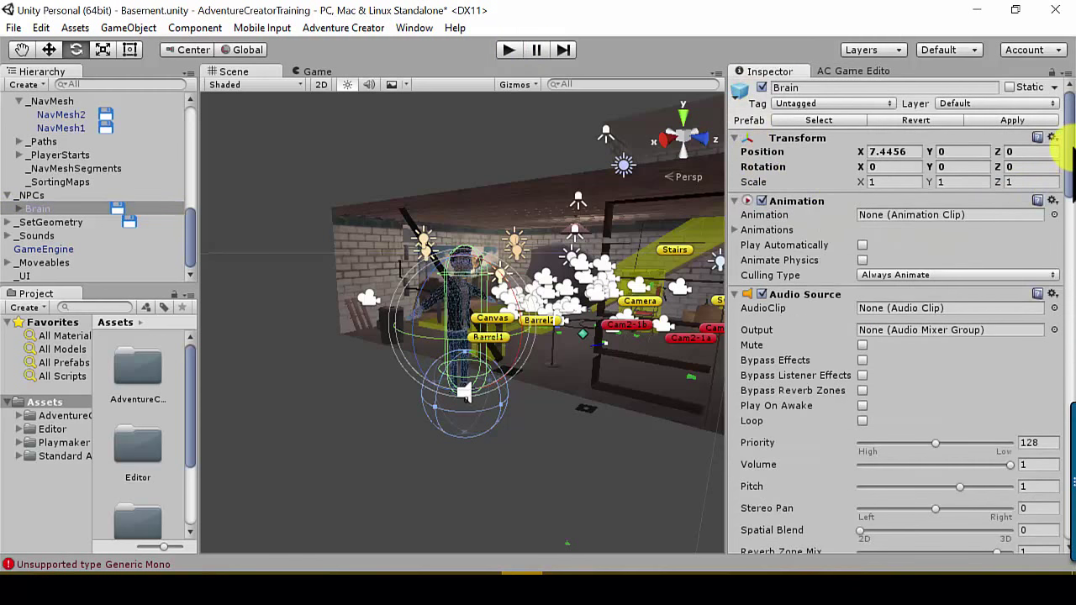
scroll(1066, 153, "down", 3)
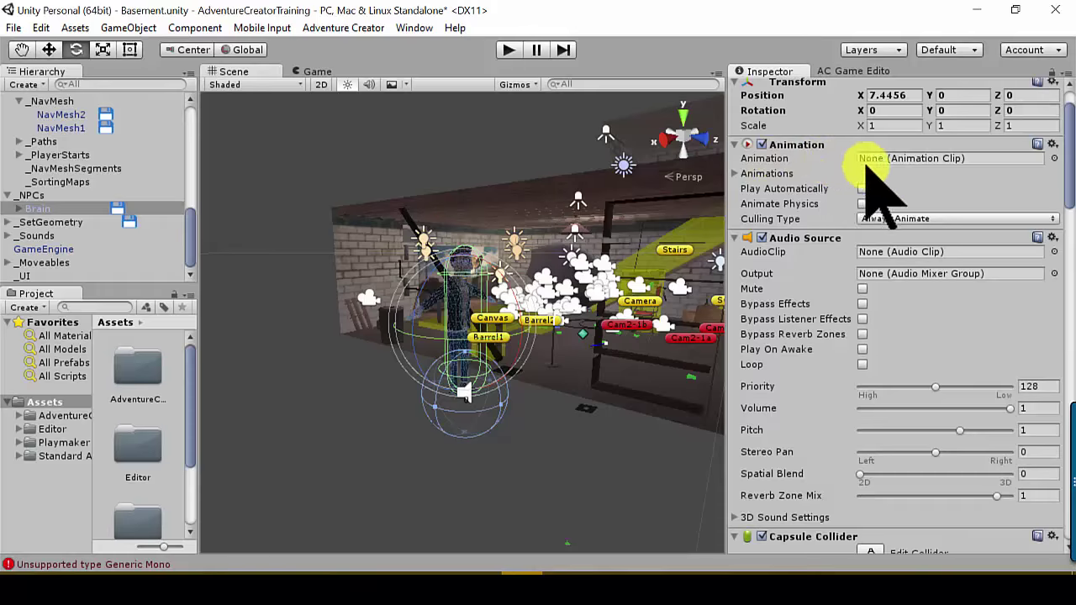
left_click(743, 173)
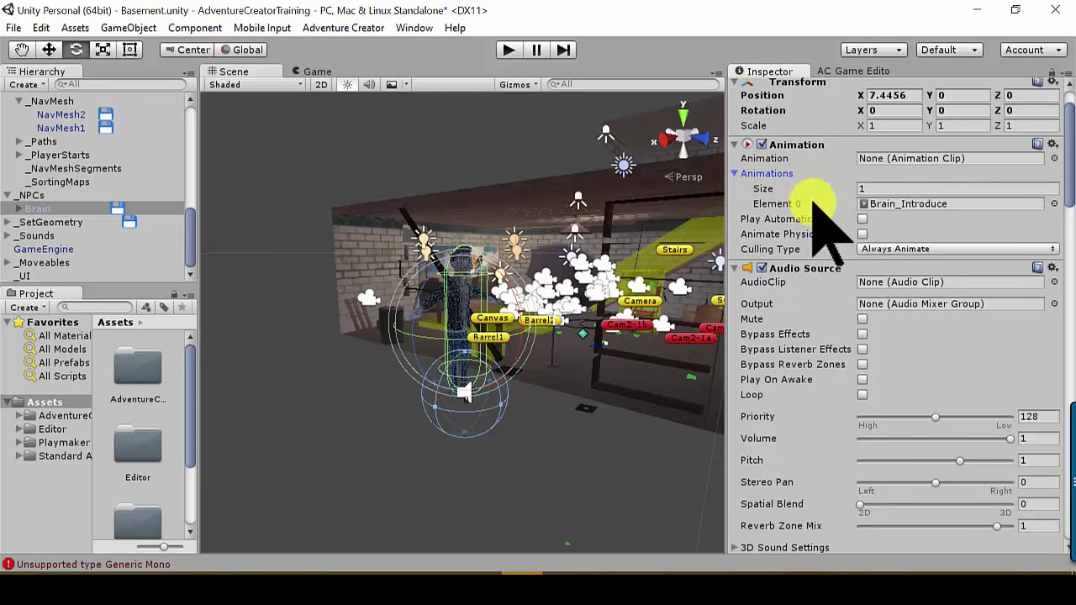
left_click(733, 174)
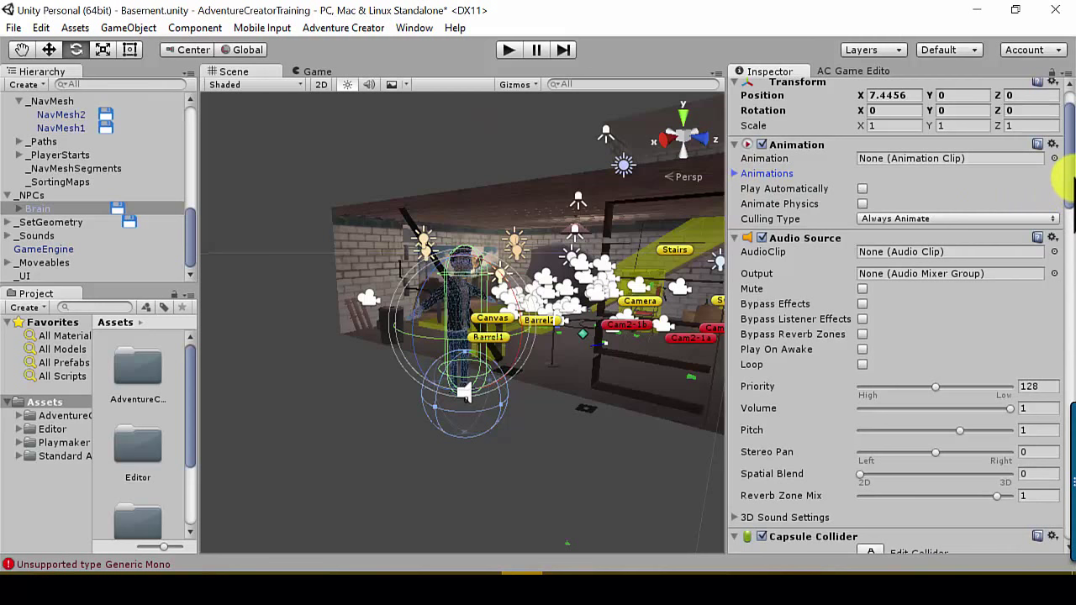
scroll(1060, 193, "down", 5)
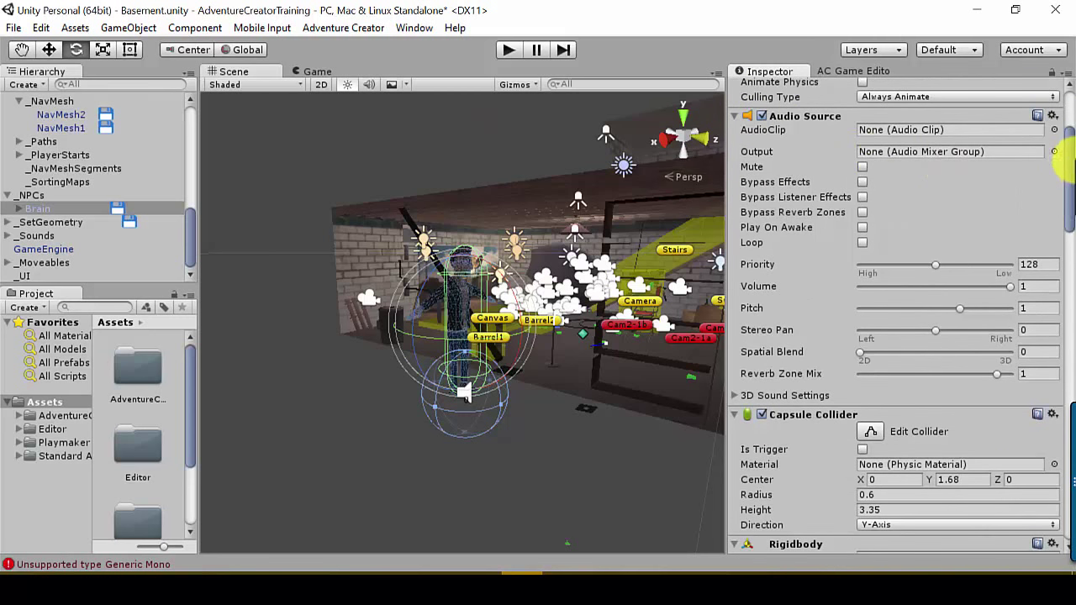
left_click_drag(1065, 155, 1061, 214)
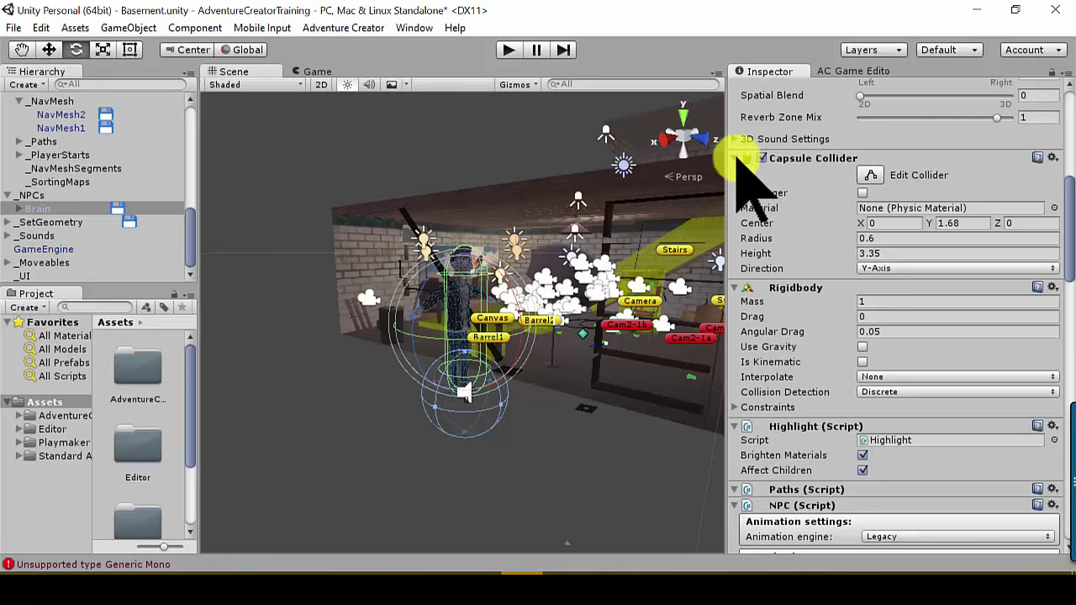
left_click(736, 158)
left_click(790, 158)
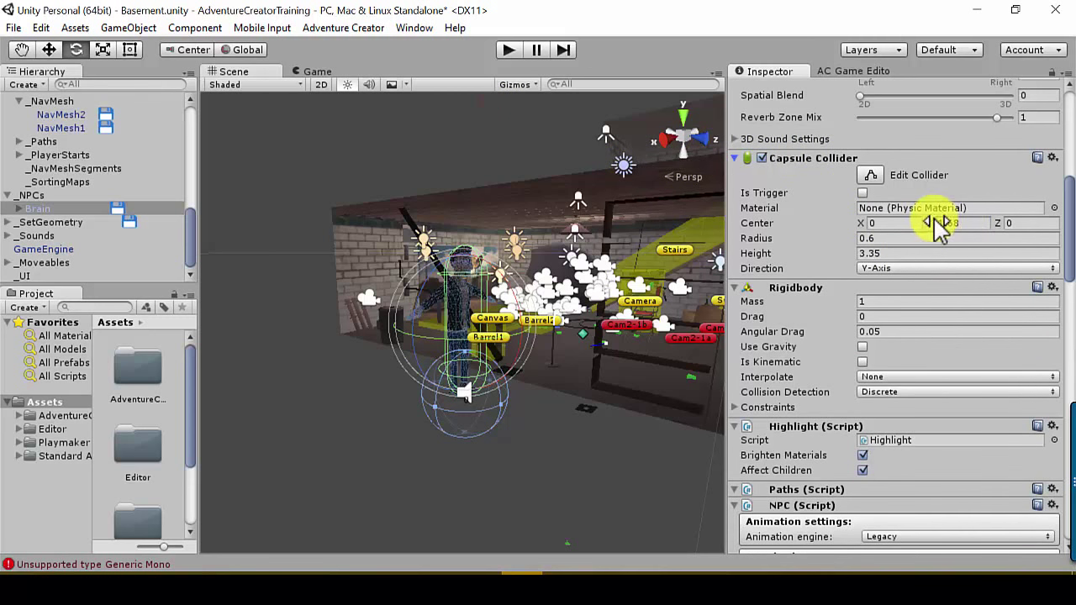
Scrub Brain's Capsule Collider Center Y to 1.7, then scroll down to the NPC script.
mouse_move(935, 227)
left_mouse_down()
mouse_move(925, 227)
mouse_move(931, 237)
left_mouse_up()
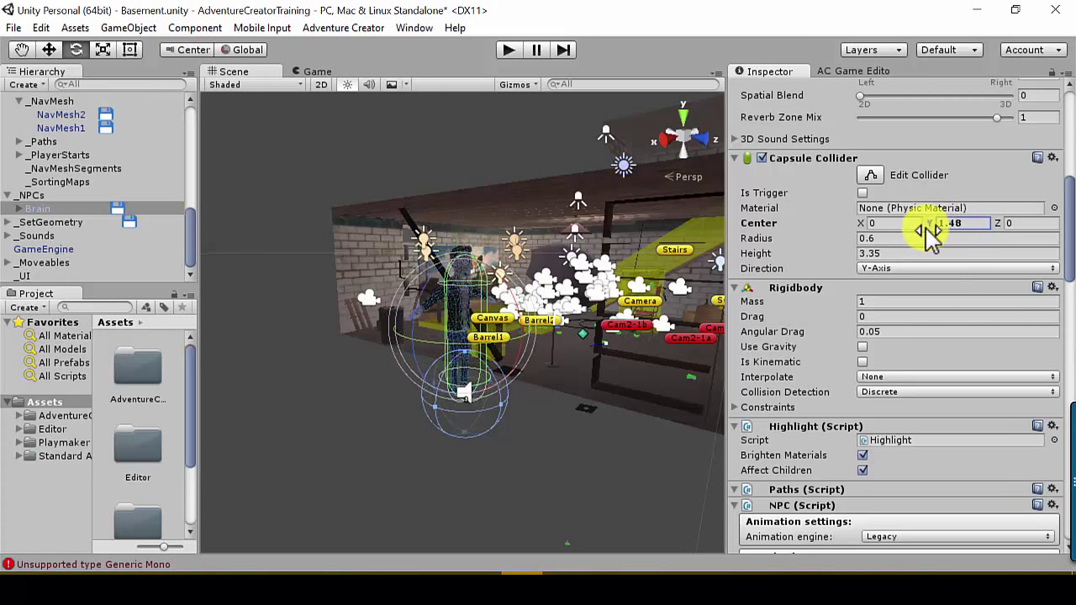
left_click_drag(622, 158, 827, 329)
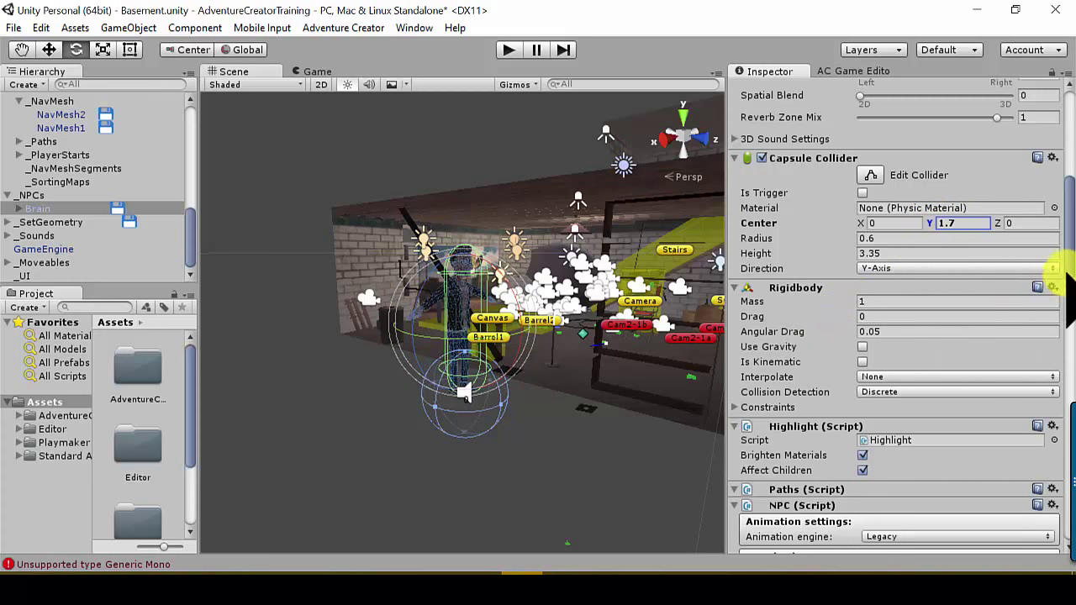
scroll(1051, 269, "down", 2)
scroll(1034, 294, "down", 2)
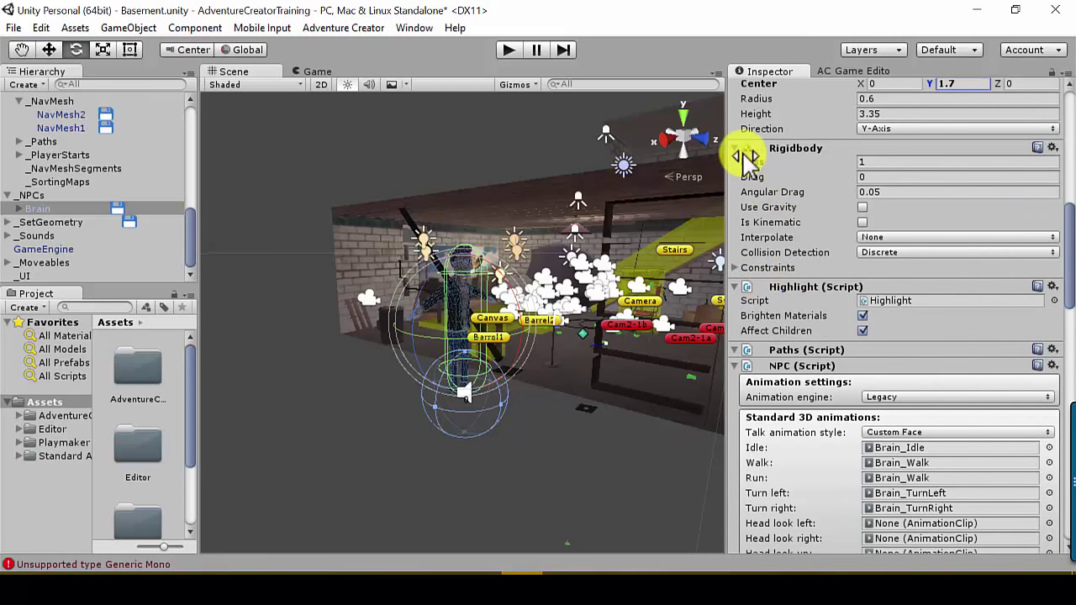
scroll(1061, 262, "down", 2)
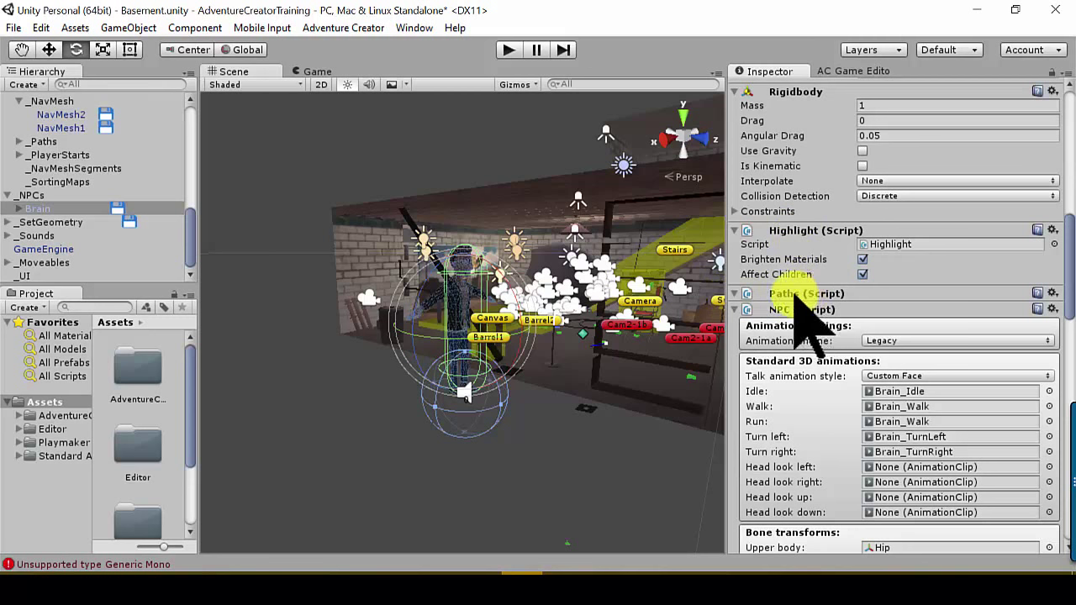
left_click_drag(1068, 273, 1060, 323)
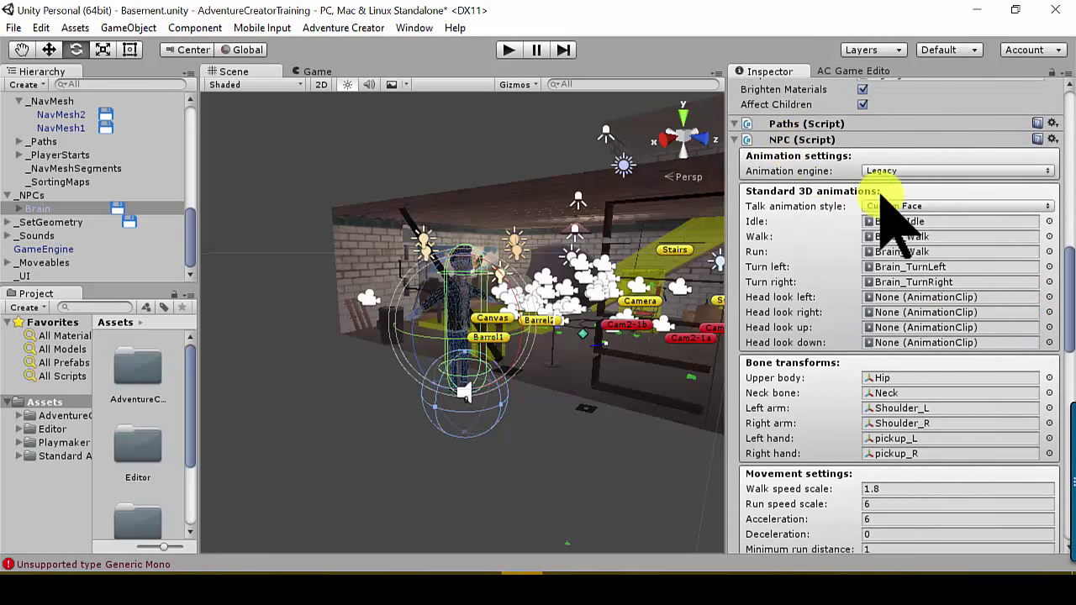
left_click(1014, 171)
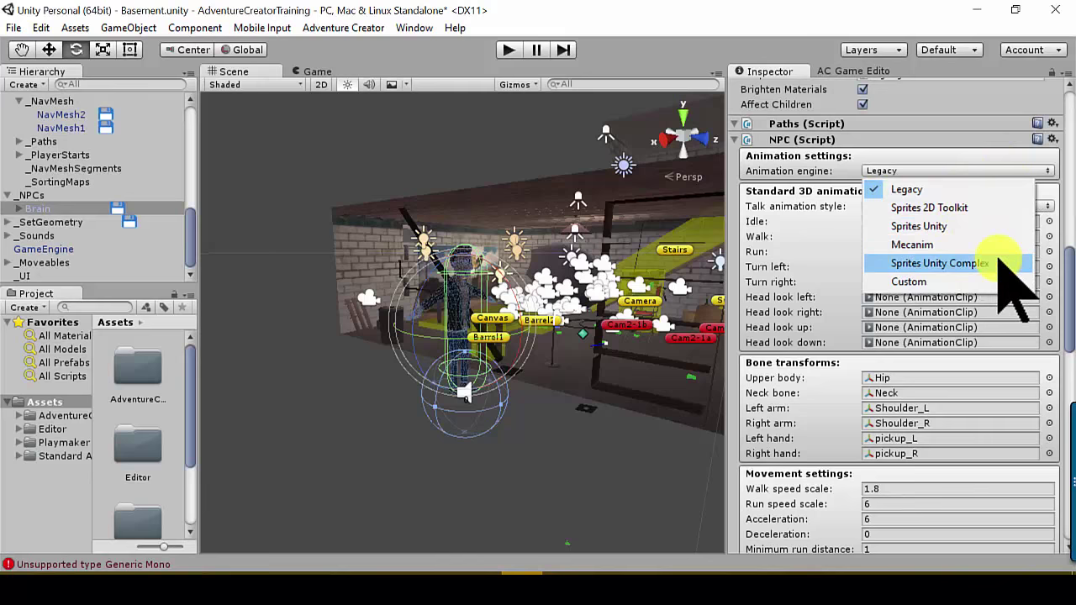
left_click(1004, 190)
left_click_drag(1067, 248, 1068, 263)
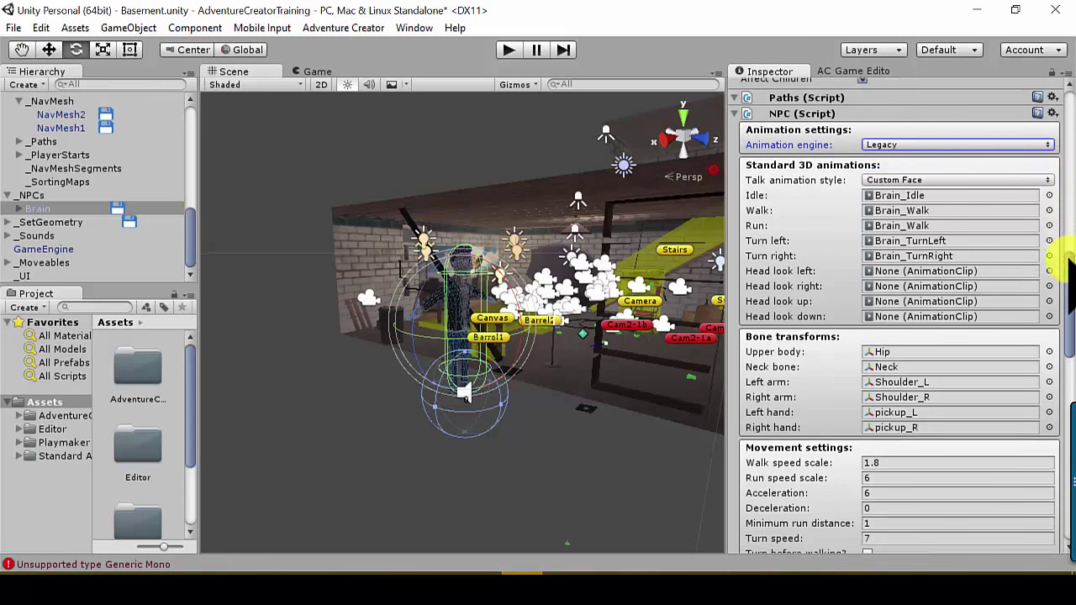
left_click(1008, 145)
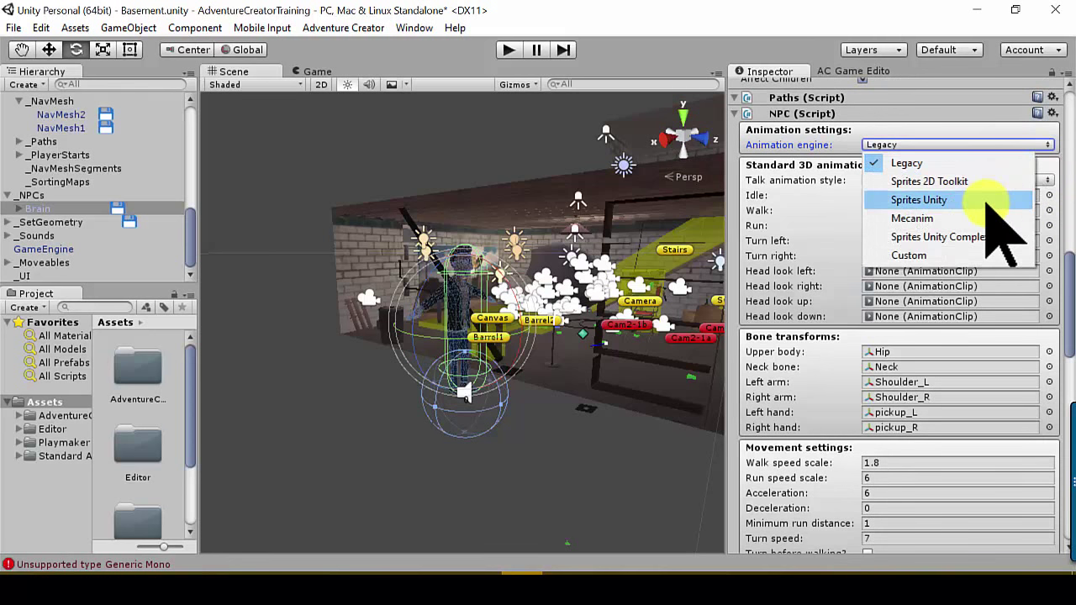
left_click(1070, 290)
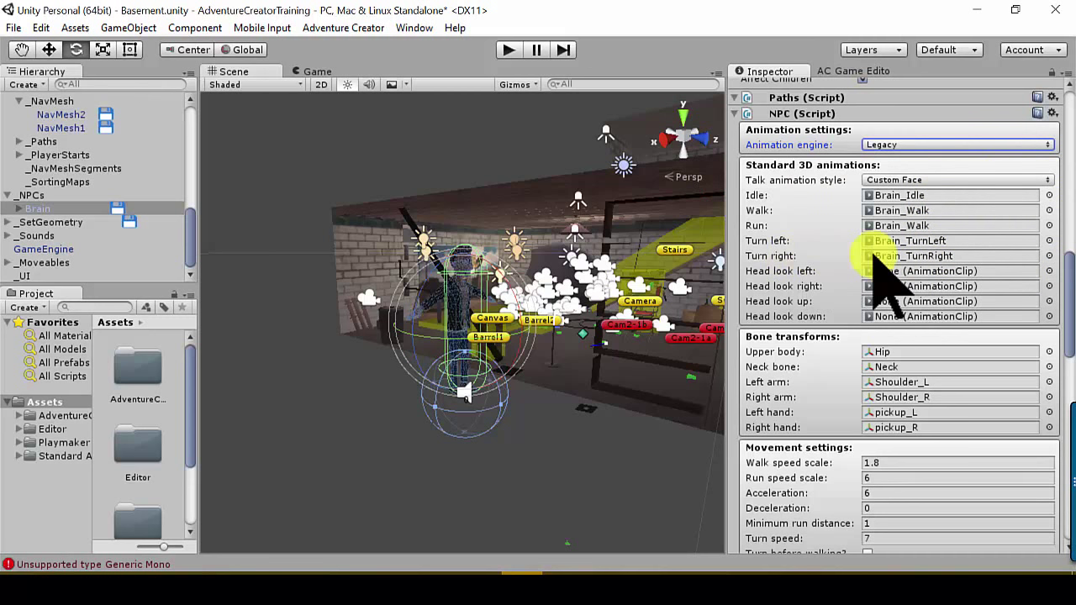
left_click_drag(1065, 269, 1067, 329)
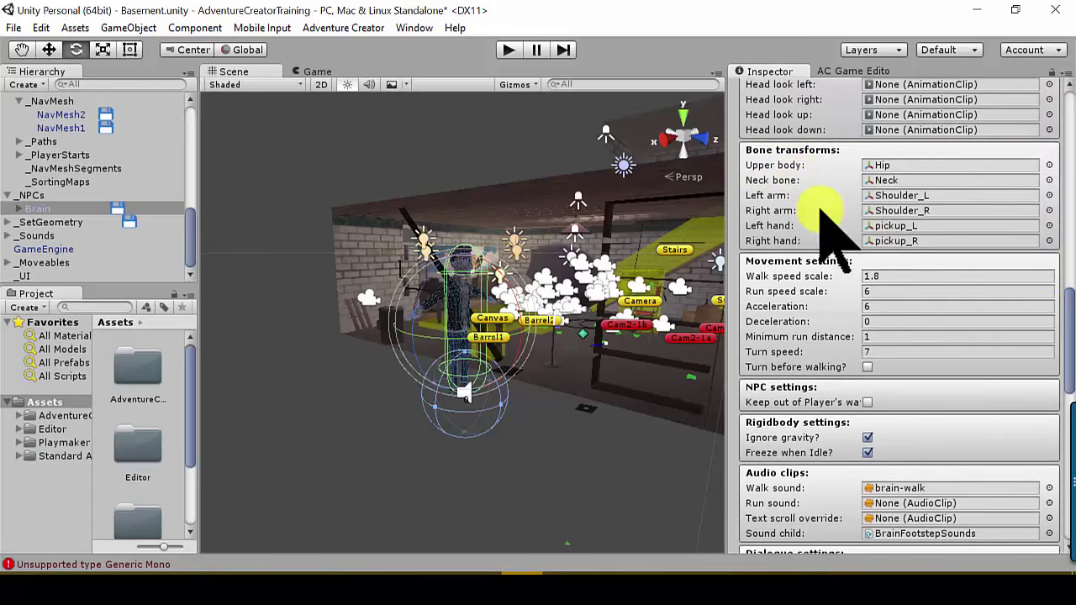
scroll(1065, 312, "down", 3)
scroll(1069, 324, "down", 4)
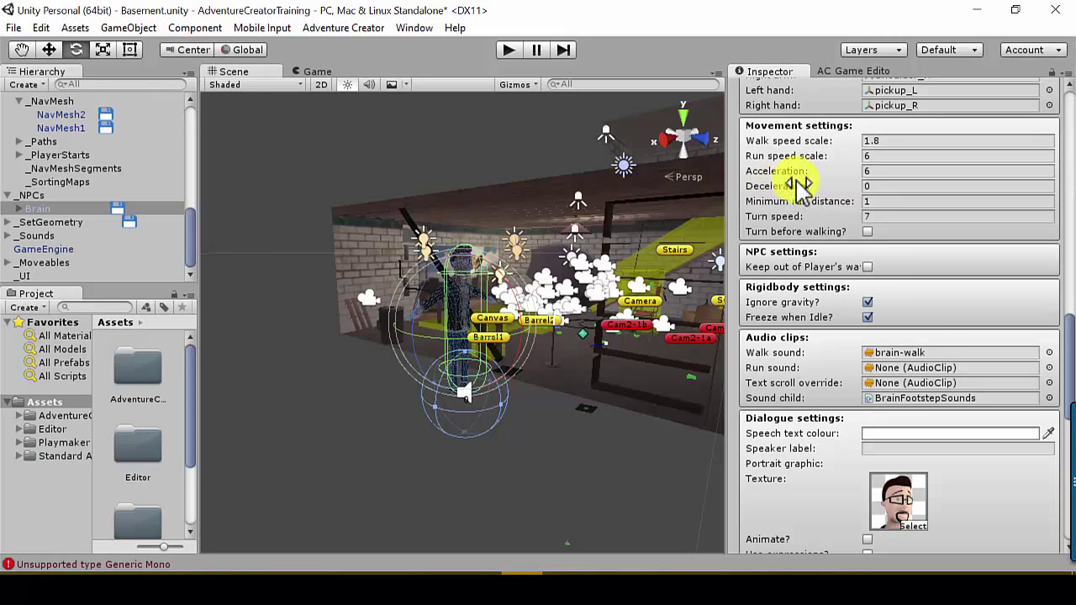
scroll(1063, 332, "down", 3)
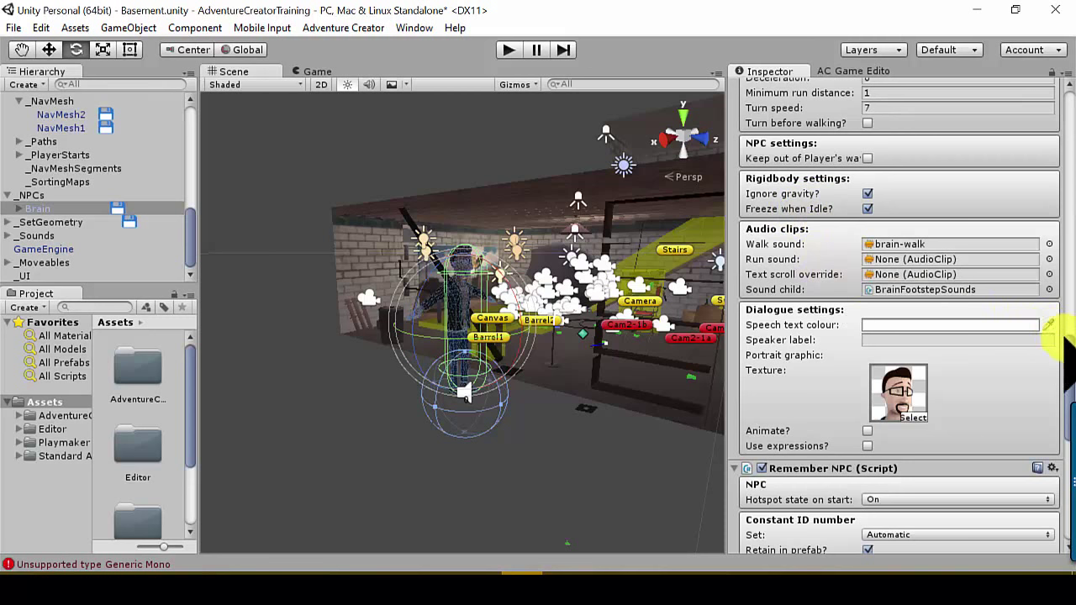
scroll(1064, 355, "down", 2)
scroll(1065, 362, "down", 1)
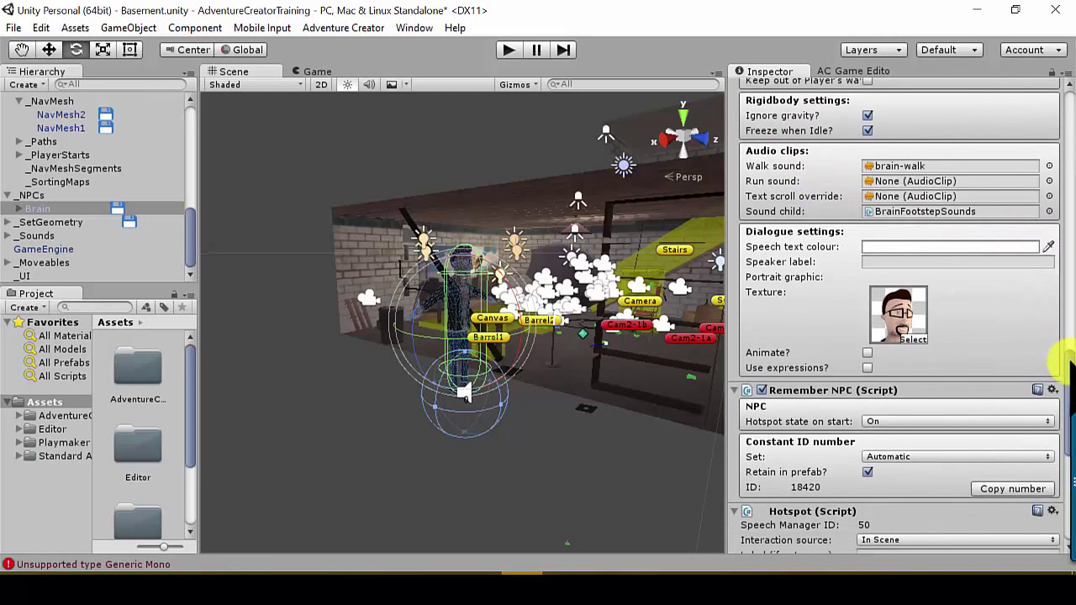
scroll(1066, 361, "up", 1)
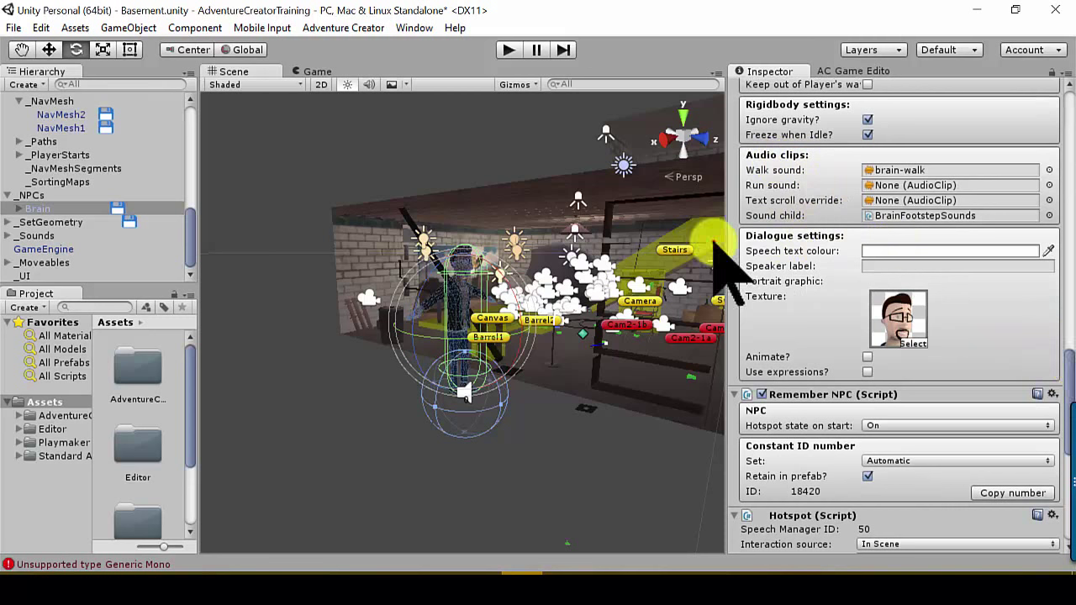
scroll(1066, 407, "down", 5)
scroll(1065, 408, "up", 2)
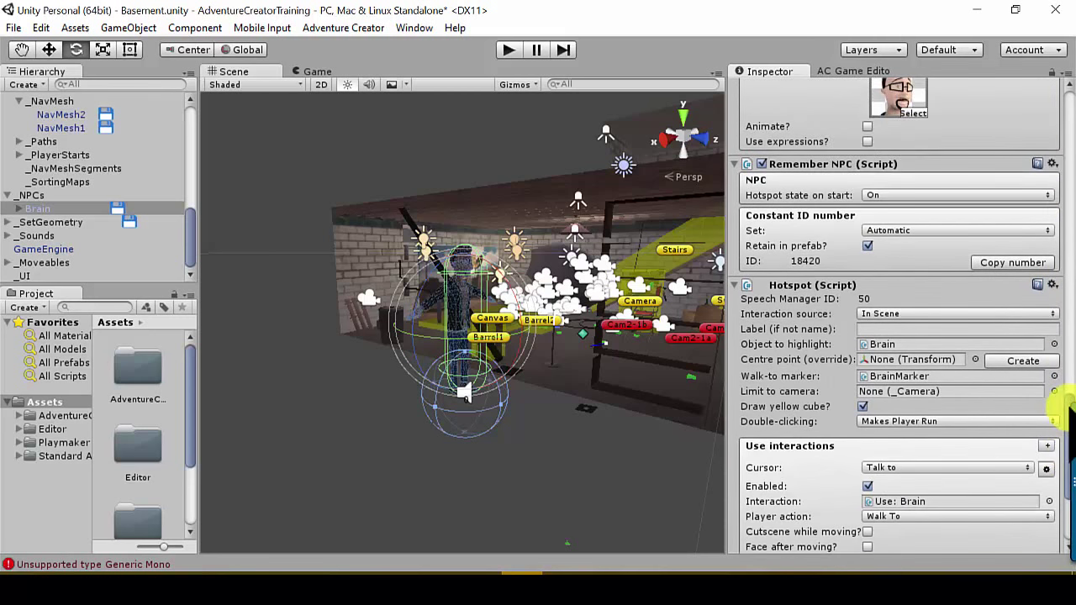
scroll(1065, 408, "down", 1)
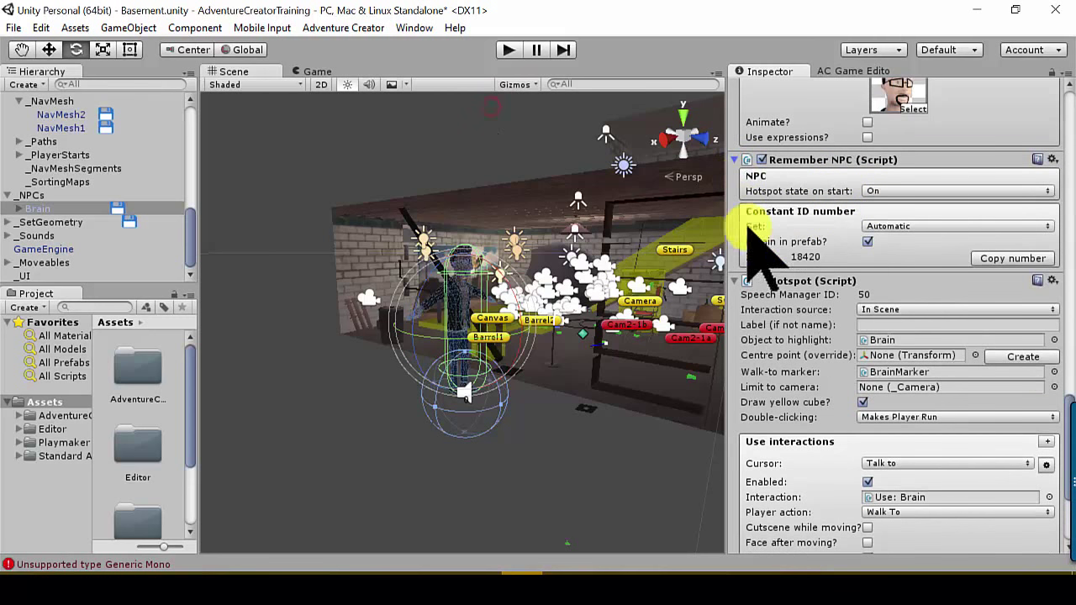
left_click_drag(1069, 405, 1069, 435)
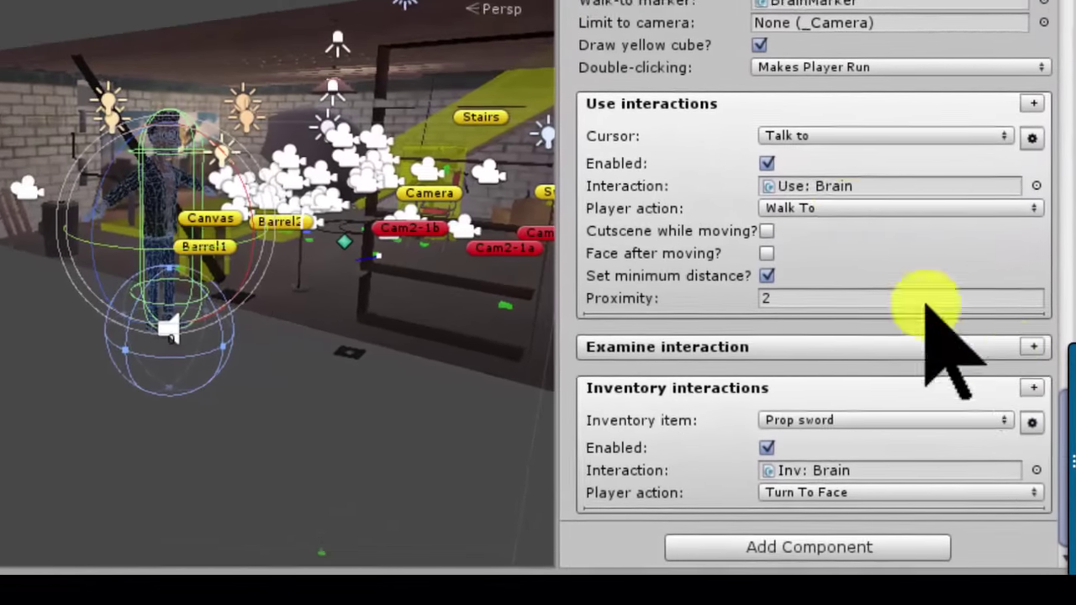
scroll(672, 95, "up", 3)
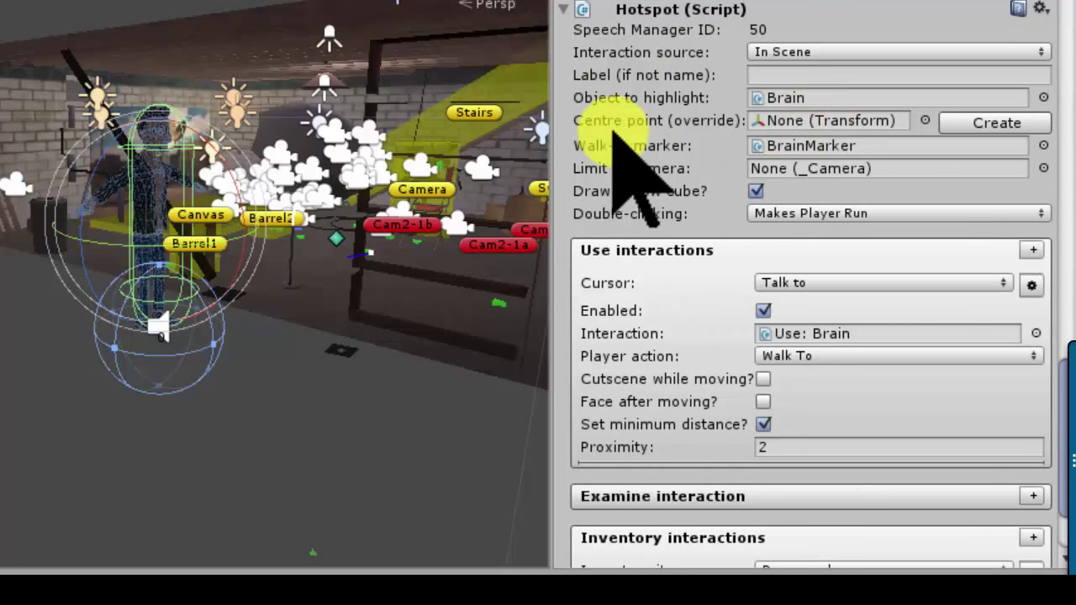
scroll(680, 155, "down", 3)
scroll(691, 147, "down", 3)
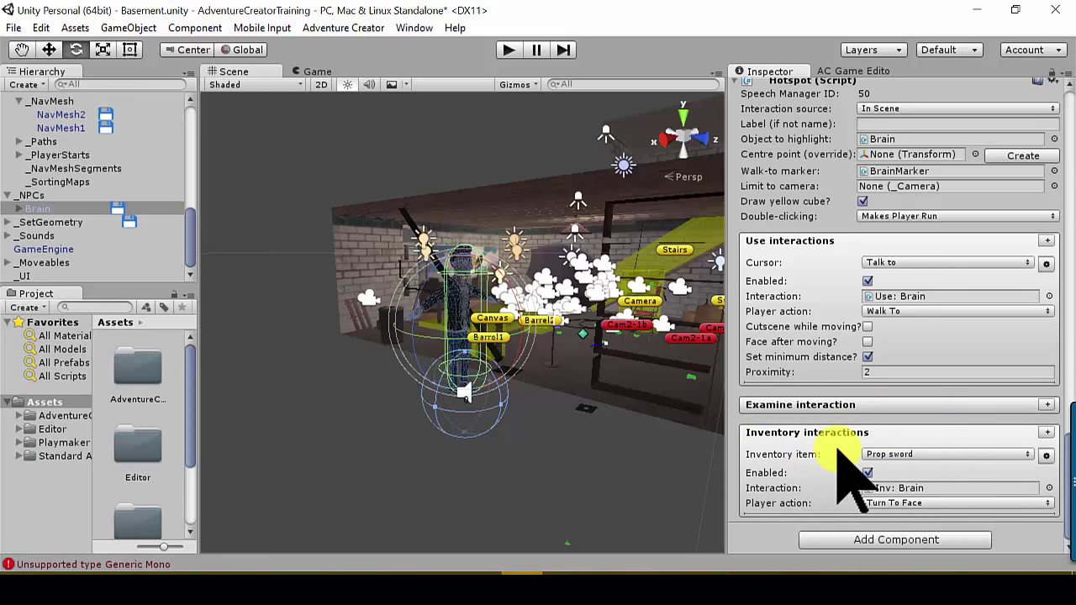
scroll(832, 445, "up", 3)
scroll(845, 468, "down", 3)
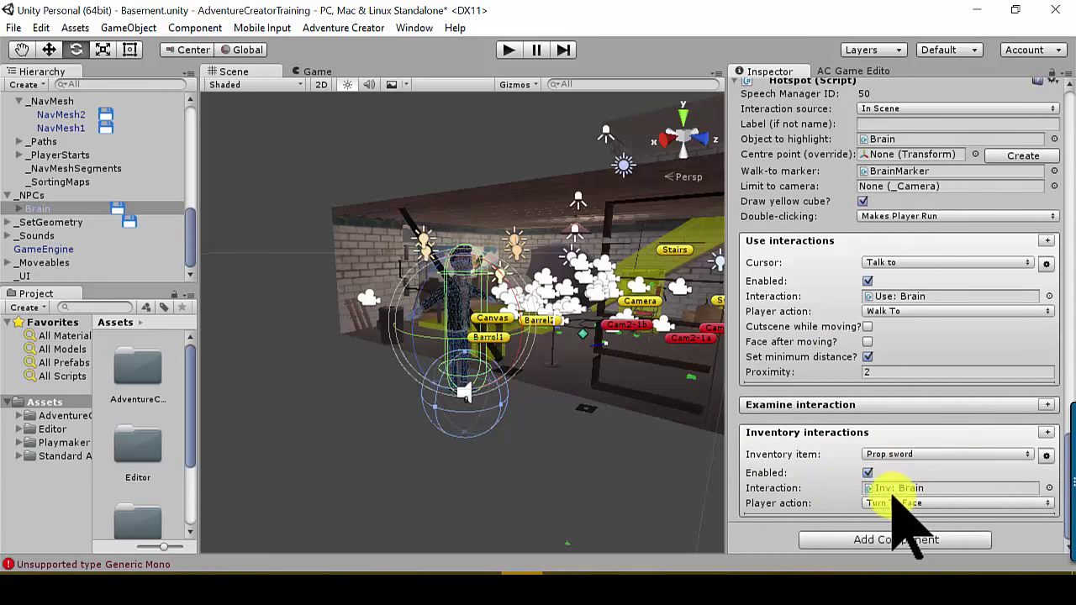
scroll(822, 508, "up", 3)
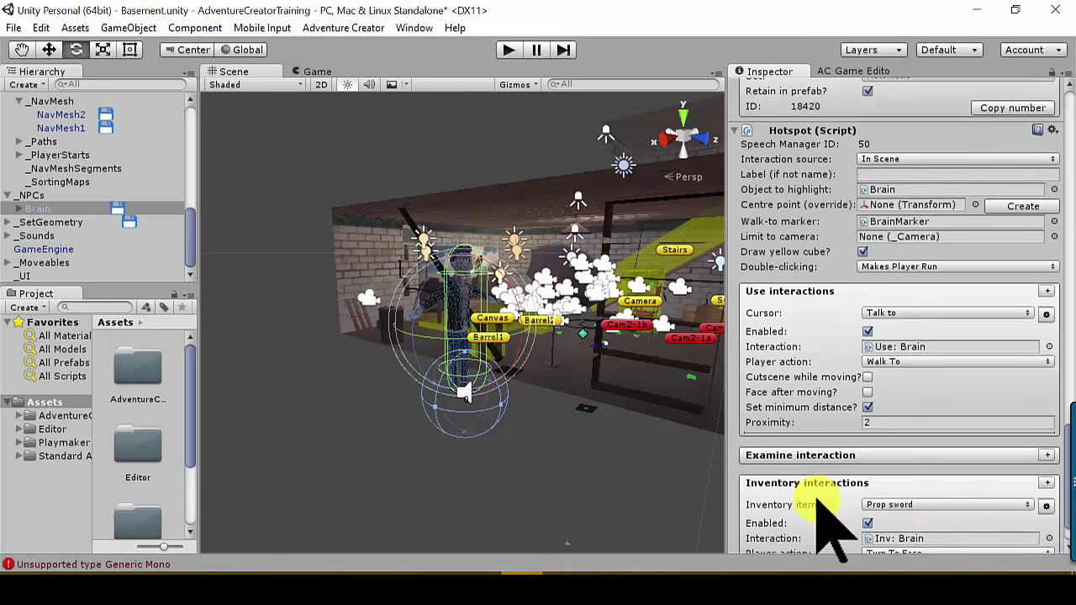
scroll(822, 508, "up", 2)
scroll(822, 508, "up", 4)
scroll(821, 513, "up", 6)
scroll(821, 523, "up", 5)
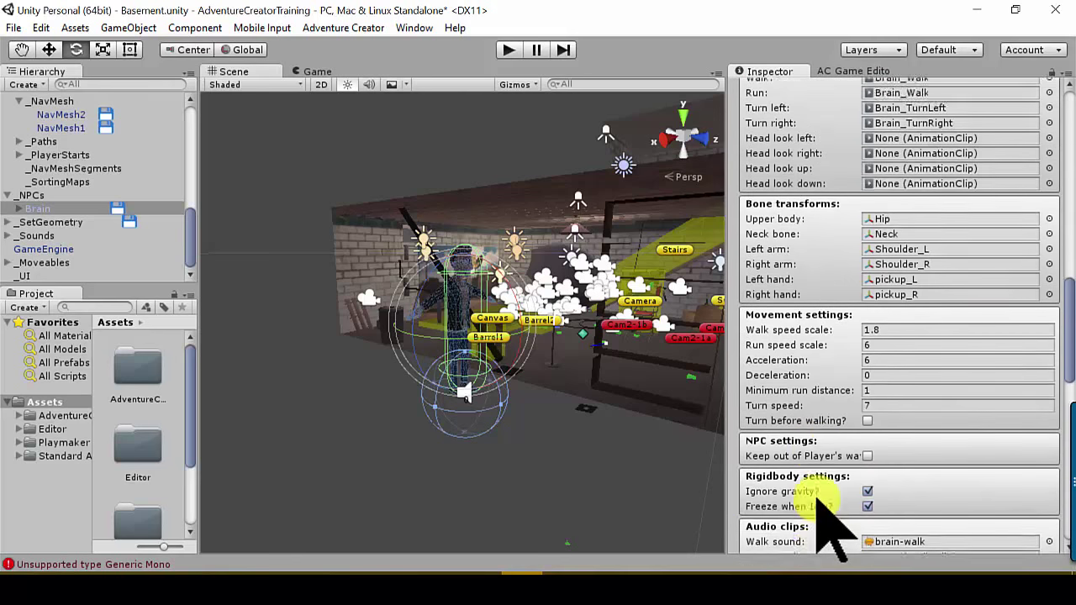
scroll(822, 523, "up", 2)
scroll(824, 523, "up", 4)
scroll(827, 525, "up", 5)
scroll(822, 454, "up", 4)
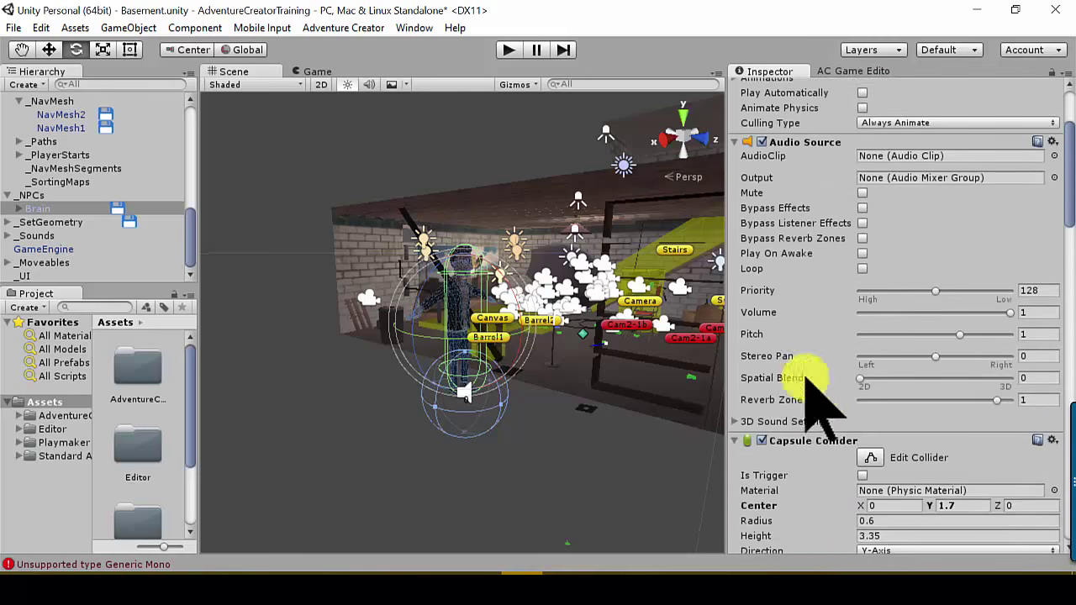
scroll(824, 378, "up", 3)
Show the AC Game Editor scene settings and locate the Default PlayerStart under _PlayerStarts, framing it.
left_click(857, 71)
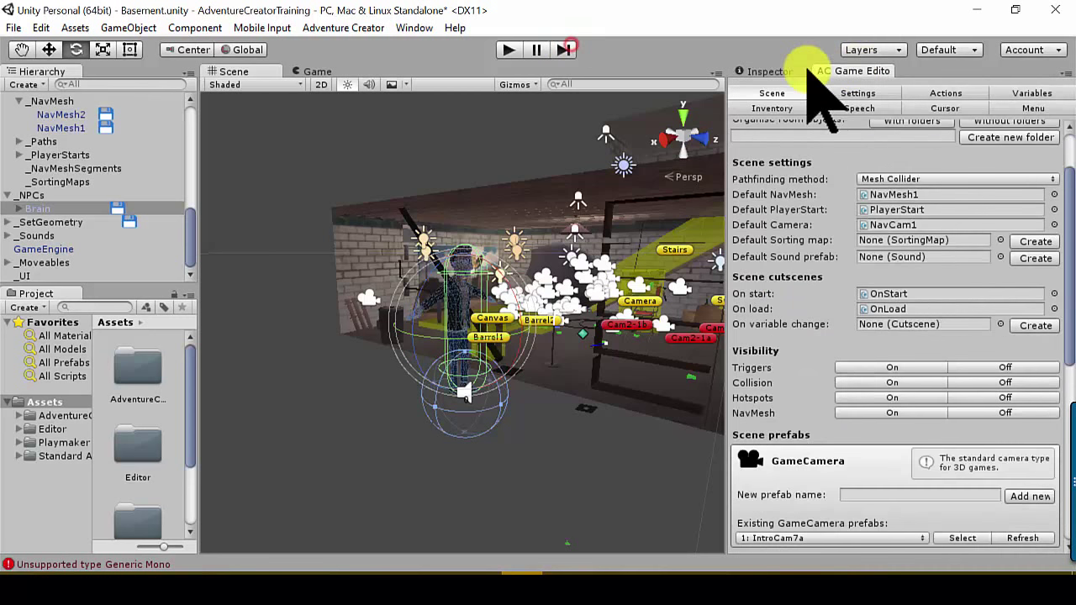
left_click(931, 210)
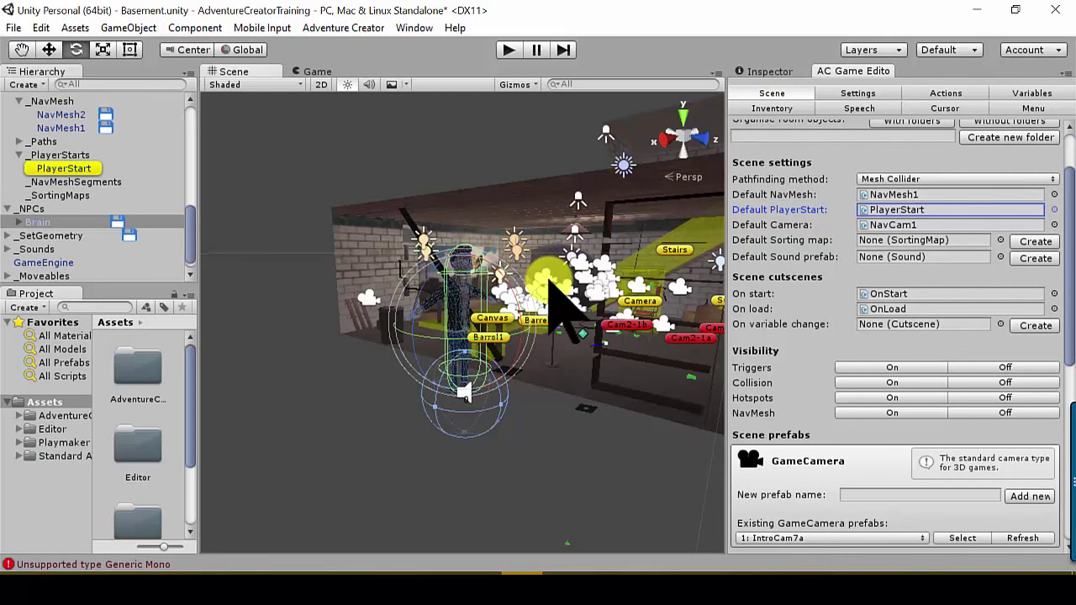
scroll(578, 374, "up", 2)
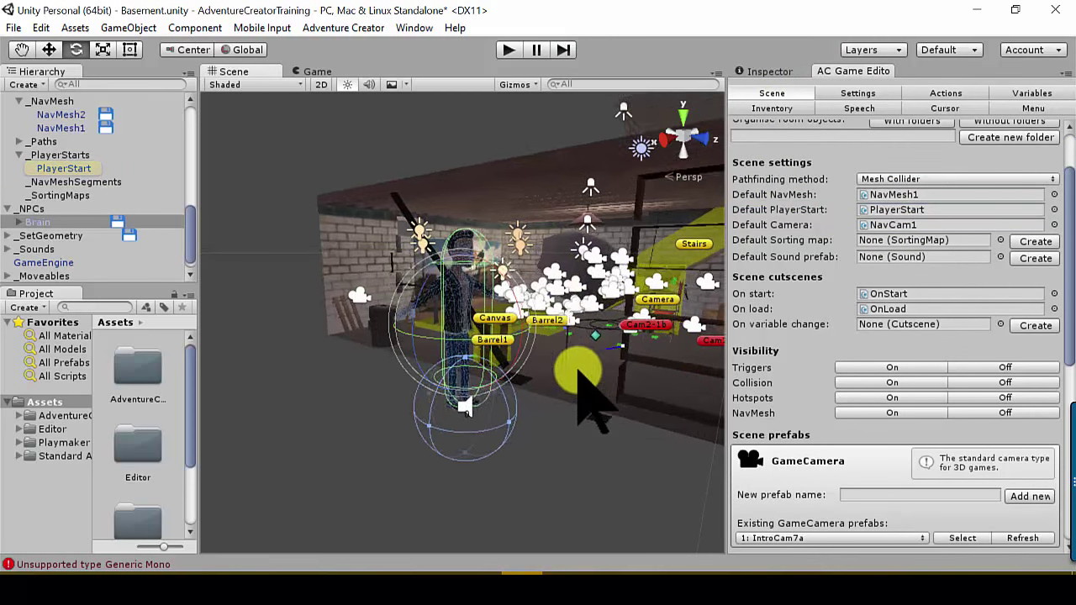
double_click(63, 168)
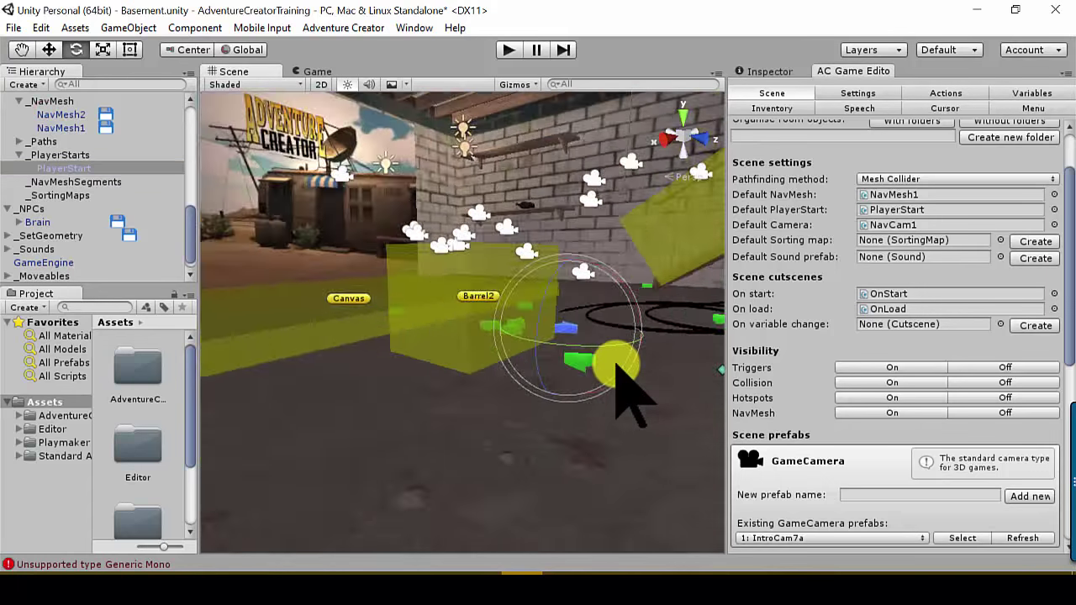
Orbit around PlayerStart on the basement floor, then widen the AC Game Editor to list scene prefabs.
mouse_move(507, 244)
left_mouse_down("alt")
mouse_move(571, 384)
mouse_move(498, 334)
mouse_move(504, 324)
mouse_move(560, 360)
mouse_move(540, 387)
mouse_move(530, 350)
mouse_move(532, 360)
mouse_move(395, 286)
mouse_move(278, 276)
mouse_move(295, 259)
mouse_move(315, 265)
left_mouse_up("alt")
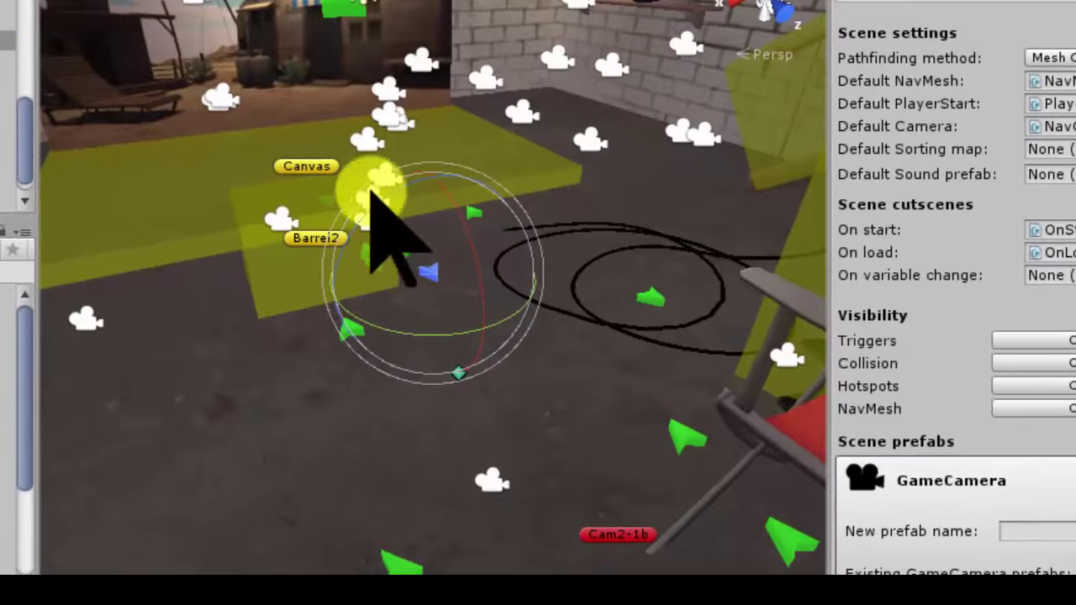
mouse_move(509, 252)
left_mouse_down("alt")
mouse_move(358, 221)
mouse_move(589, 254)
mouse_move(679, 314)
left_mouse_up("alt")
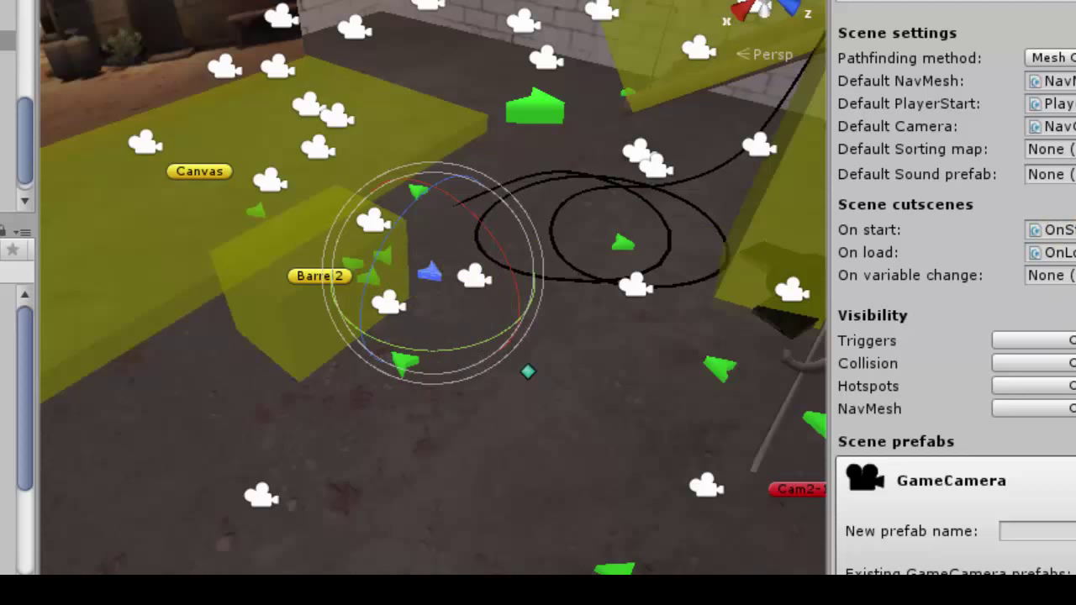
left_click(1050, 103)
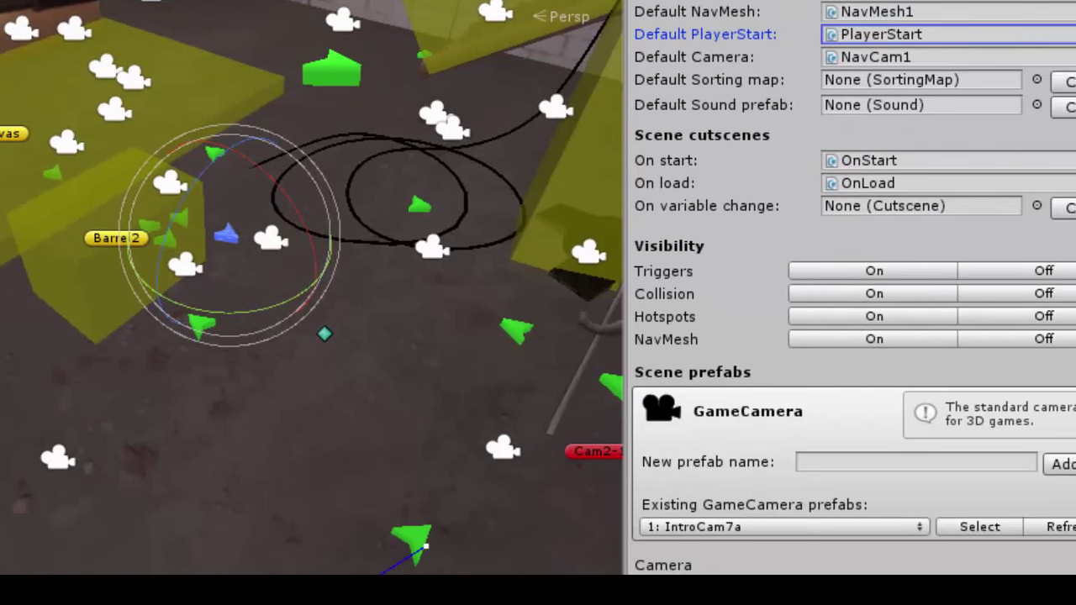
left_click_drag(1060, 118, 1061, 361)
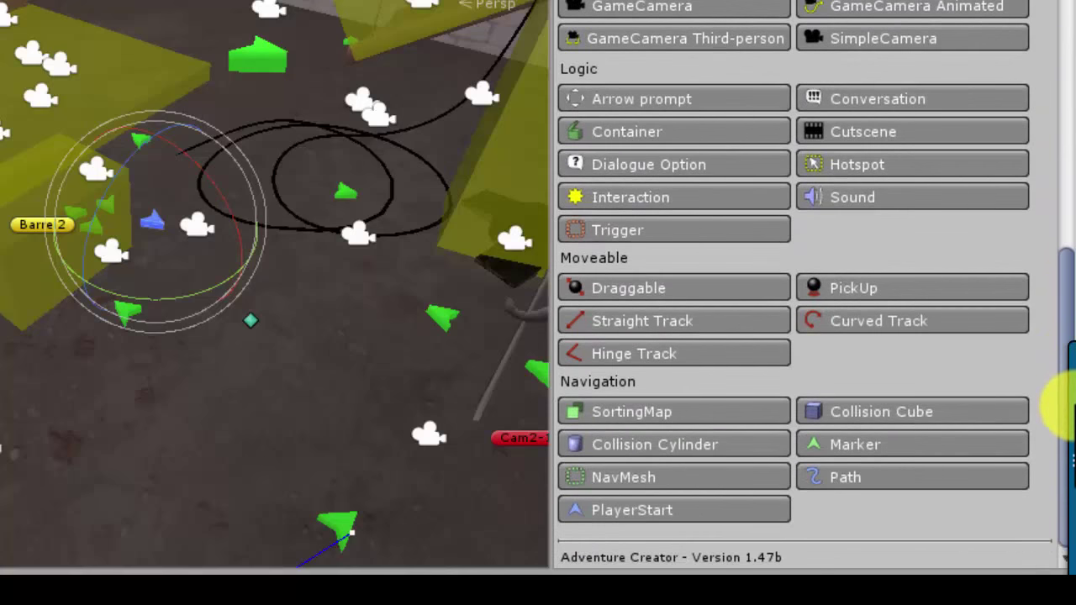
left_click(673, 238)
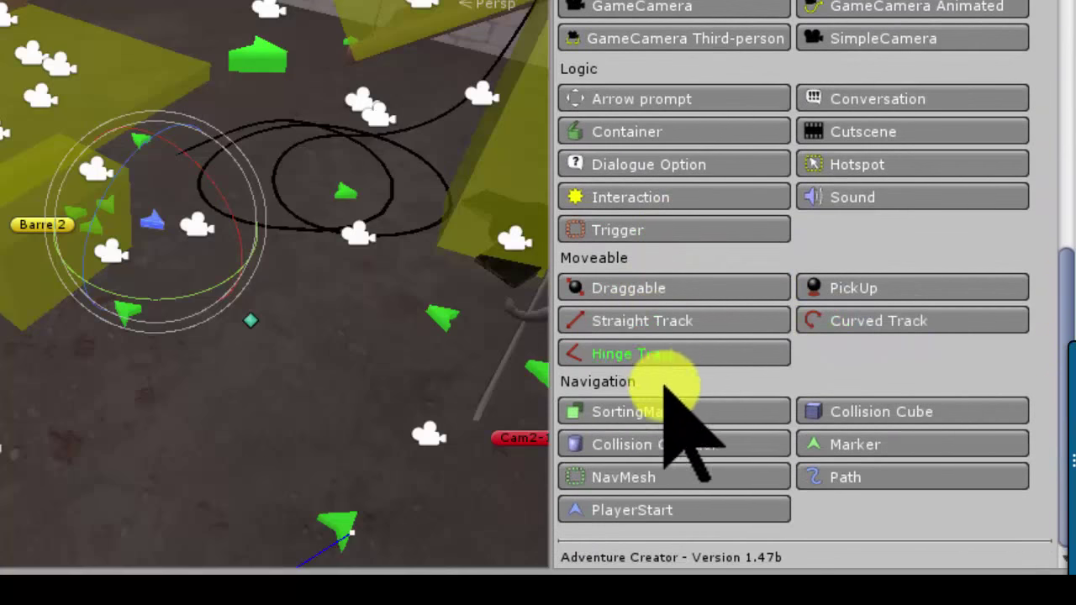
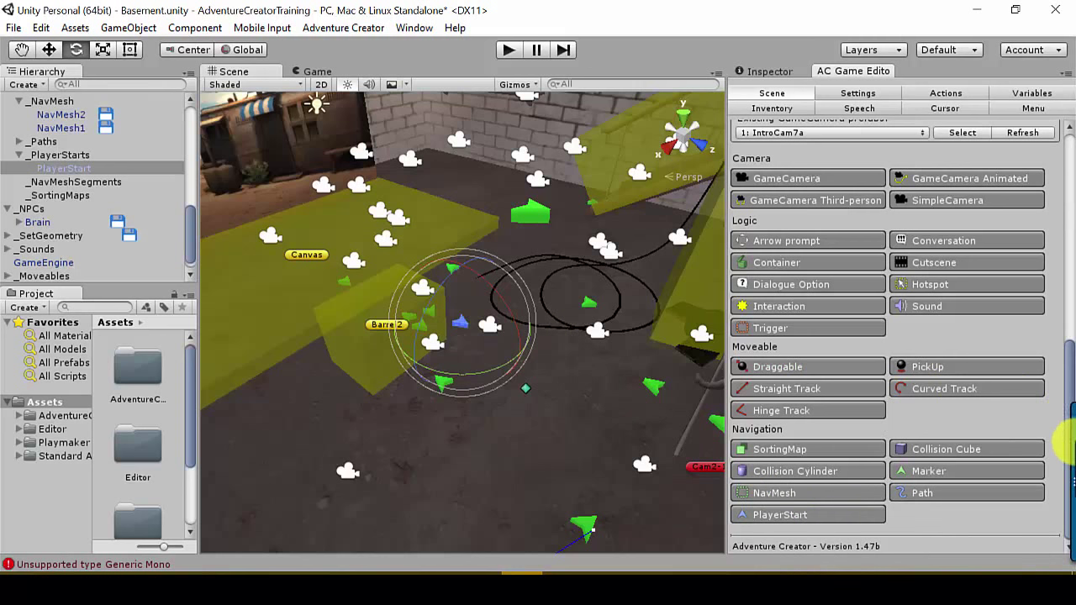
Scroll the scene manager settings to the default sorting map and default sound prefab fields.
mouse_move(1067, 412)
left_click_drag(1069, 395, 1065, 159)
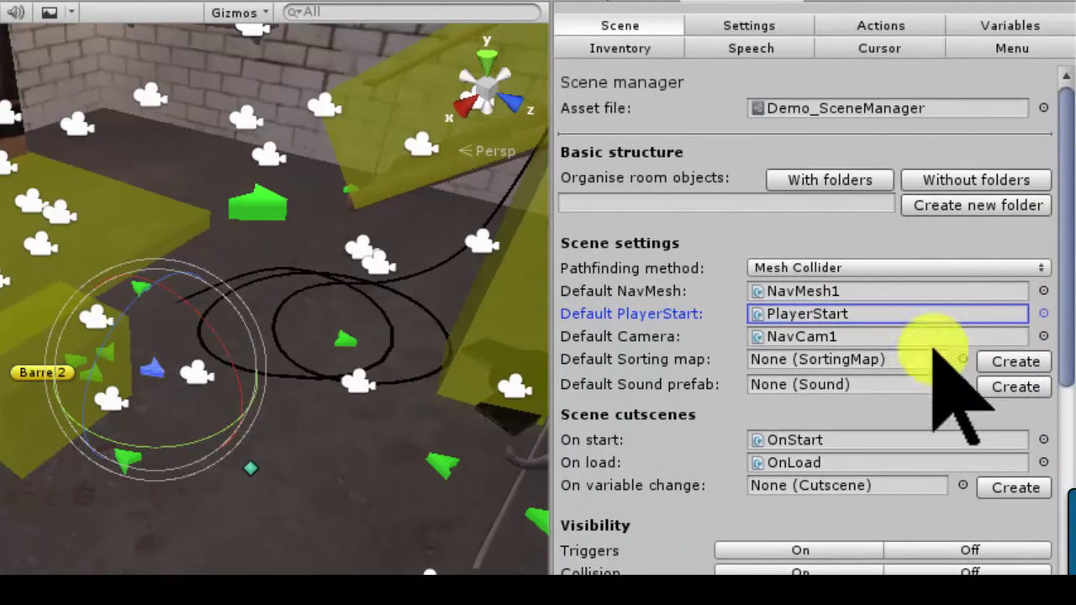
left_click(802, 362)
left_click(805, 385)
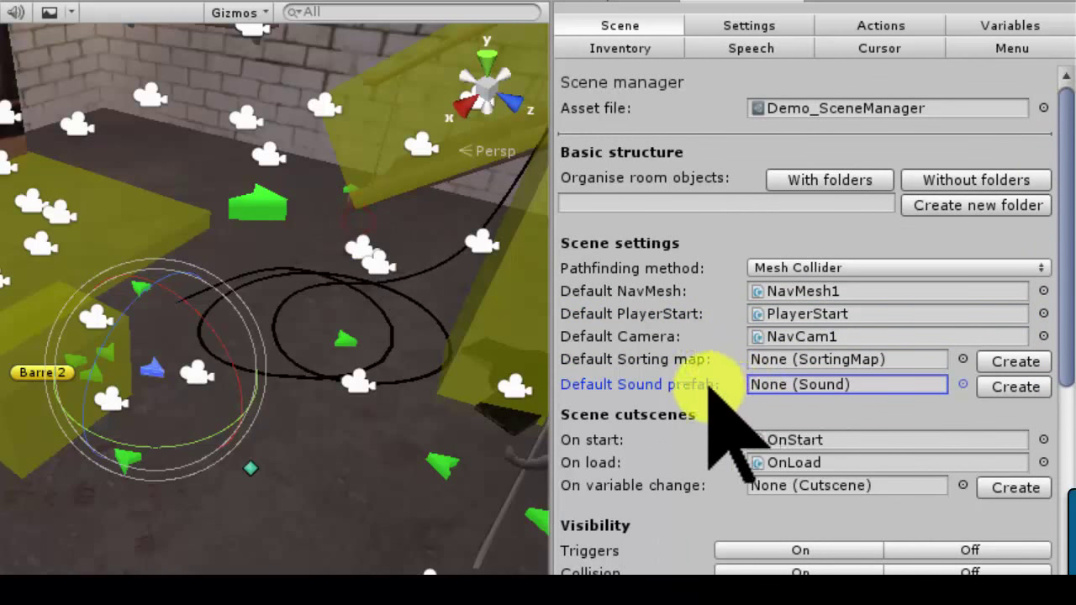
left_click_drag(1067, 334, 1058, 377)
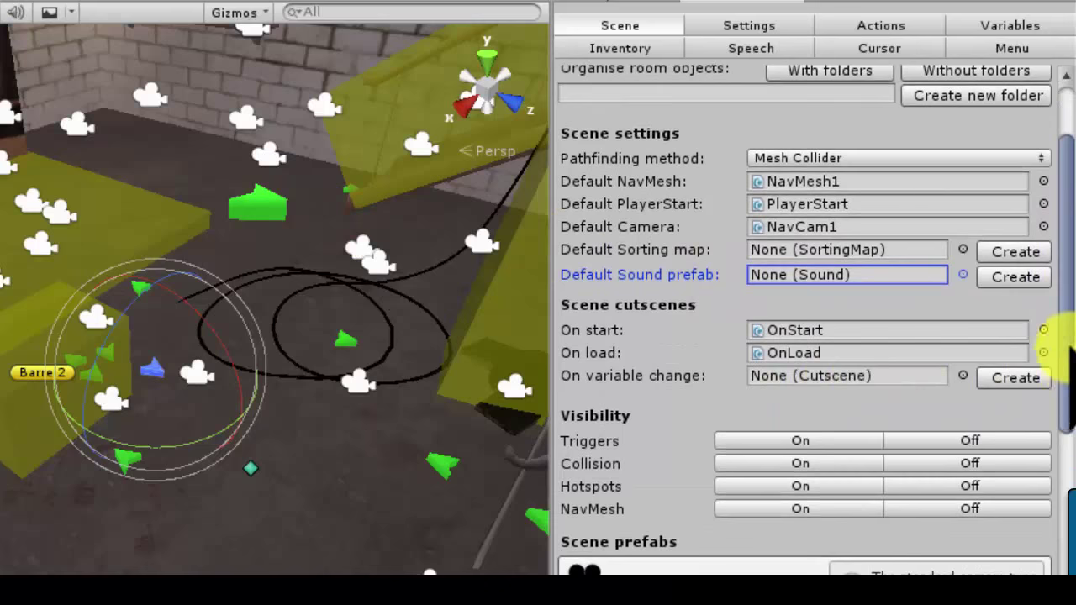
left_click_drag(1068, 349, 1066, 227)
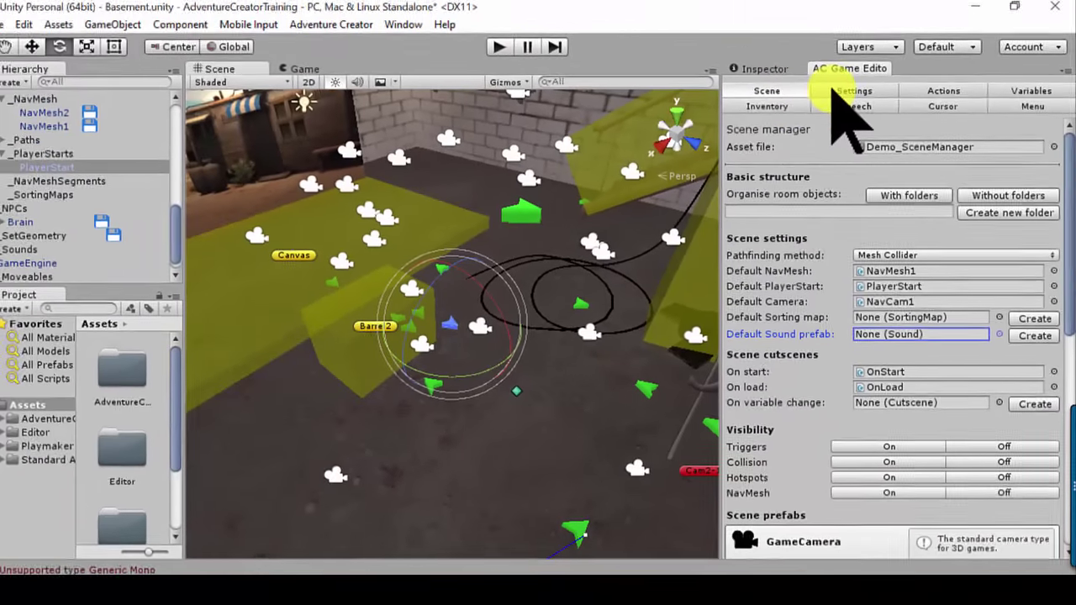
Browse the general Settings manager and open the Movement method choices, still Point And Click.
left_click(857, 93)
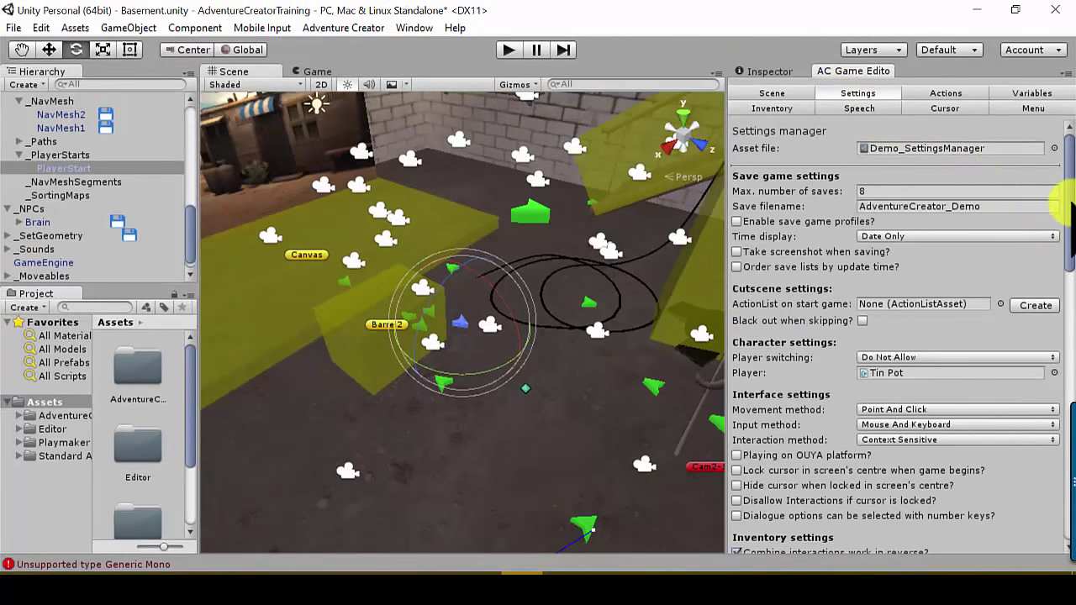
left_click_drag(1067, 200, 1065, 224)
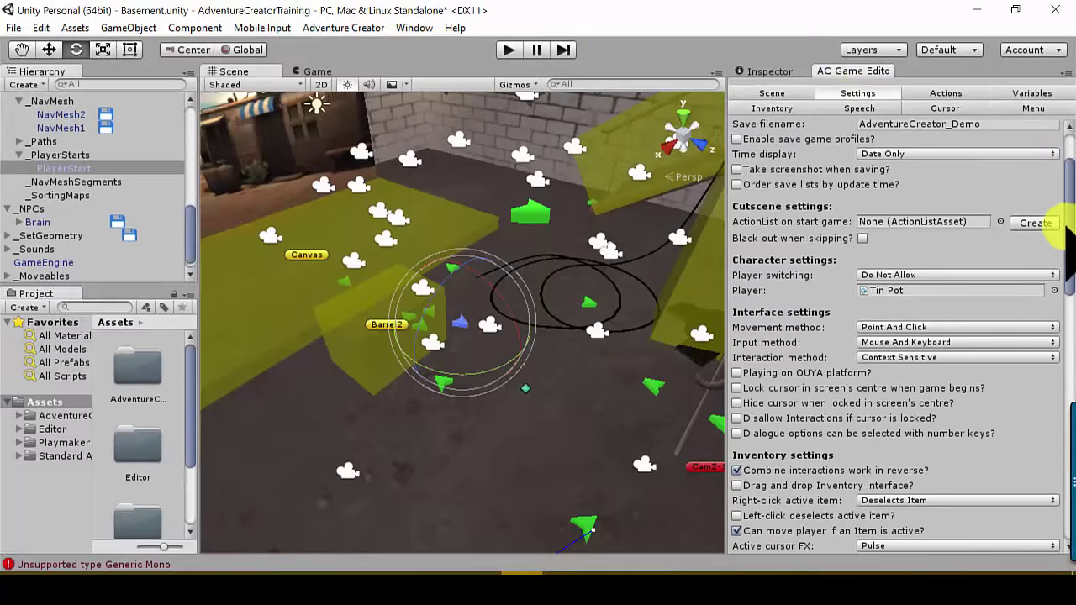
scroll(1063, 231, "up", 1)
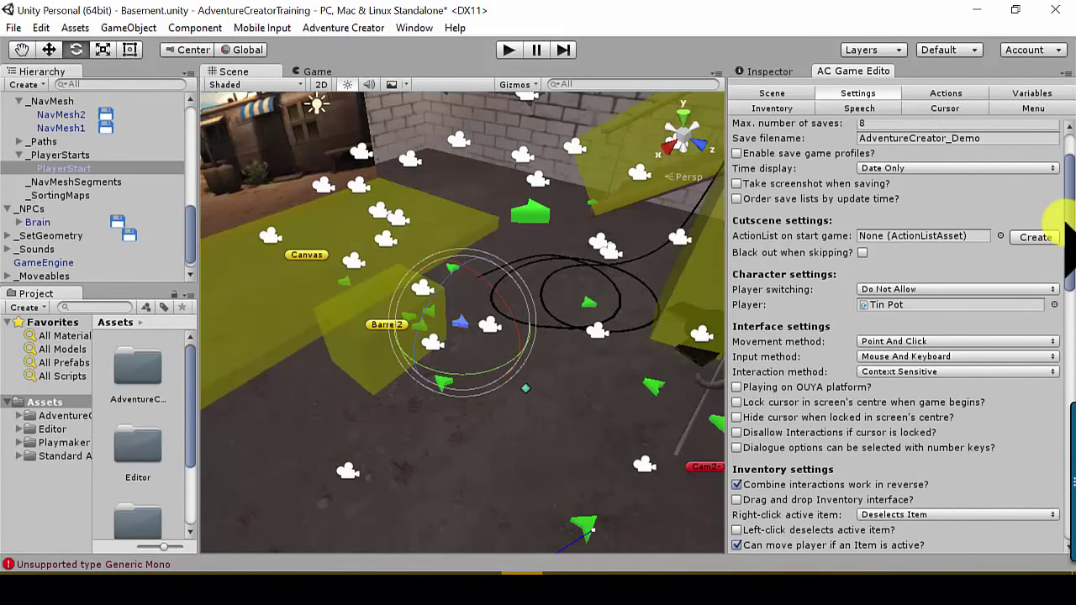
left_click_drag(1064, 222, 1064, 241)
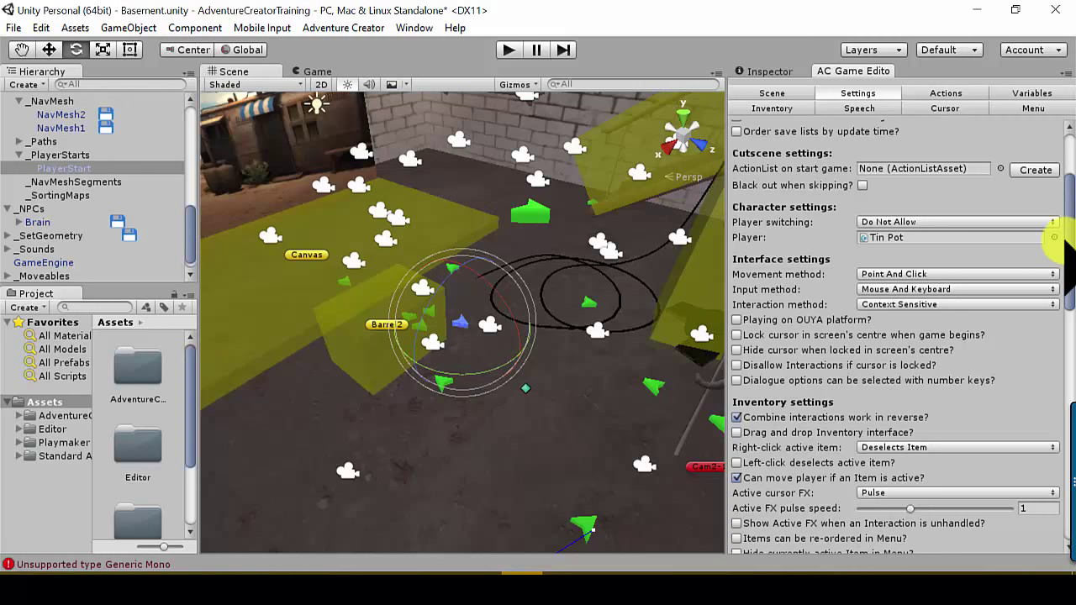
scroll(1063, 242, "down", 1)
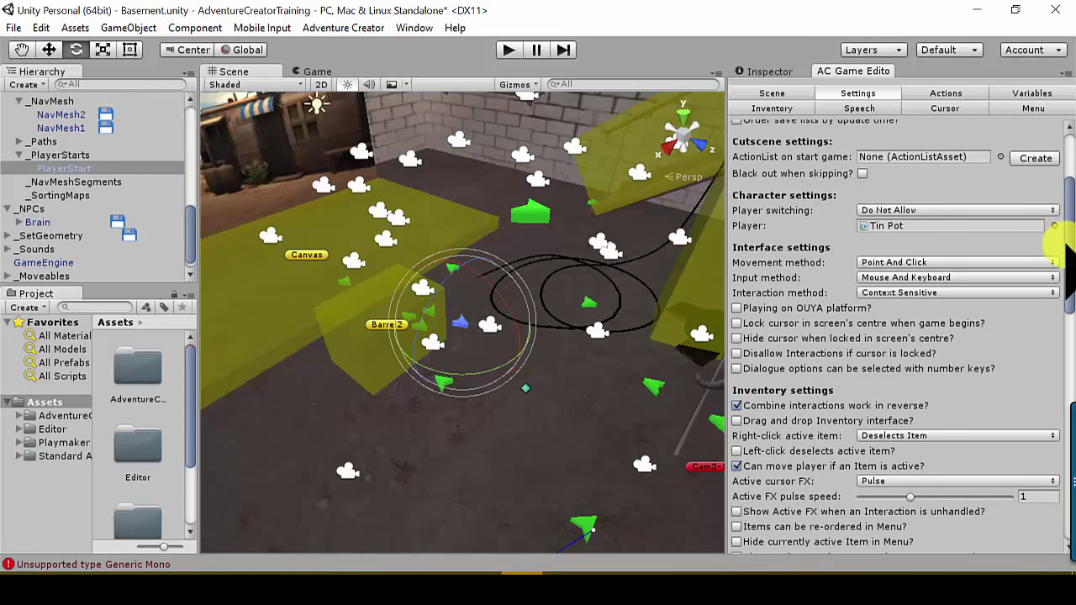
left_click(771, 92)
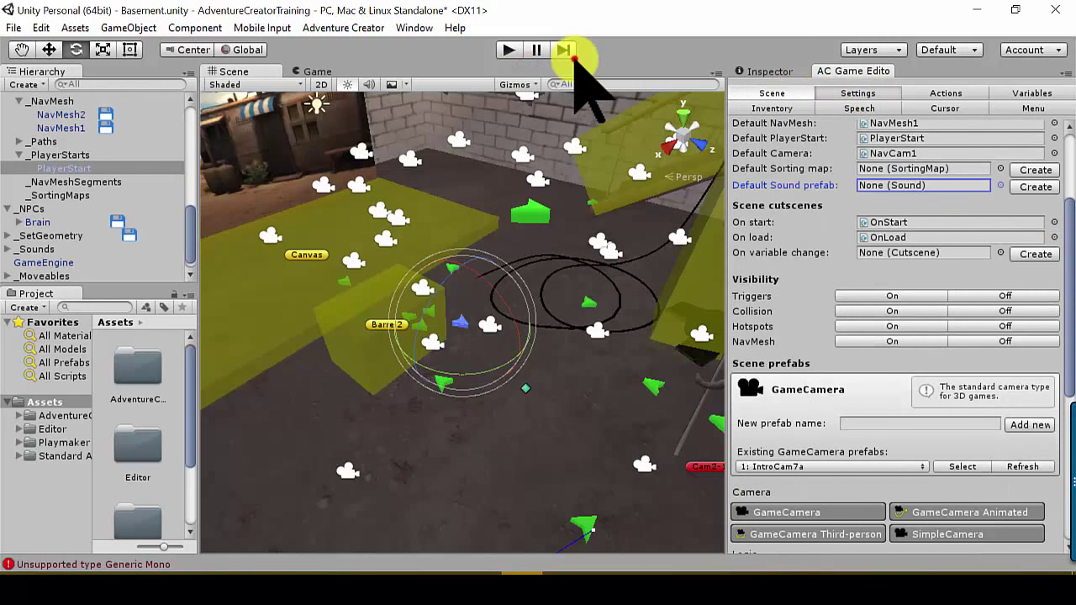
left_click(572, 55)
left_click(1030, 265)
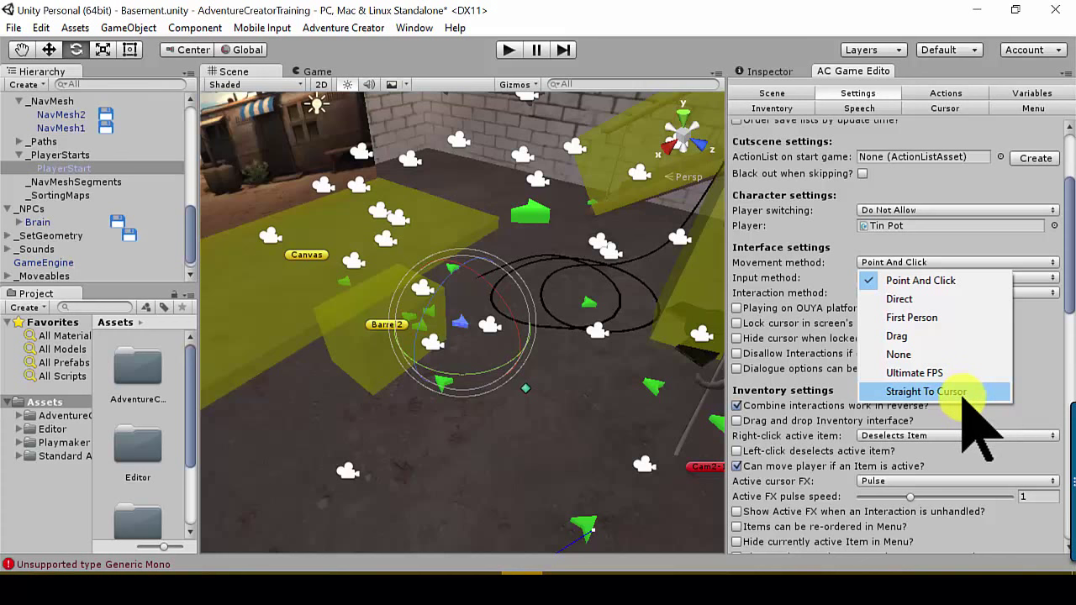
left_click(951, 282)
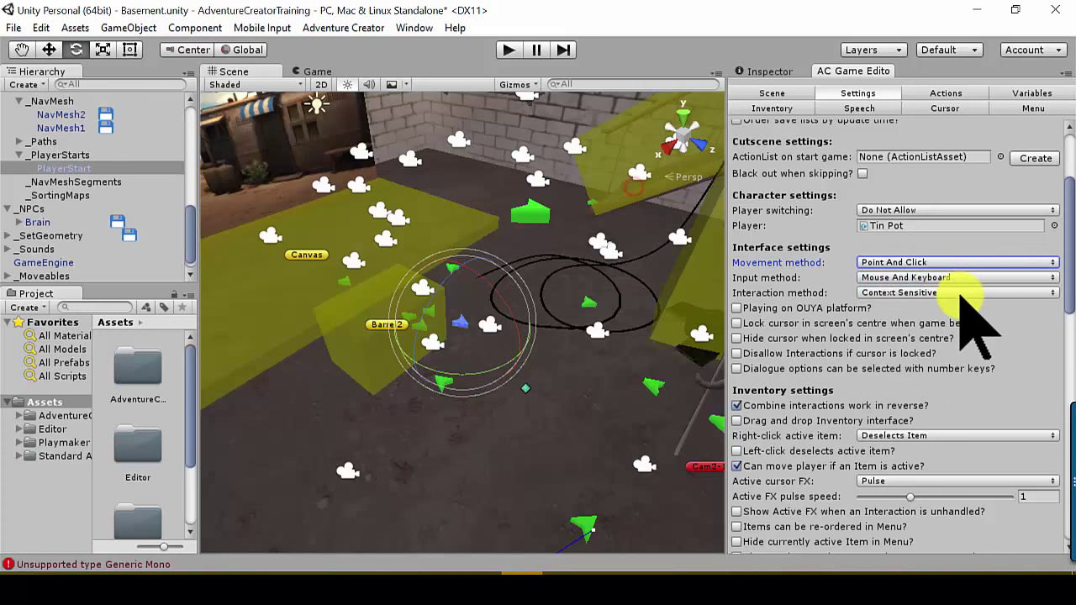
left_click(961, 275)
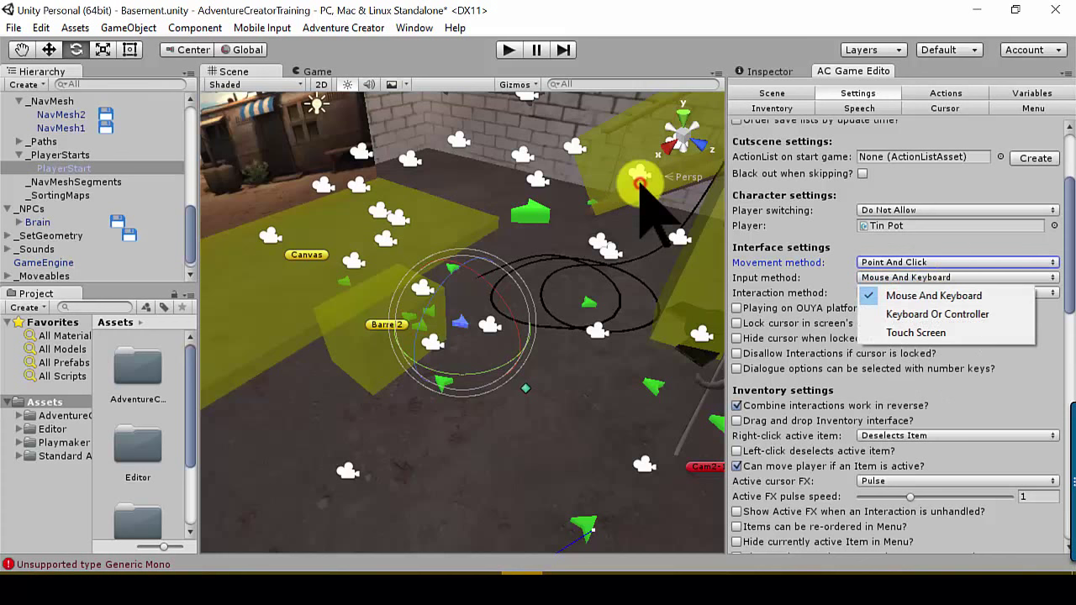
left_click(1046, 270)
left_click(1001, 292)
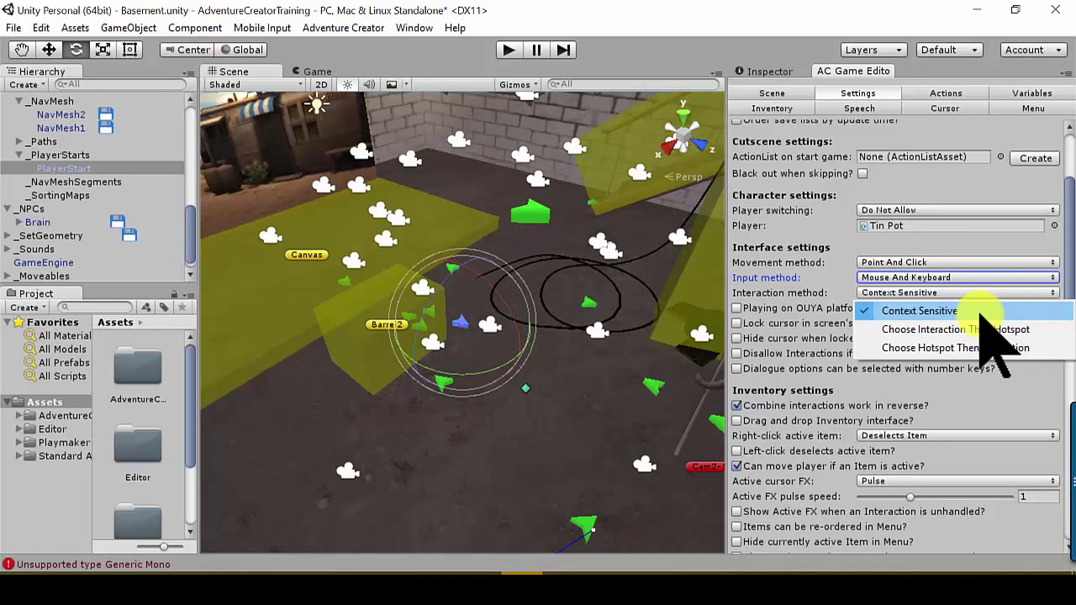
left_click(649, 197)
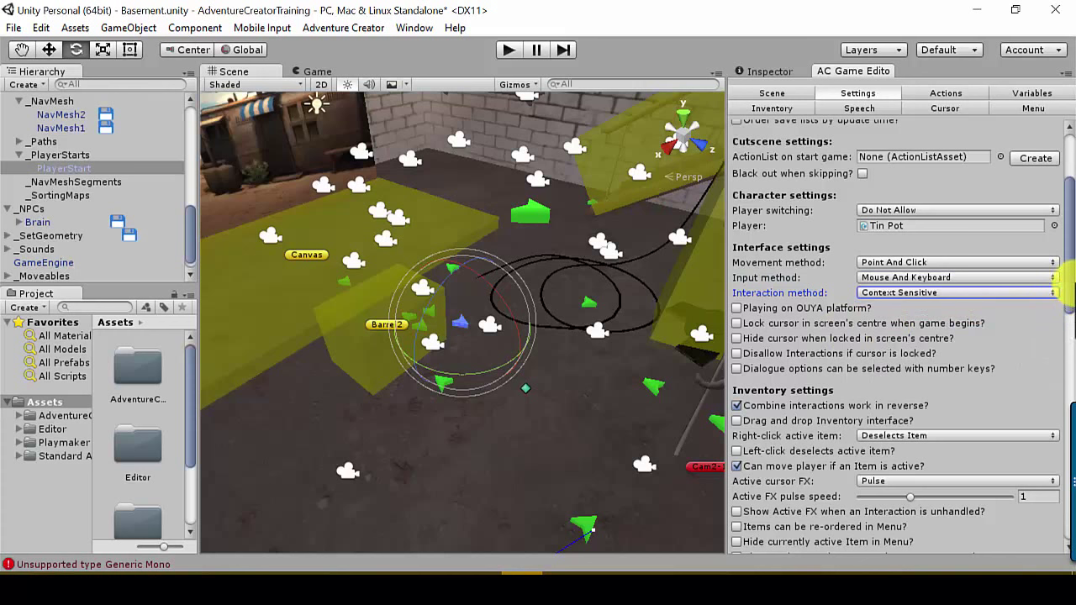
left_click_drag(1065, 277, 1070, 465)
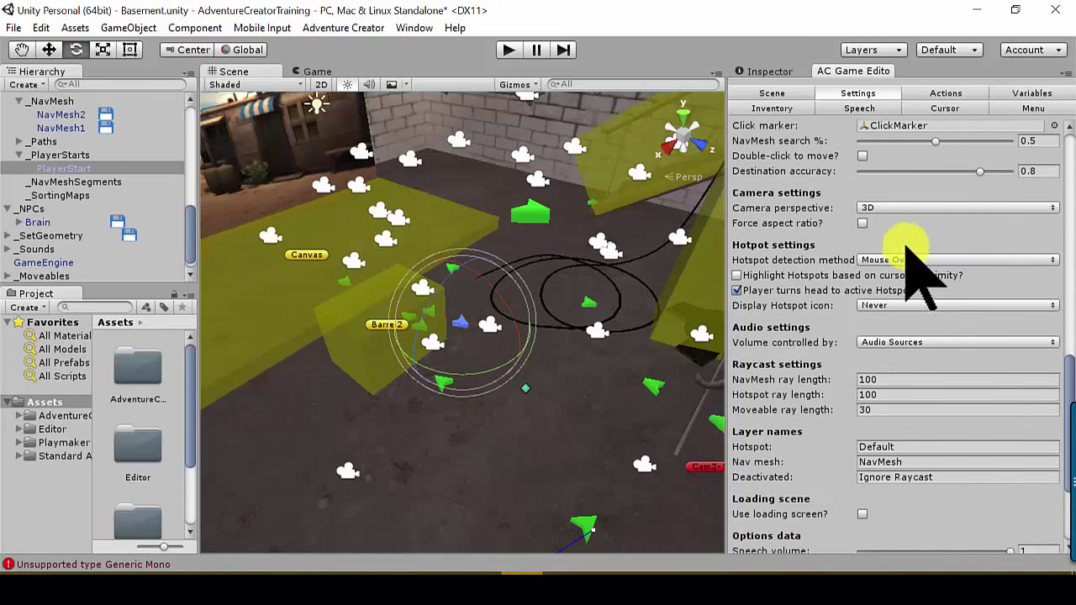
left_click(916, 206)
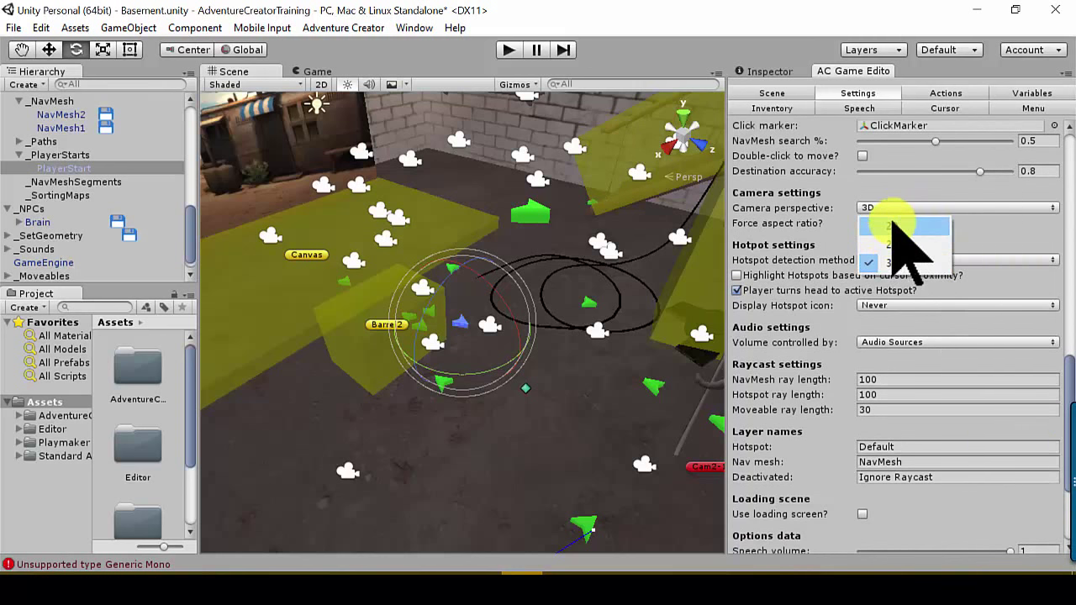
left_click(1009, 264)
scroll(987, 260, "up", 3)
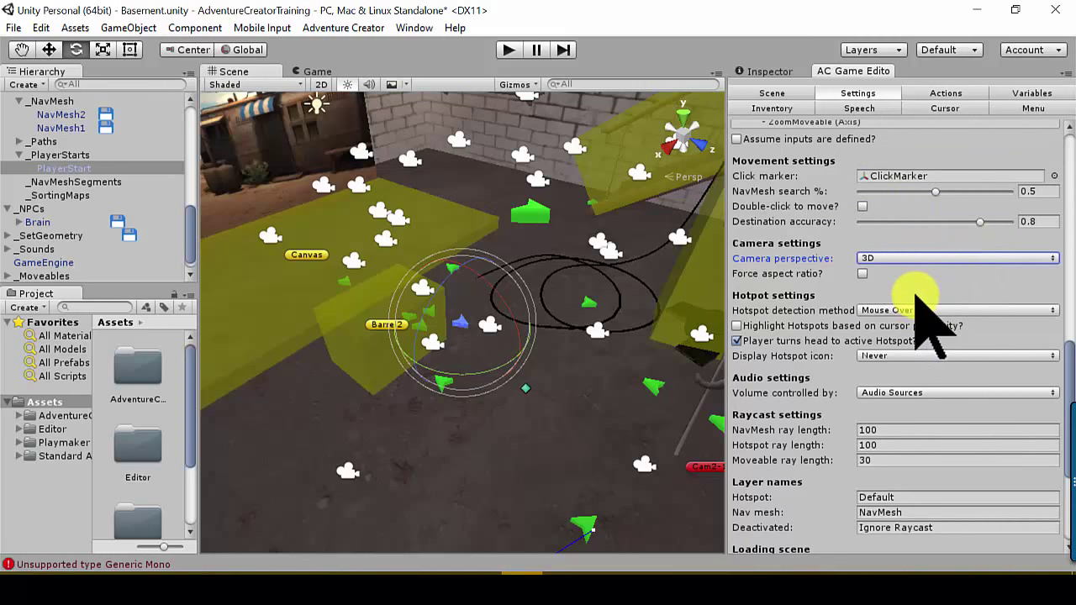
scroll(918, 298, "up", 3)
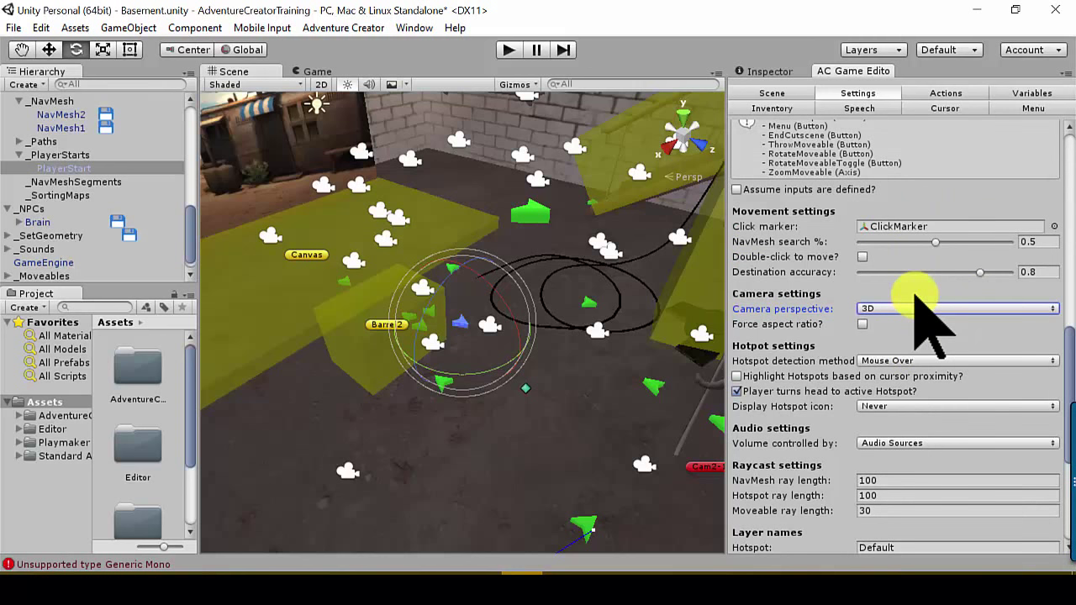
scroll(925, 320, "down", 3)
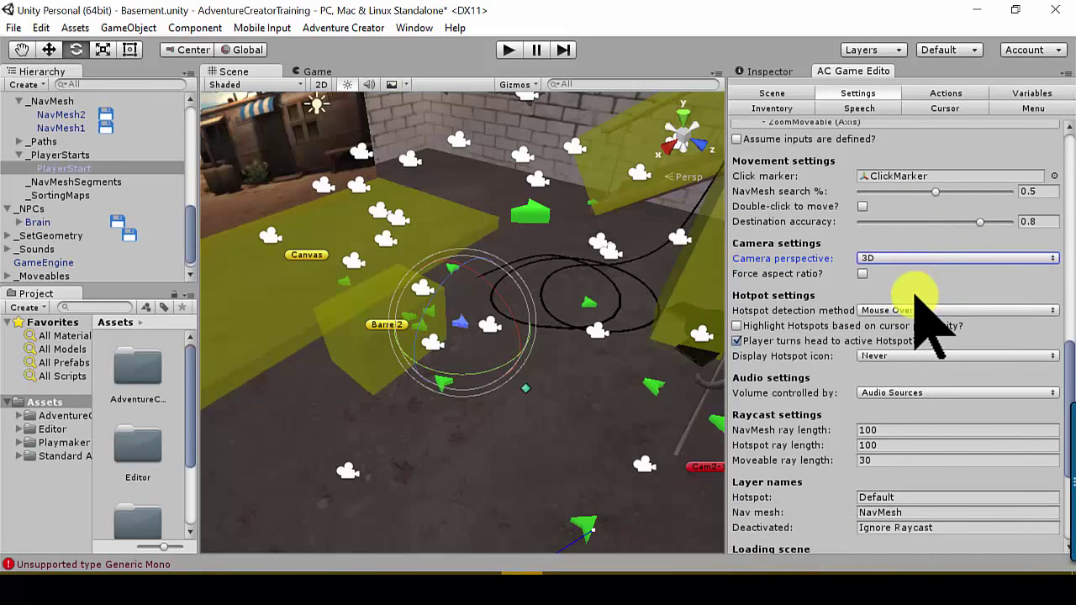
scroll(918, 306, "down", 3)
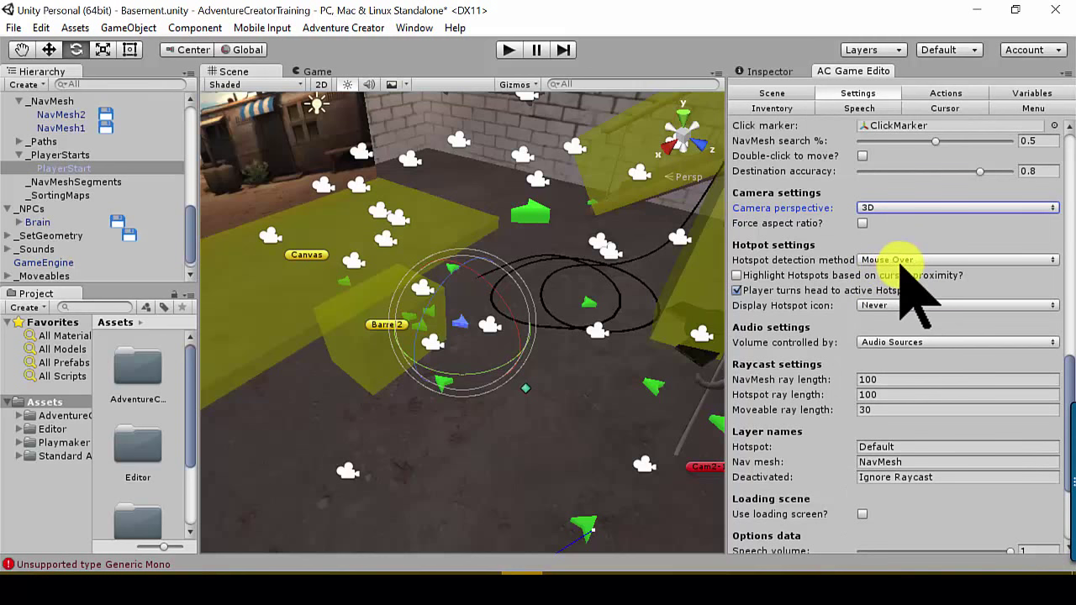
scroll(915, 294, "down", 3)
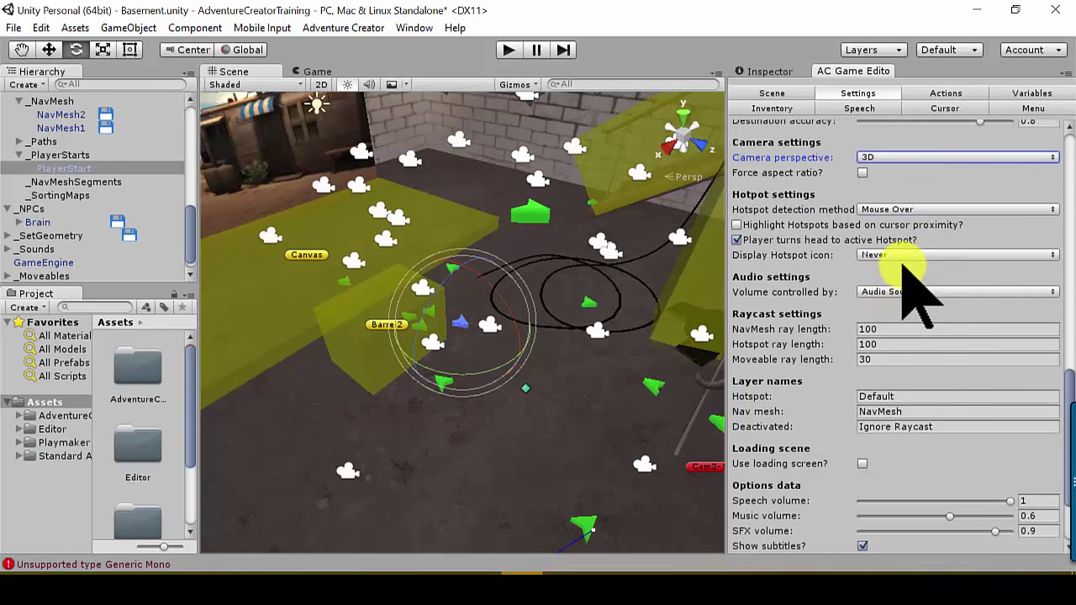
scroll(916, 295, "down", 3)
scroll(920, 296, "down", 2)
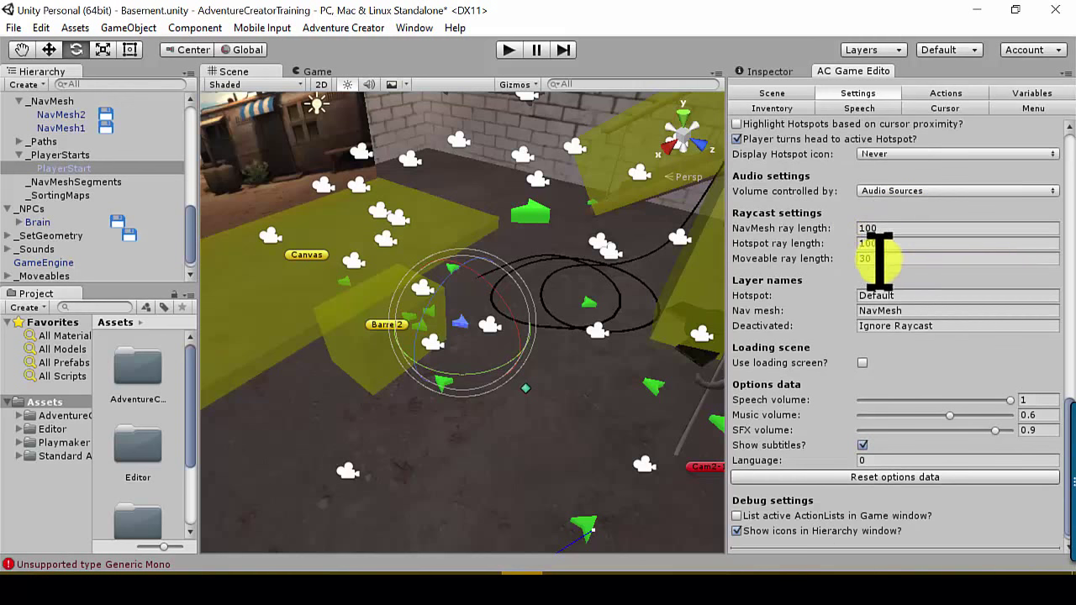
scroll(854, 286, "down", 1)
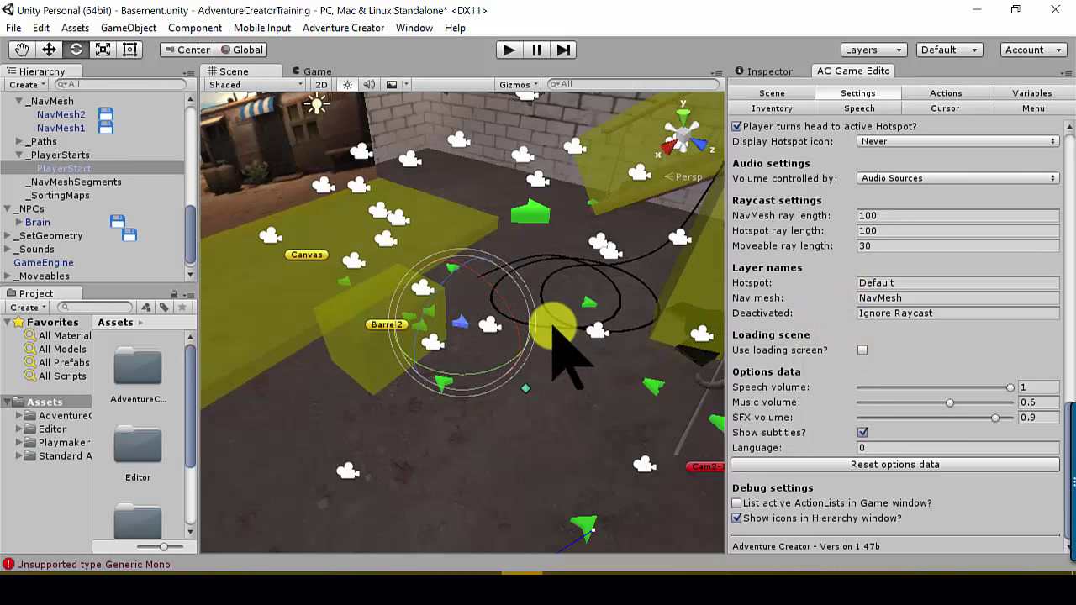
Inspect the Basement, Chair and Barrel objects while orbiting the scene view.
left_click(376, 233)
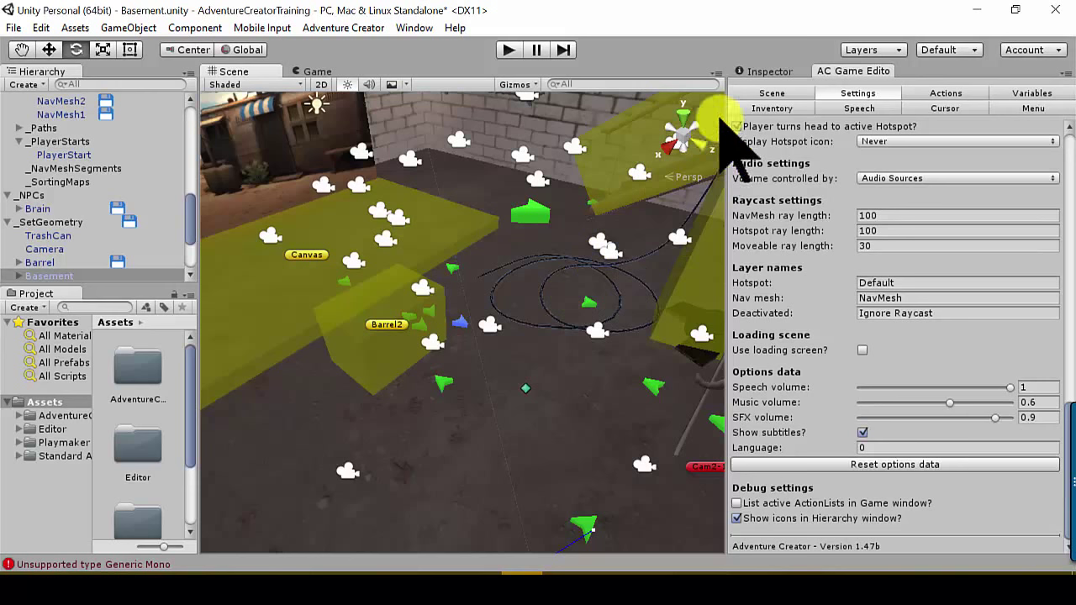
left_click(769, 71)
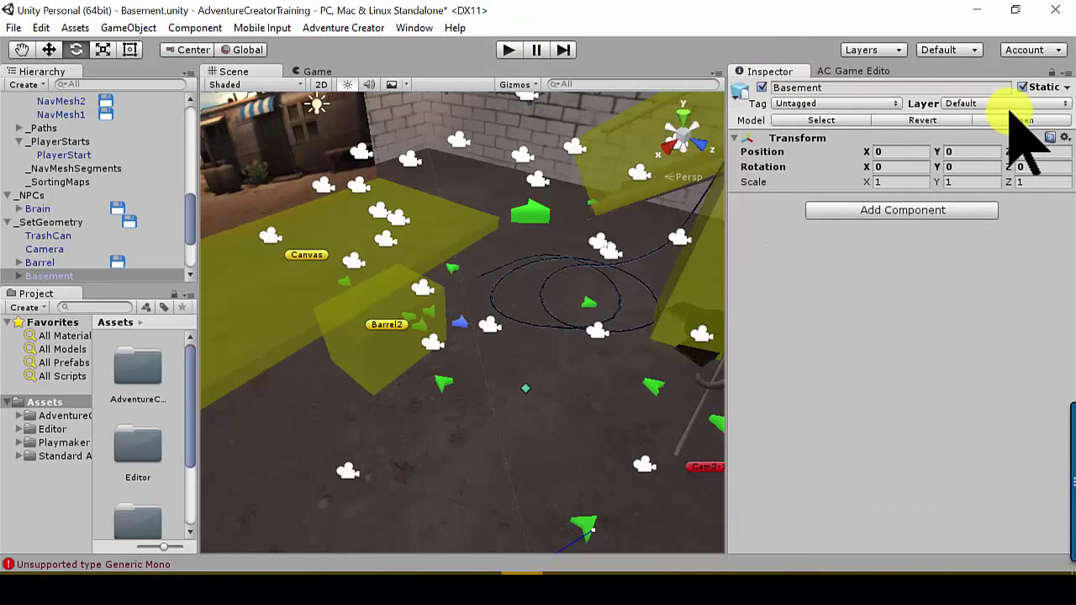
left_click(458, 283)
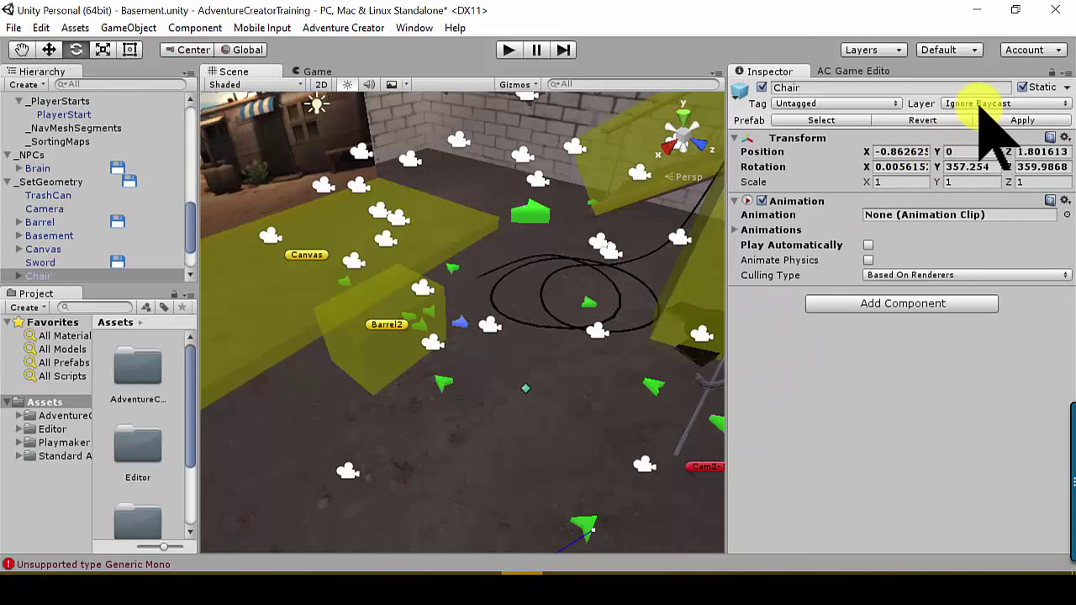
scroll(509, 403, "down", 5)
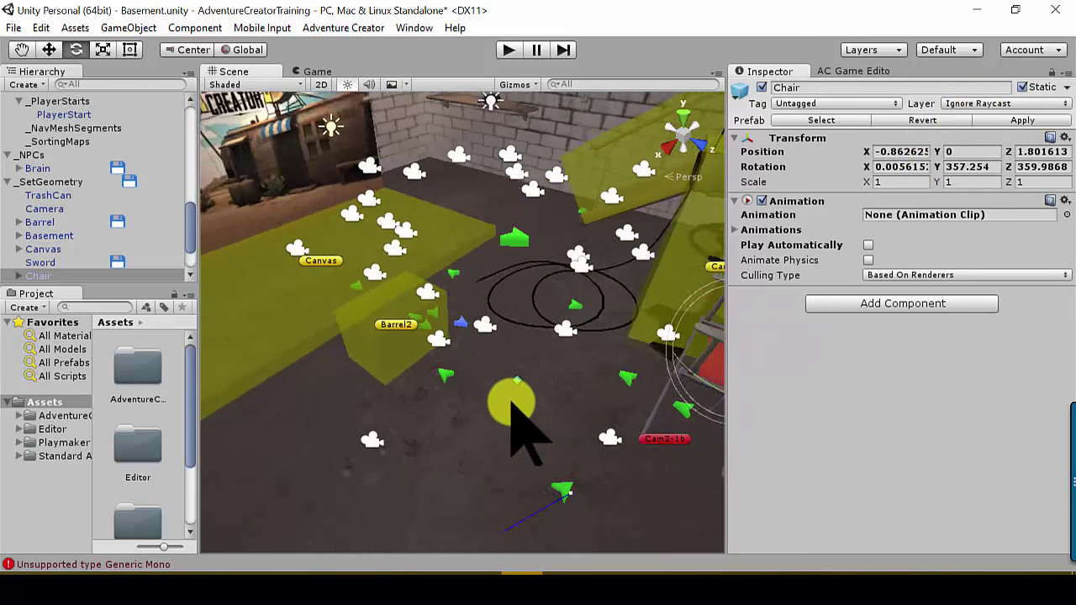
mouse_move(463, 443)
left_mouse_down("alt")
mouse_move(586, 308)
mouse_move(557, 356)
left_mouse_up("alt")
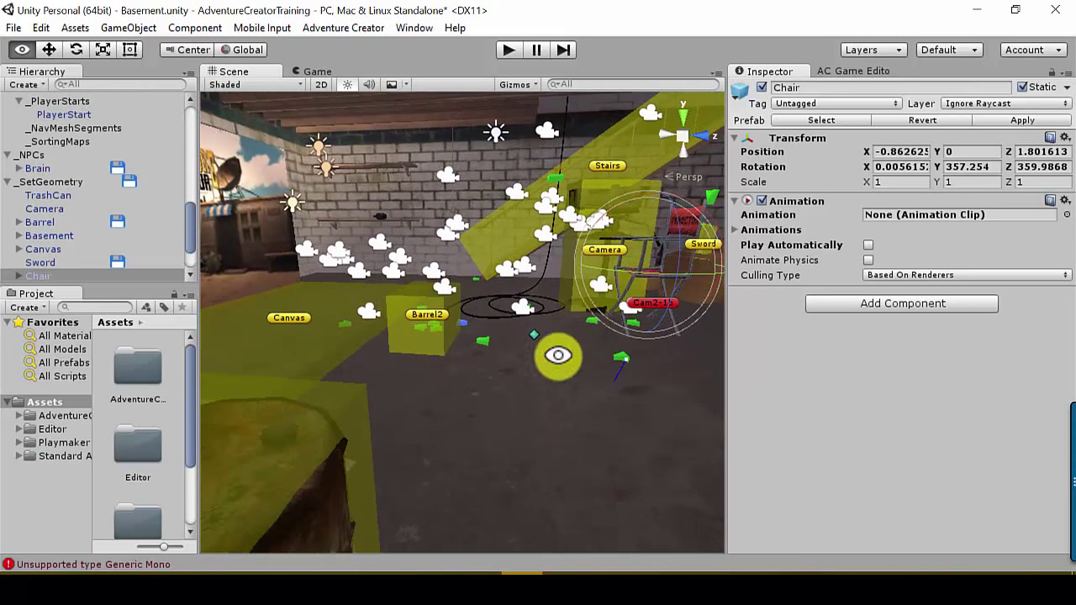
left_click(221, 342)
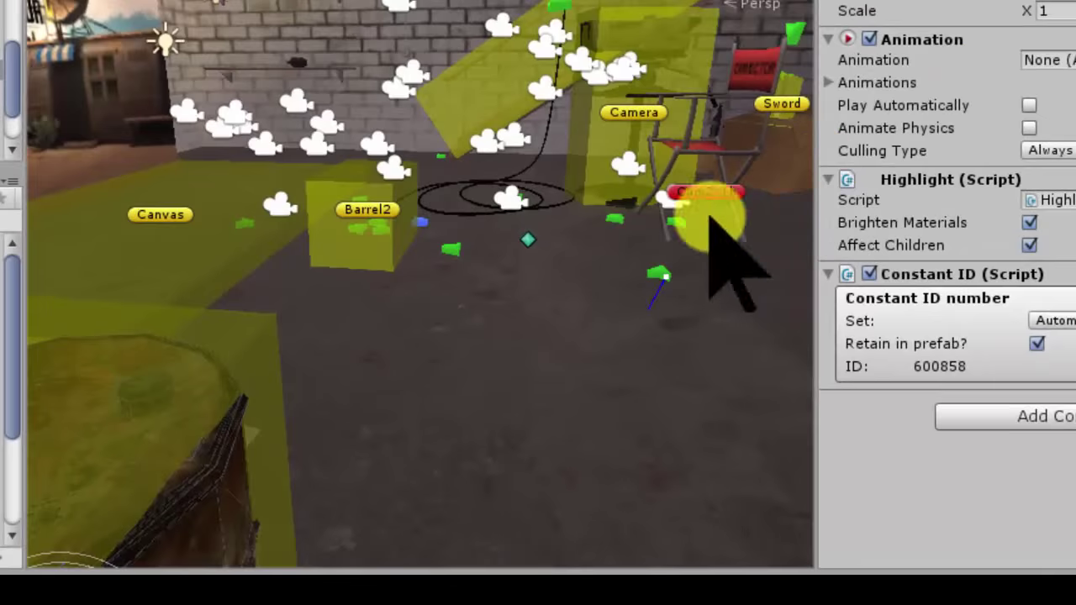
left_click_drag(720, 264, 420, 320, "alt")
middle_click_drag(421, 320, 630, 303)
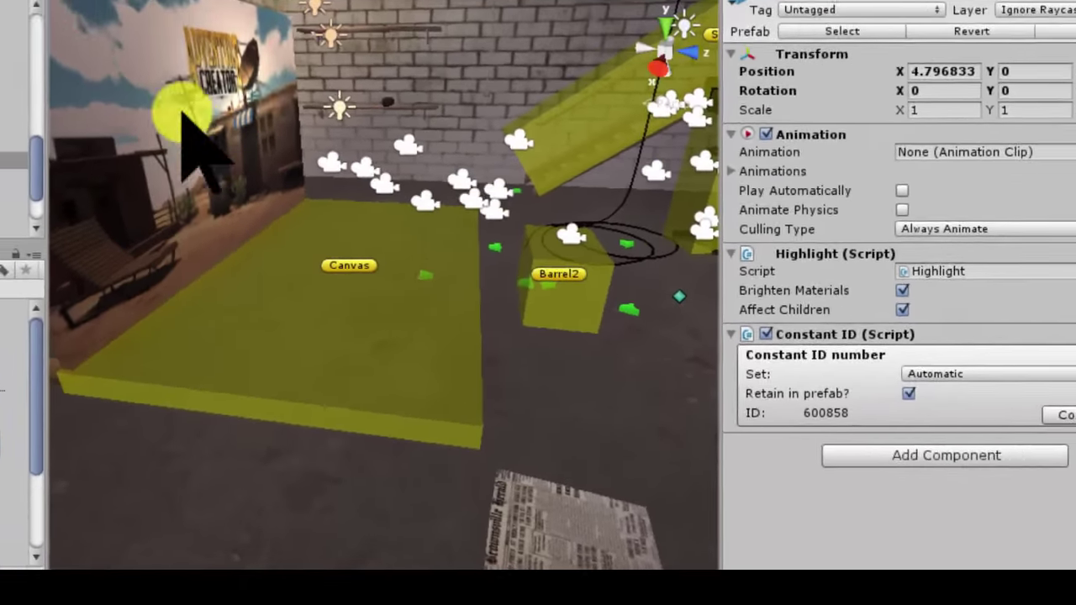
Check the Canvas layer list, keeping Canvas on Ignore Raycast, then reselect Basement.
left_click(61, 84)
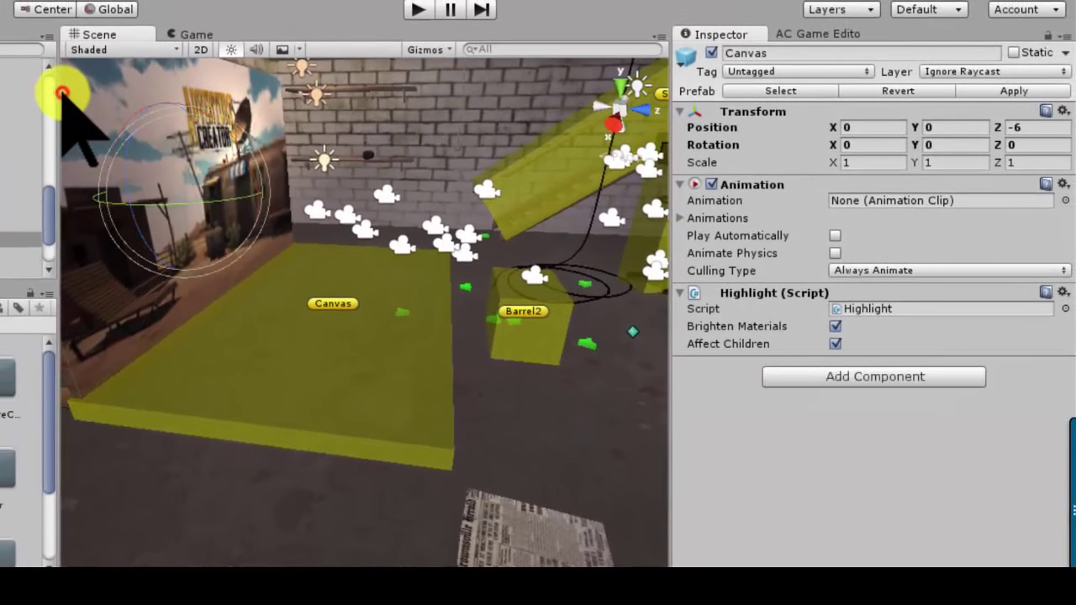
left_click(968, 71)
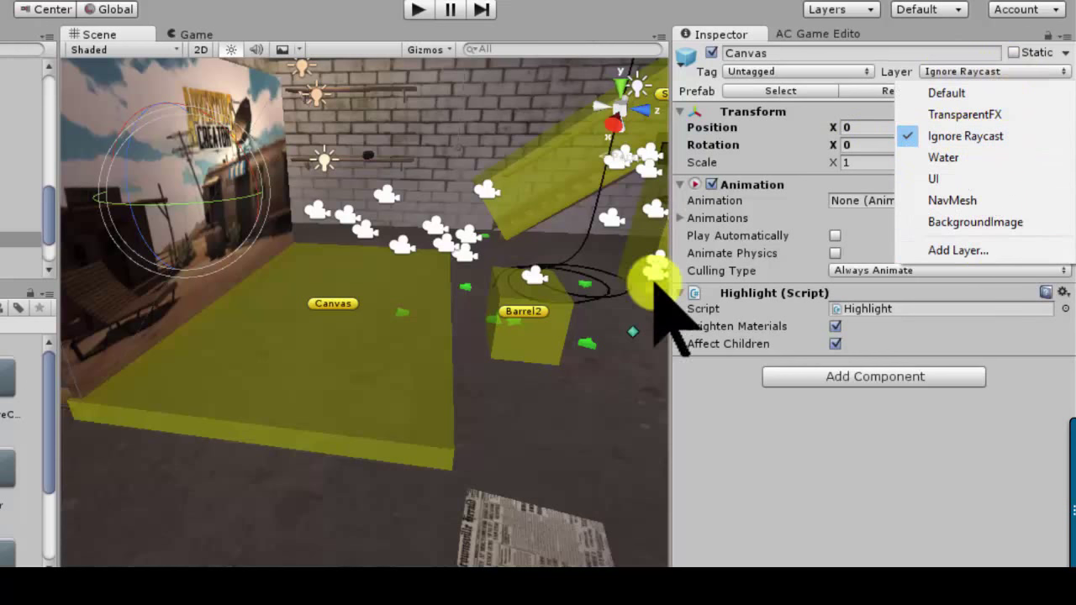
left_click(348, 228)
left_click(577, 384)
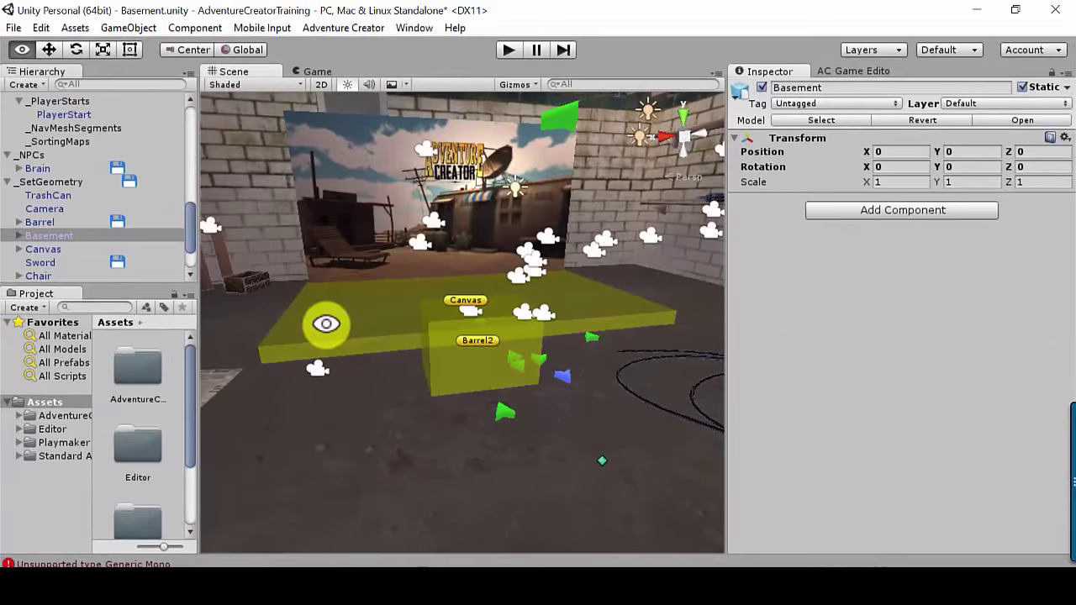
Rotate the Box slightly so its Y rotation becomes -0.088439.
mouse_move(471, 319)
left_mouse_down()
mouse_move(514, 316)
mouse_move(432, 291)
left_mouse_up()
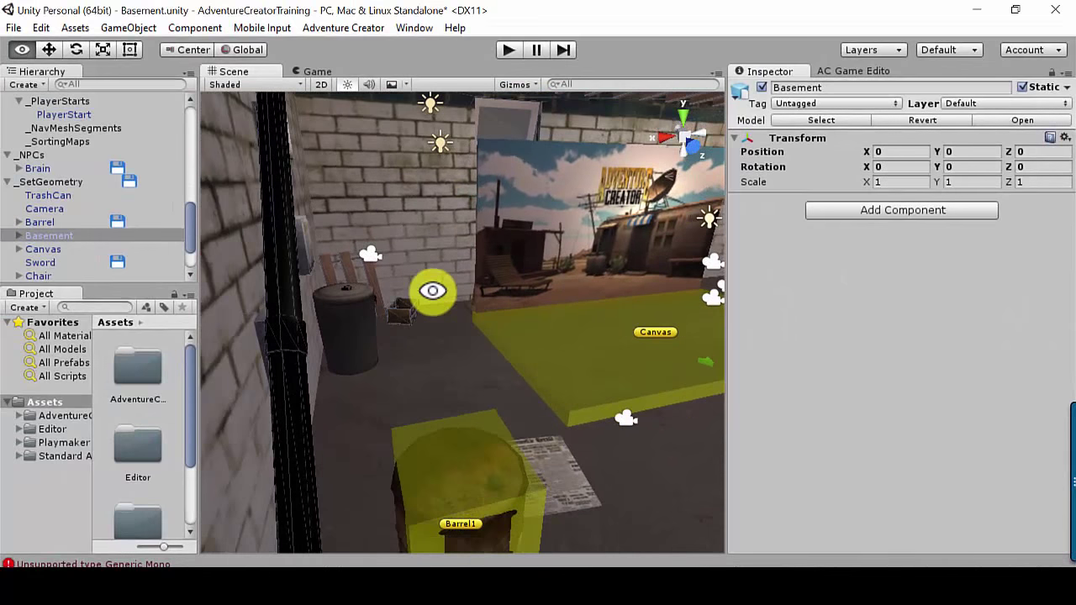
key("e")
left_click(260, 206)
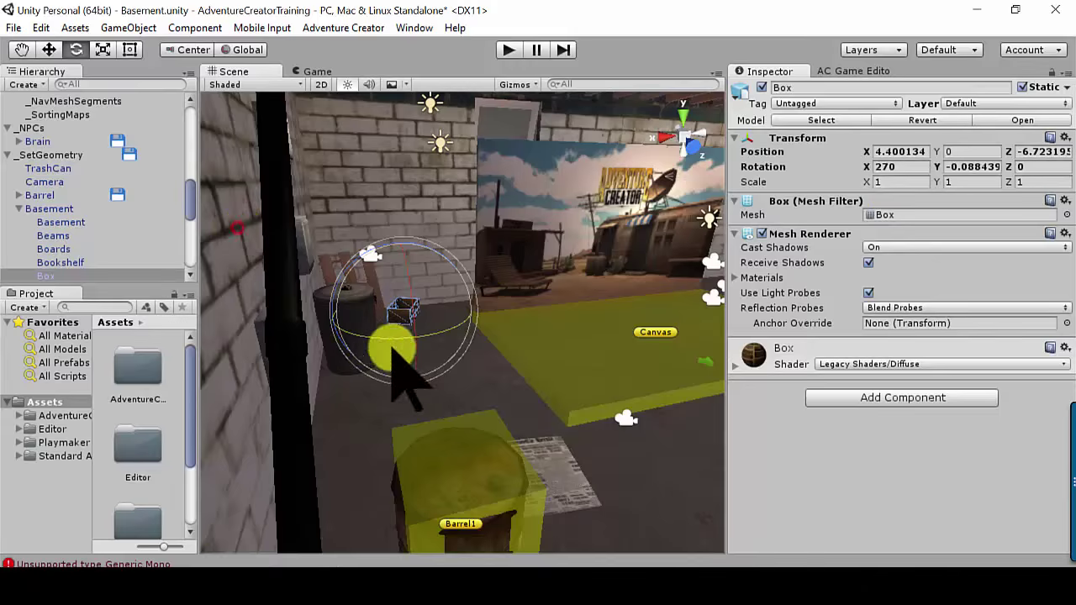
mouse_move(359, 341)
left_mouse_down()
mouse_move(557, 383)
mouse_move(546, 435)
left_mouse_up()
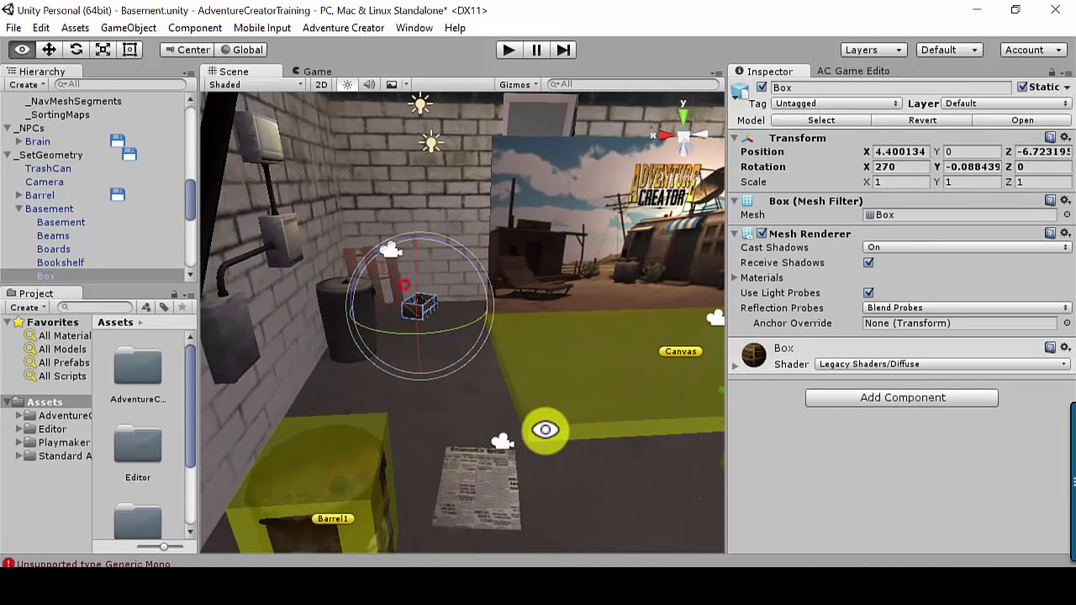
Inspect NavMesh1, reorient the scene view, and show the Adventure Creator game editor settings.
scroll(187, 201, "down", 10)
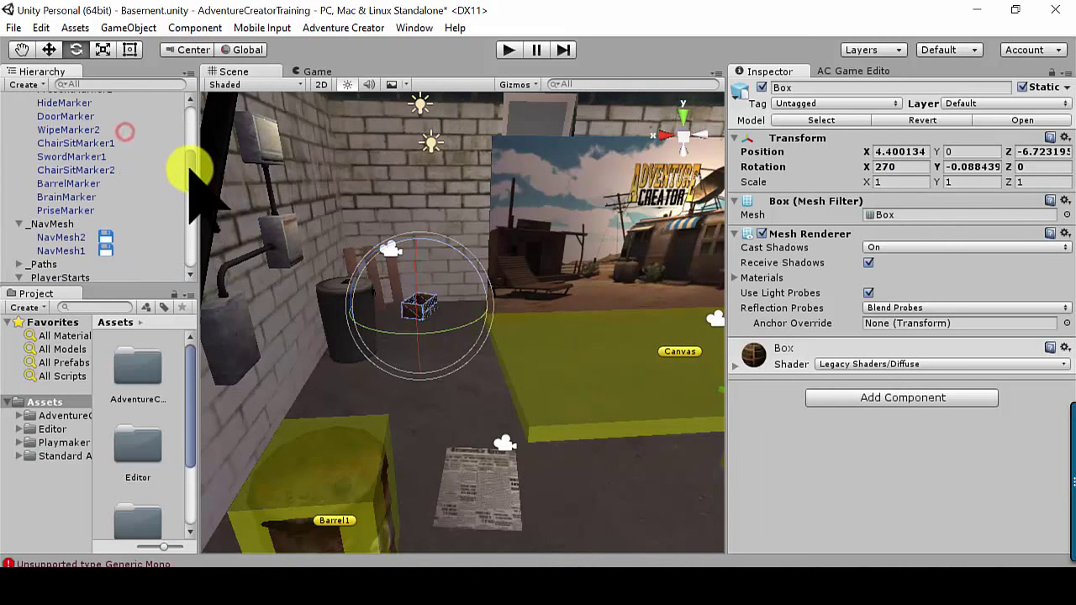
left_click(76, 250)
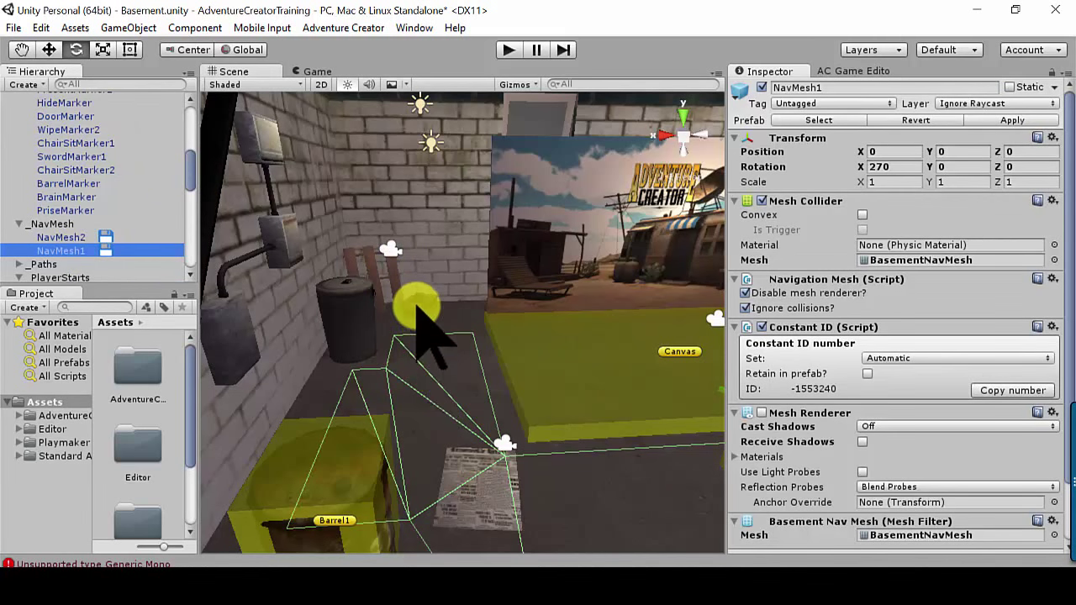
right_click_drag(523, 412, 561, 402, "alt")
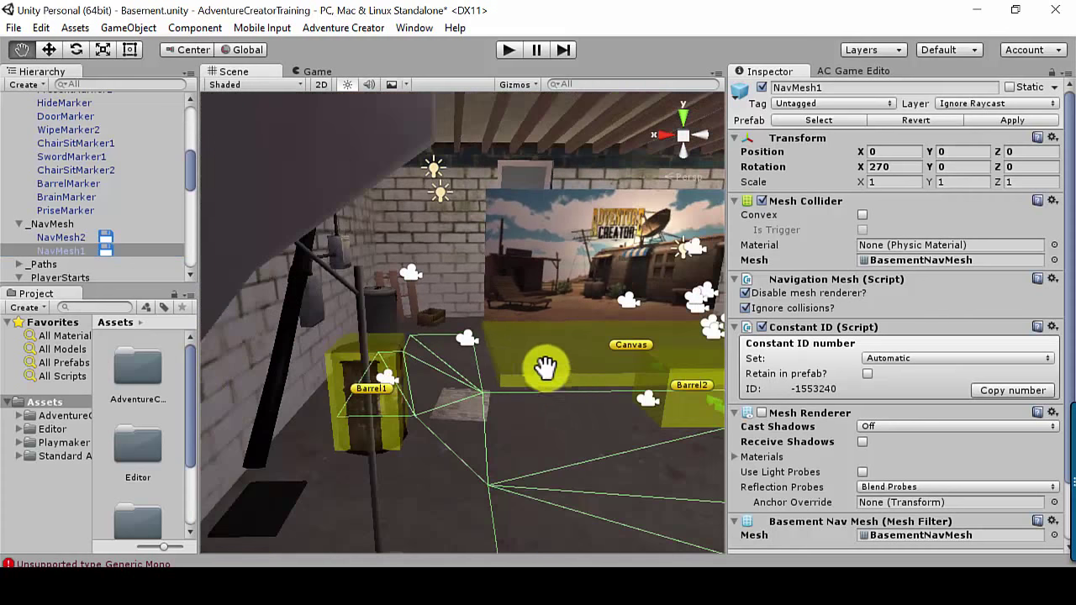
left_click_drag(547, 364, 570, 449, "alt")
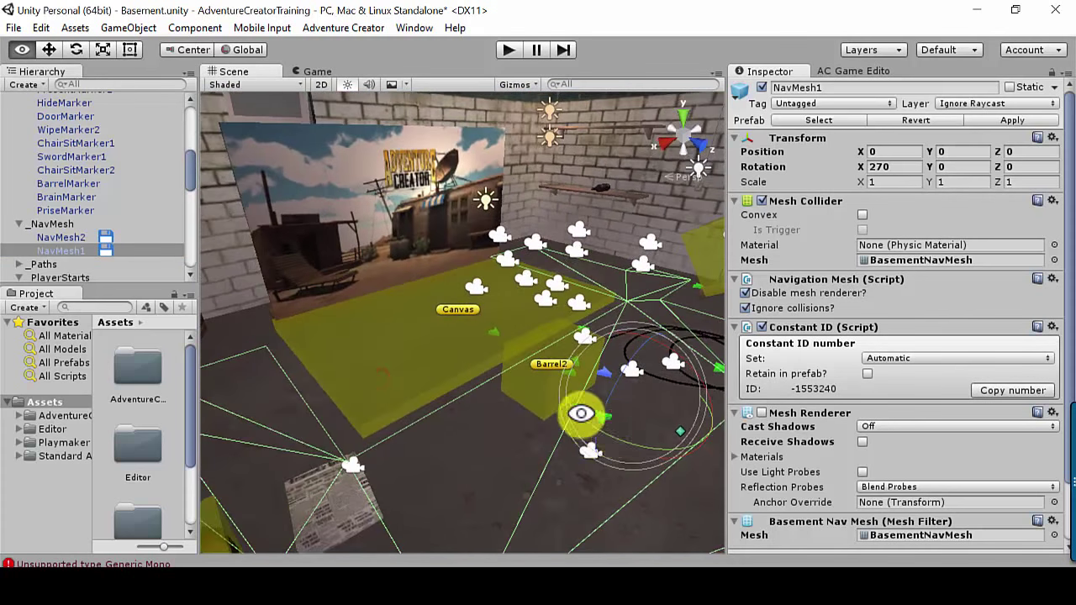
middle_click_drag(577, 413, 512, 379)
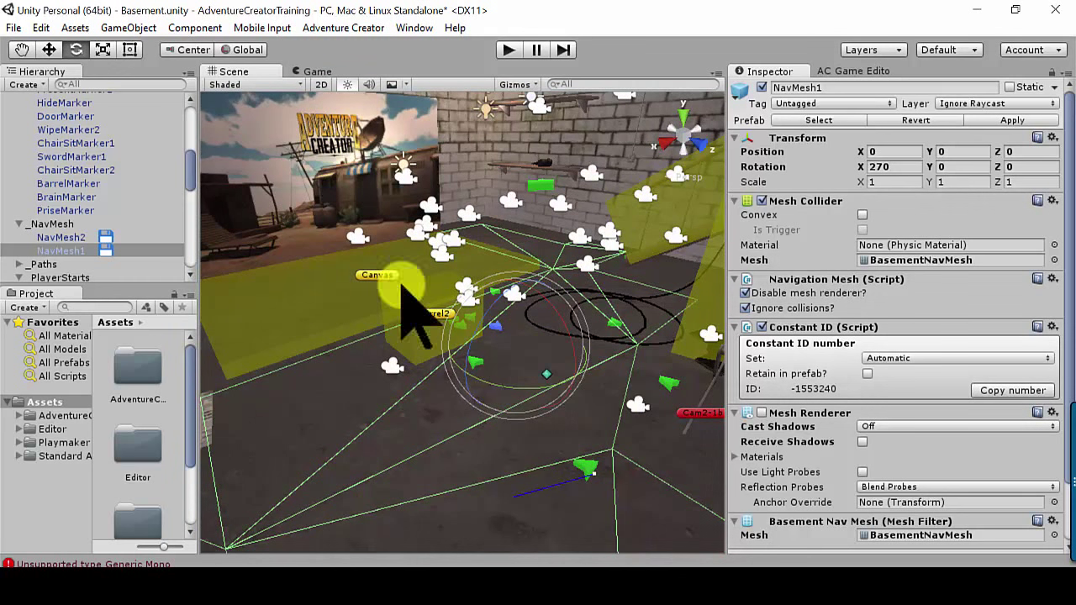
left_click(844, 72)
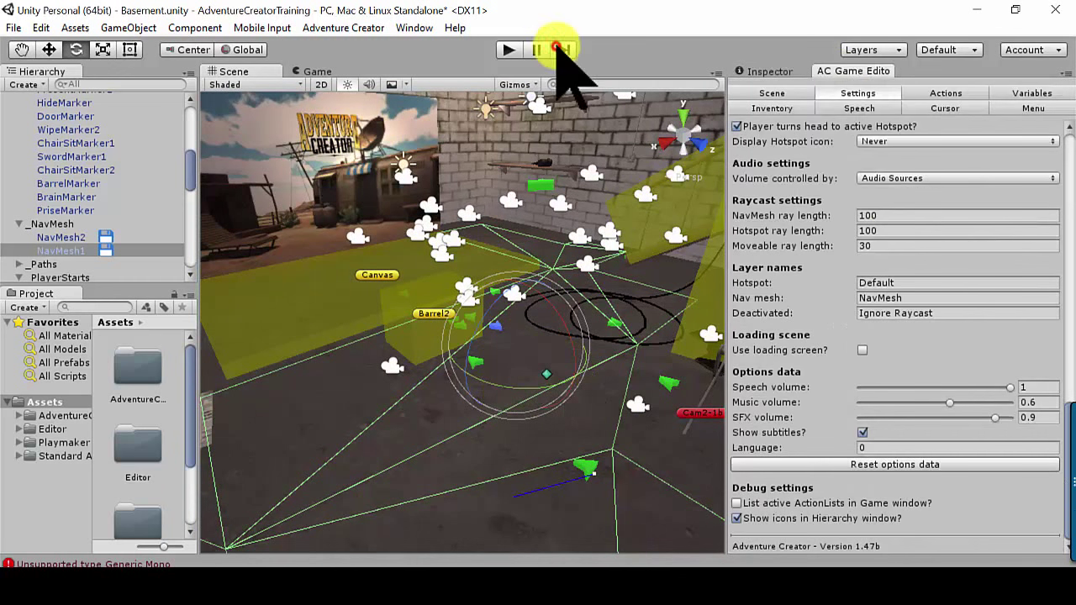
Scroll the Actions manager list past Object: Teleport, Player: Switch and Save: Manage saves.
left_click(945, 93)
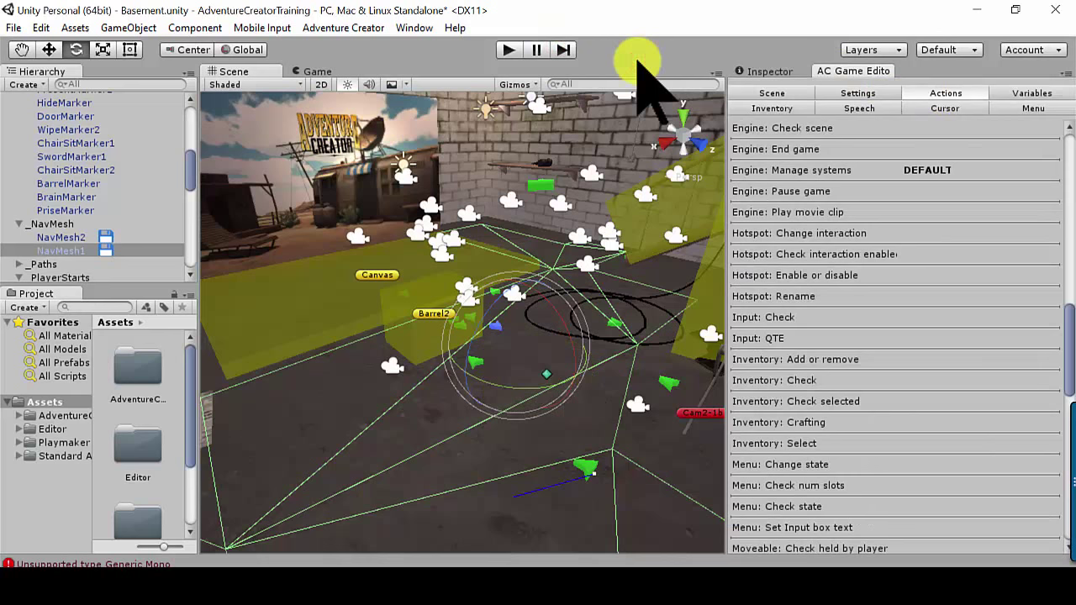
left_click_drag(1063, 336, 1067, 141)
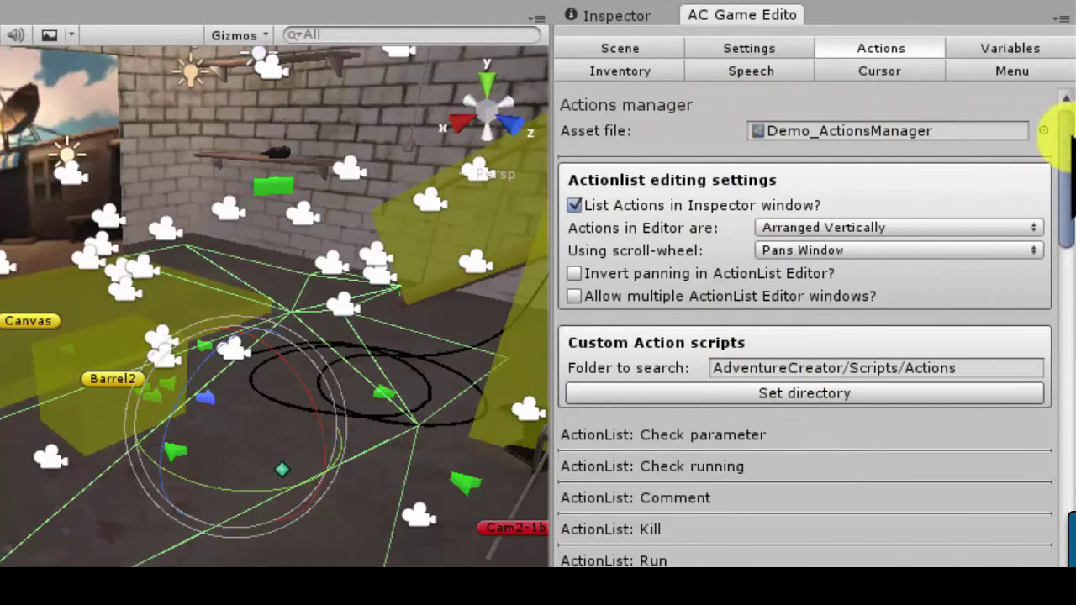
left_click_drag(1064, 122, 1049, 185)
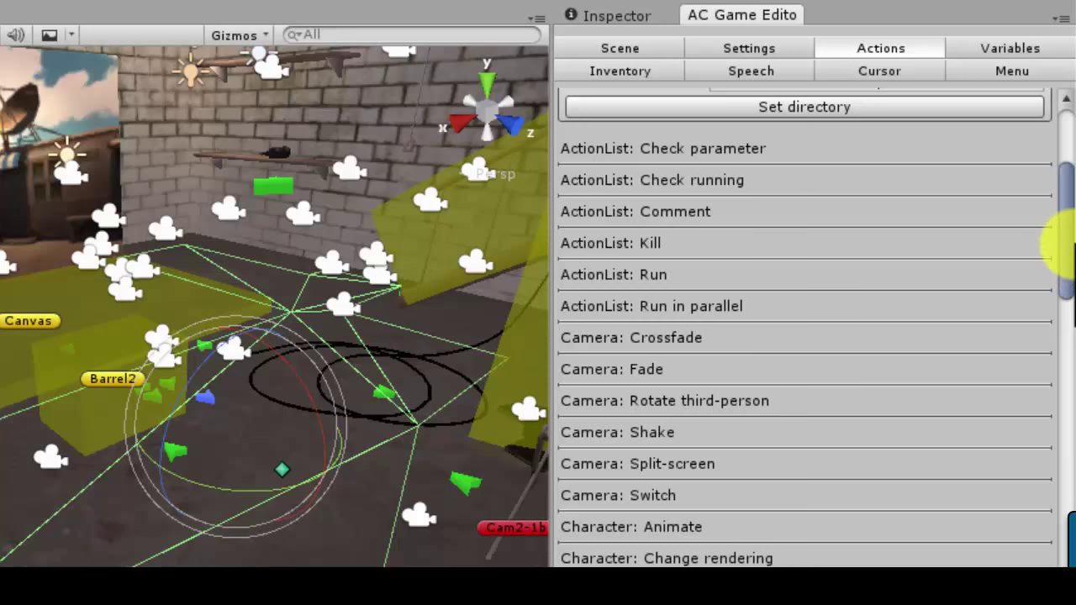
left_click_drag(1067, 244, 1064, 279)
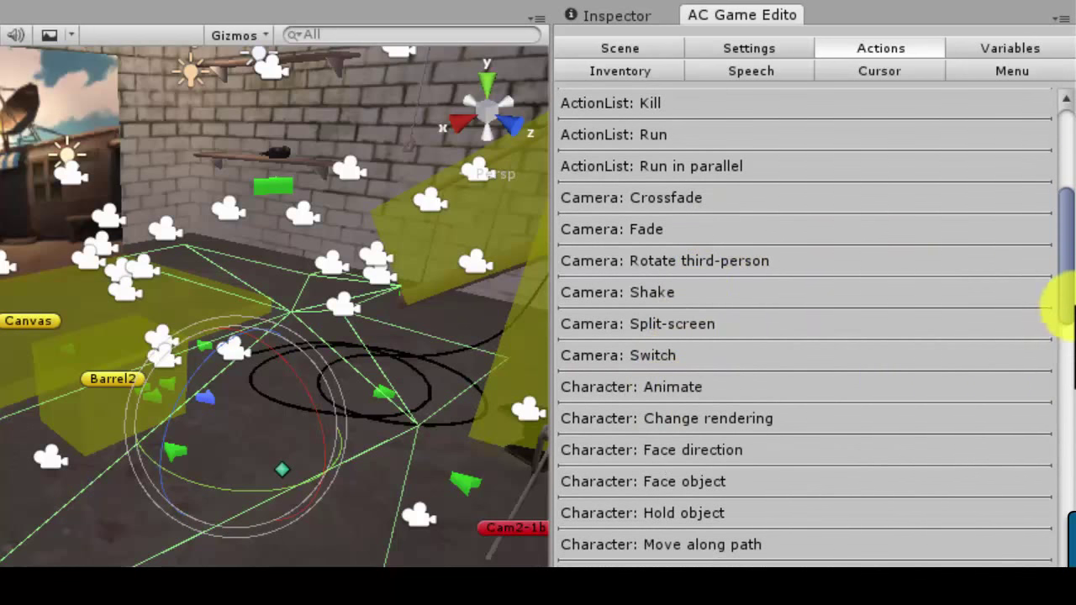
left_click_drag(1069, 309, 1057, 372)
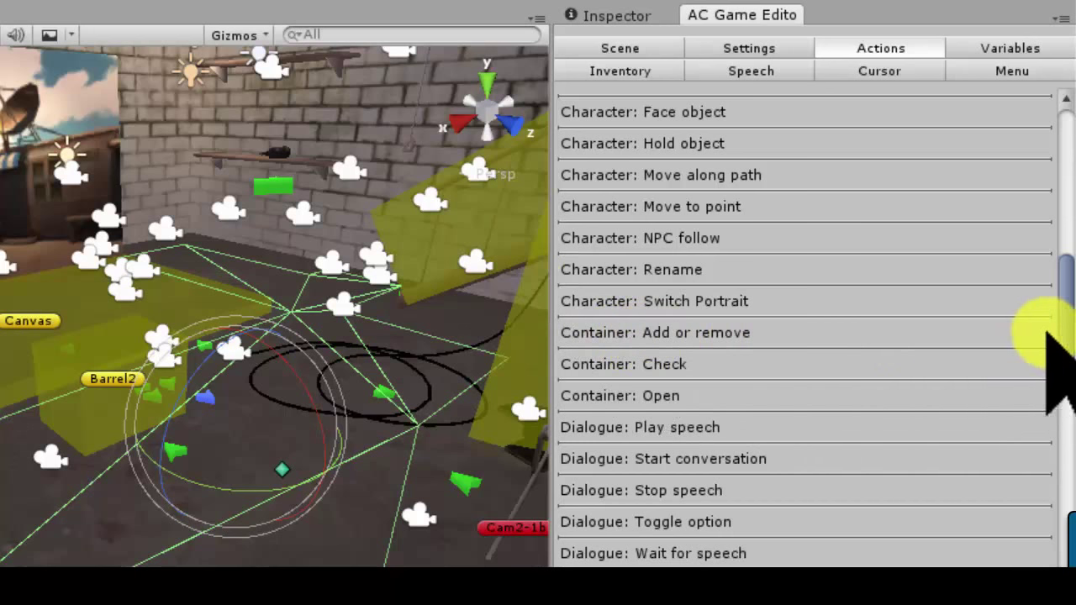
left_click_drag(1057, 334, 1050, 372)
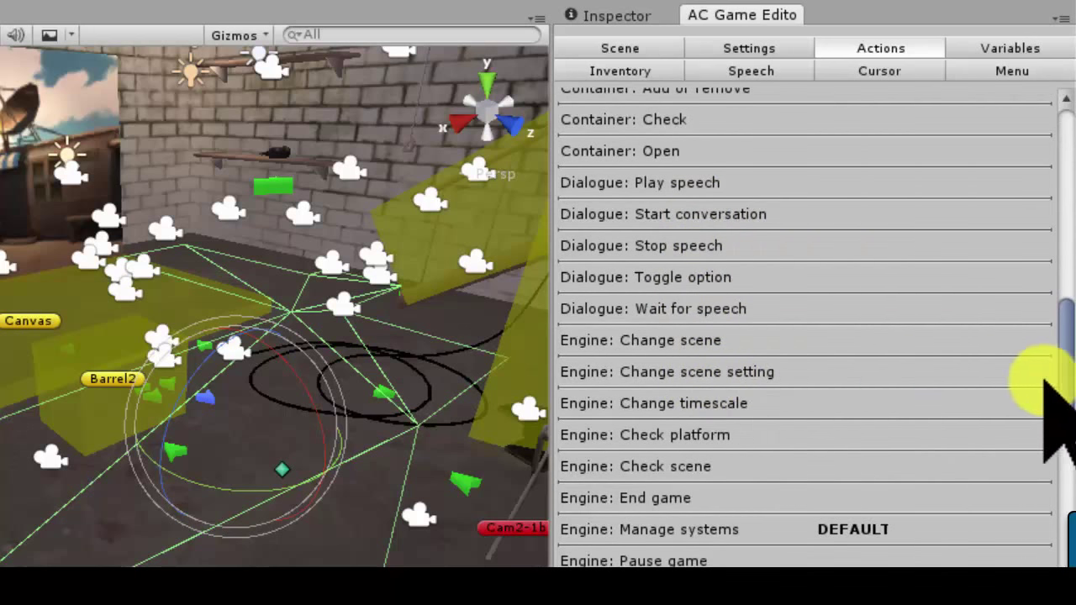
left_click_drag(1069, 366, 1060, 391)
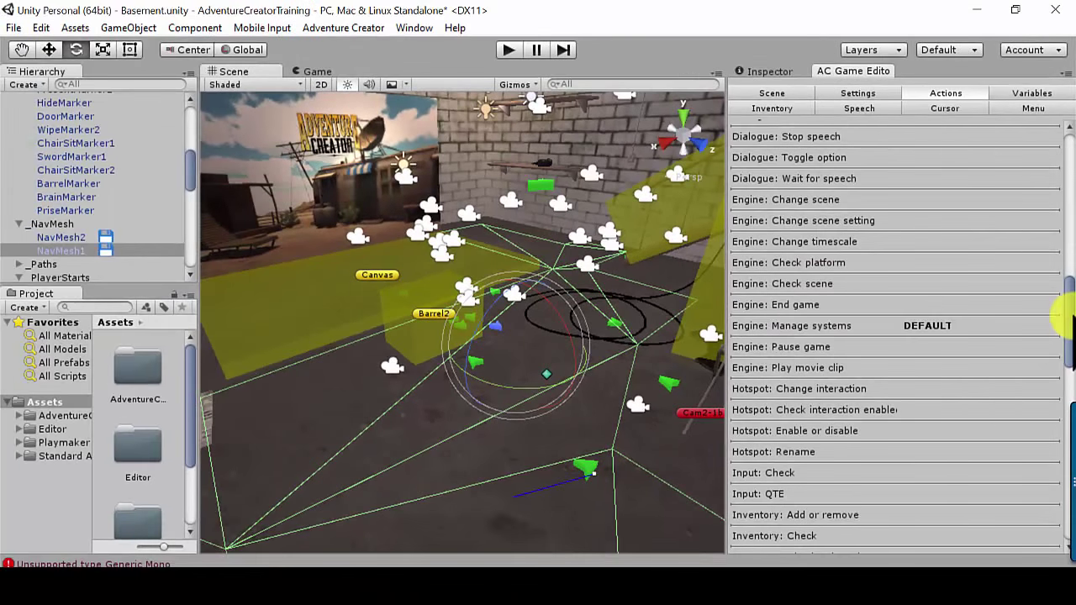
left_click_drag(1069, 327, 1070, 358)
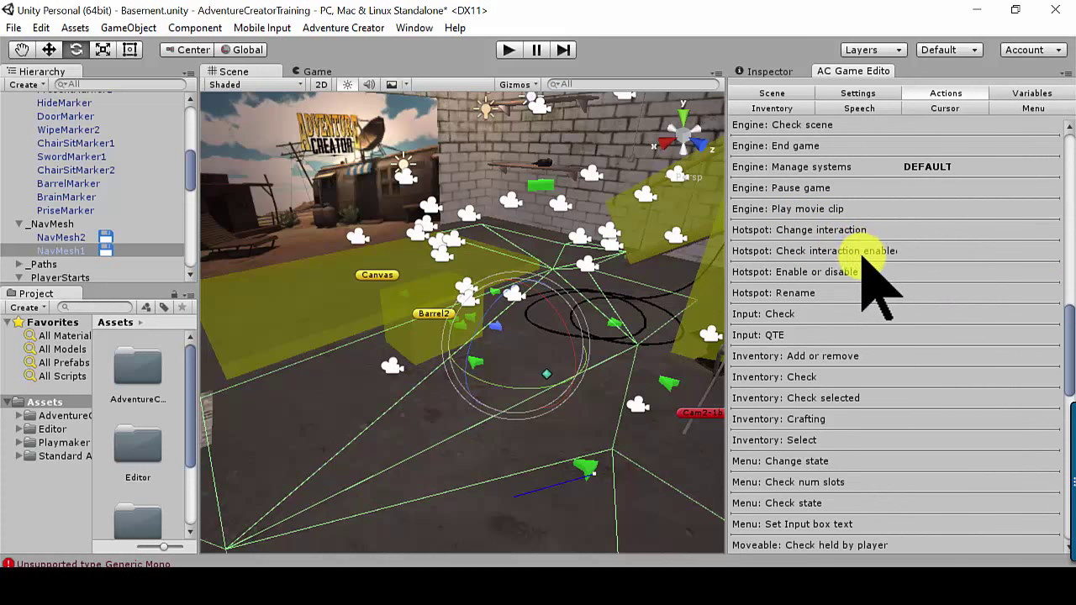
mouse_move(1066, 324)
left_mouse_down()
mouse_move(1067, 341)
mouse_move(760, 269)
left_mouse_up()
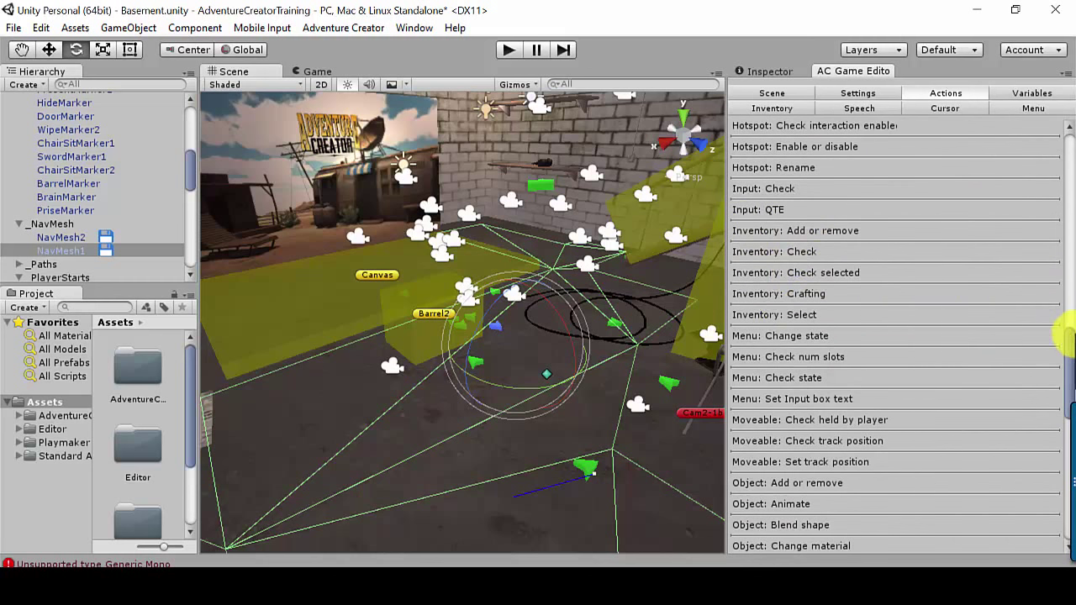
left_click_drag(1067, 340, 1065, 414)
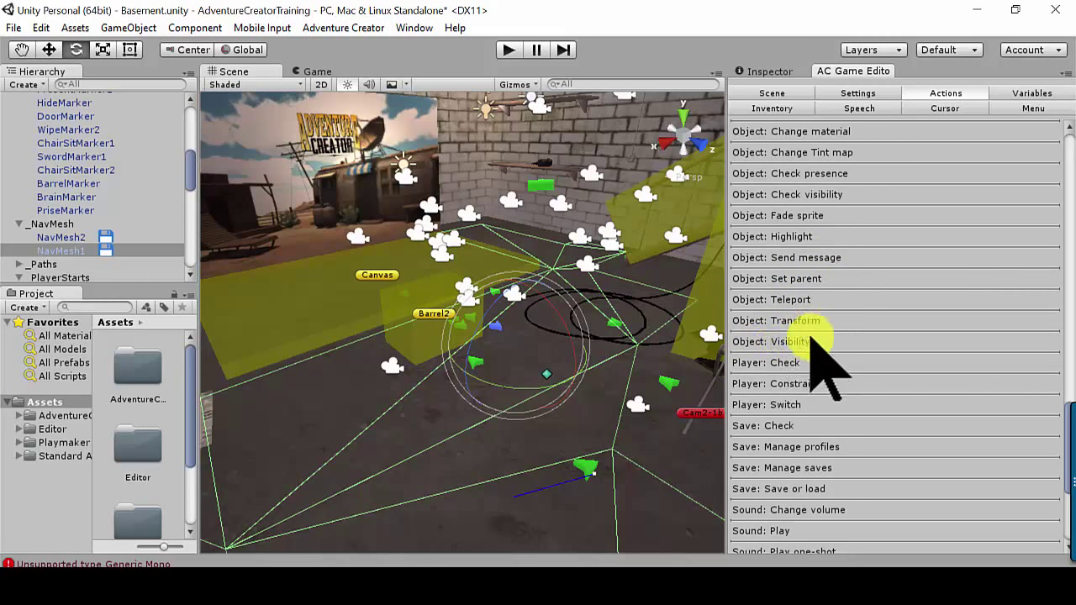
left_click(1066, 410)
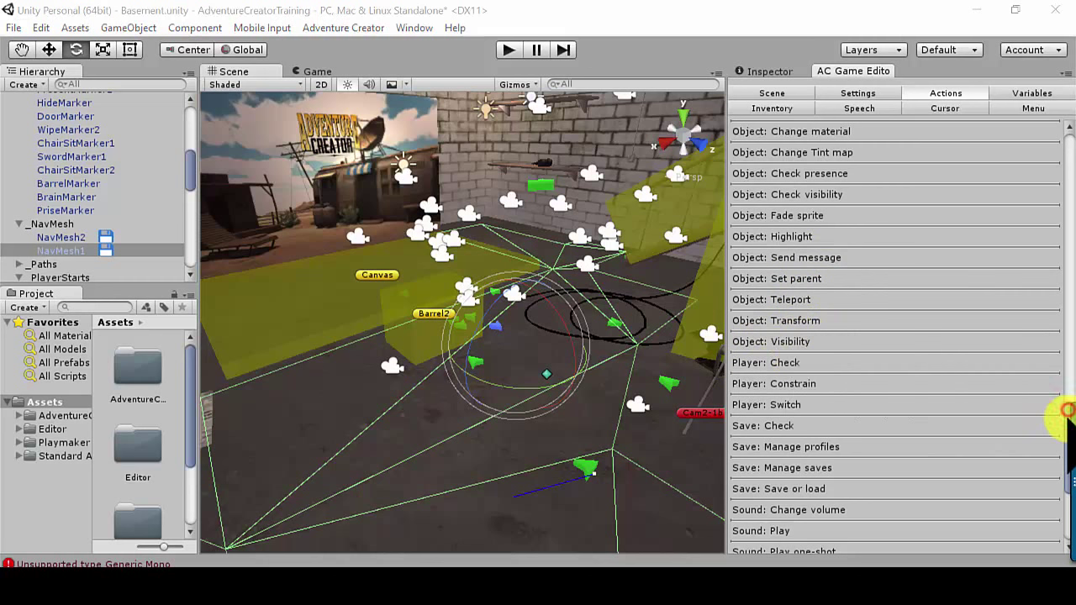
Scroll to the end of the actions list, then view Demo_VariablesManager's Local variables.
scroll(845, 378, "down", 3)
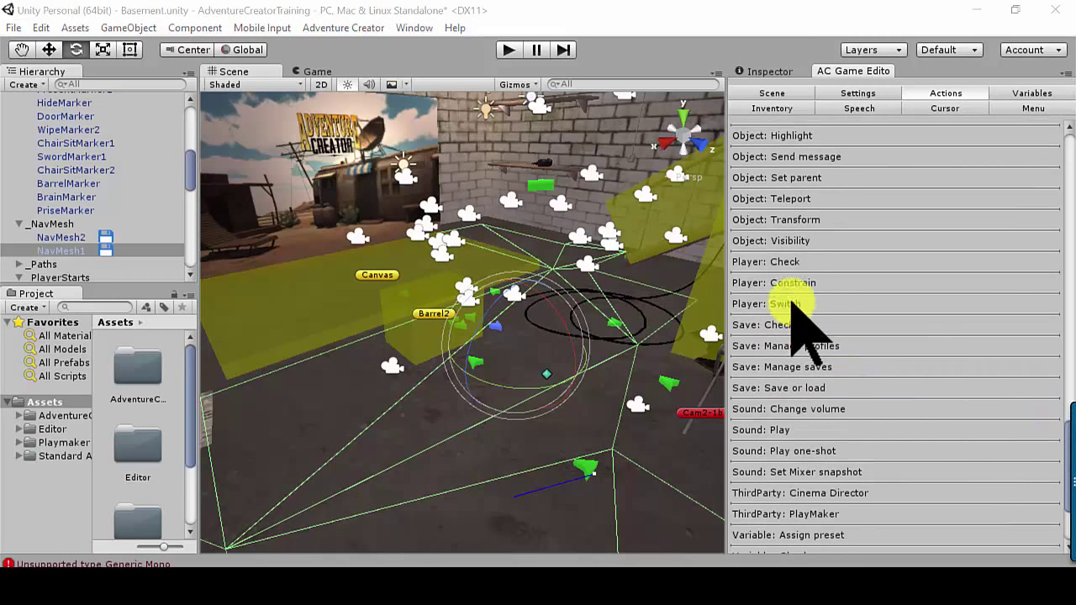
scroll(824, 344, "down", 2)
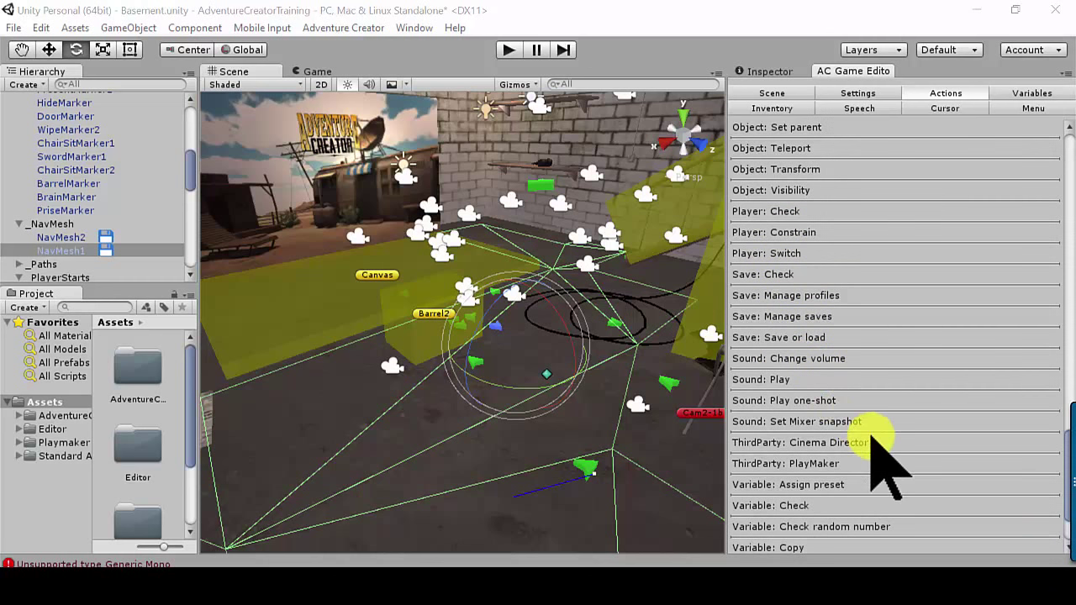
scroll(879, 483, "down", 2)
scroll(878, 484, "down", 2)
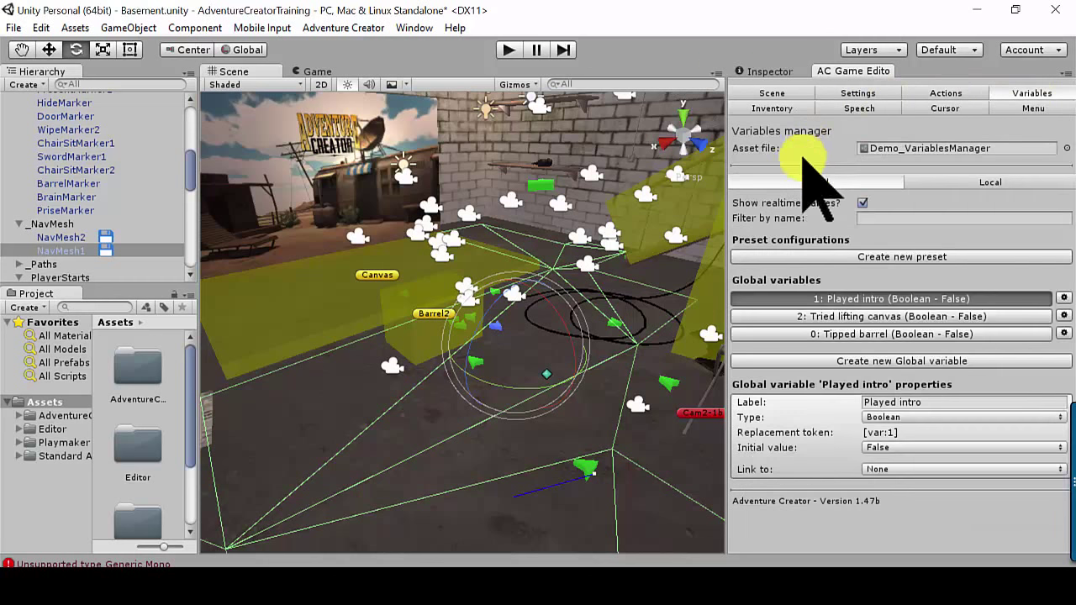
left_click(951, 183)
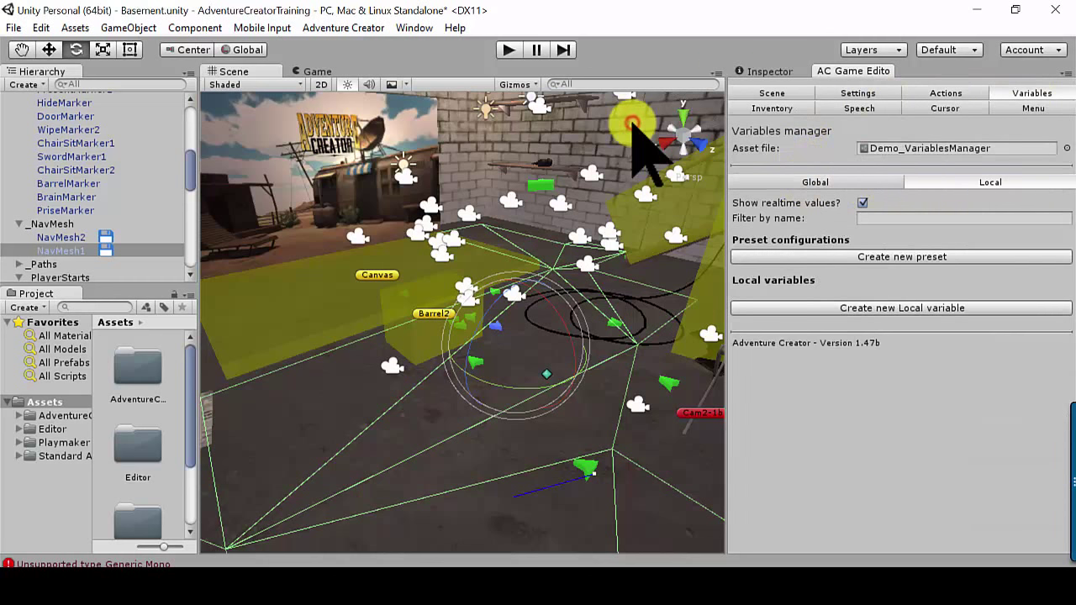
Review global variables Tried lifting canvas and Tipped barrel, leaving Tipped barrel Boolean, then show Inventory.
left_click(849, 183)
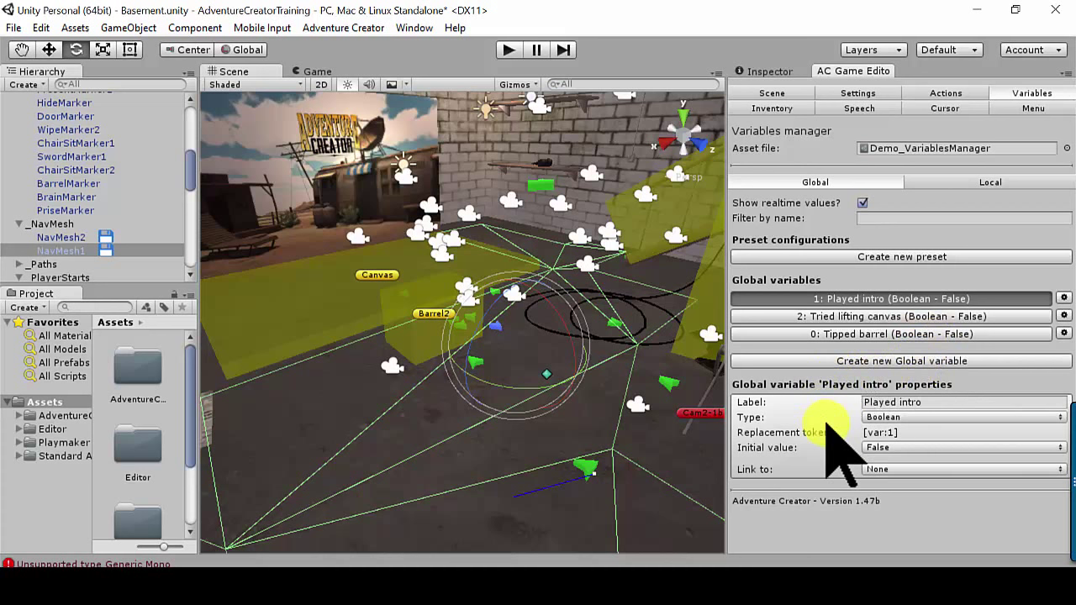
left_click(830, 317)
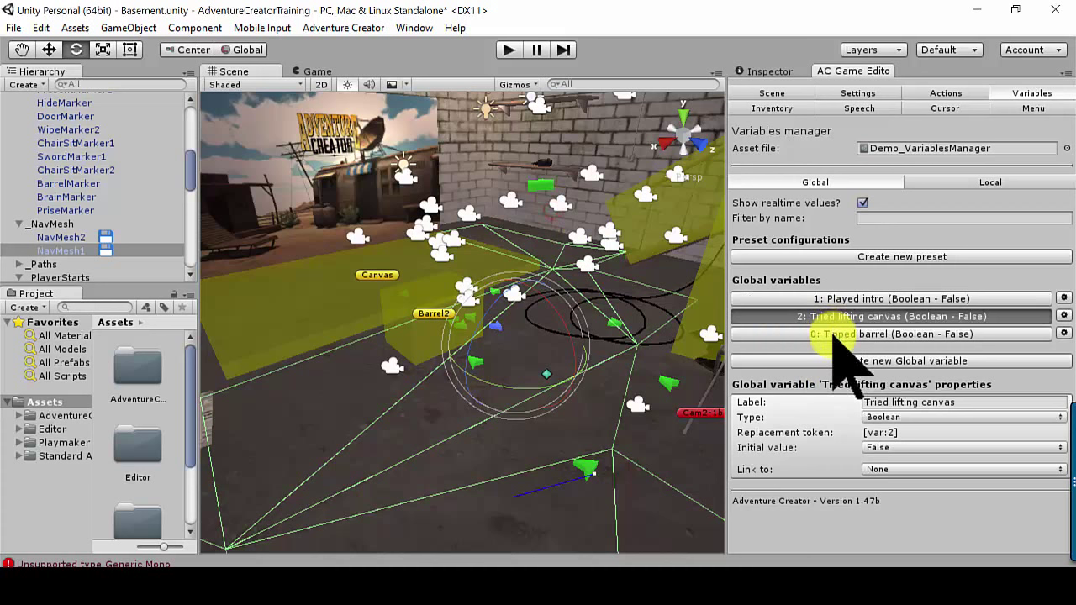
left_click(832, 334)
left_click(936, 417)
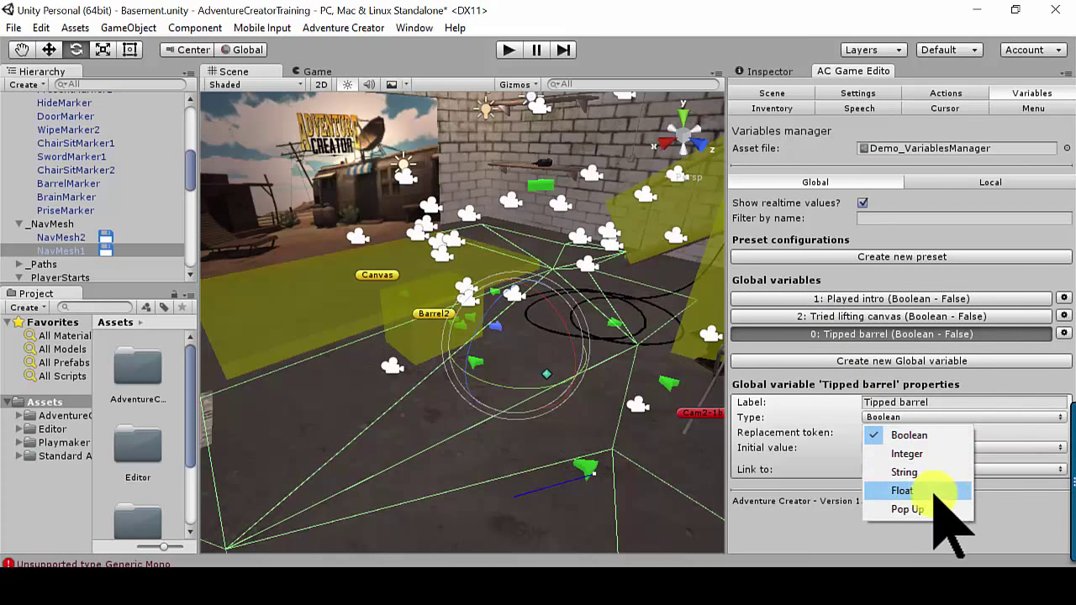
left_click(1013, 444)
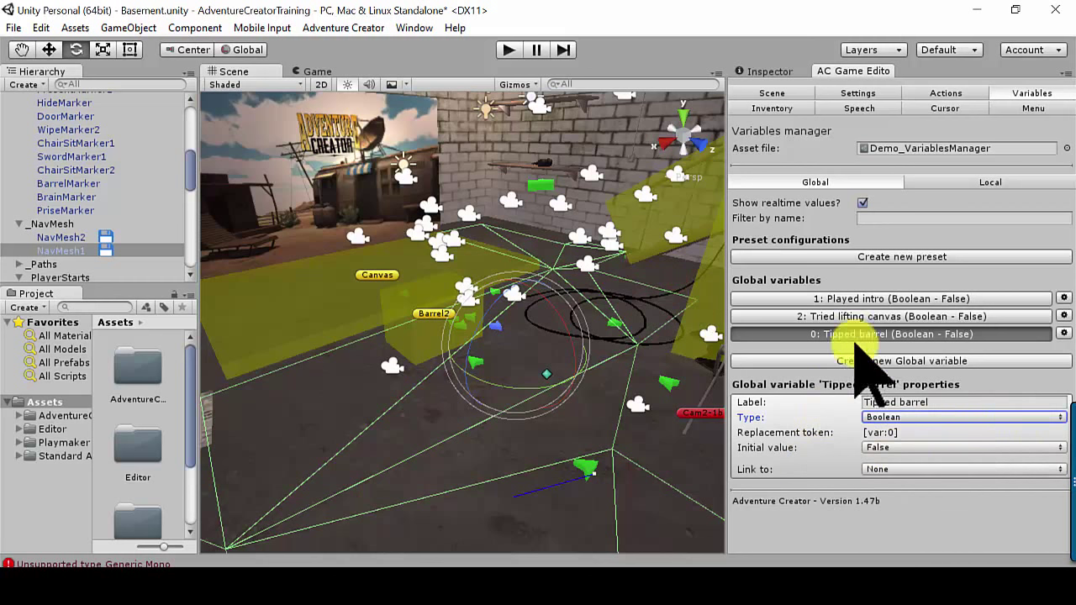
left_click(769, 108)
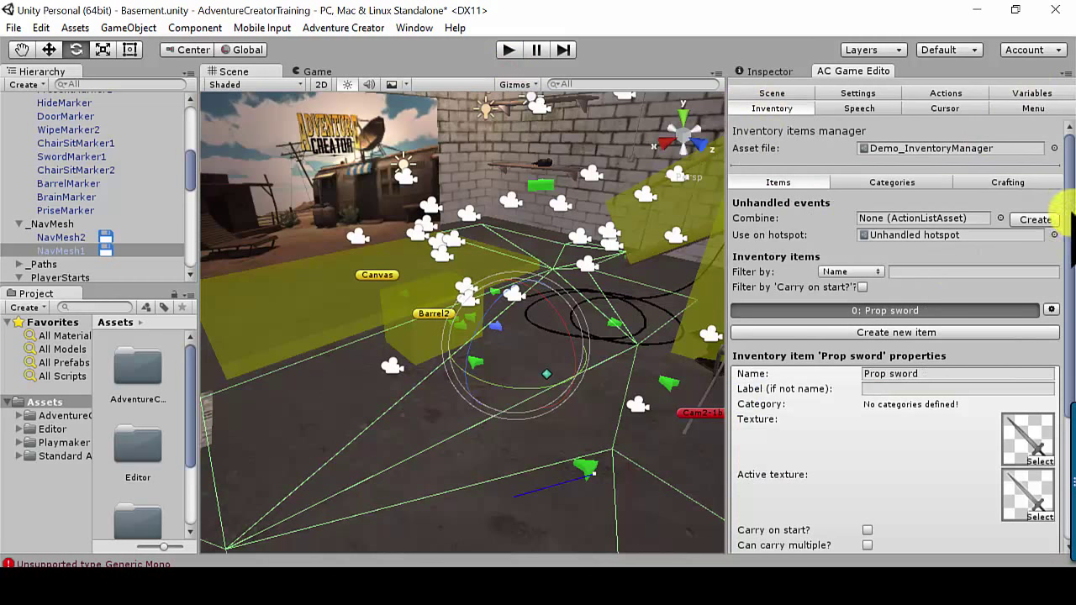
Browse the inventory Items, Categories and Crafting views, then show the Speech manager settings.
left_click_drag(1066, 210, 1069, 338)
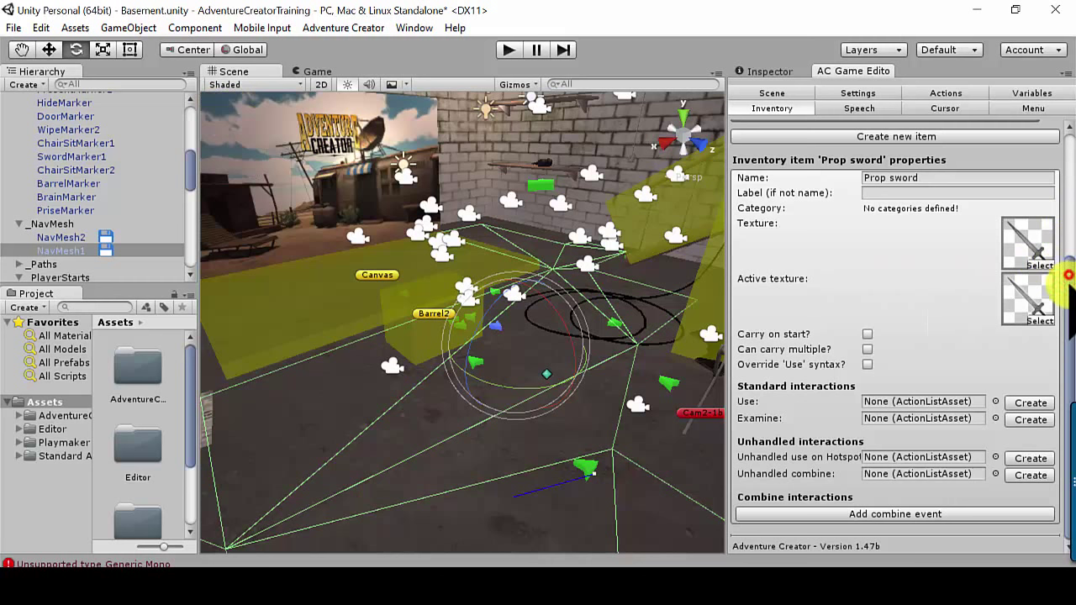
left_click_drag(1066, 286, 1065, 142)
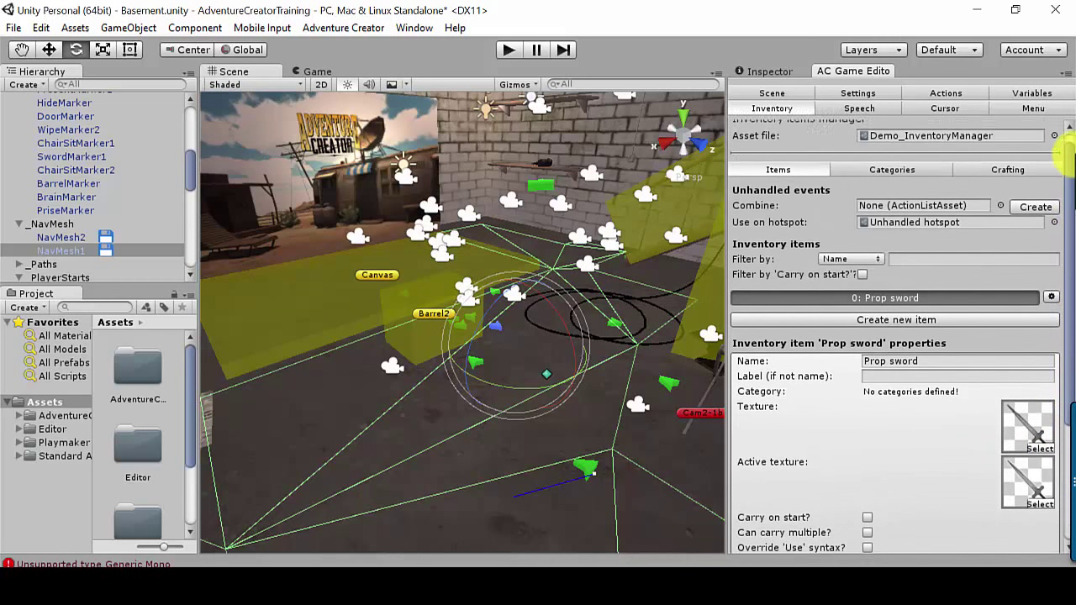
left_click(874, 182)
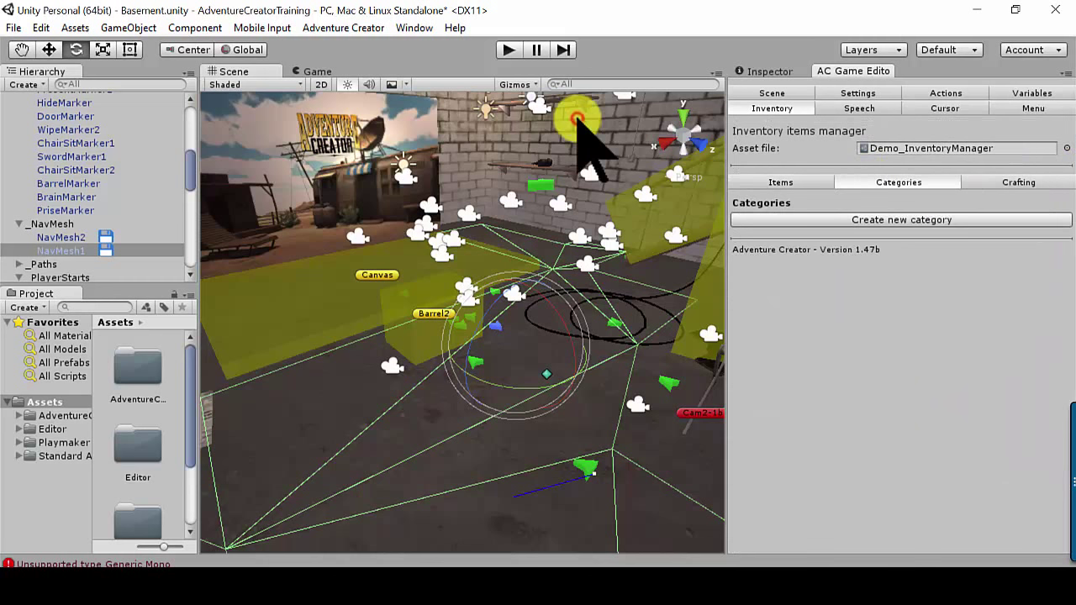
left_click(970, 183)
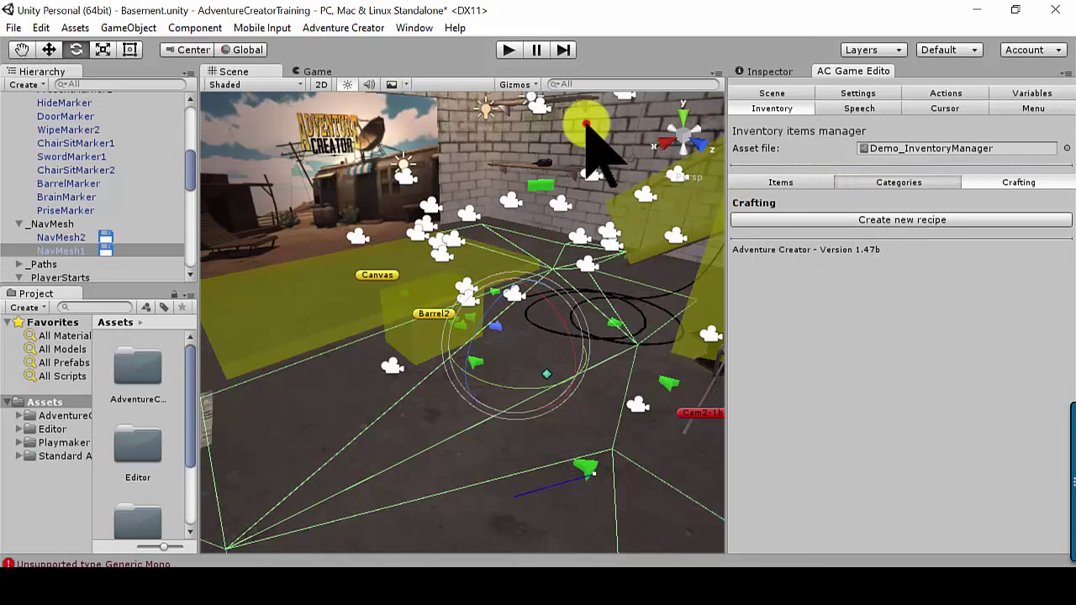
left_click(898, 183)
left_click(781, 183)
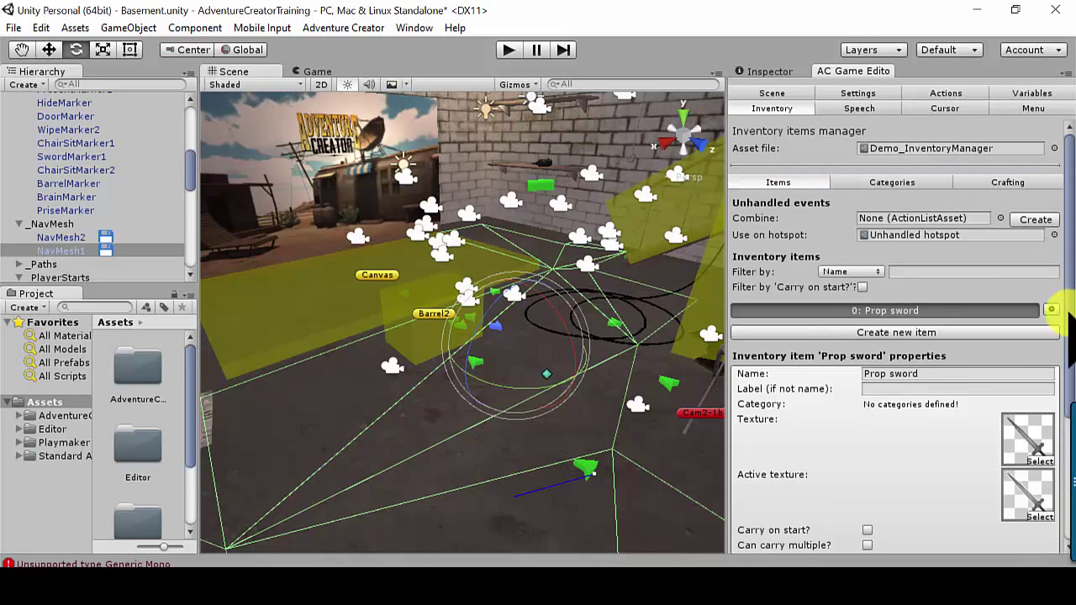
left_click(859, 108)
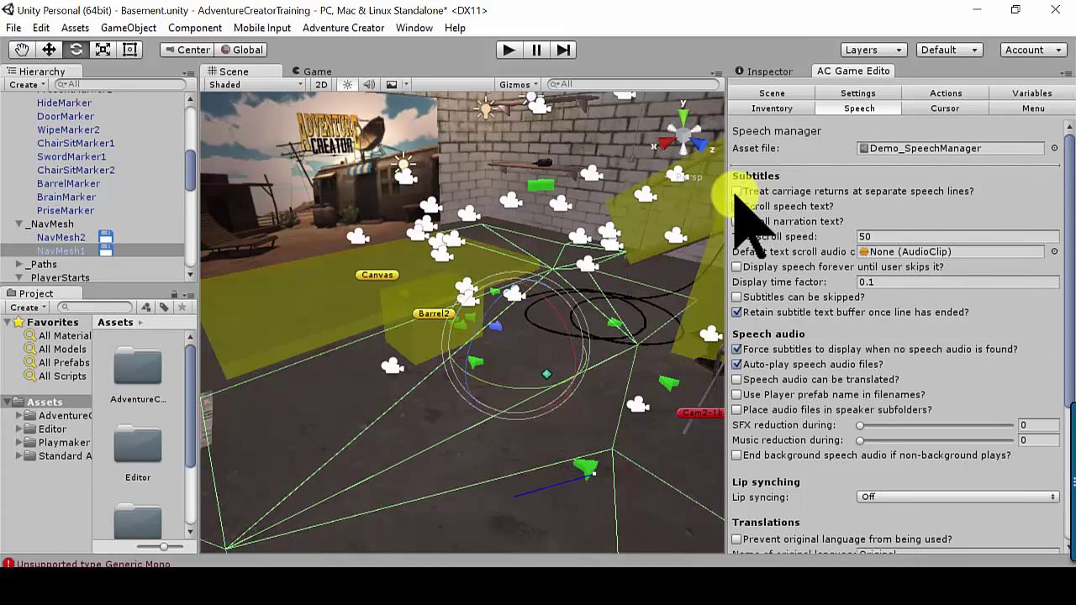
left_click(874, 236)
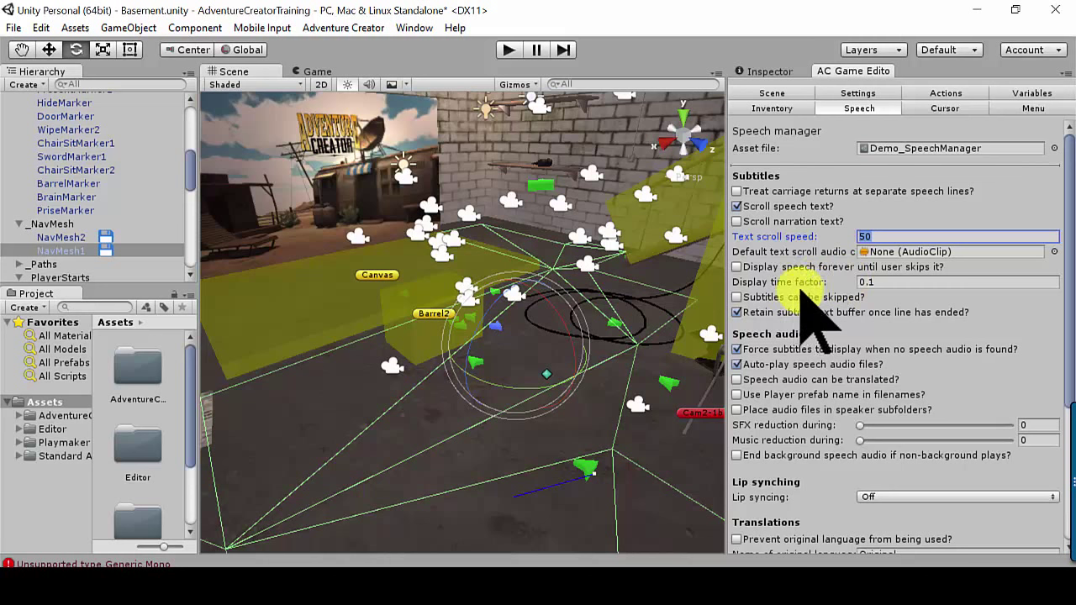
scroll(1060, 270, "down", 3)
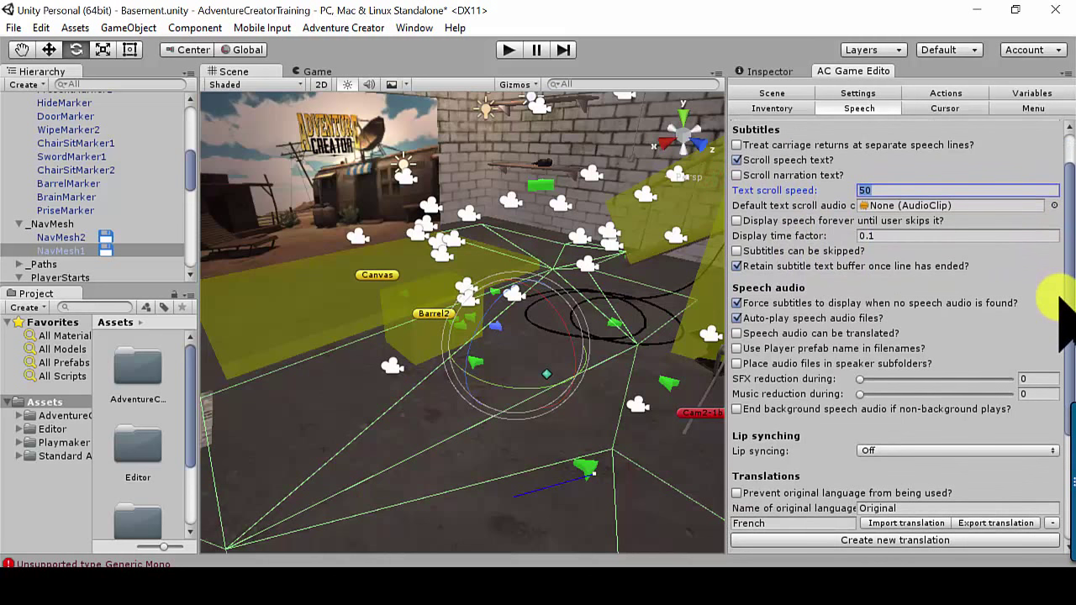
mouse_move(1060, 290)
left_mouse_down()
mouse_move(1060, 336)
mouse_move(1027, 430)
left_mouse_up()
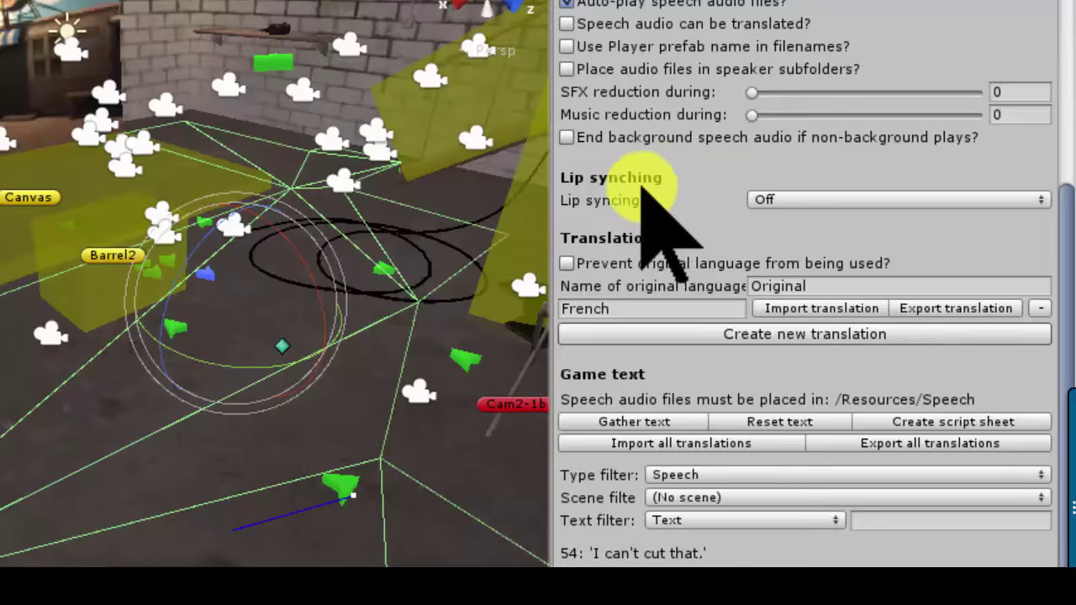
left_click(836, 199)
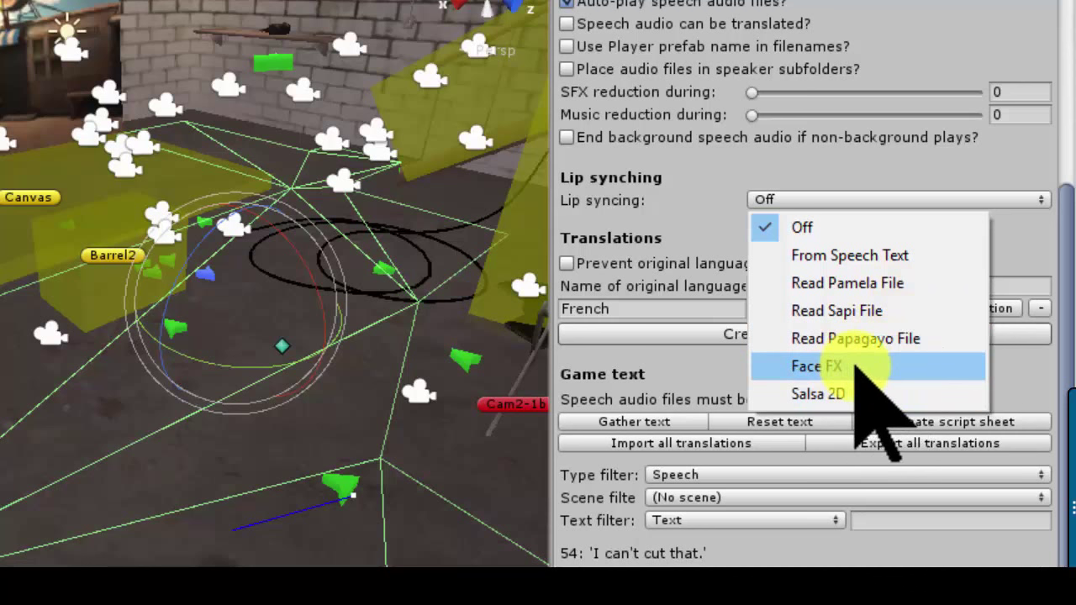
left_click(689, 198)
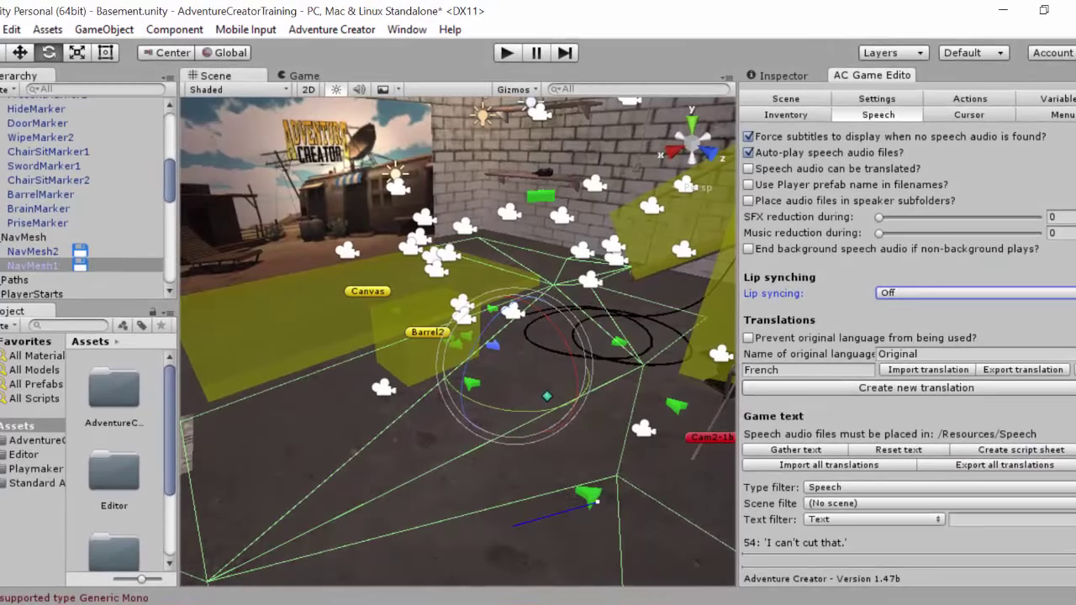
scroll(908, 336, "up", 2)
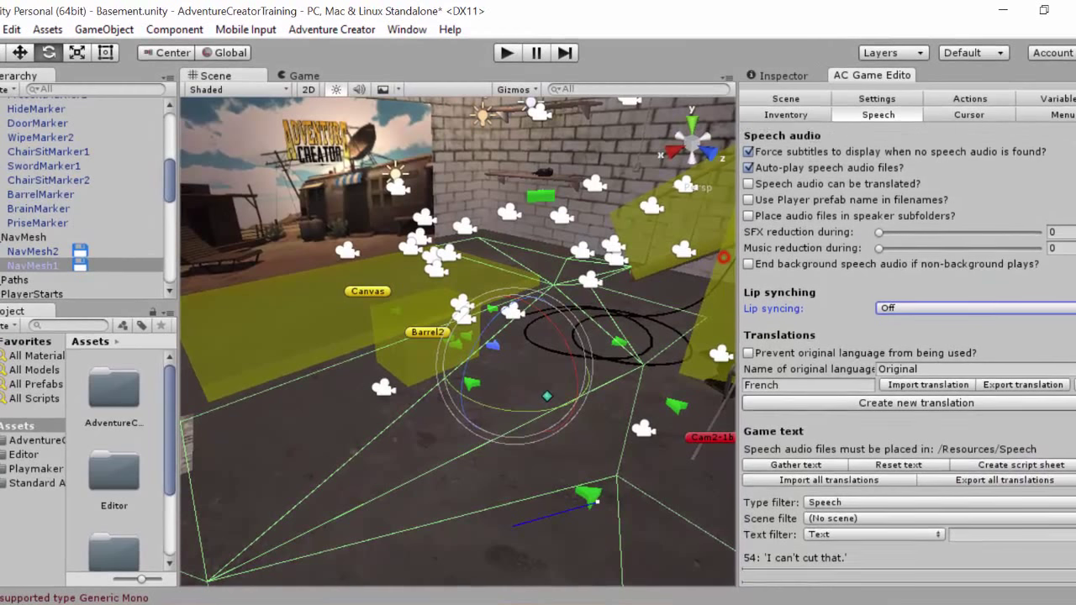
scroll(907, 336, "up", 5)
scroll(907, 336, "up", 3)
left_click(959, 116)
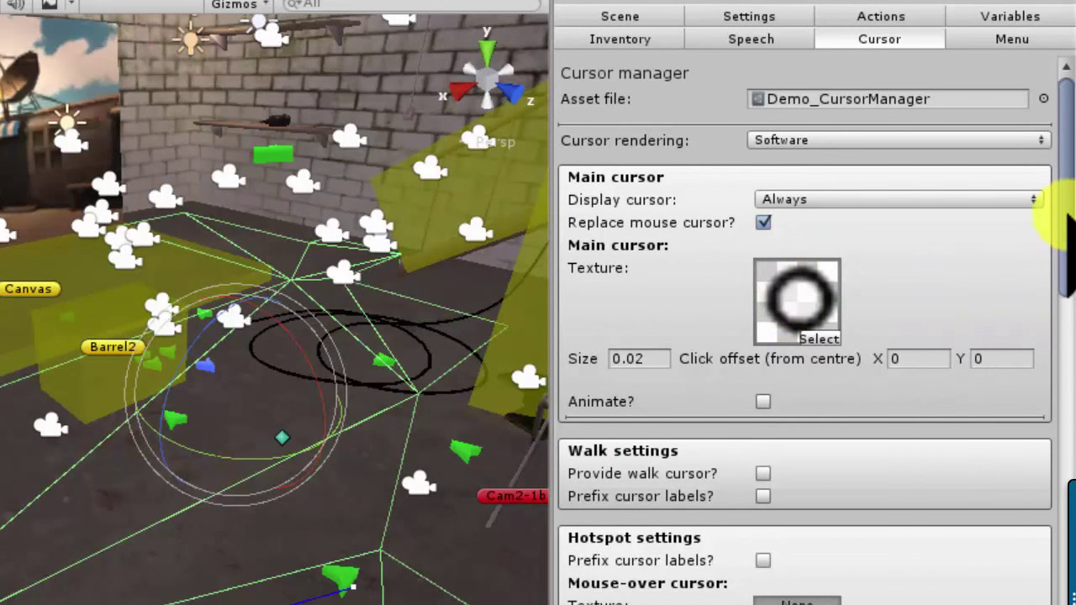
Check the cursor rendering options, keeping Software, and scroll down the Cursor settings.
left_click(973, 139)
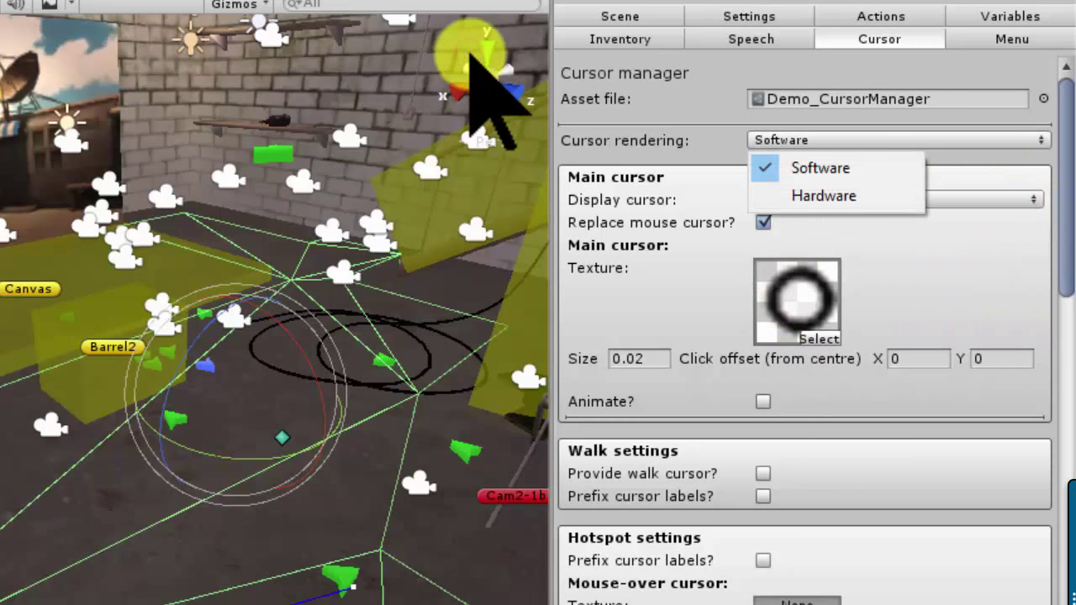
left_click(1057, 193)
left_click_drag(1057, 193, 1064, 313)
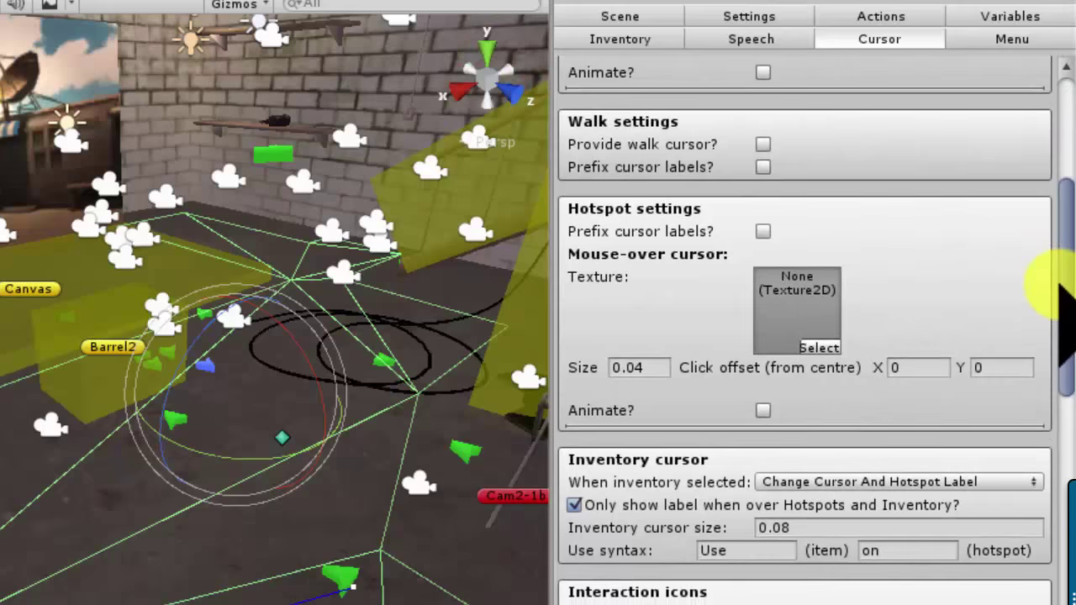
scroll(1062, 313, "down", 2)
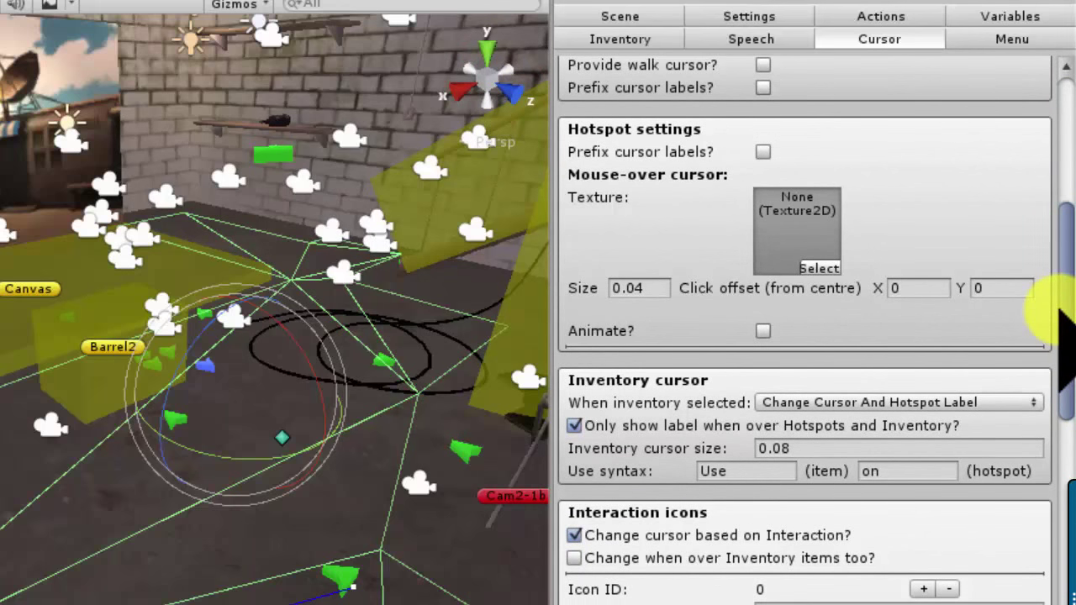
mouse_move(1062, 312)
left_mouse_down()
mouse_move(1062, 215)
mouse_move(1051, 303)
left_mouse_up()
Set the hotspot mouse-over cursor texture to ArrowPrompt.
left_click(819, 281)
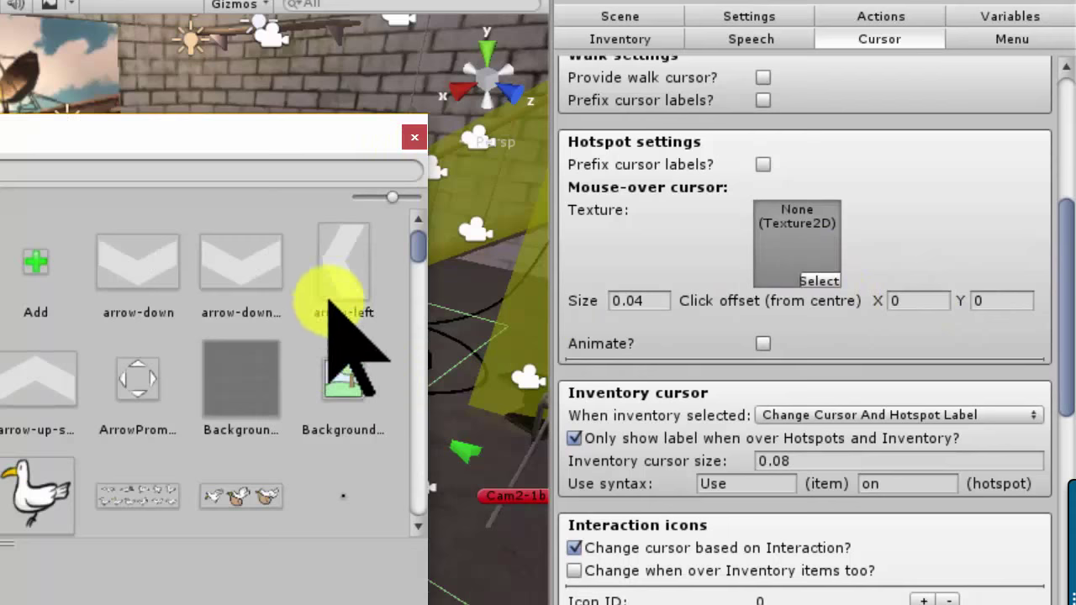
scroll(420, 245, "down", 3)
scroll(419, 247, "down", 2)
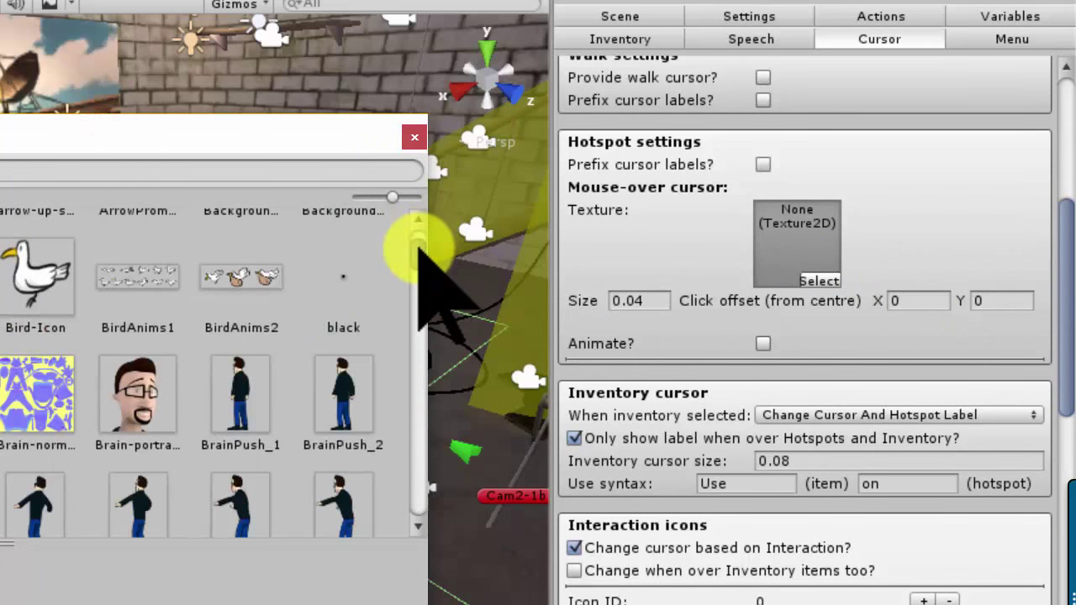
scroll(419, 248, "down", 3)
scroll(420, 252, "down", 2)
scroll(419, 261, "up", 10)
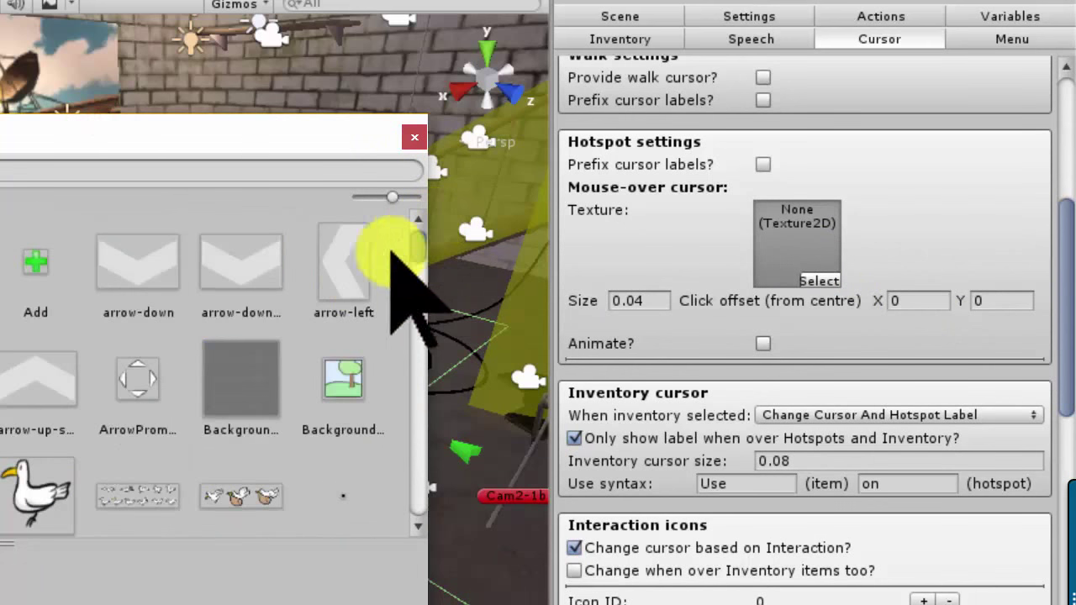
left_click(144, 374)
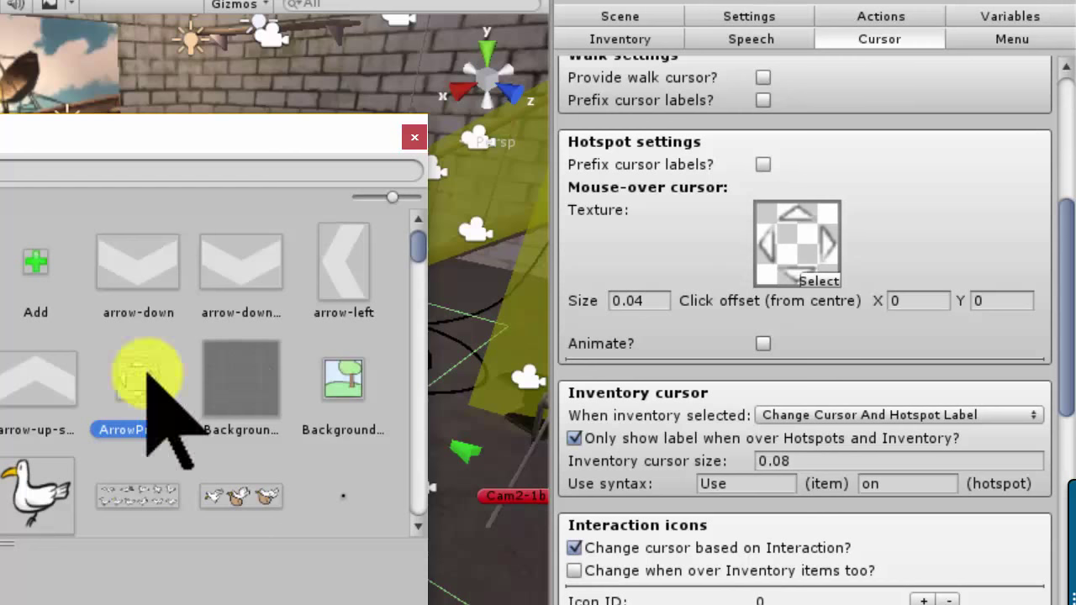
left_click(414, 137)
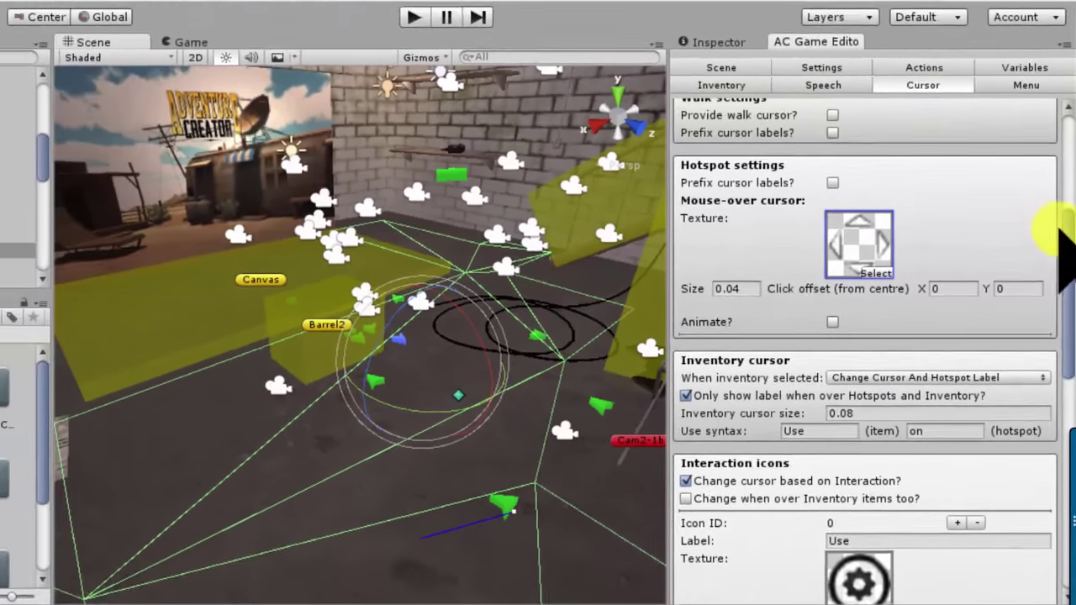
Scroll through the Cursor settings' Interaction icons section.
scroll(1067, 242, "down", 1)
scroll(1067, 243, "up", 2)
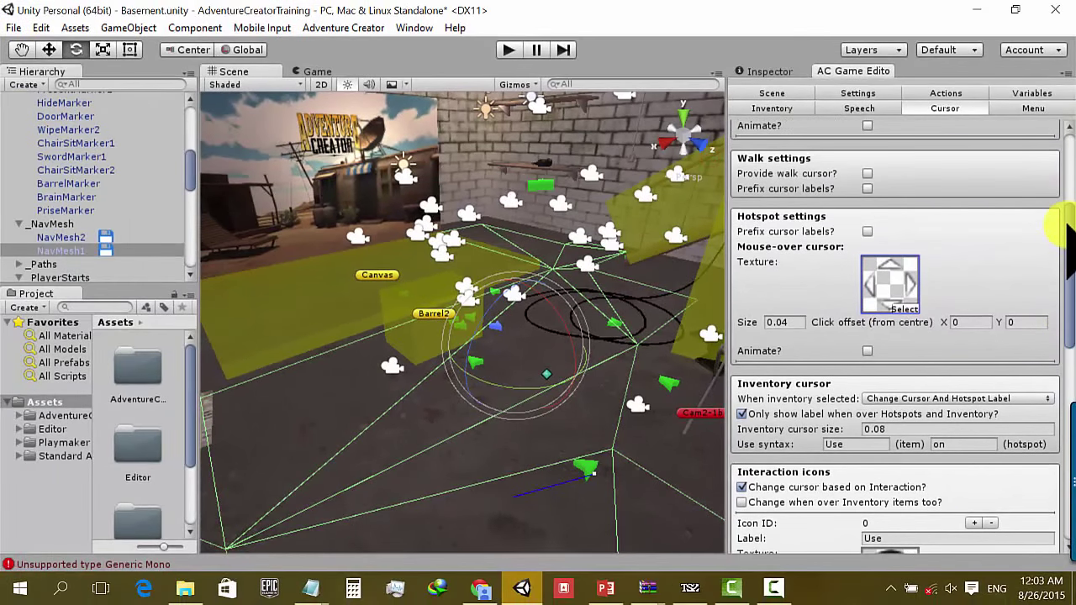
scroll(1069, 244, "down", 1)
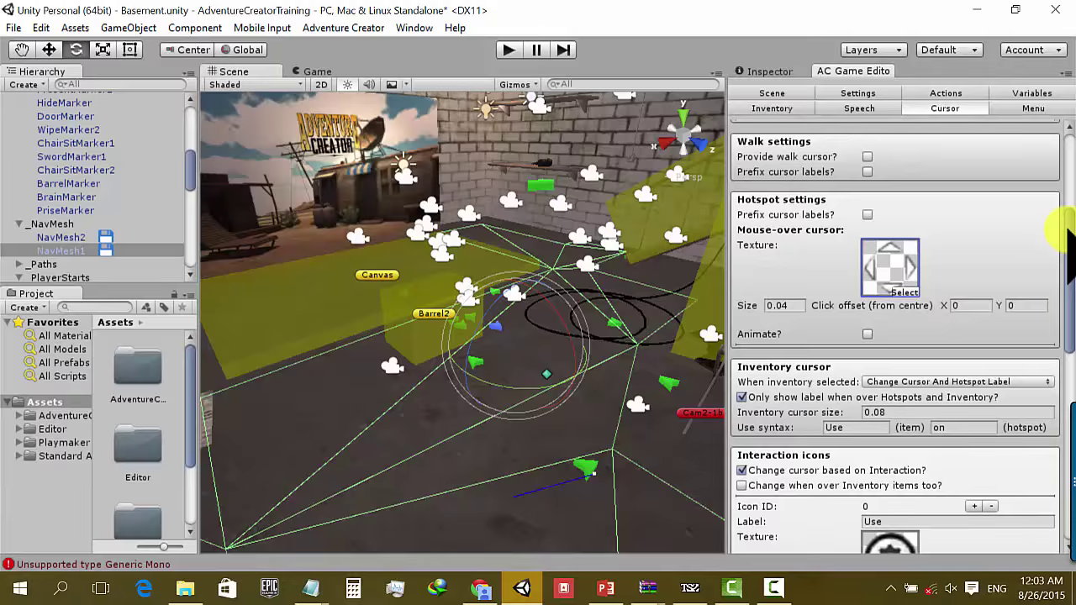
scroll(1069, 240, "down", 1)
scroll(1069, 243, "down", 1)
left_click_drag(1068, 244, 1069, 286)
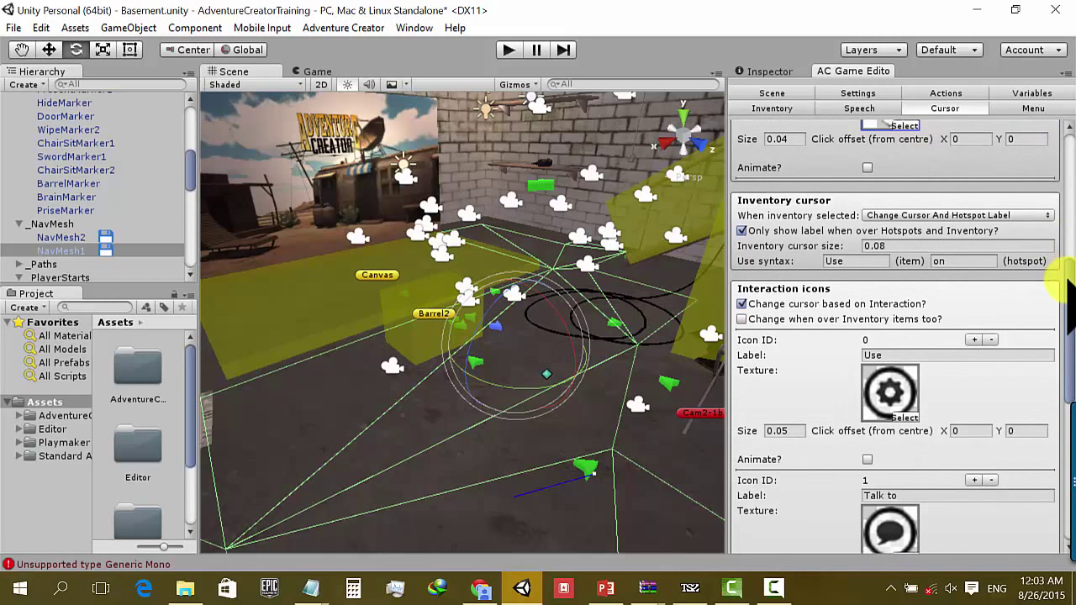
left_click_drag(1067, 286, 1067, 296)
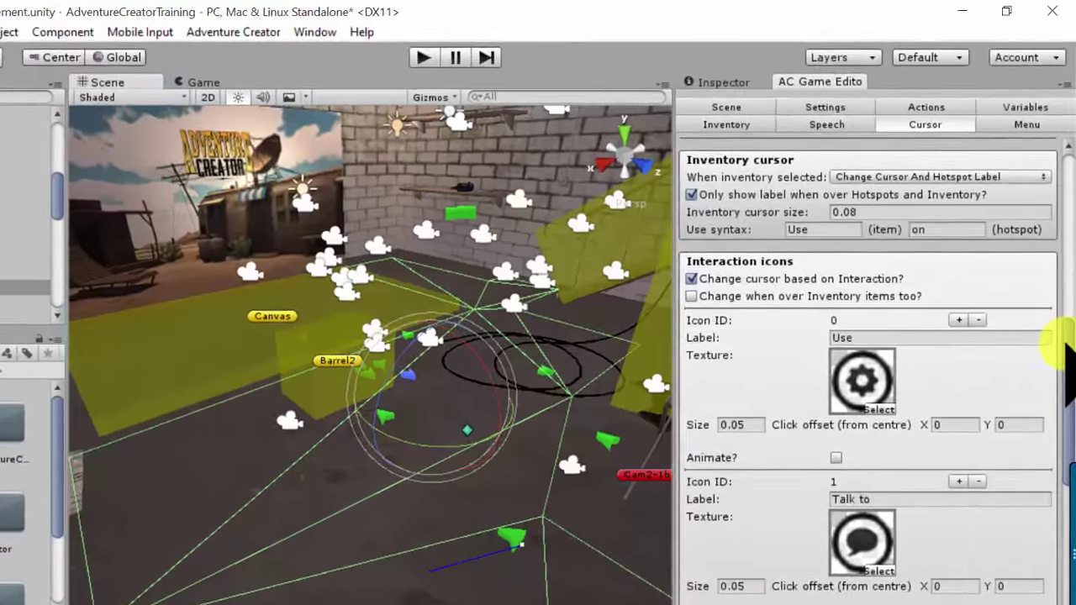
scroll(1061, 454, "down", 1)
scroll(1061, 454, "down", 1)
scroll(1060, 445, "up", 3)
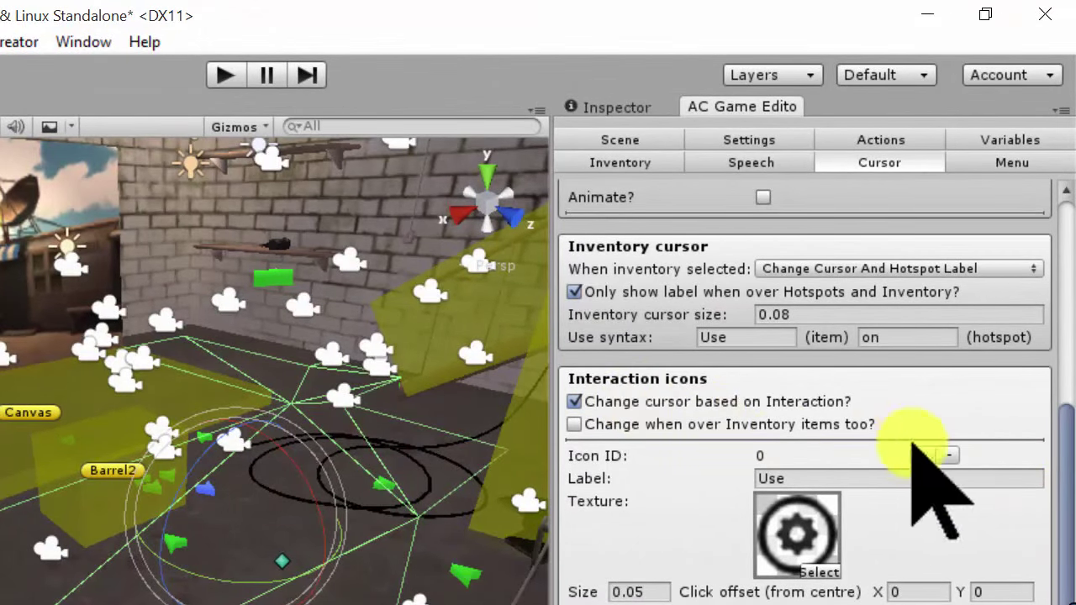
left_click_drag(1062, 437, 1051, 491)
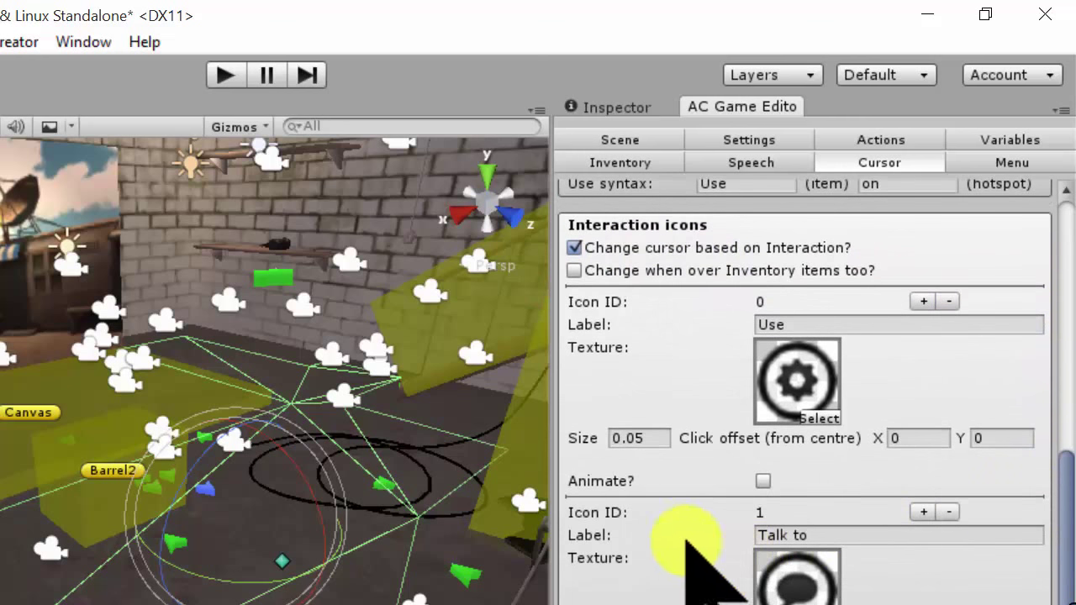
Run the Basement scene in play mode, showing the seated man and robot.
left_click(222, 74)
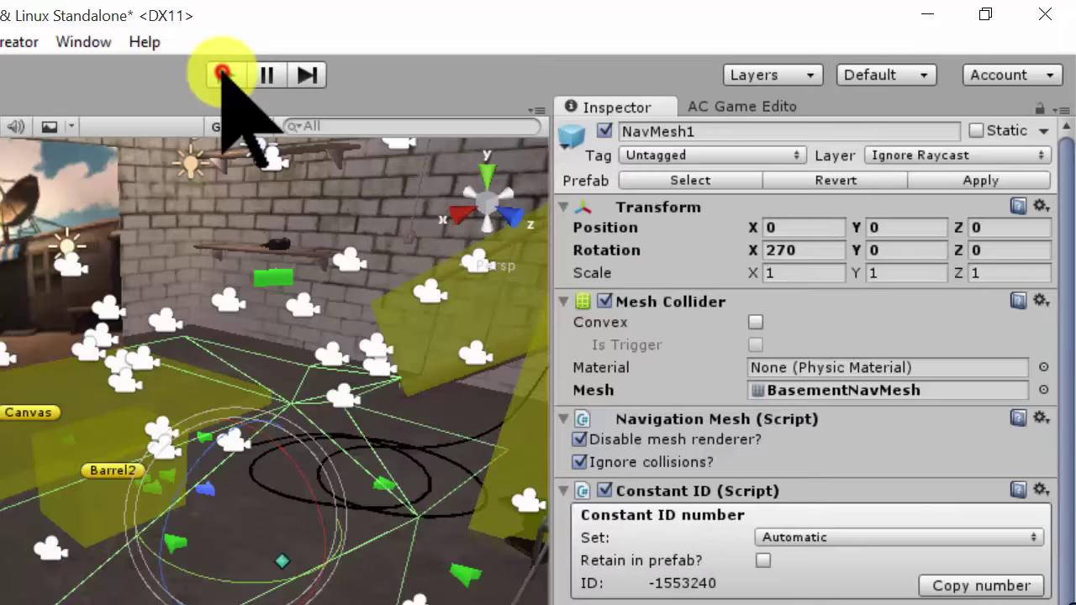
left_click(748, 154)
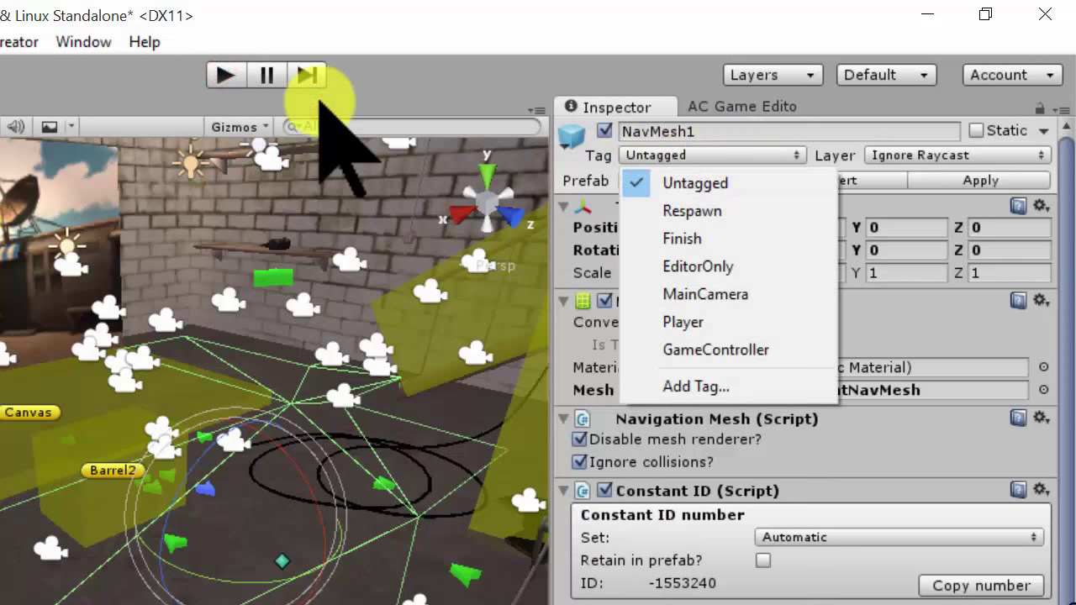
left_click(907, 154)
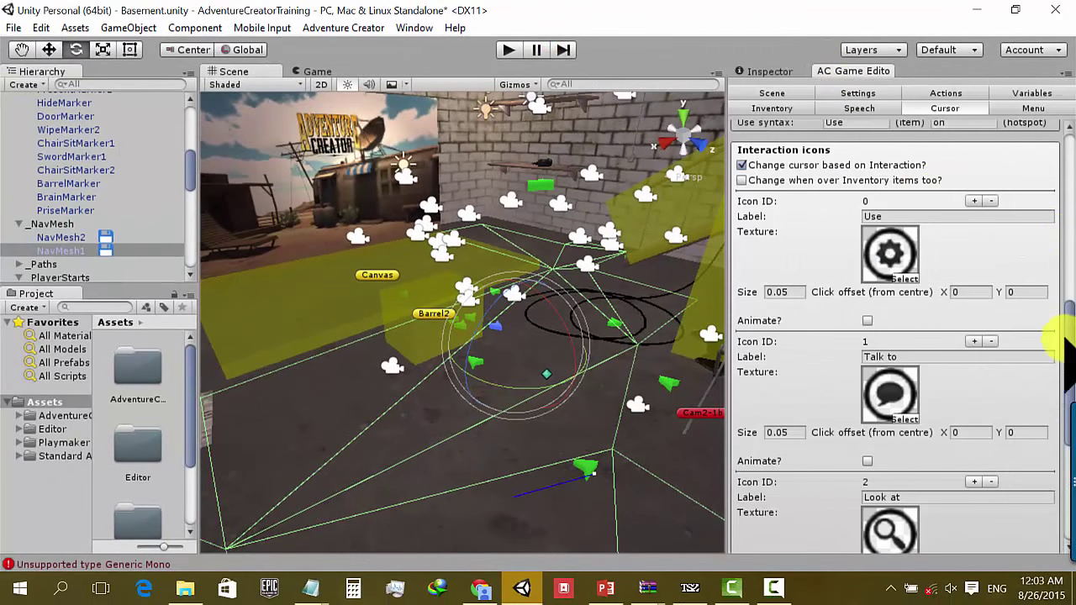
mouse_move(1064, 343)
left_mouse_down()
mouse_move(1065, 375)
mouse_move(1066, 364)
left_mouse_up()
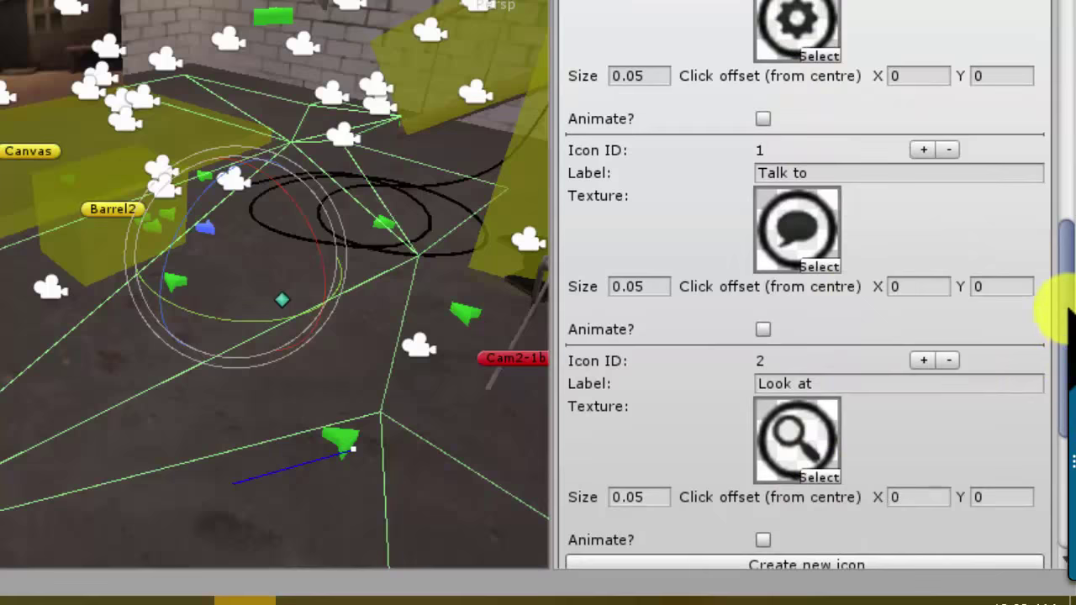
left_click_drag(1057, 313, 1049, 432)
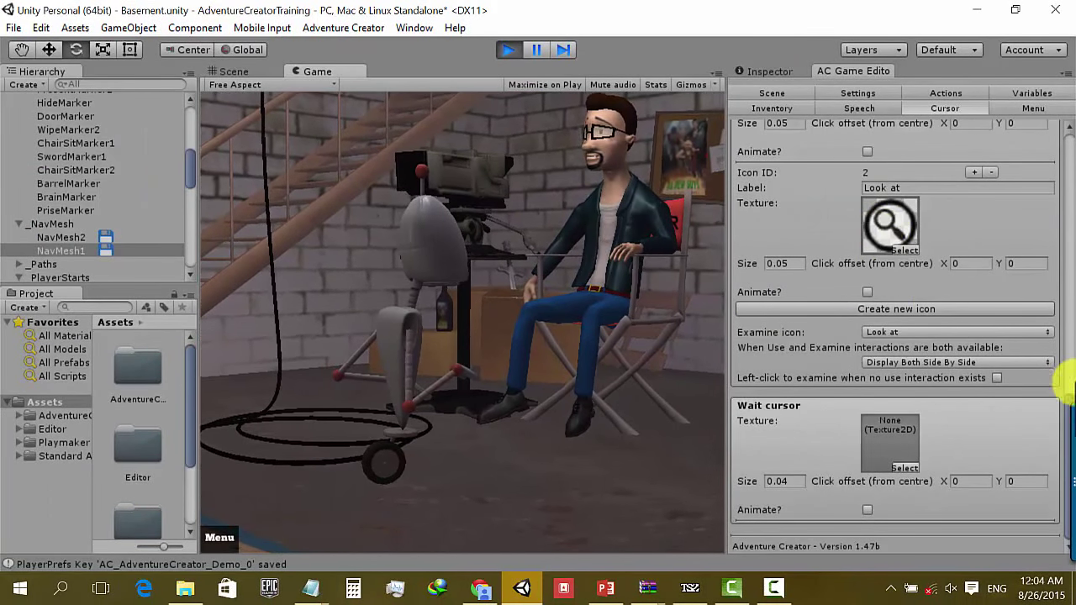
Examine the pinboard, then walk the robot across the basement floor to the barrel.
left_click_drag(1065, 397, 1066, 307)
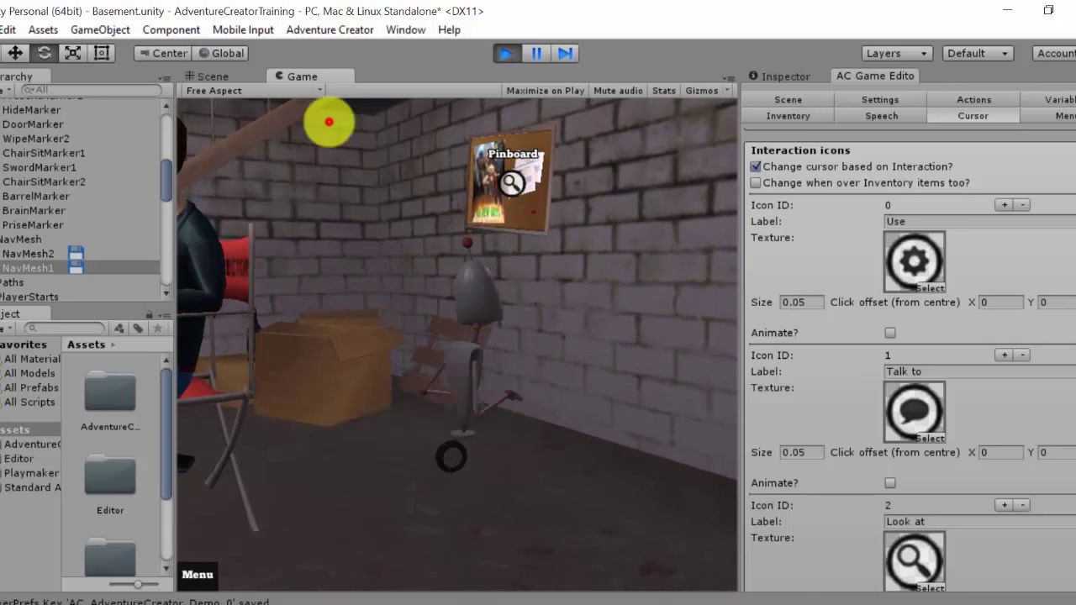
left_click(511, 183)
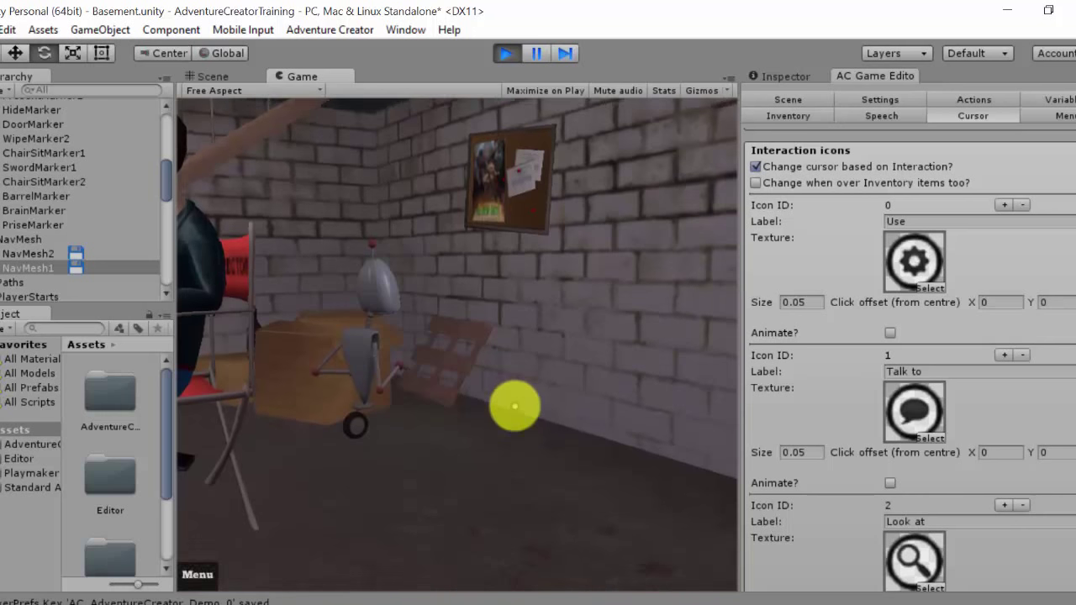
left_click(466, 475)
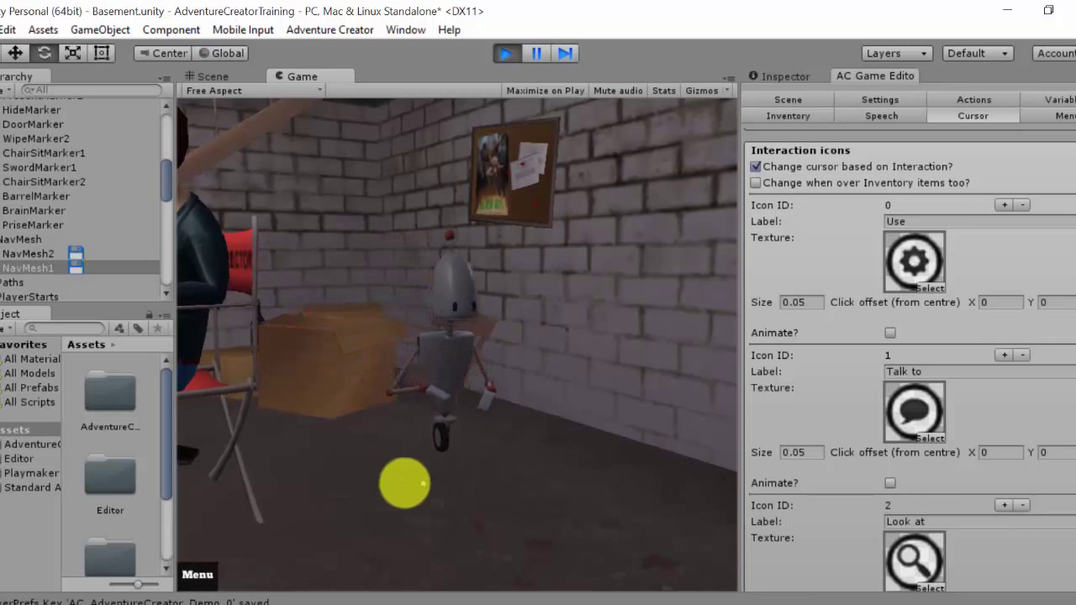
left_click(405, 483)
left_click(538, 533)
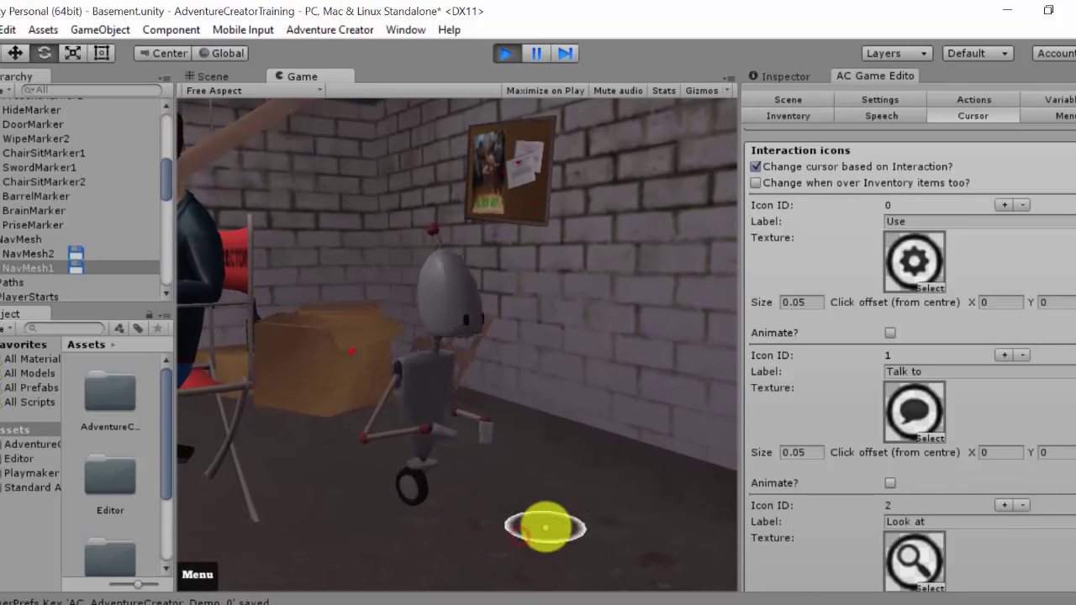
left_click(588, 525)
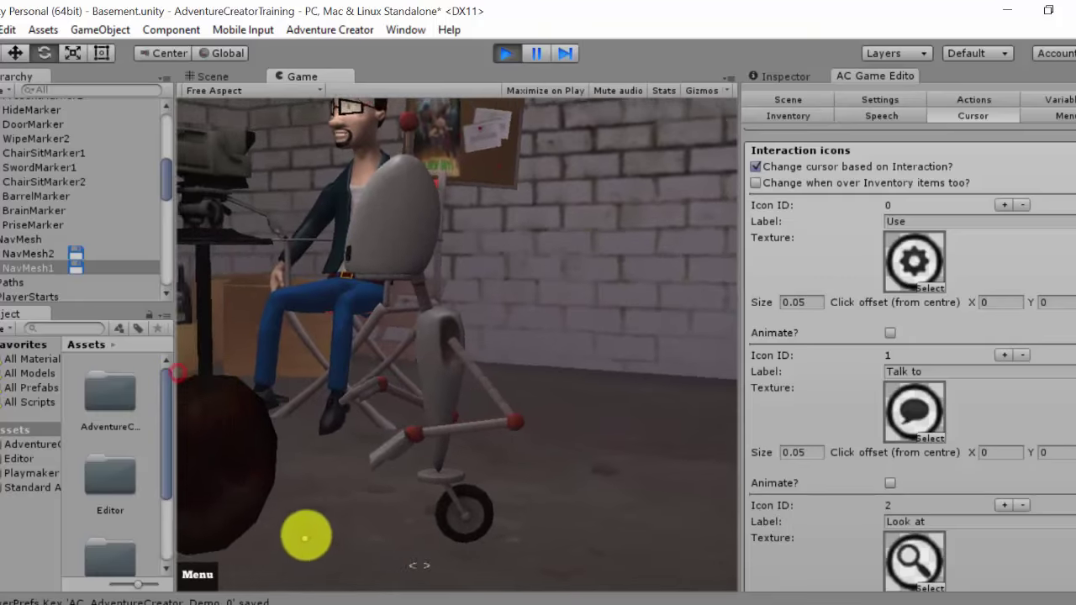
Walk the robot around the basement past the Brain to the stairs, then reveal the inventory bar.
left_click(357, 534)
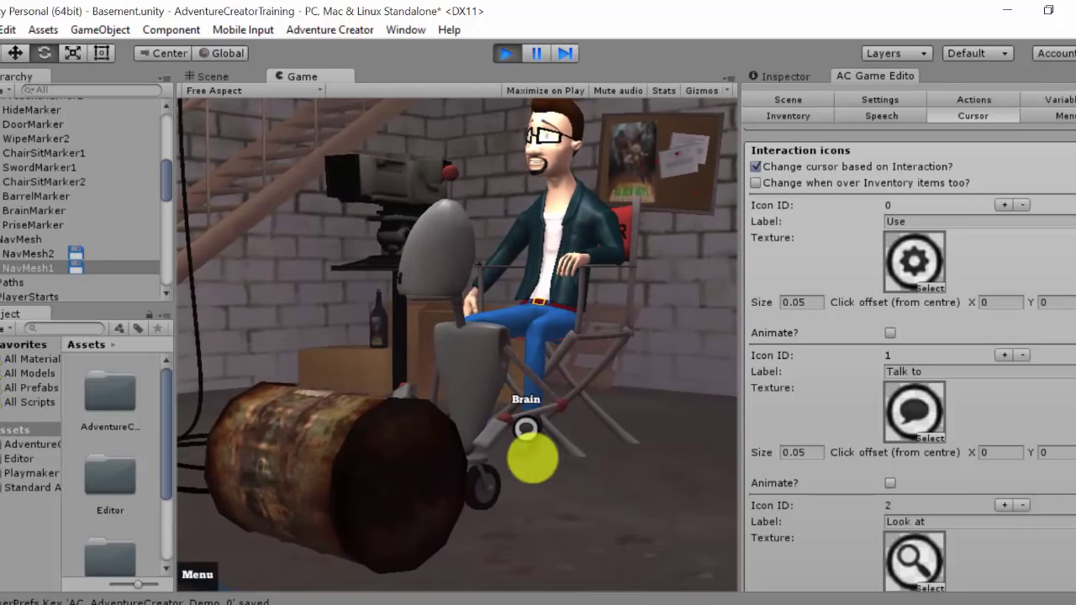
left_click(545, 502)
left_click(420, 572)
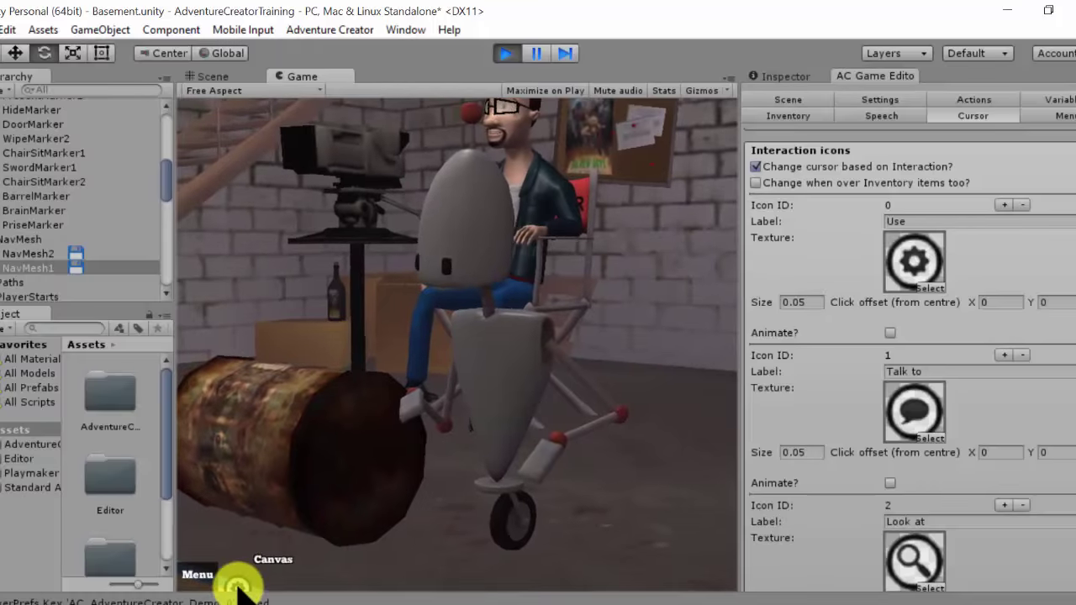
left_click(147, 390)
left_click_drag(242, 588, 265, 576)
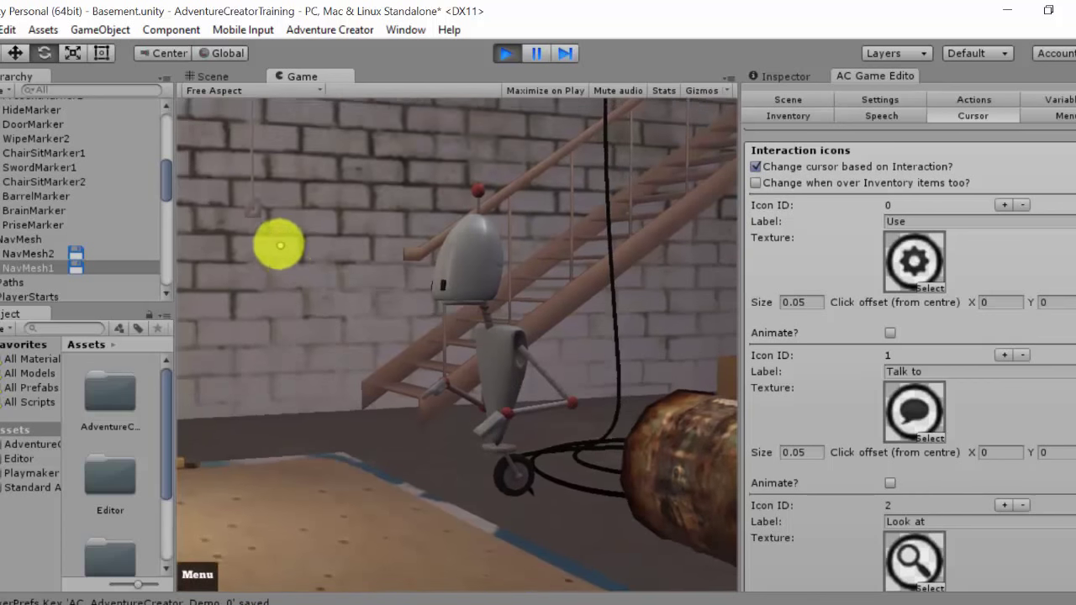
mouse_move(181, 105)
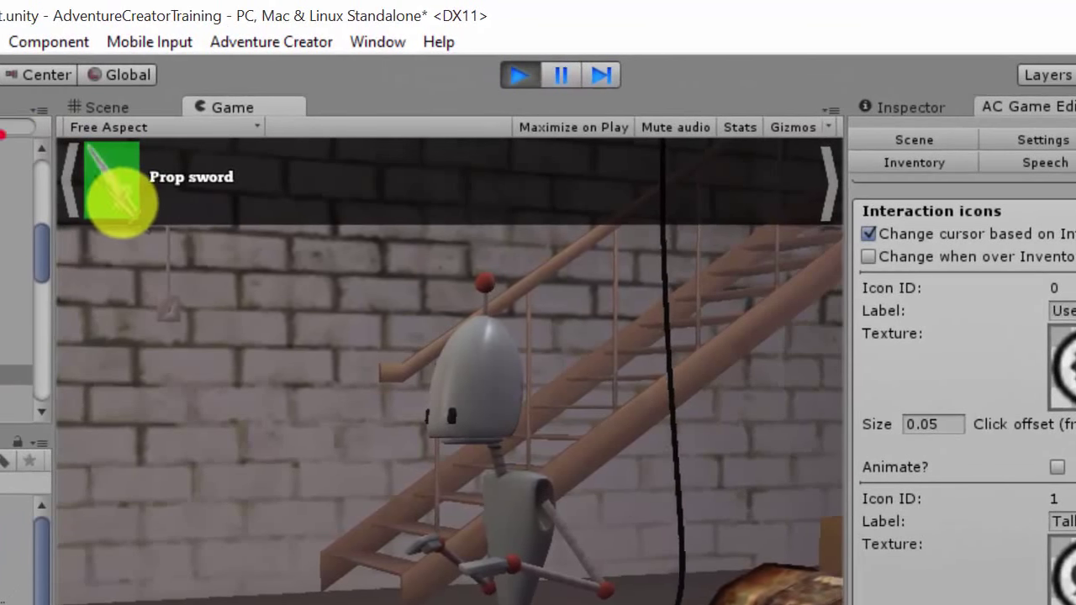
Use the Prop sword from the inventory on the seated man, then take it again for the Barrel.
left_click(222, 131)
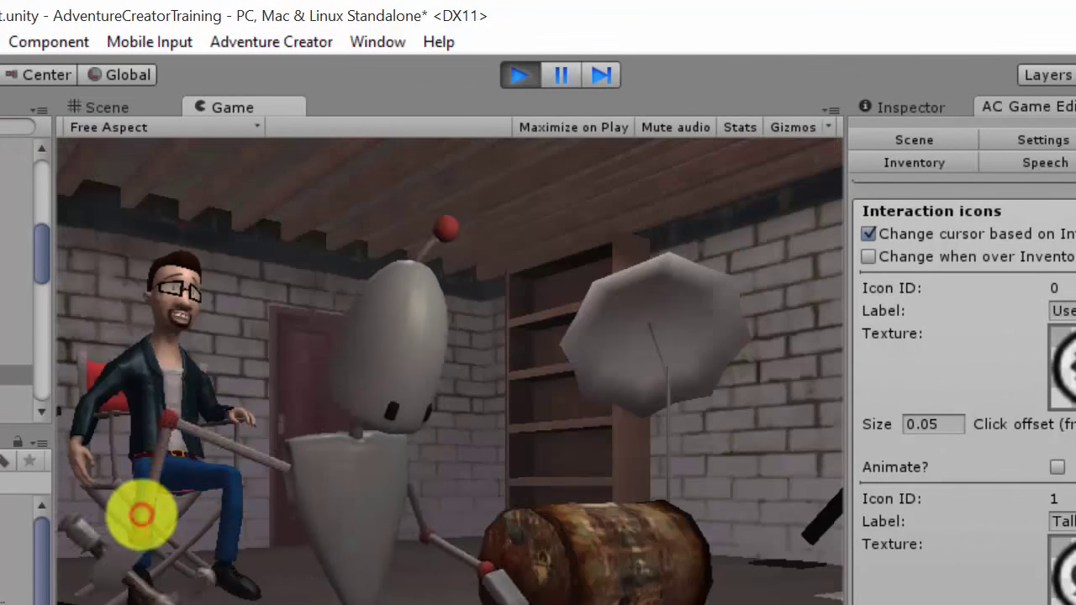
left_click(141, 514)
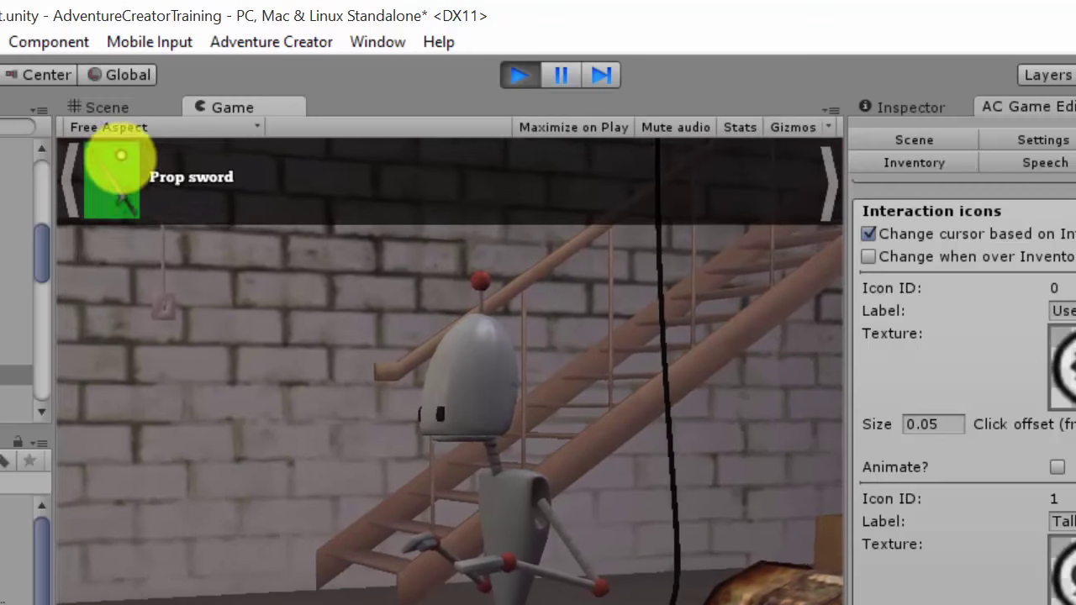
left_click(120, 155)
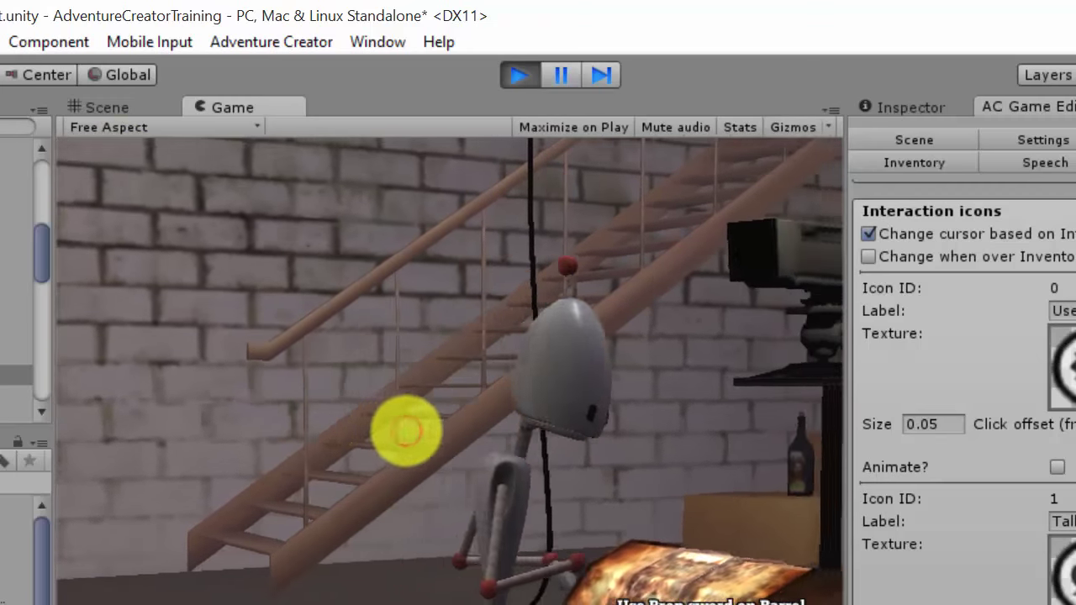